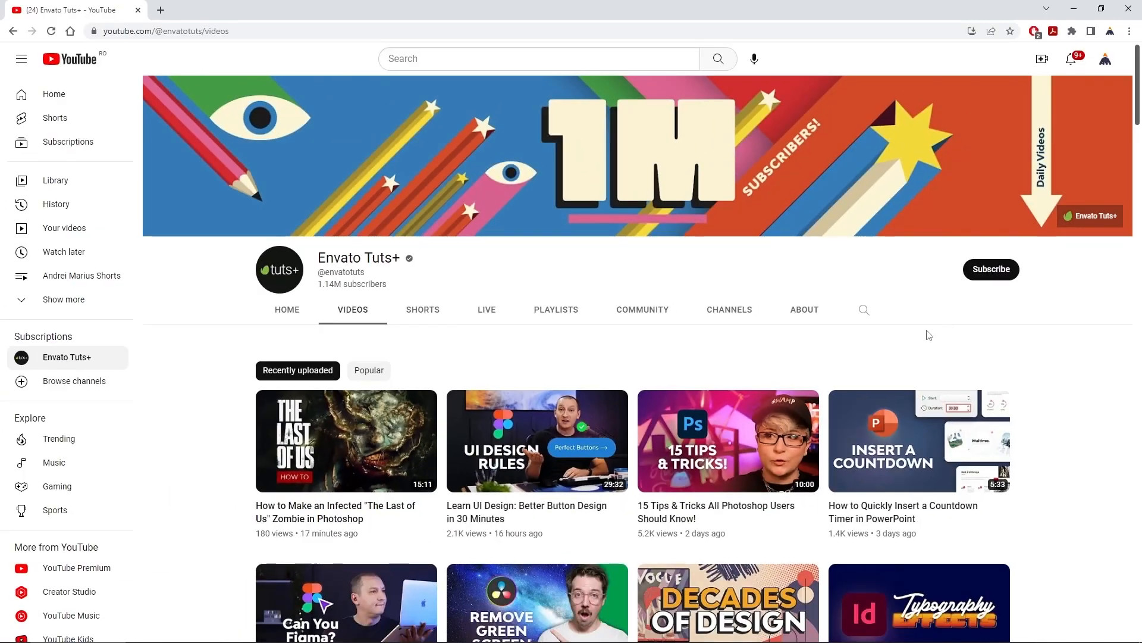
# Step: Subscribe to the Envato Tuts+ channel and set its notifications to All
pyautogui.click(988, 269)
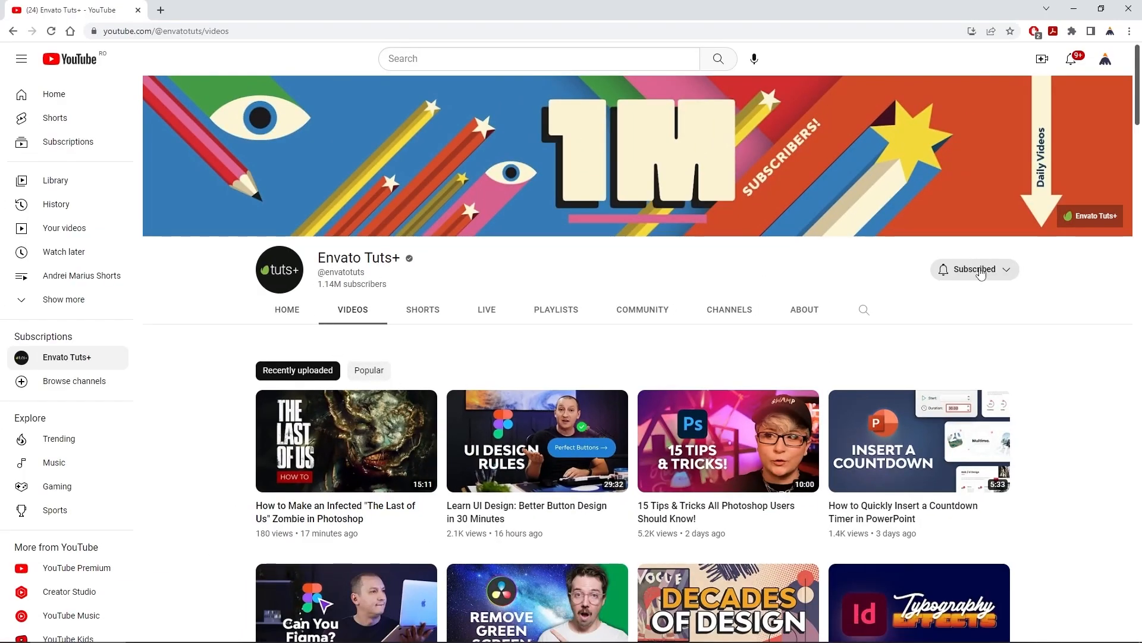
pyautogui.click(1000, 271)
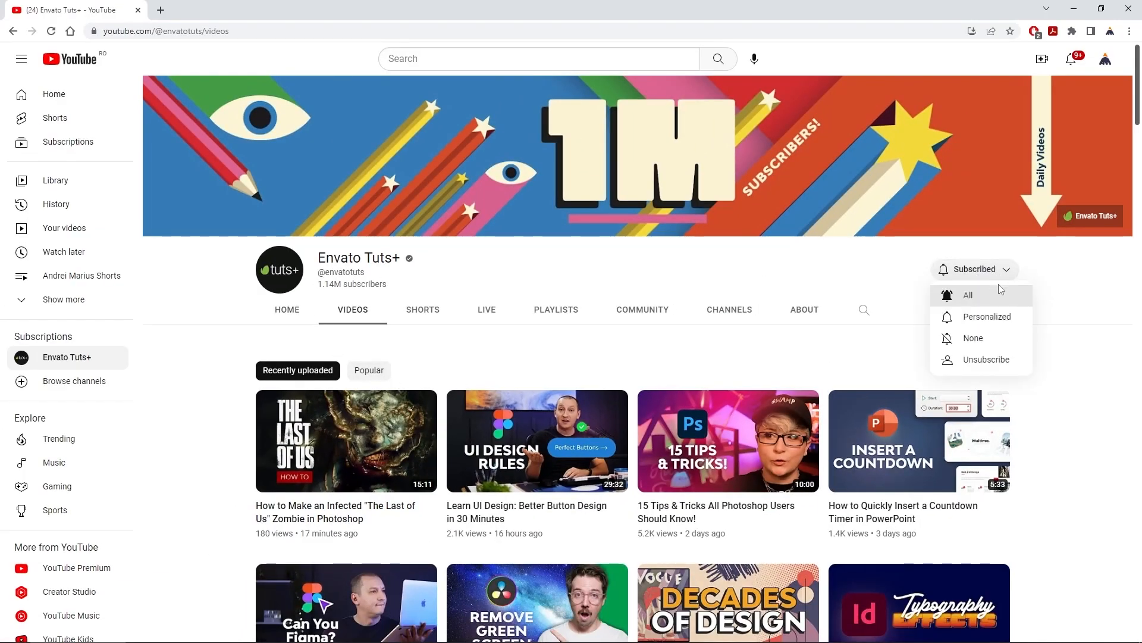
pyautogui.click(954, 299)
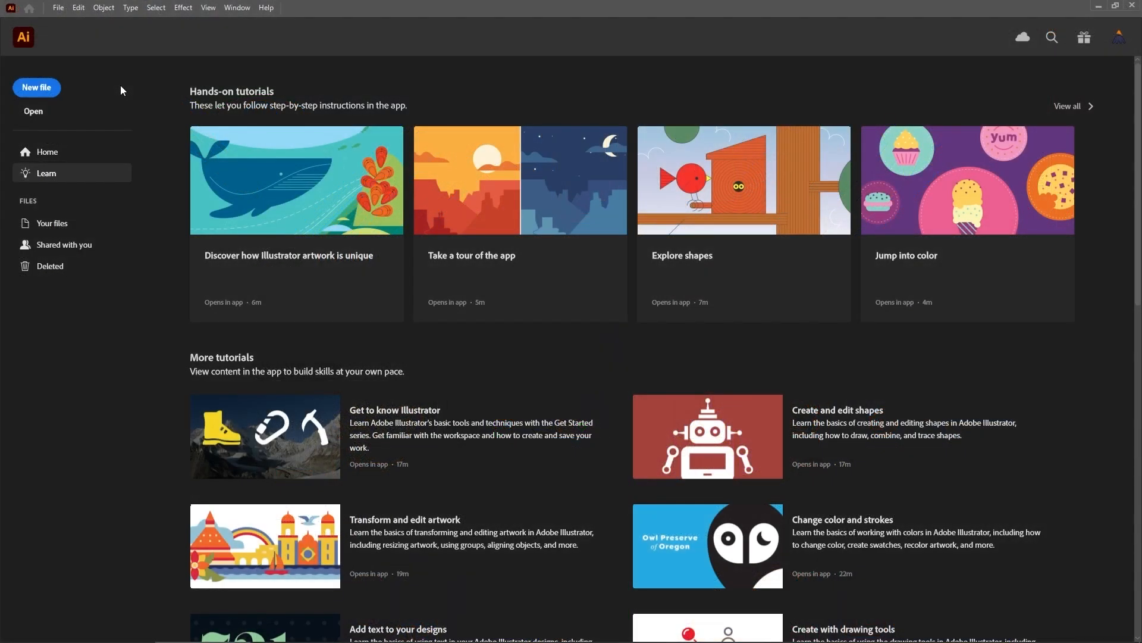
# Step: Switch to Illustrator and create a new A3 print document with the RGB color mode
pyautogui.click(46, 89)
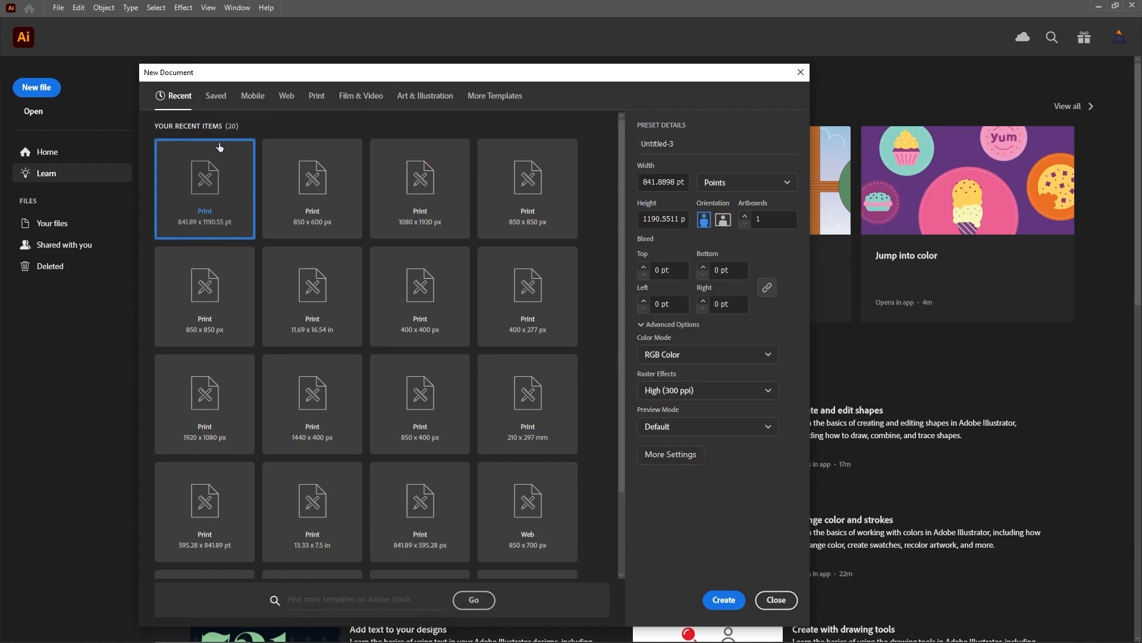
pyautogui.click(314, 97)
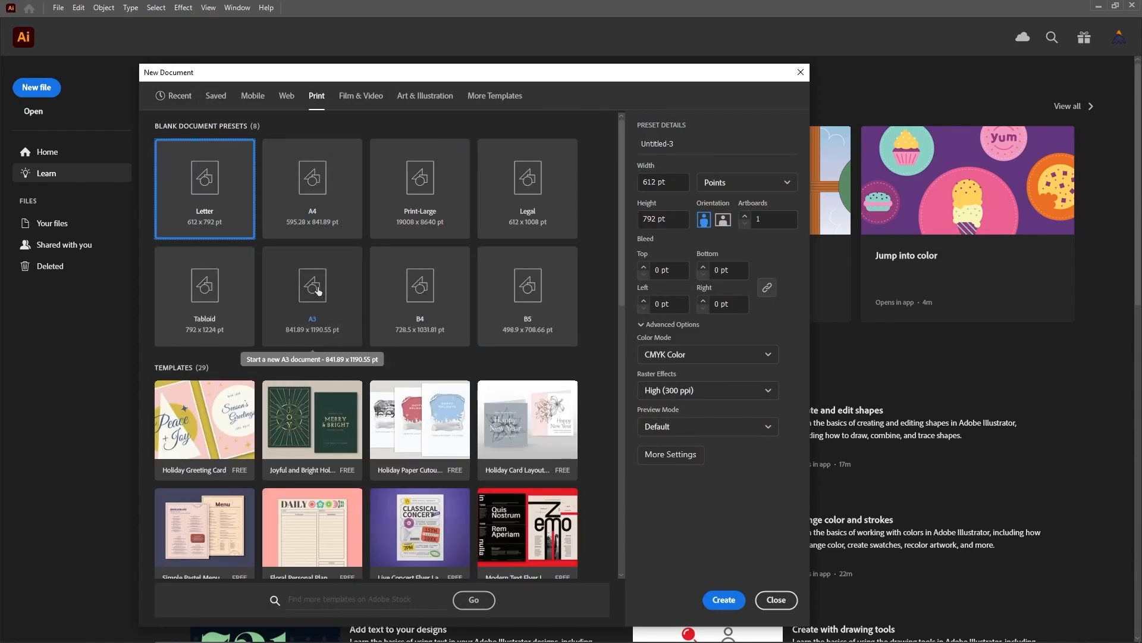
pyautogui.click(318, 291)
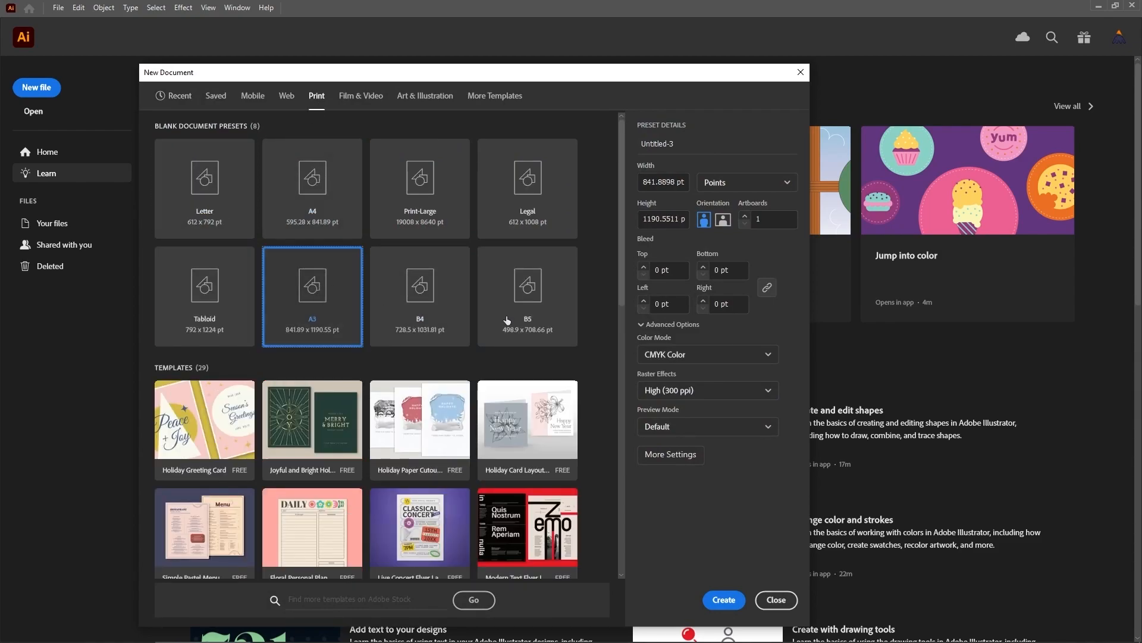
pyautogui.click(706, 356)
pyautogui.click(672, 376)
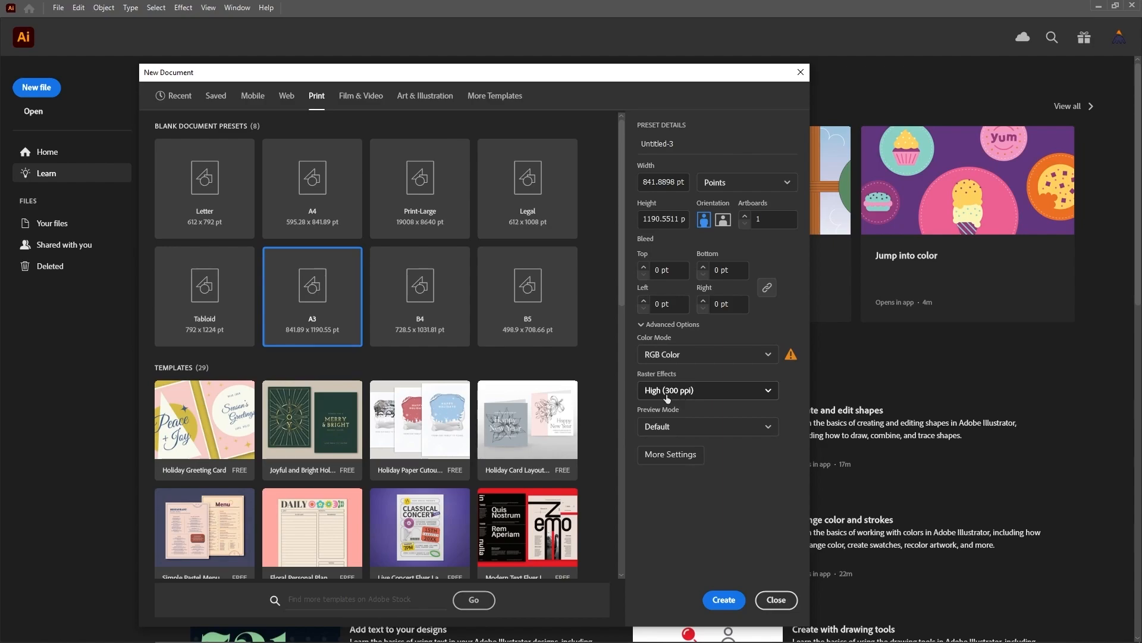
pyautogui.click(727, 600)
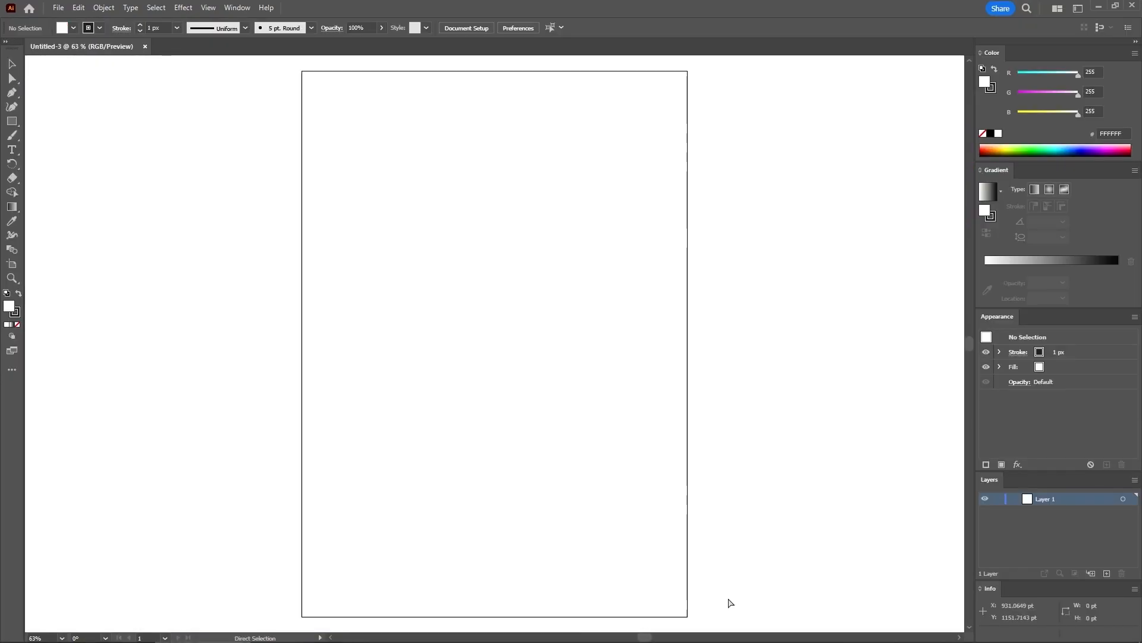
# Step: Turn on Smart Guides for the document
pyautogui.click(237, 7)
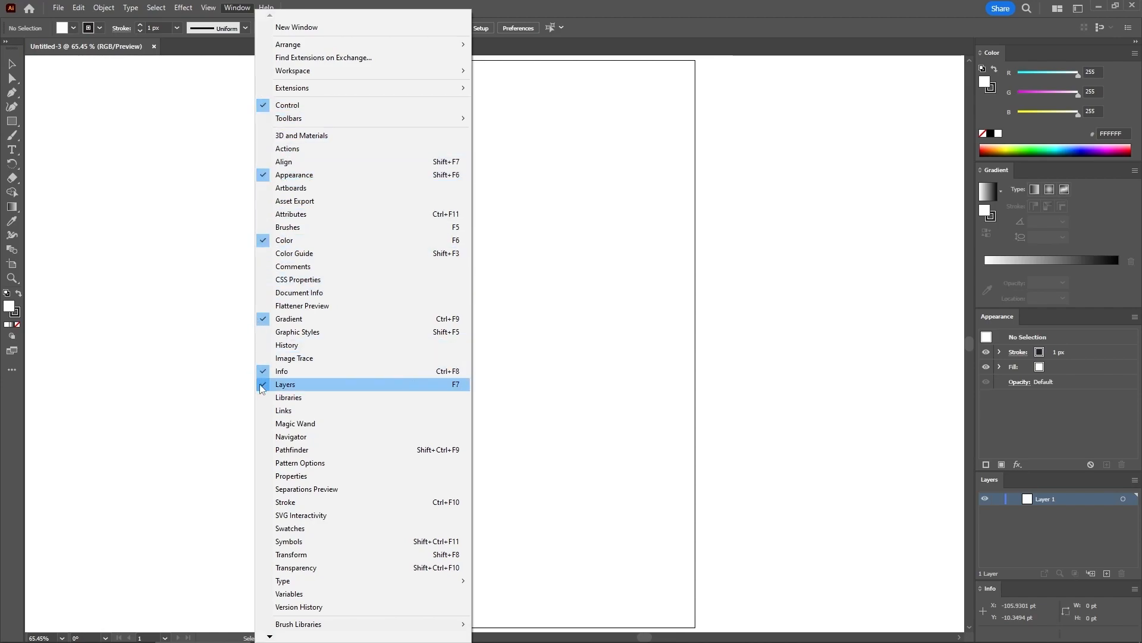
pyautogui.click(215, 152)
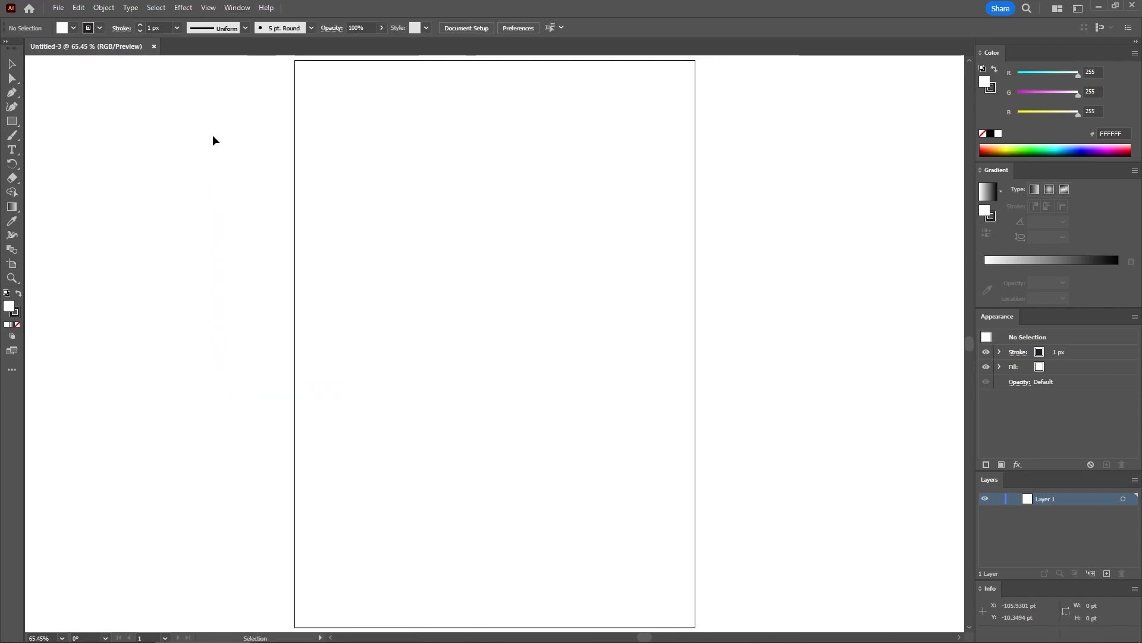
pyautogui.click(208, 8)
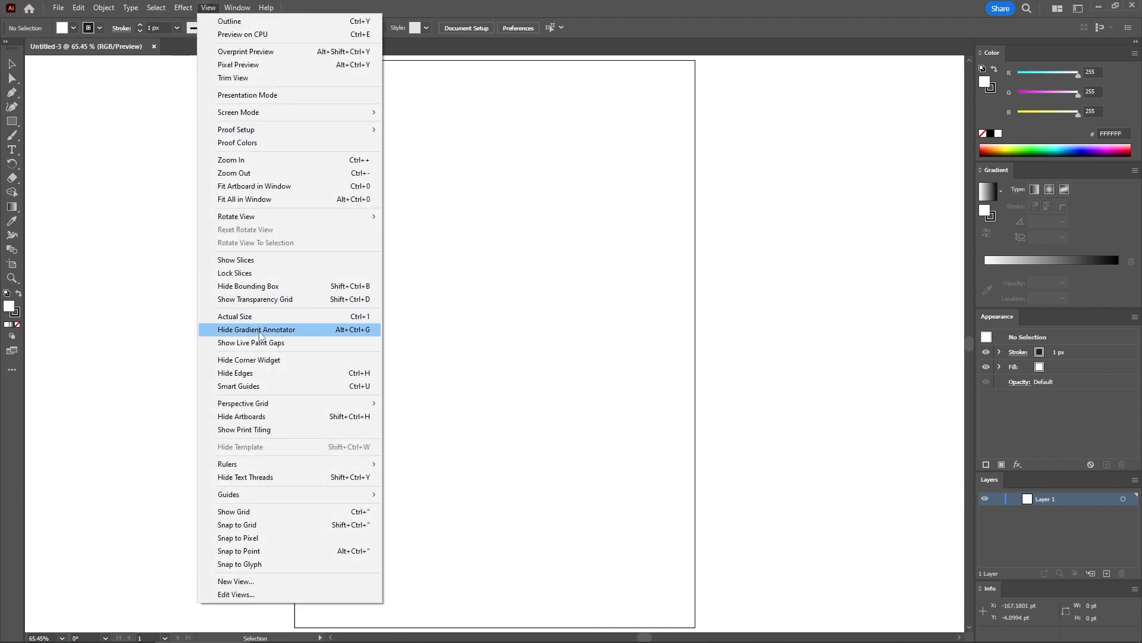
pyautogui.click(240, 387)
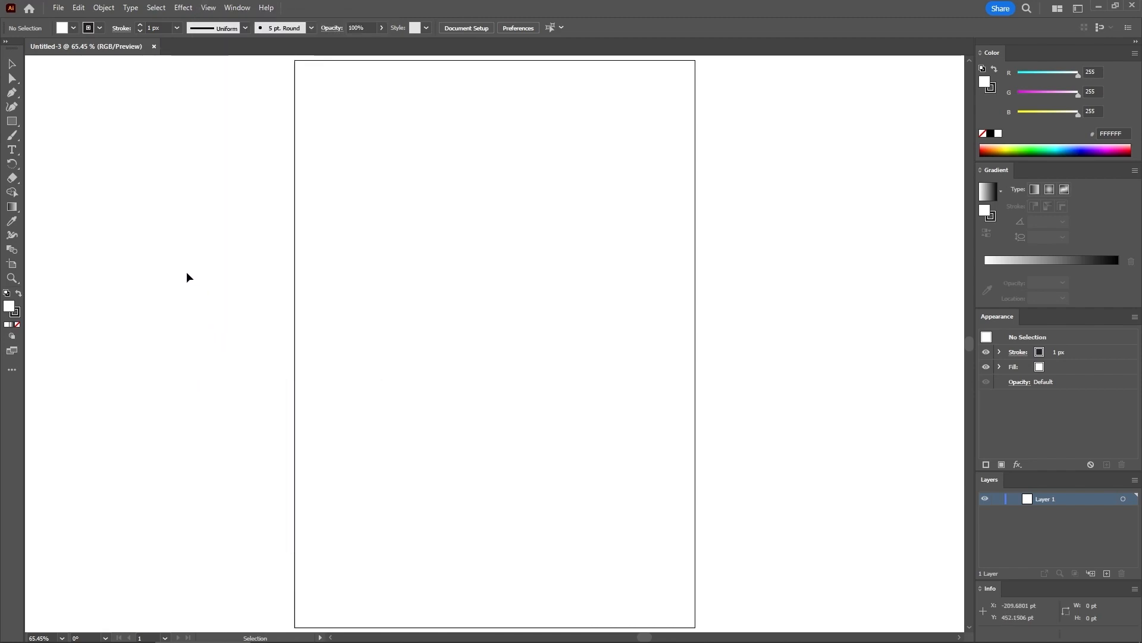
# Step: Change the ruler units to inches and create a rectangle 5 in wide and 7.5 in high on the artboard
pyautogui.click(18, 121)
pyautogui.hotkey('ctrl', 'alt', 'shift', 'u')
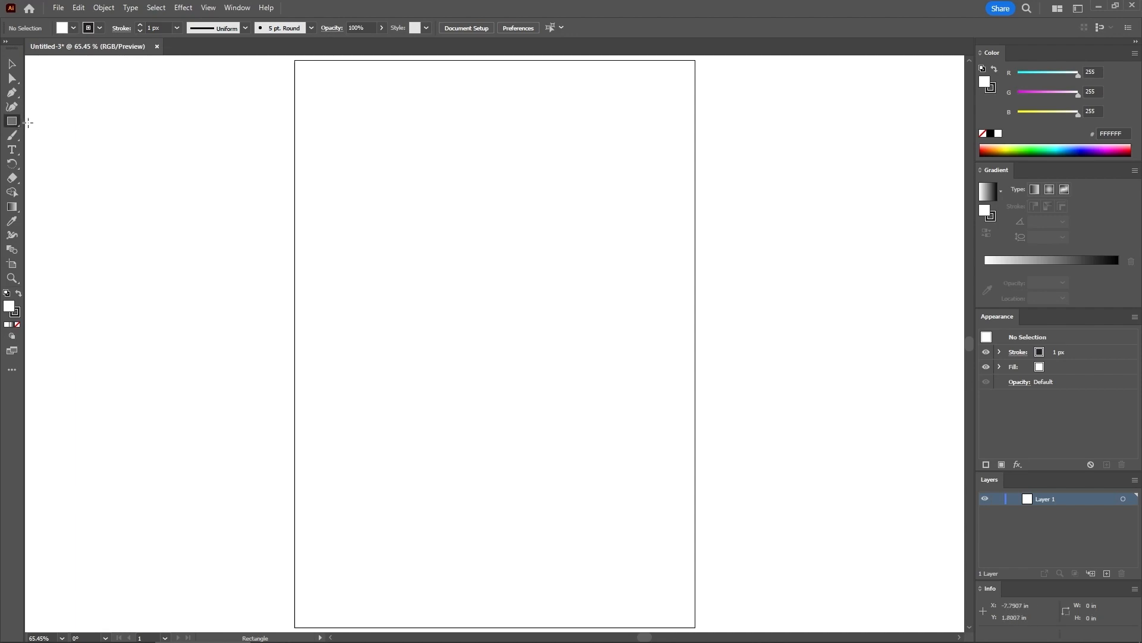
pyautogui.click(402, 217)
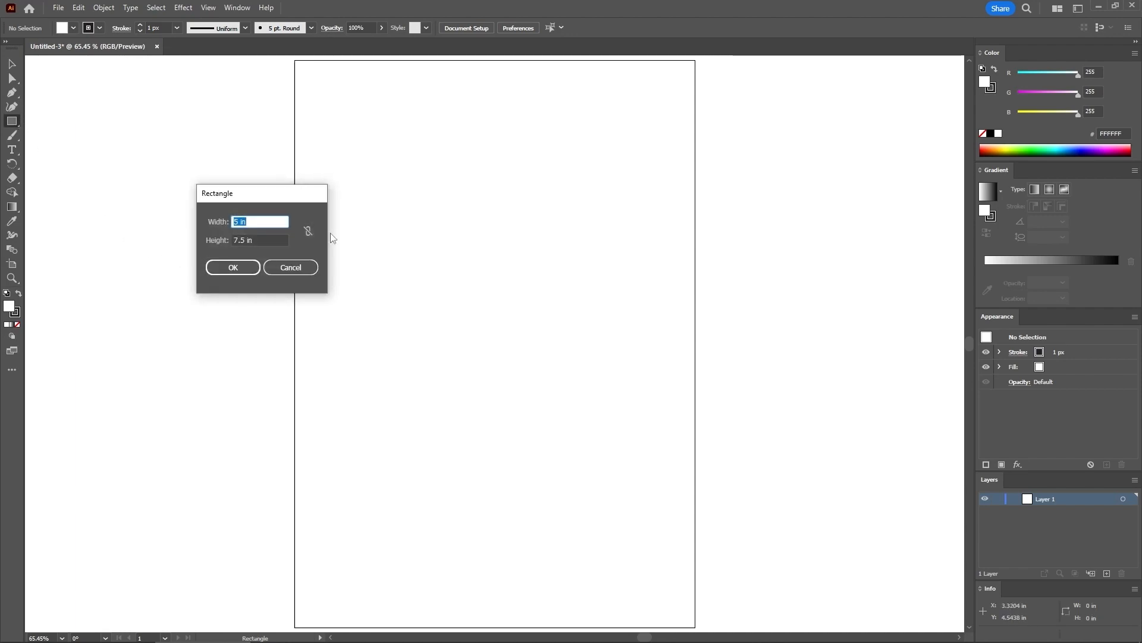
pyautogui.press('Tab')
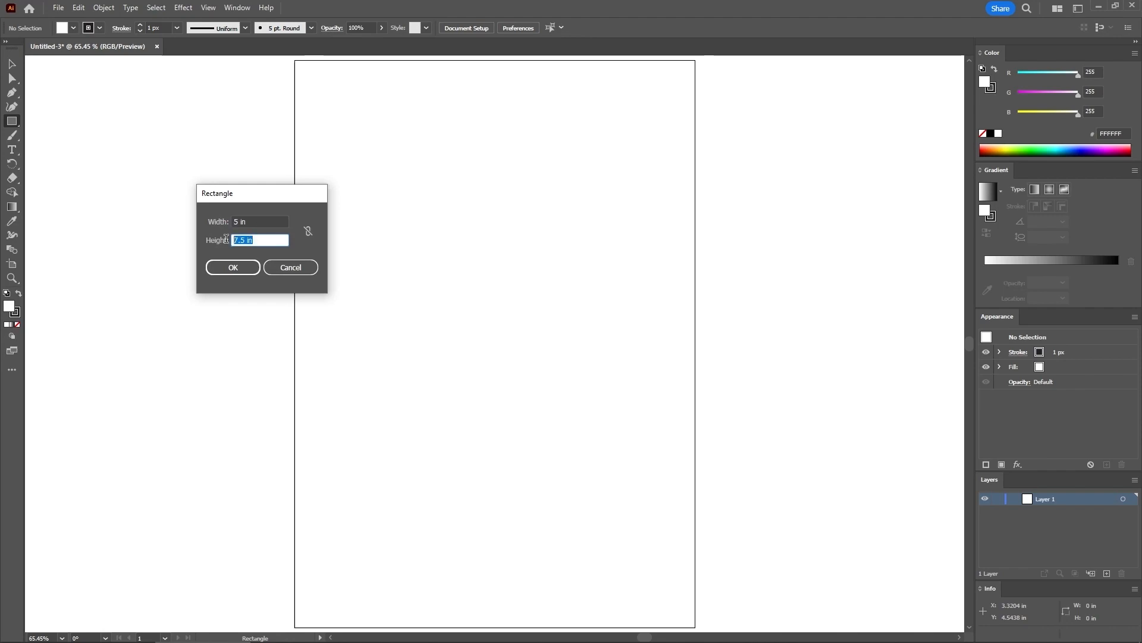
pyautogui.click(260, 224)
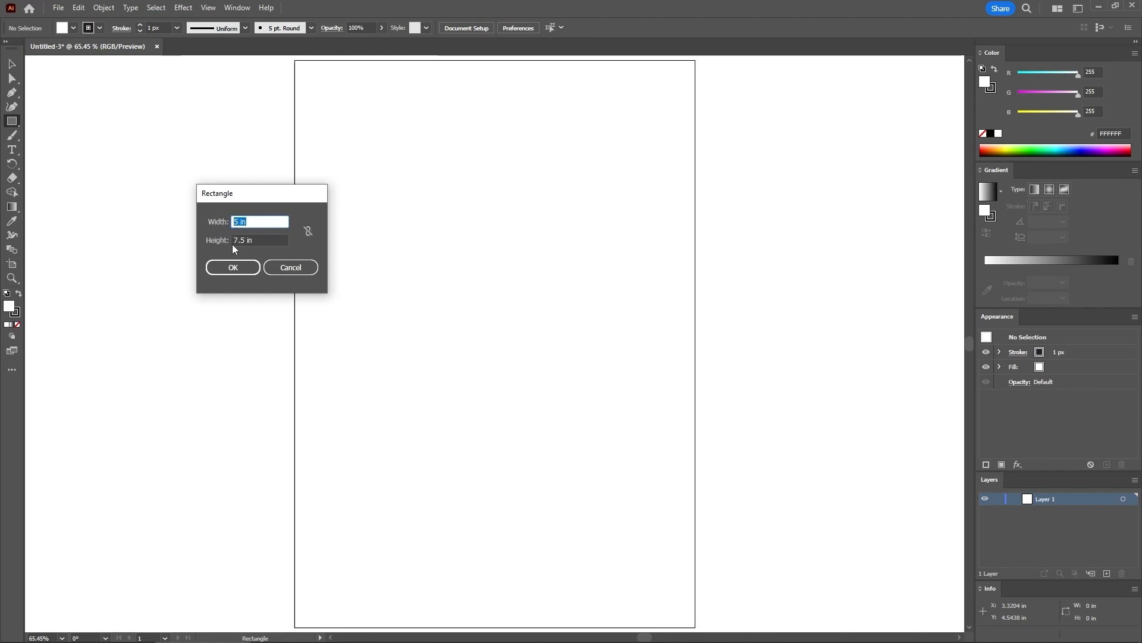
pyautogui.click(233, 268)
# Step: Move the rectangle to the artboard's upper-left corner and stretch it to the artboard's full width
pyautogui.click(12, 64)
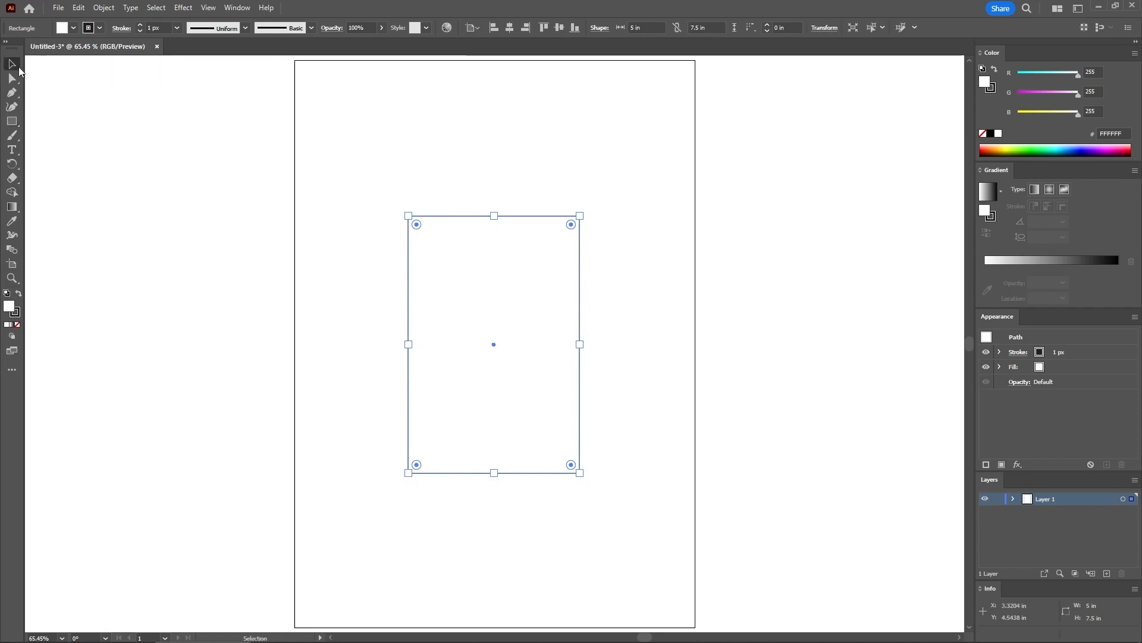
pyautogui.moveTo(484, 287); pyautogui.dragTo(358, 145)
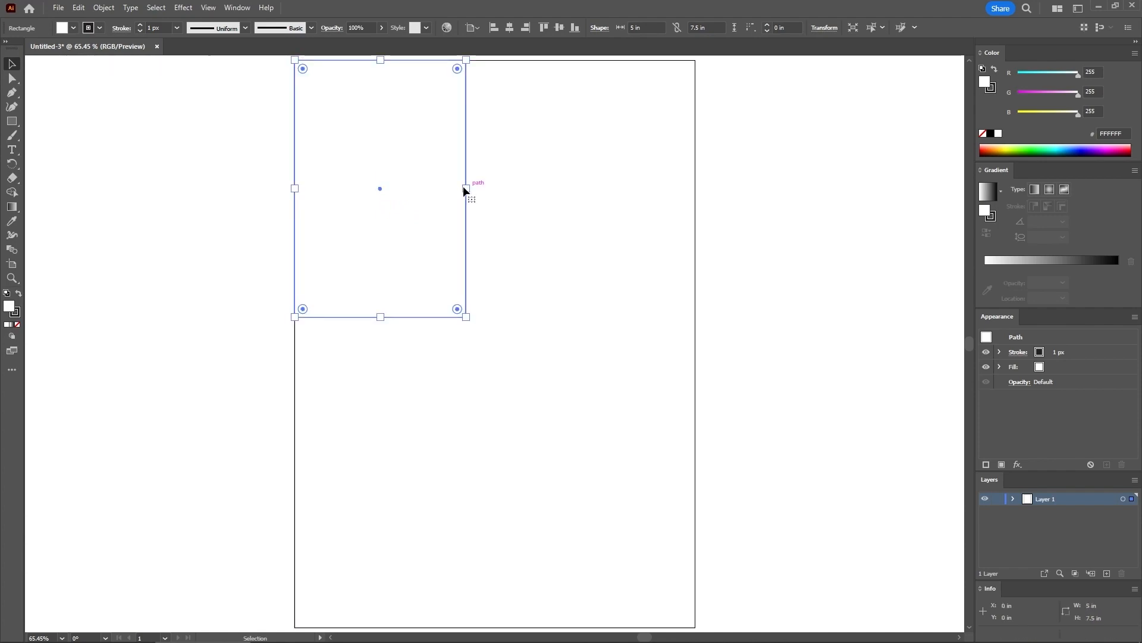
pyautogui.moveTo(465, 188); pyautogui.dragTo(694, 192)
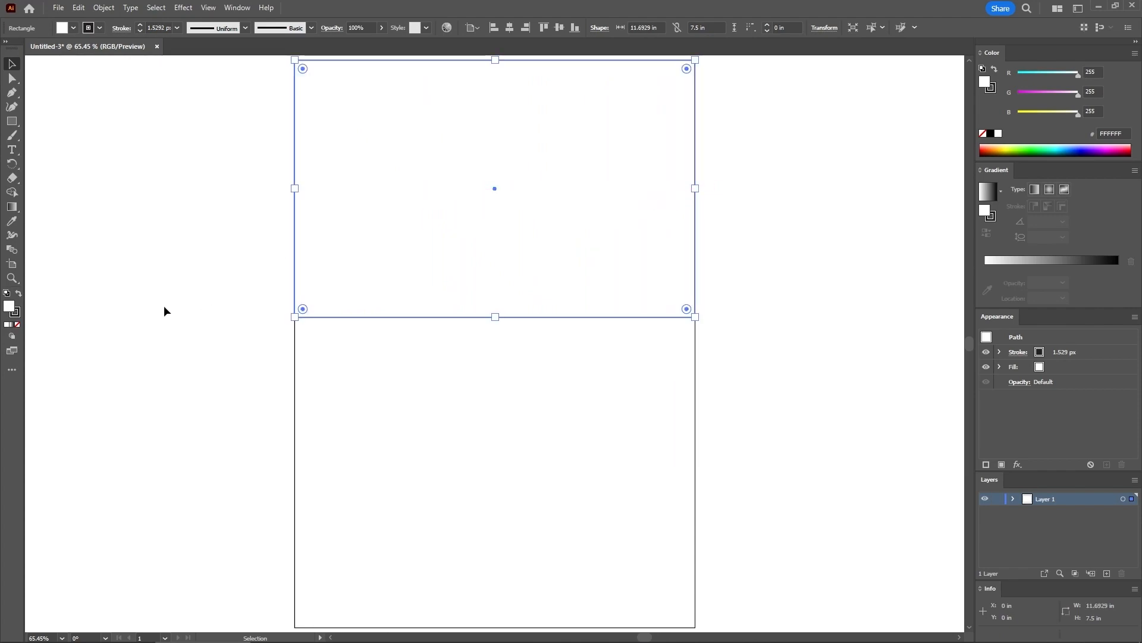
# Step: Remove the rectangle's stroke and fill it with a linear gradient at a 90° angle
pyautogui.click(18, 318)
pyautogui.click(17, 325)
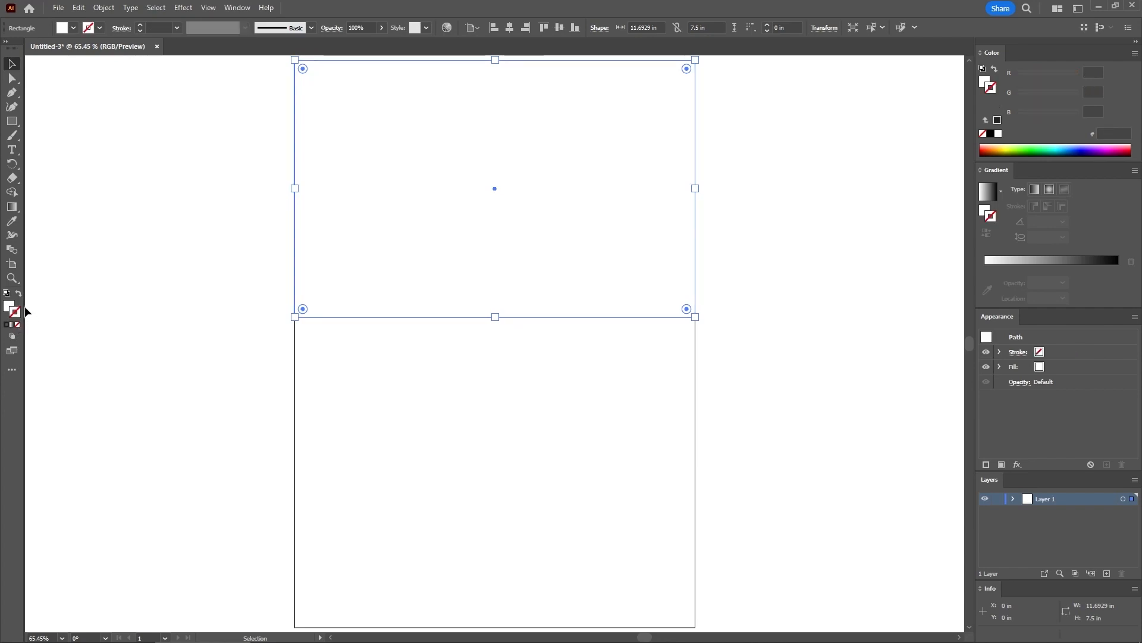
pyautogui.click(9, 305)
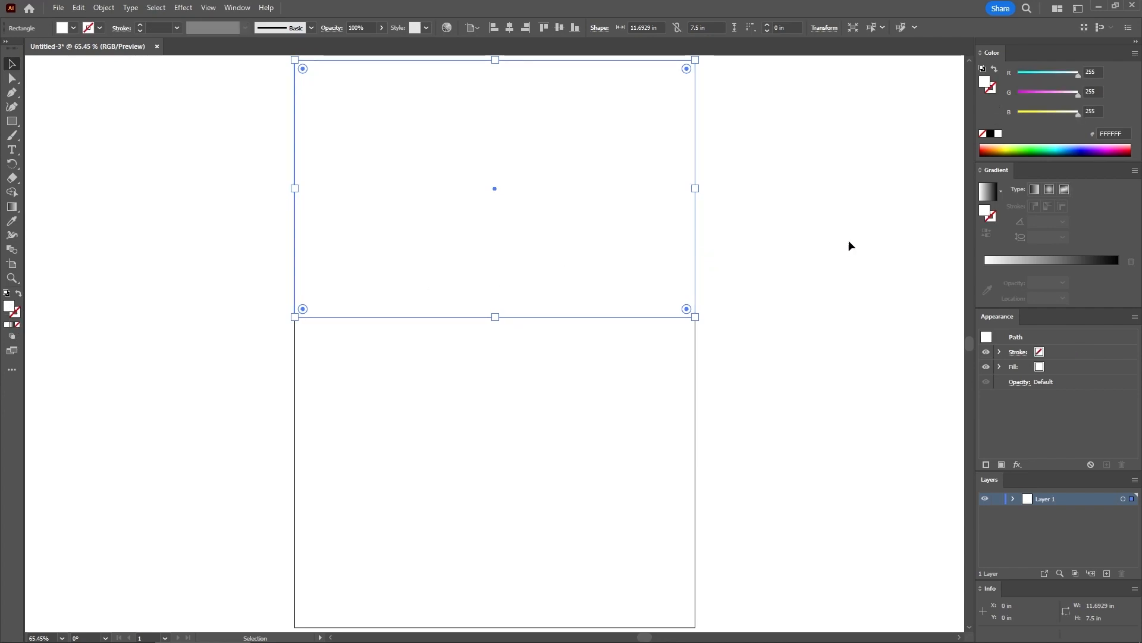
pyautogui.click(1037, 190)
pyautogui.click(1027, 236)
pyautogui.write('90')
pyautogui.press('Return')
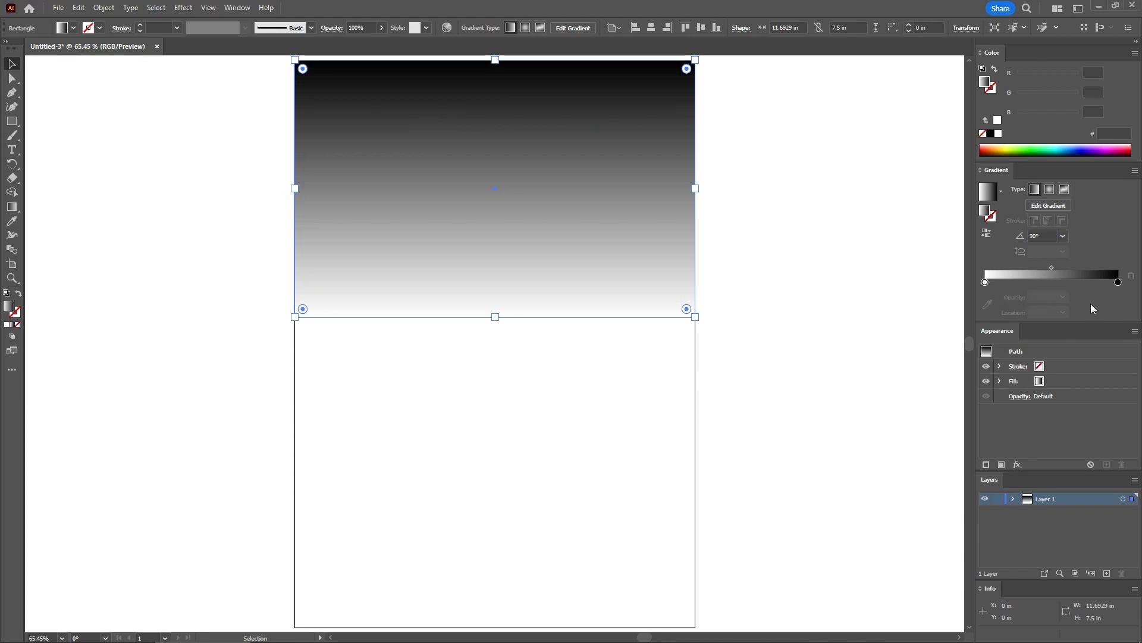
# Step: Set the gradient's black end stop to RGB 78, 120, 155
pyautogui.doubleClick(1119, 284)
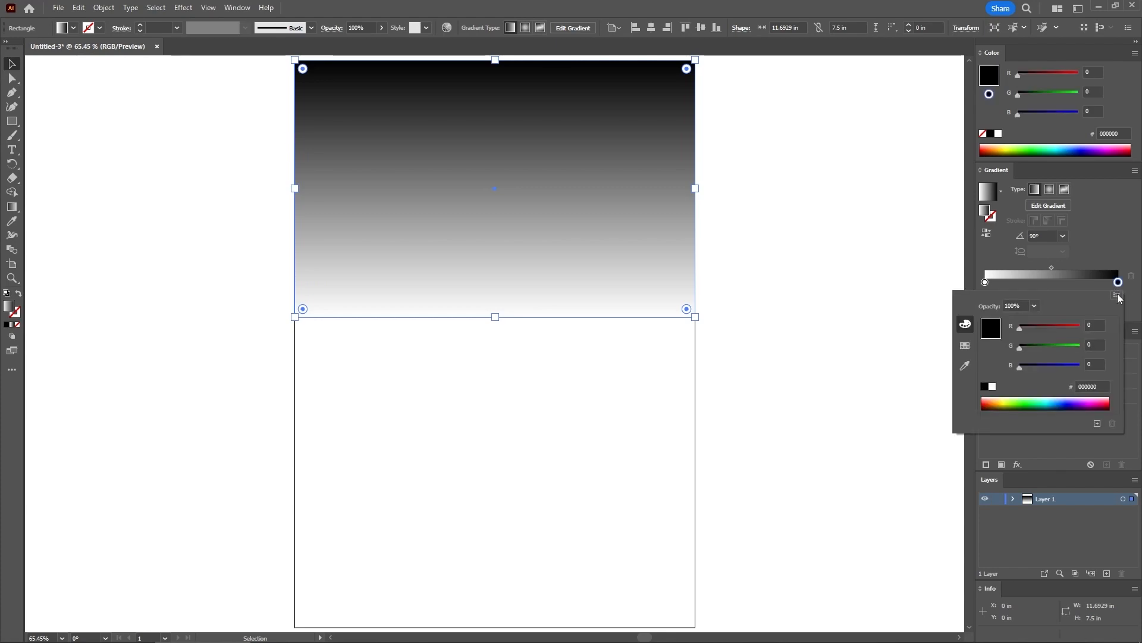
pyautogui.click(1118, 296)
pyautogui.click(1121, 372)
pyautogui.click(1090, 326)
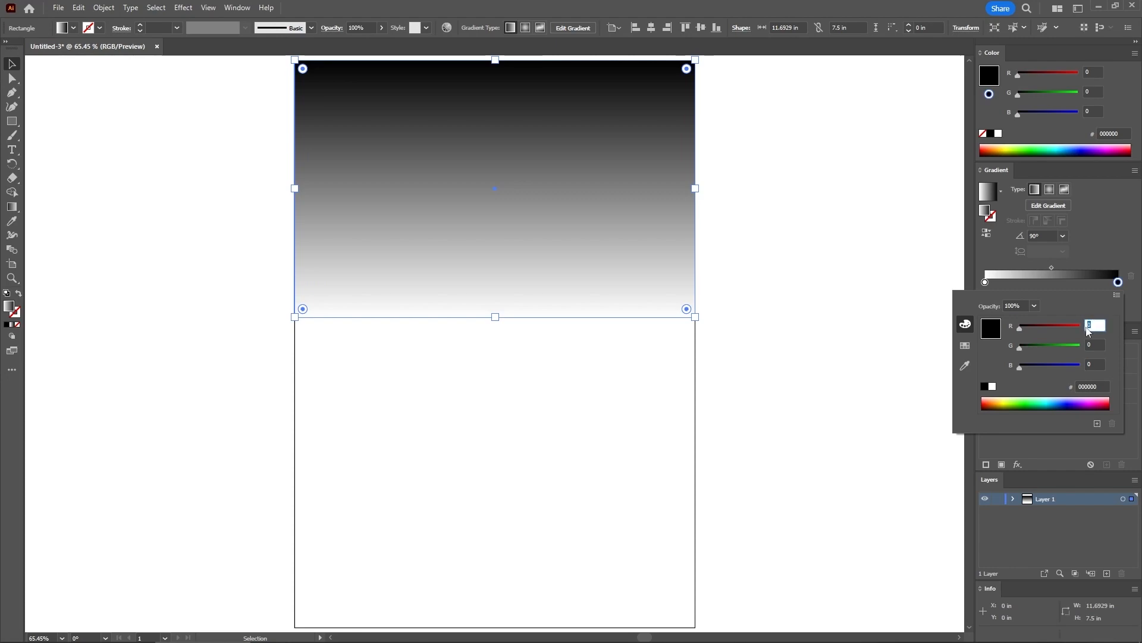
pyautogui.write('78')
pyautogui.press('Tab')
pyautogui.write('120')
pyautogui.press('Tab')
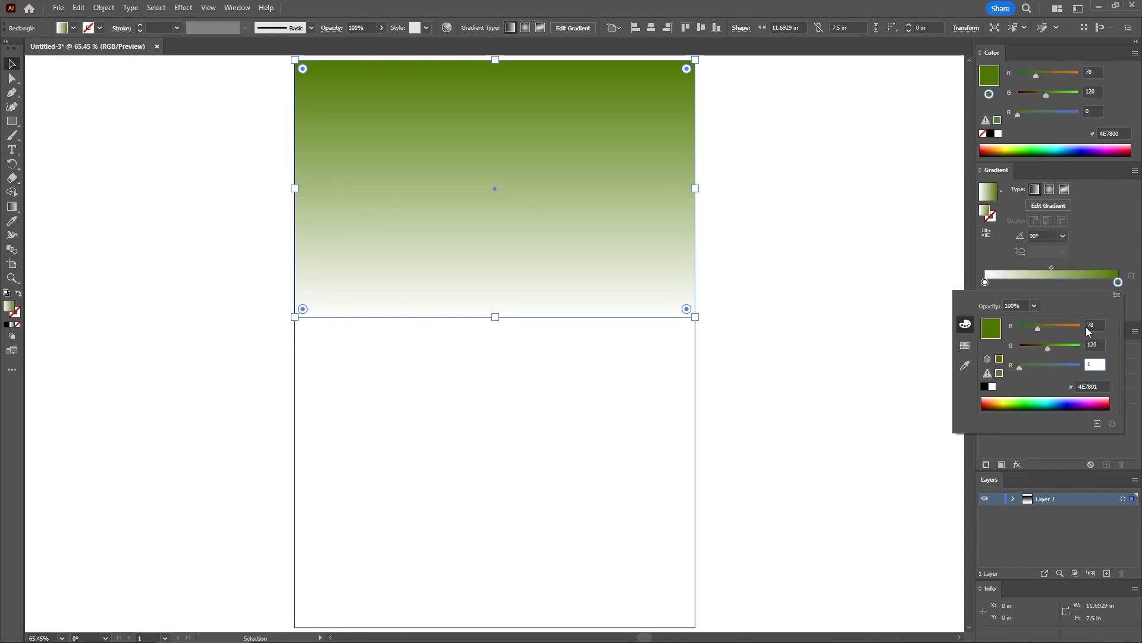
pyautogui.write('155')
pyautogui.press('Return')
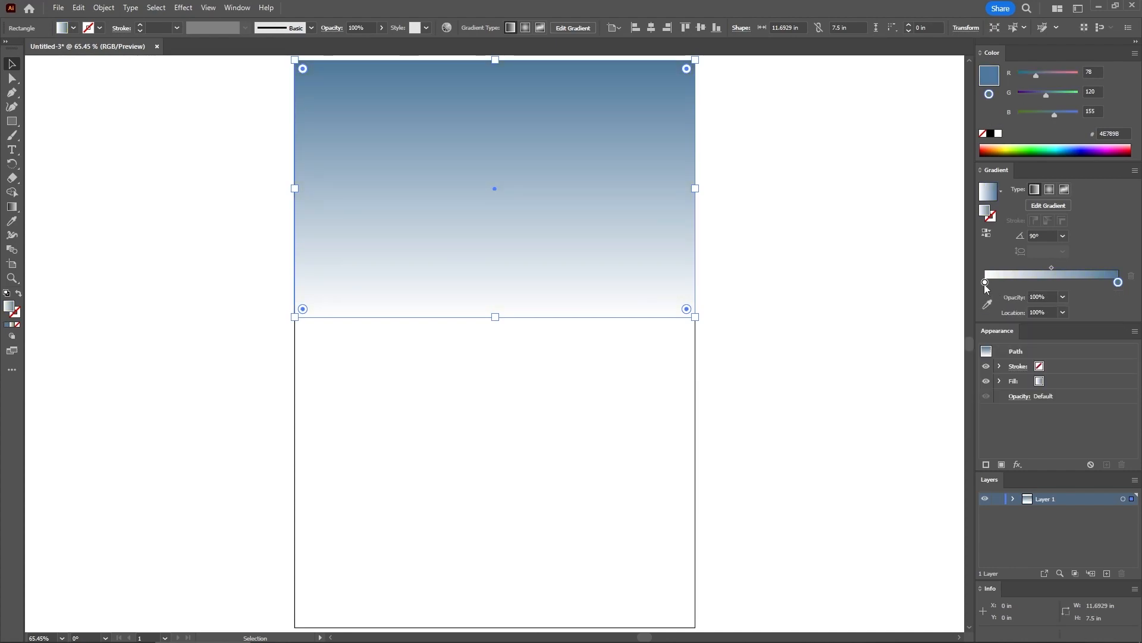
# Step: Add a middle color stop to the rectangle's gradient at a location of about 45%
pyautogui.click(985, 283)
pyautogui.doubleClick(985, 283)
pyautogui.click(1106, 255)
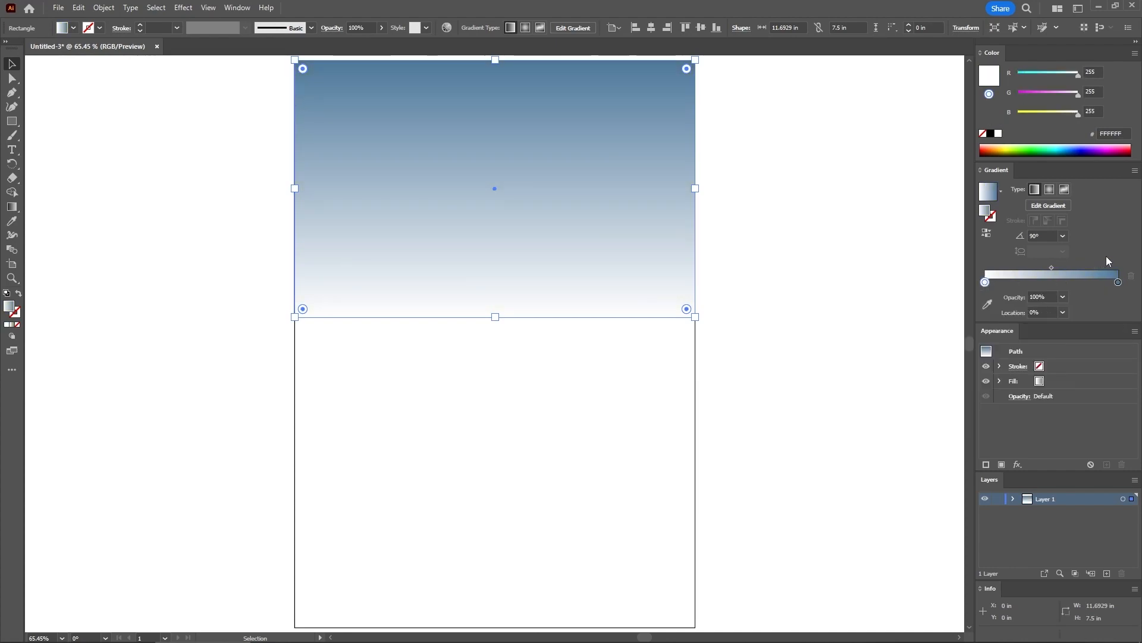
pyautogui.click(1023, 282)
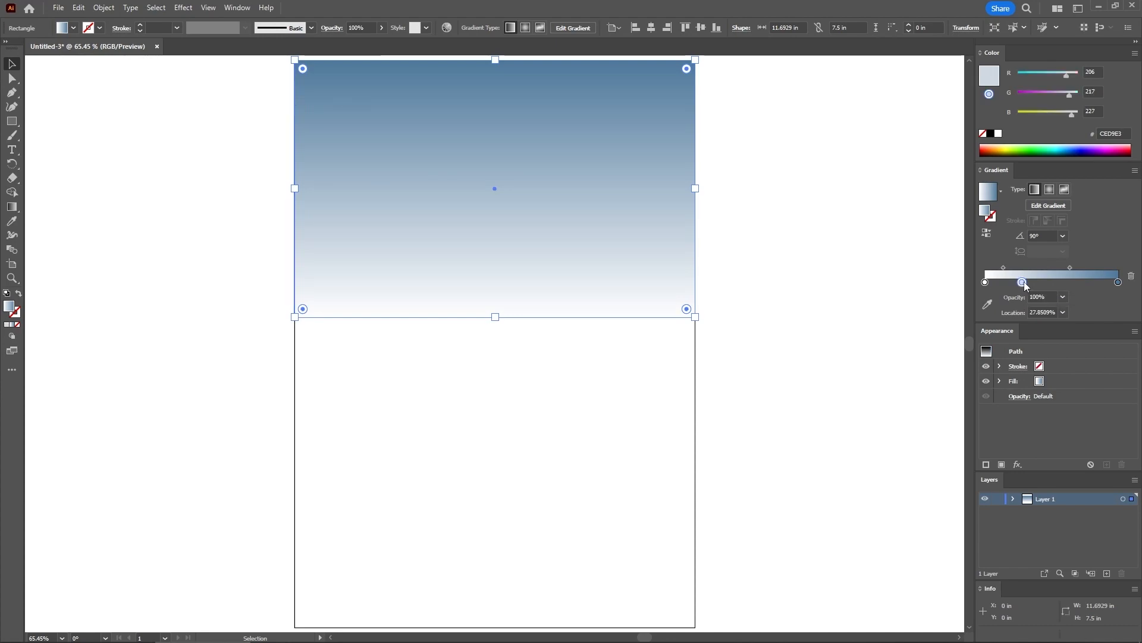
pyautogui.moveTo(1023, 283); pyautogui.dragTo(1041, 282)
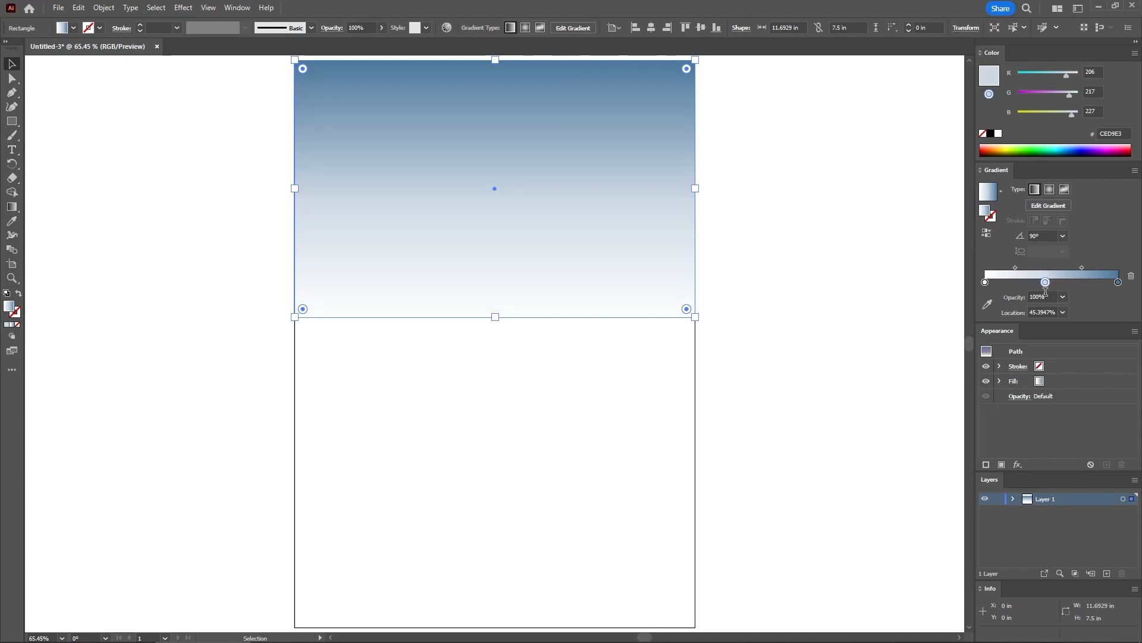
# Step: Set the gradient's middle color stop to RGB 159, 189, 219
pyautogui.doubleClick(1046, 282)
pyautogui.click(1100, 324)
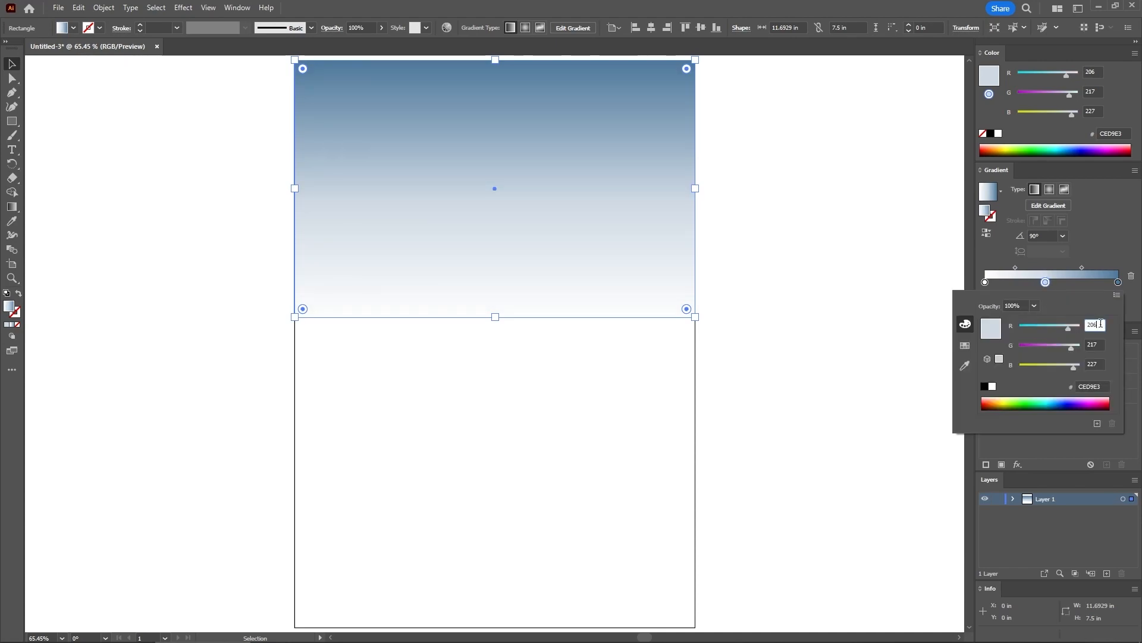
pyautogui.write('15')
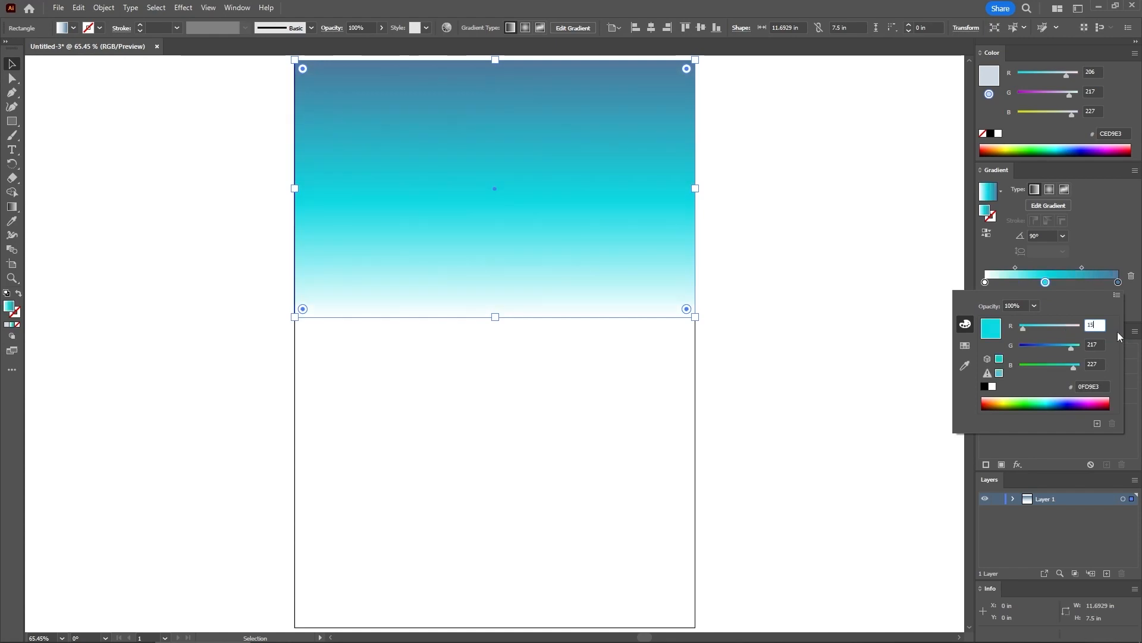
pyautogui.write('9')
pyautogui.press('Tab')
pyautogui.write('1')
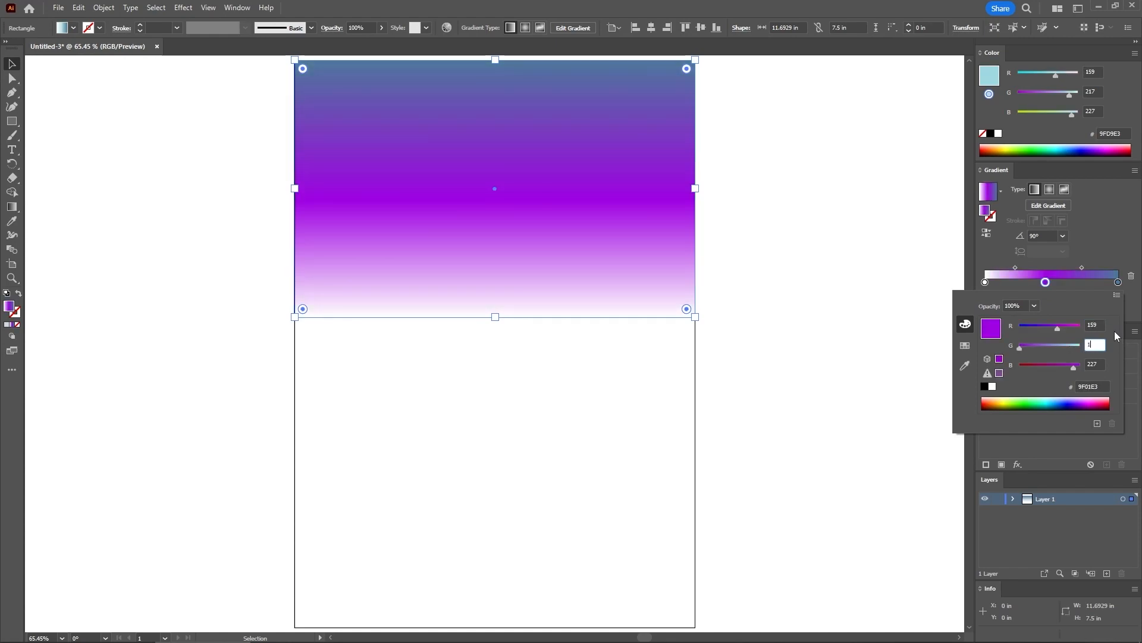
pyautogui.write('89')
pyautogui.press('Tab')
pyautogui.write('219')
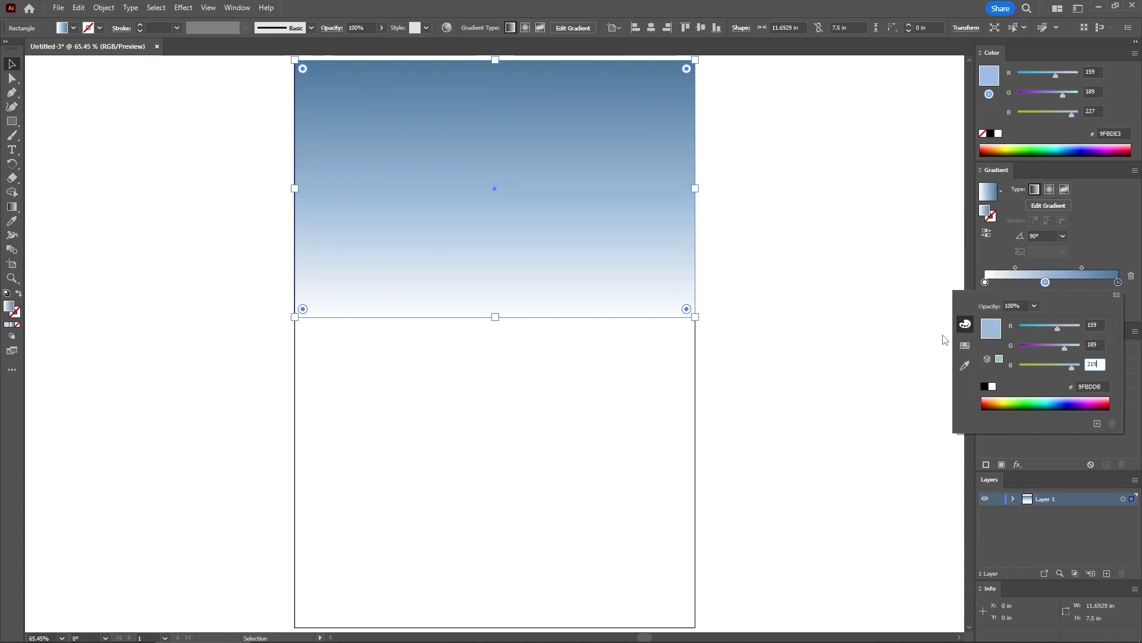
pyautogui.click(1057, 268)
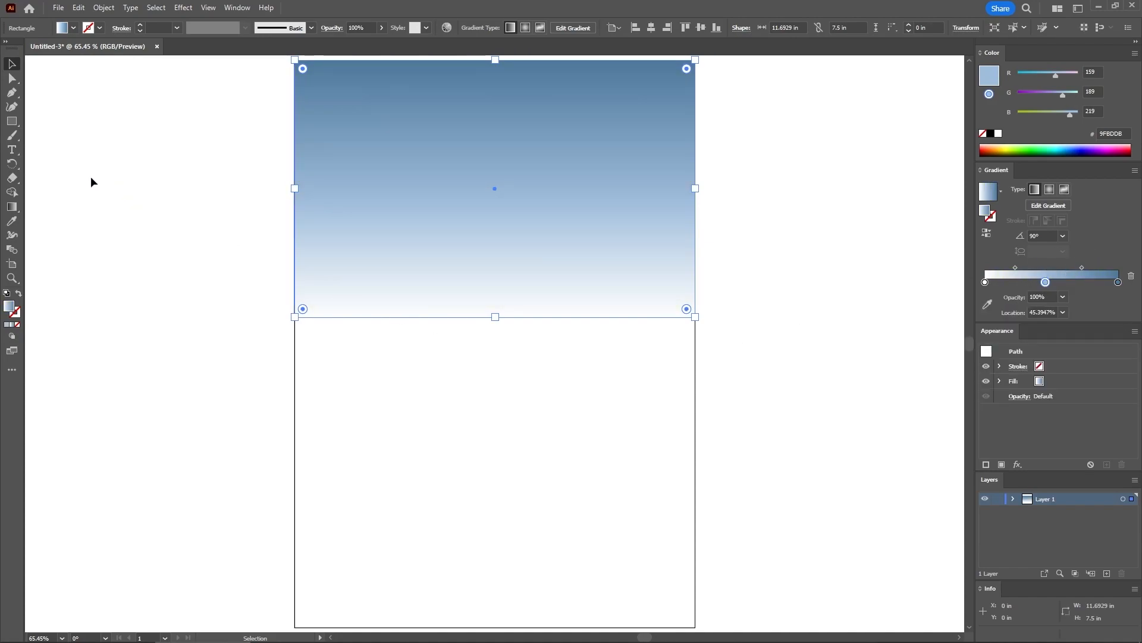
# Step: Draw a rectangle about 11.69 × 9.04 in over the artboard's lower part and reverse its gradient
pyautogui.click(12, 121)
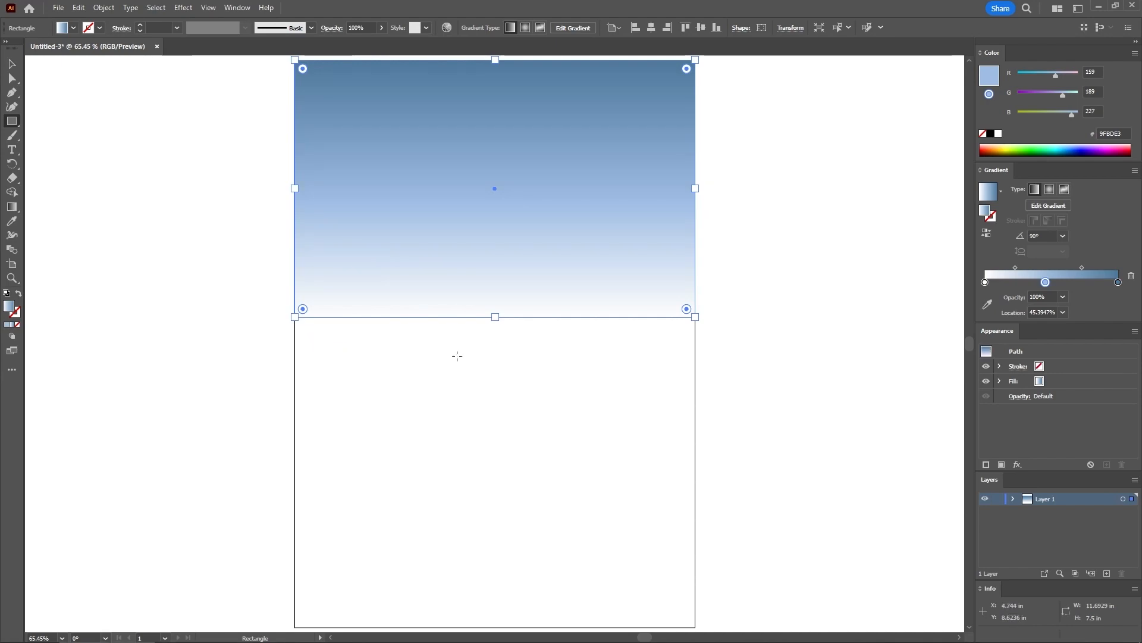
pyautogui.press('v')
pyautogui.keyDown('ctrl'); pyautogui.click(453, 349); pyautogui.keyUp('ctrl')
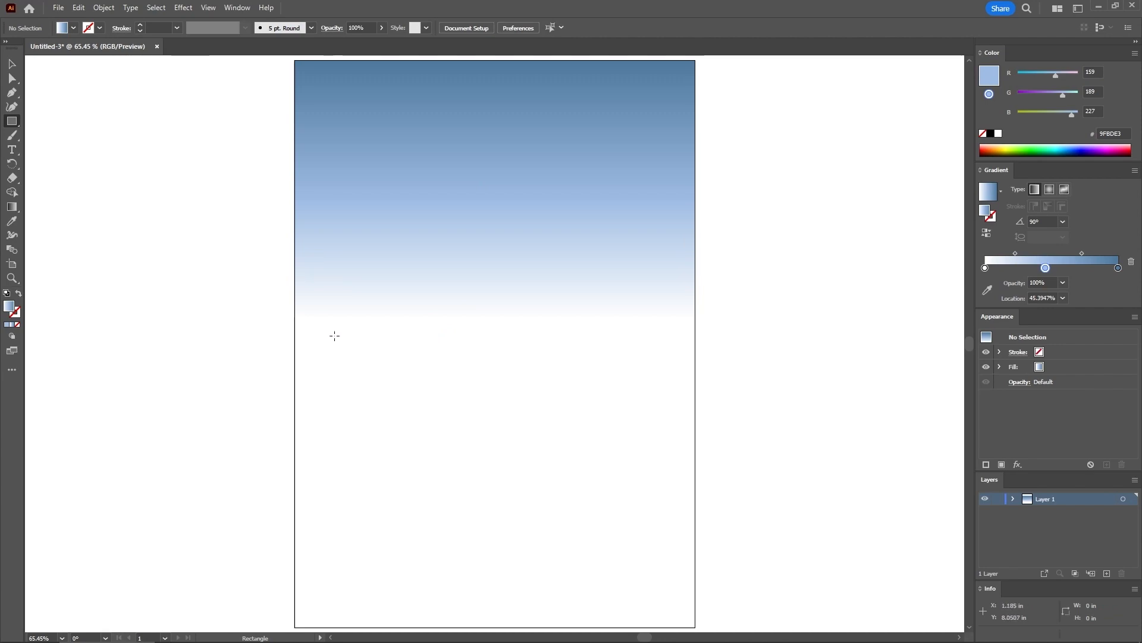
pyautogui.moveTo(296, 319)
pyautogui.mouseDown()
pyautogui.moveTo(395, 387)
pyautogui.moveTo(555, 445)
pyautogui.moveTo(695, 626)
pyautogui.mouseUp()
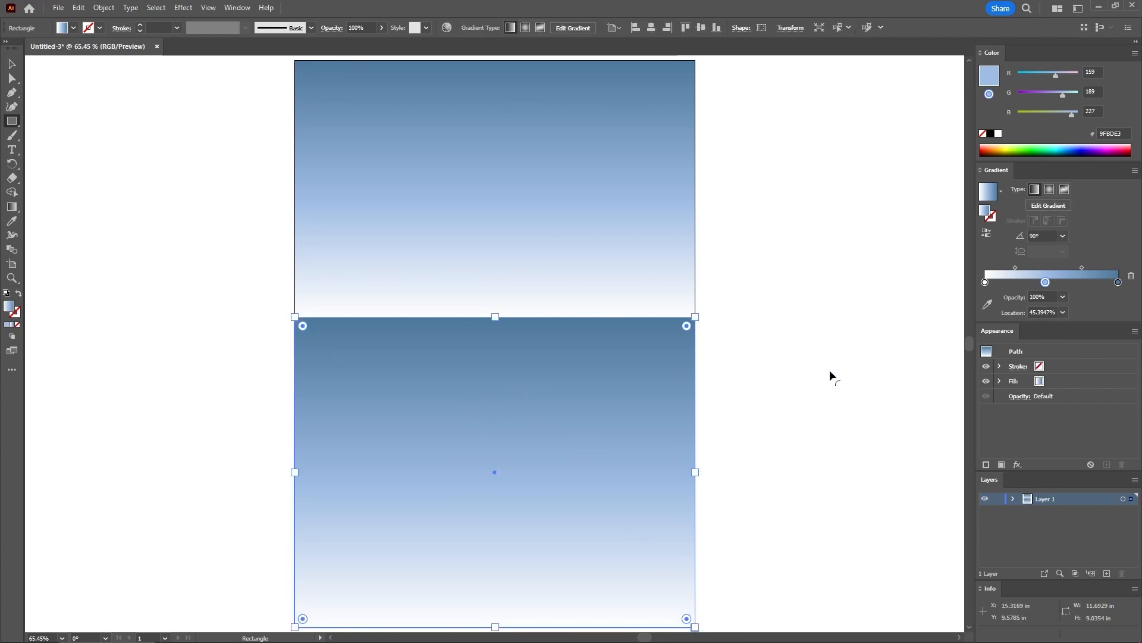
pyautogui.click(988, 235)
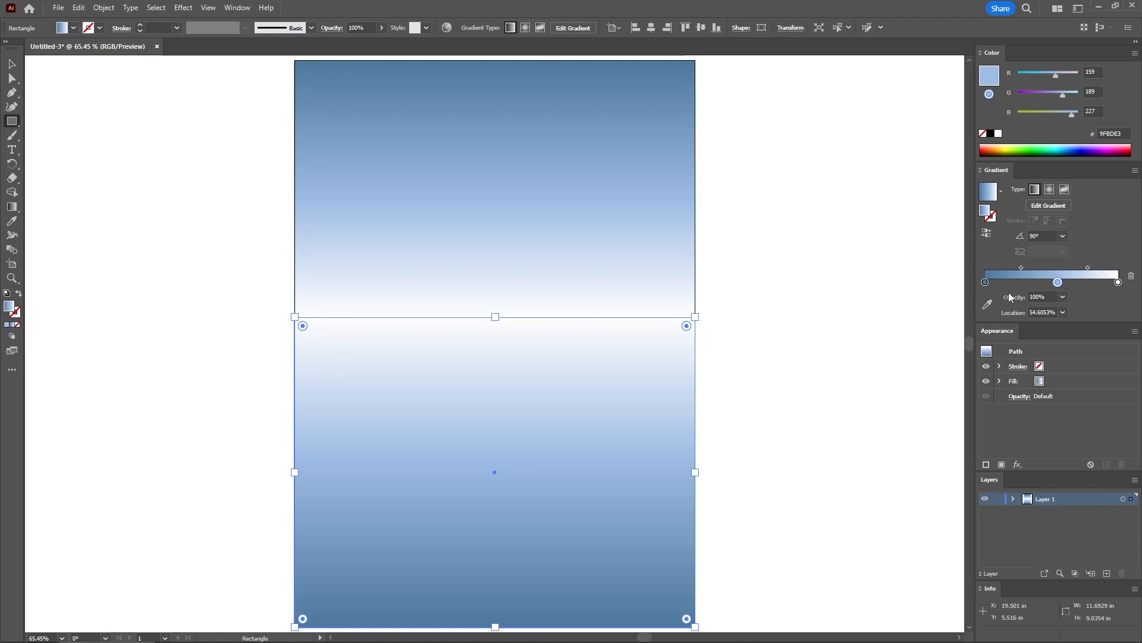
# Step: Remove the dark blue stop from the lower rectangle's gradient and set the light blue stop's location to 40%
pyautogui.moveTo(986, 281); pyautogui.dragTo(986, 310)
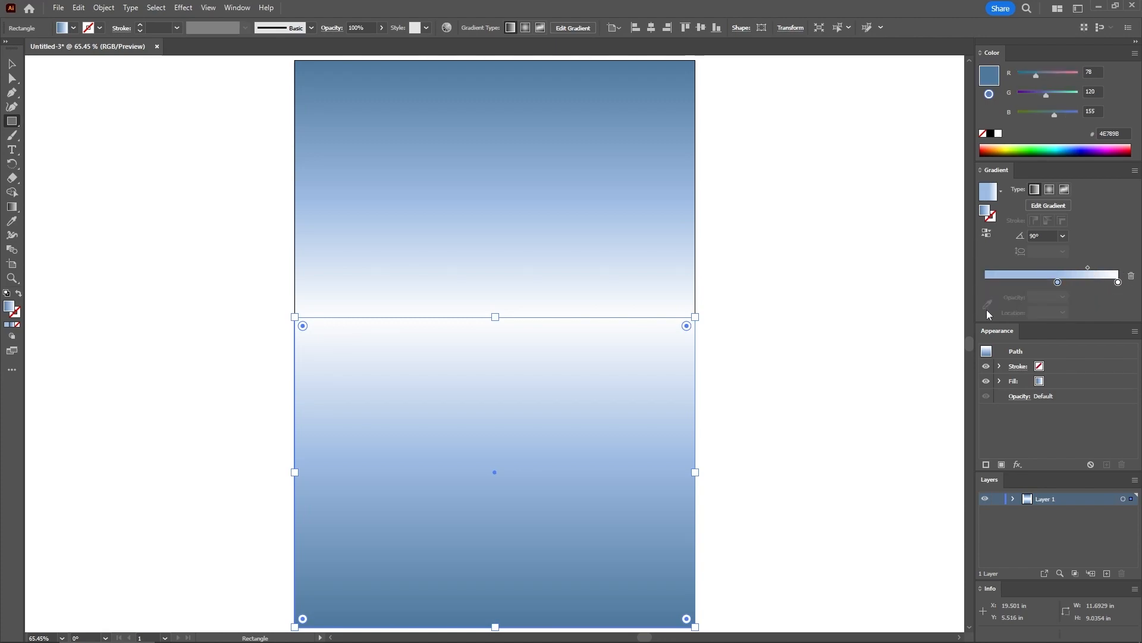
pyautogui.moveTo(1057, 282); pyautogui.dragTo(1031, 283)
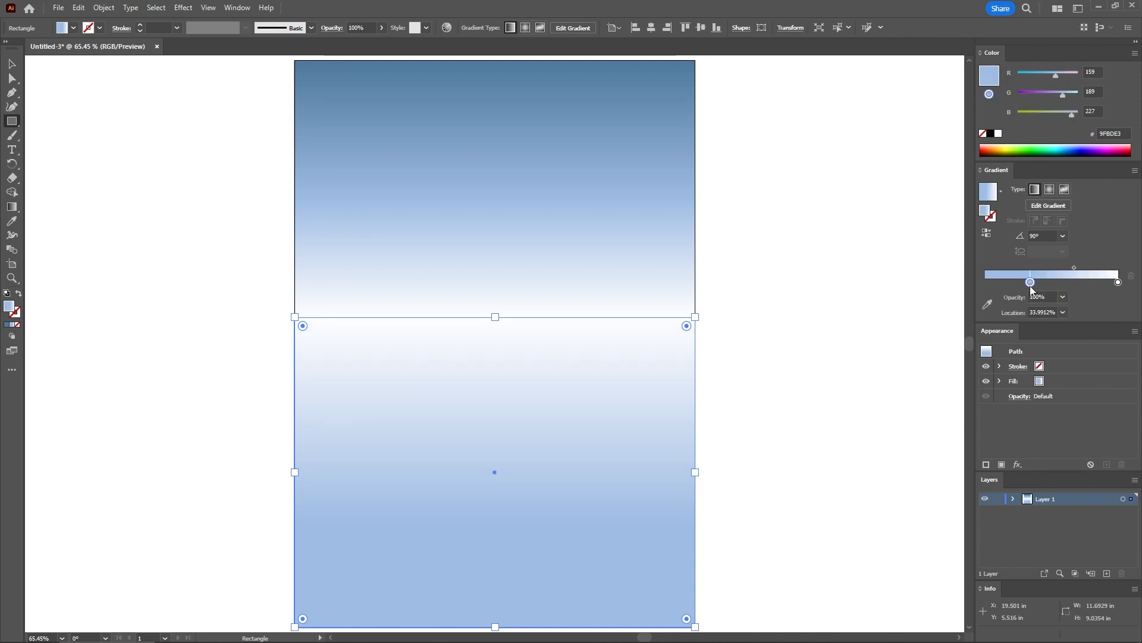
pyautogui.click(1041, 312)
pyautogui.write('40')
pyautogui.press('Return')
# Step: Set the light blue stop to RGB 99, 159, 169 and move the gradient midpoint to about 75%
pyautogui.doubleClick(1038, 283)
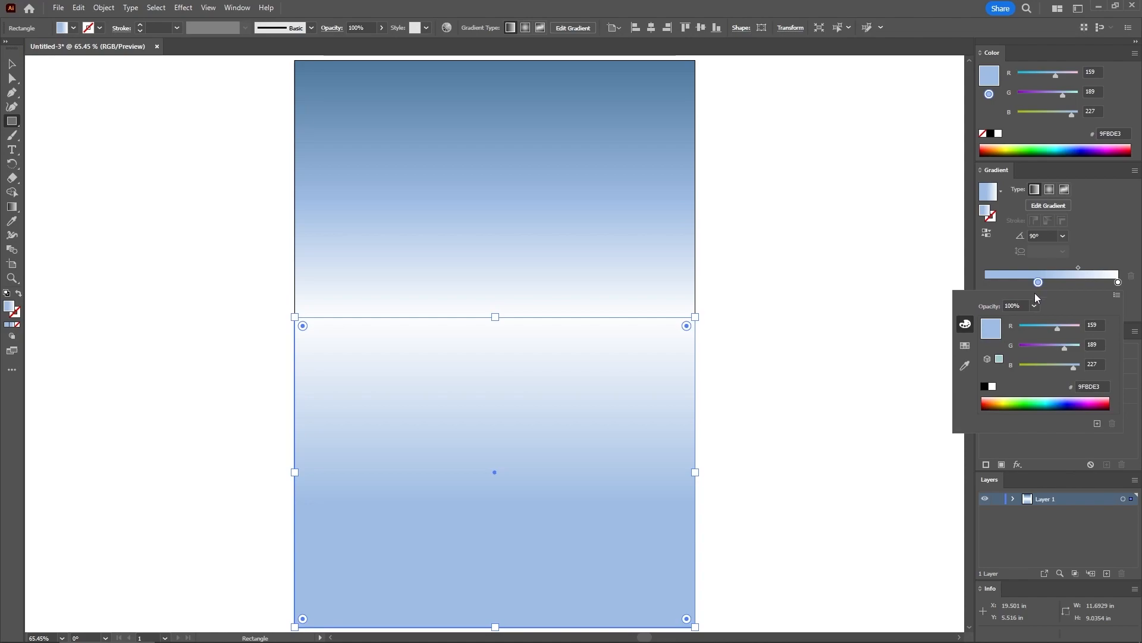
pyautogui.click(1093, 324)
pyautogui.write('99')
pyautogui.press('Tab')
pyautogui.write('159')
pyautogui.press('Tab')
pyautogui.write('169')
pyautogui.press('Return')
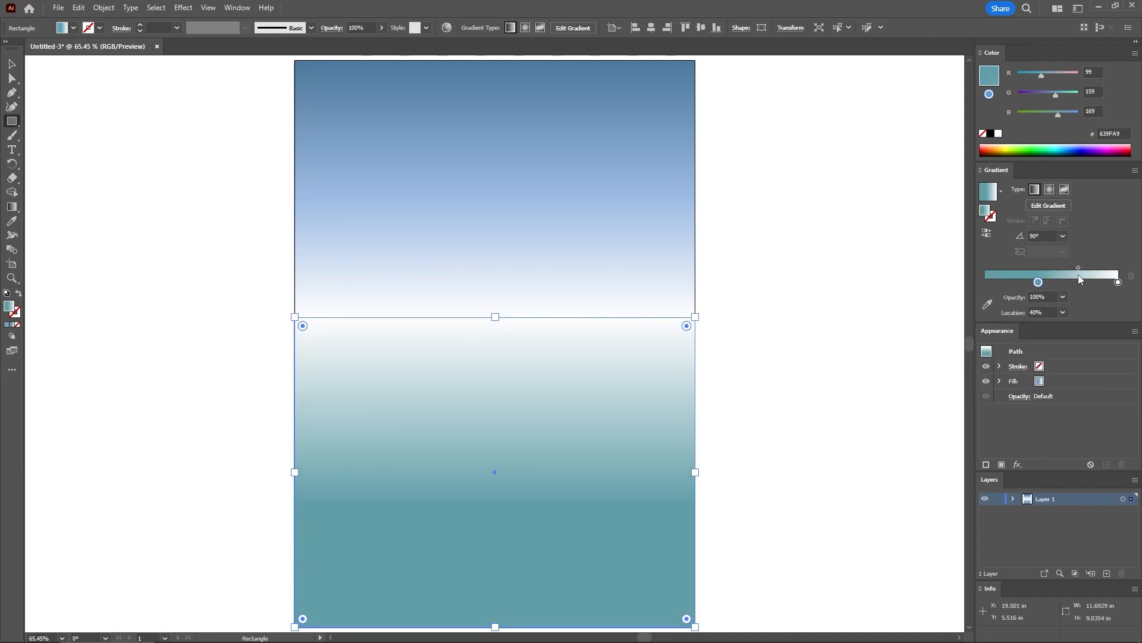
pyautogui.moveTo(1079, 268); pyautogui.dragTo(1098, 269)
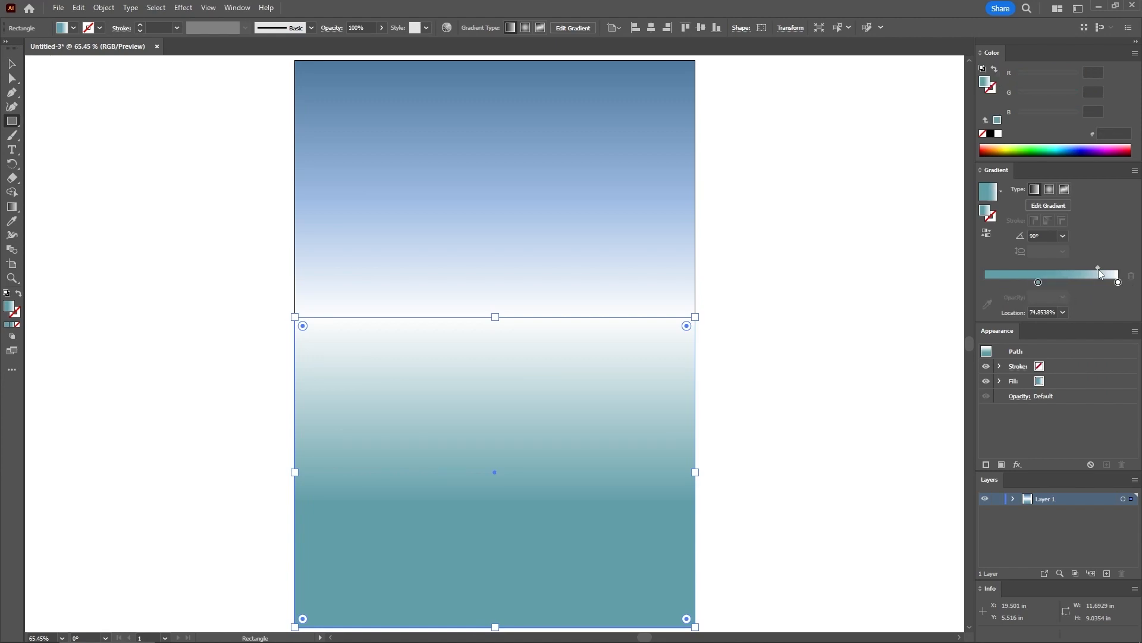
pyautogui.click(784, 305)
# Step: Draw a closed jagged hill shape with the Pen tool, about 11.69 × 4.52 in, rising from the artboard's lower-left corner to its right edge
pyautogui.click(17, 95)
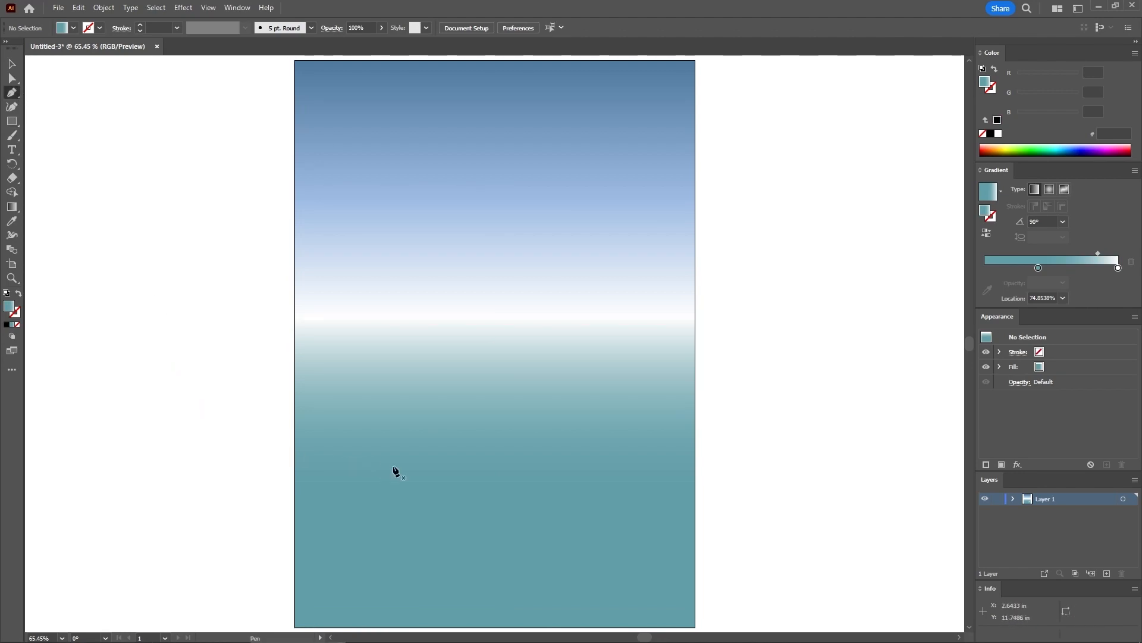
pyautogui.click(694, 627)
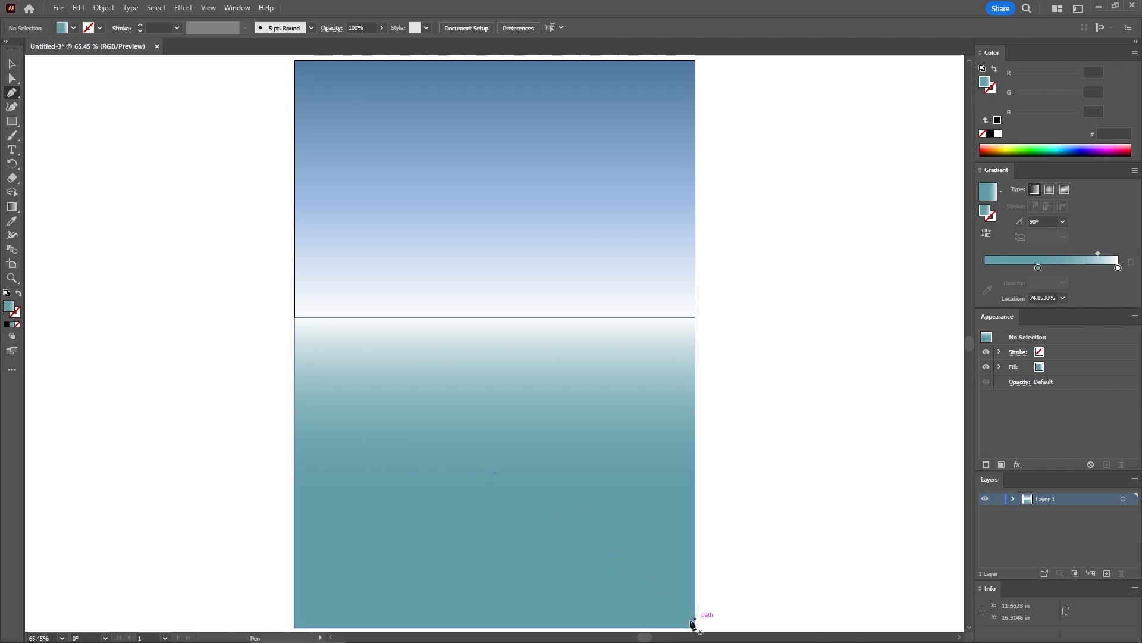
pyautogui.click(695, 472)
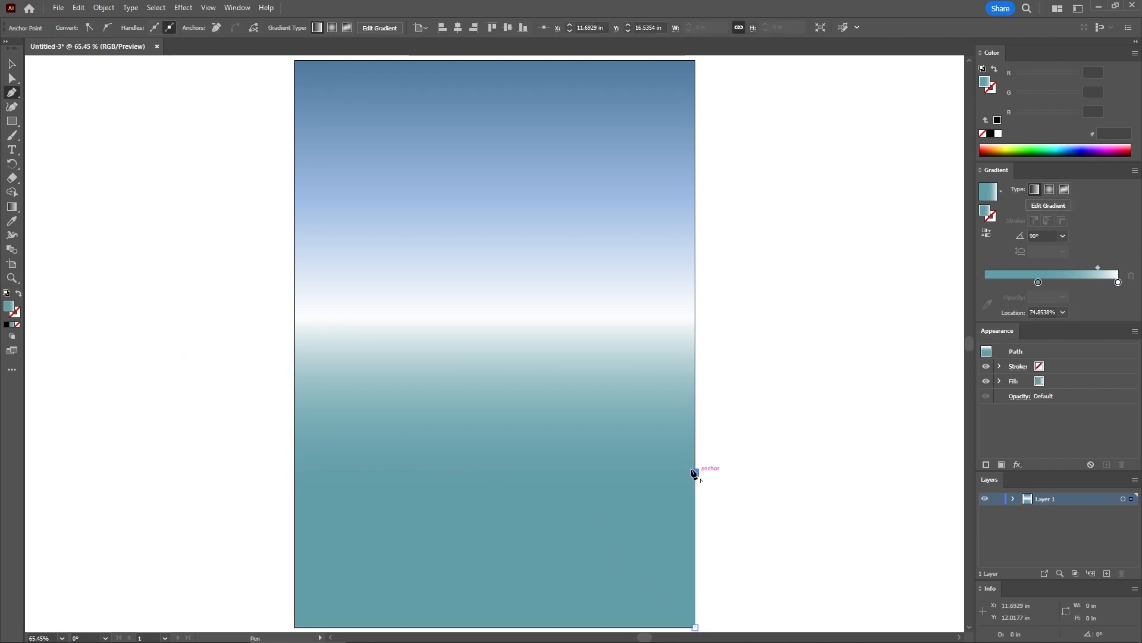
pyautogui.click(651, 489)
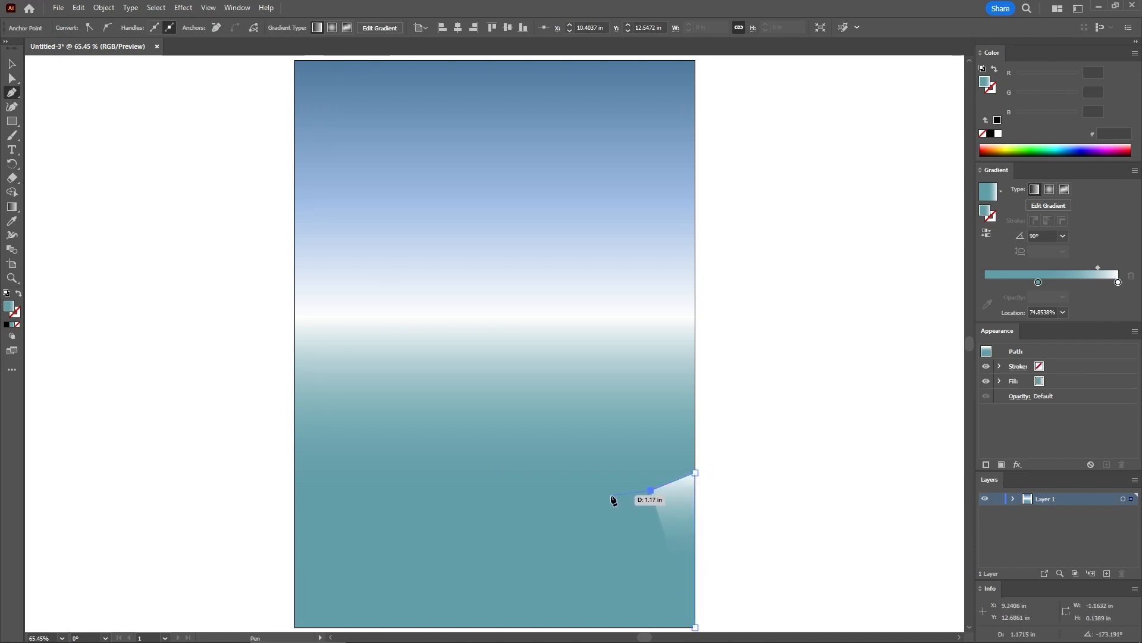
pyautogui.click(611, 495)
pyautogui.click(585, 514)
pyautogui.click(494, 536)
pyautogui.click(456, 559)
pyautogui.click(353, 583)
pyautogui.click(332, 601)
pyautogui.click(294, 611)
pyautogui.click(293, 627)
pyautogui.click(695, 627)
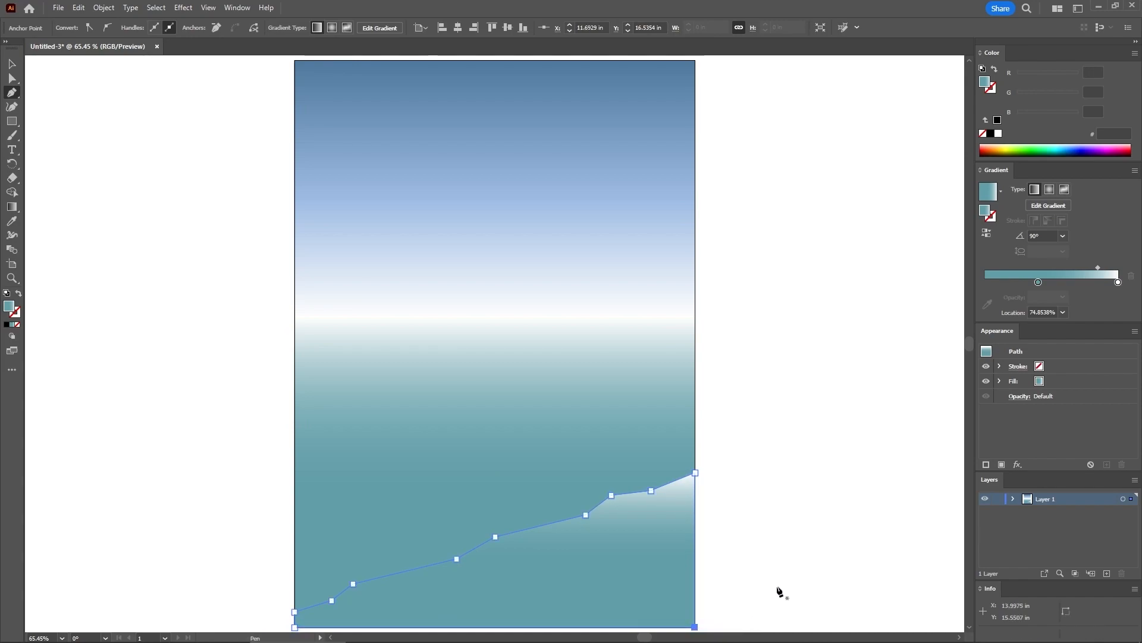
# Step: Fill the hill shape with solid RGB 42, 123, 0 and deselect it
pyautogui.click(998, 120)
pyautogui.click(1089, 72)
pyautogui.write('42')
pyautogui.press('Tab')
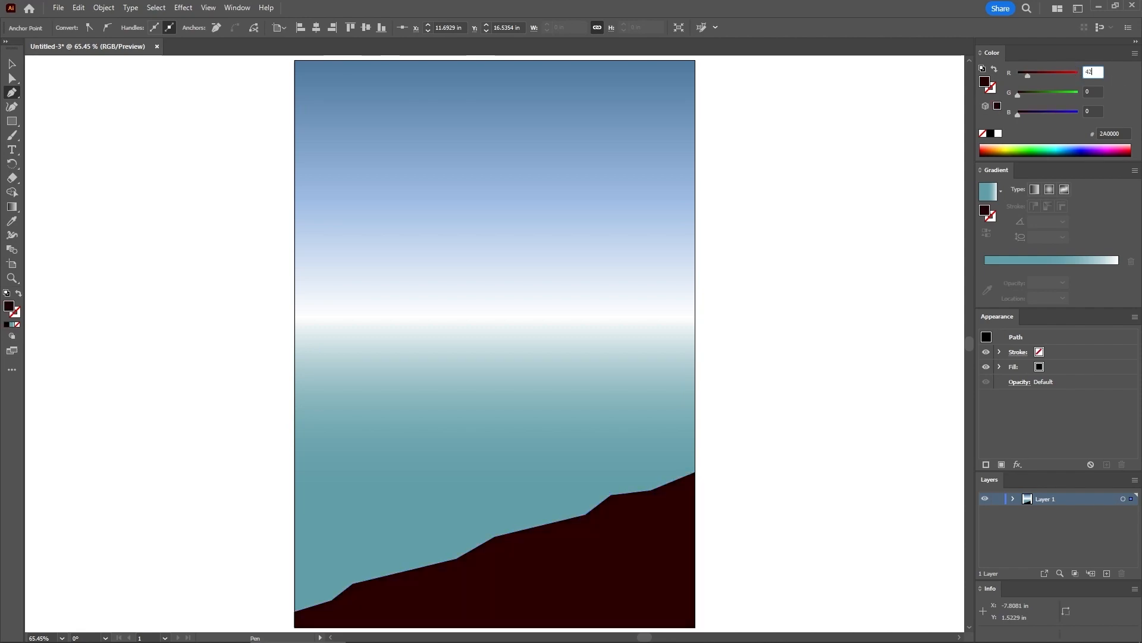
pyautogui.write('123')
pyautogui.press('Return')
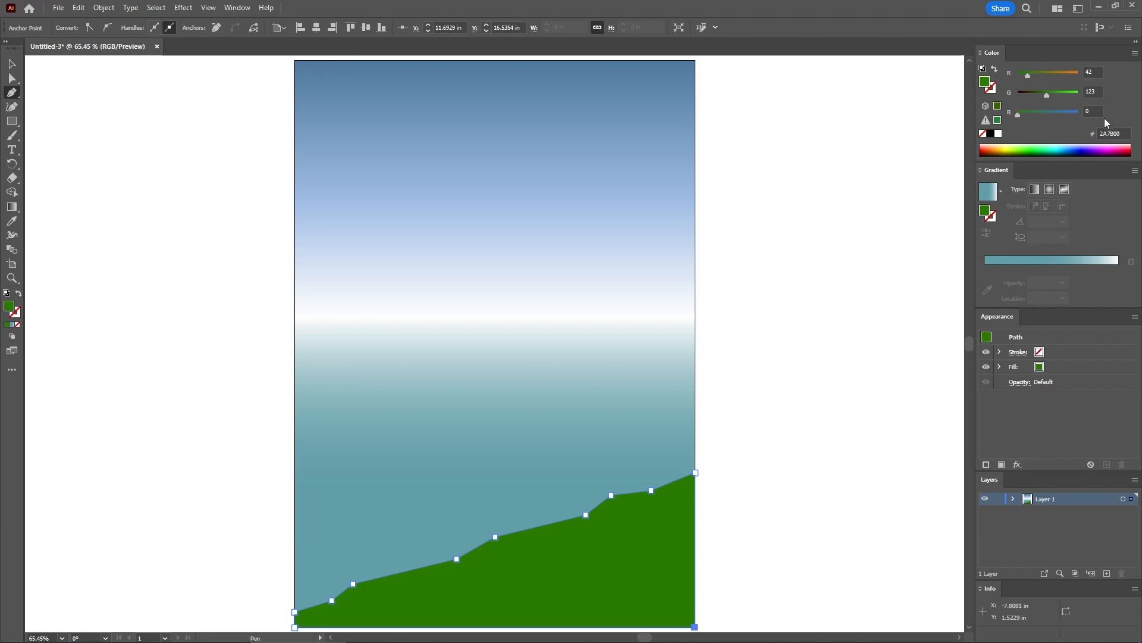
pyautogui.press('Return')
pyautogui.keyDown('ctrl'); pyautogui.click(813, 382); pyautogui.keyUp('ctrl')
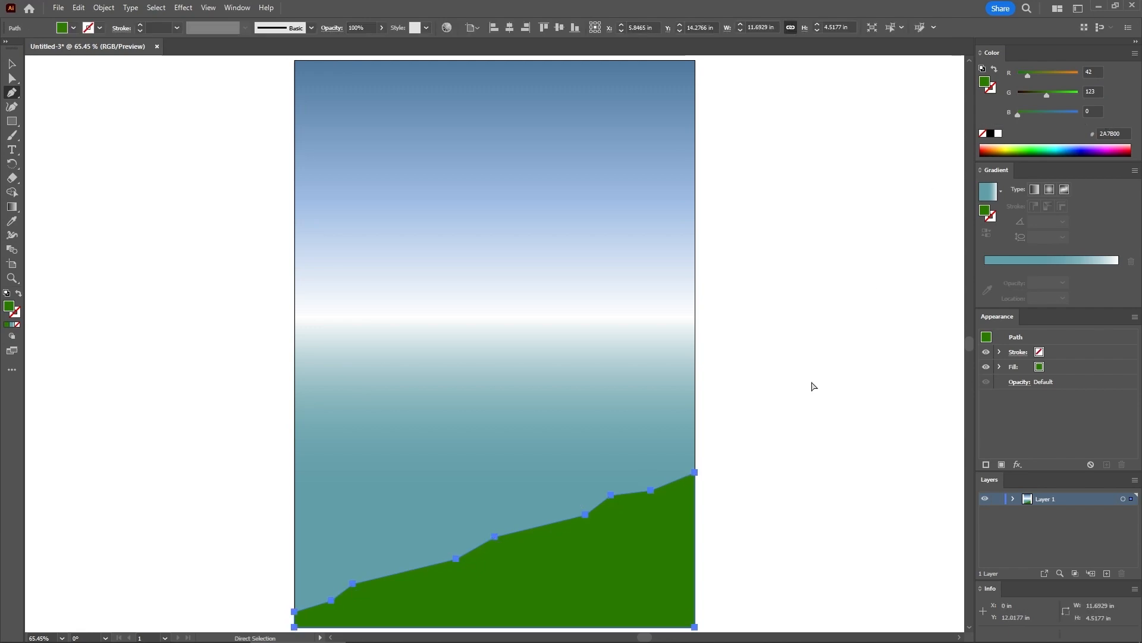
pyautogui.keyDown('ctrl'); pyautogui.click(812, 386); pyautogui.keyUp('ctrl')
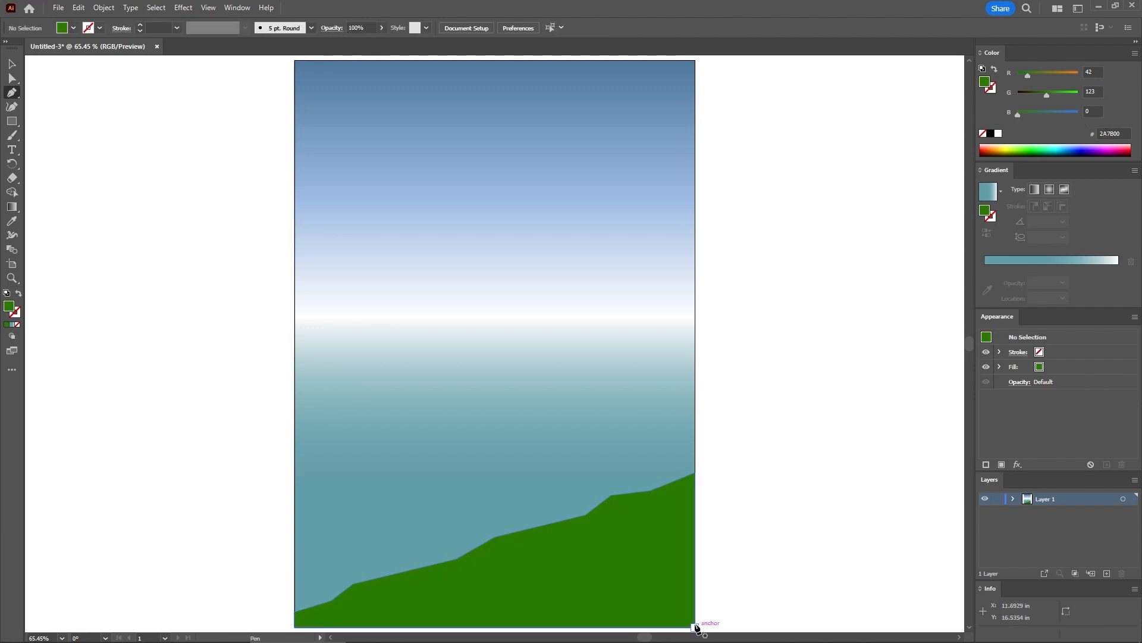
# Step: Draw a second, lower hill shape with the Pen tool, about 9.36 × 2.72 in, in the artboard's lower-right corner
pyautogui.click(696, 626)
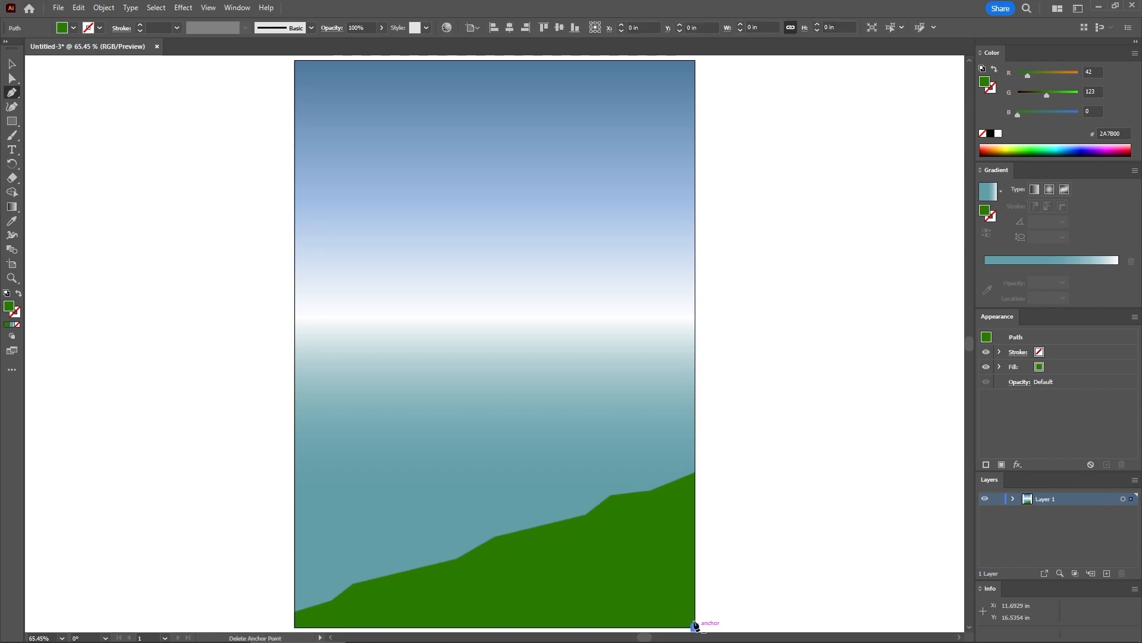
pyautogui.click(695, 533)
pyautogui.click(624, 550)
pyautogui.click(597, 564)
pyautogui.click(513, 579)
pyautogui.click(479, 594)
pyautogui.click(437, 605)
pyautogui.click(384, 612)
pyautogui.click(374, 626)
pyautogui.click(694, 627)
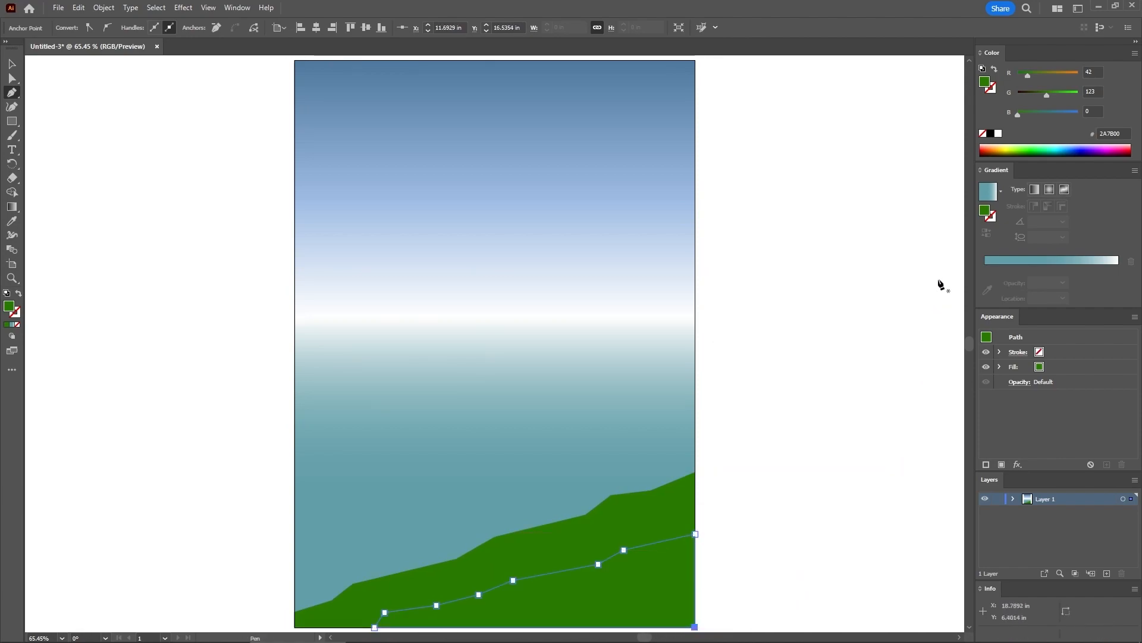
# Step: Fill the front hill with the linear gradient, moving its teal stop to 0% and recoloring it RGB 82, 144, 8
pyautogui.click(989, 196)
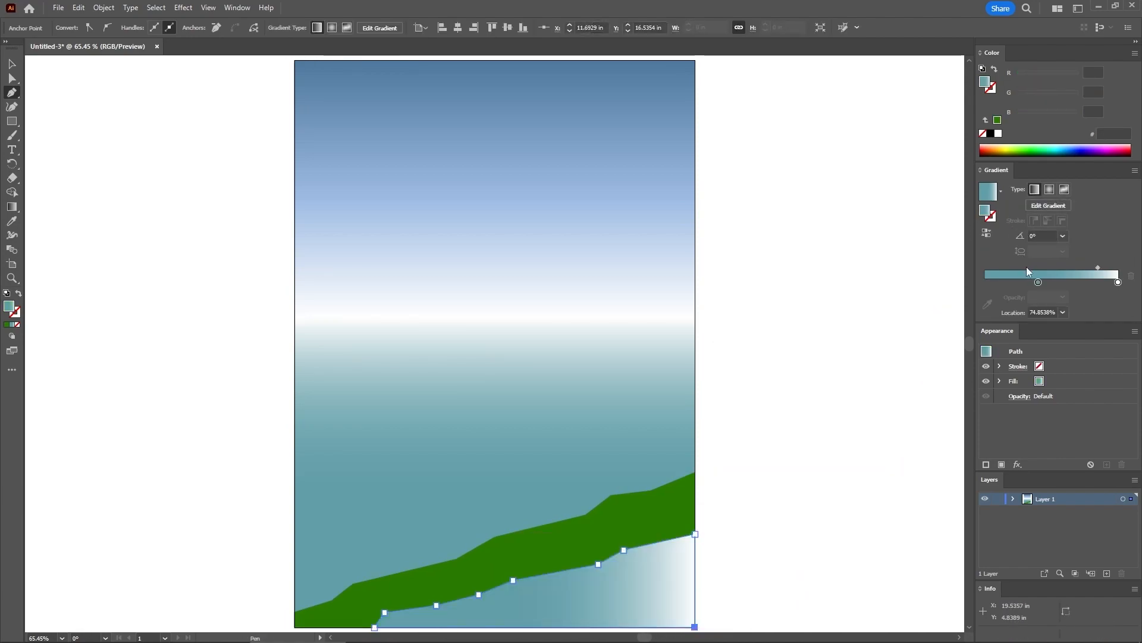
pyautogui.moveTo(1038, 284); pyautogui.dragTo(974, 283)
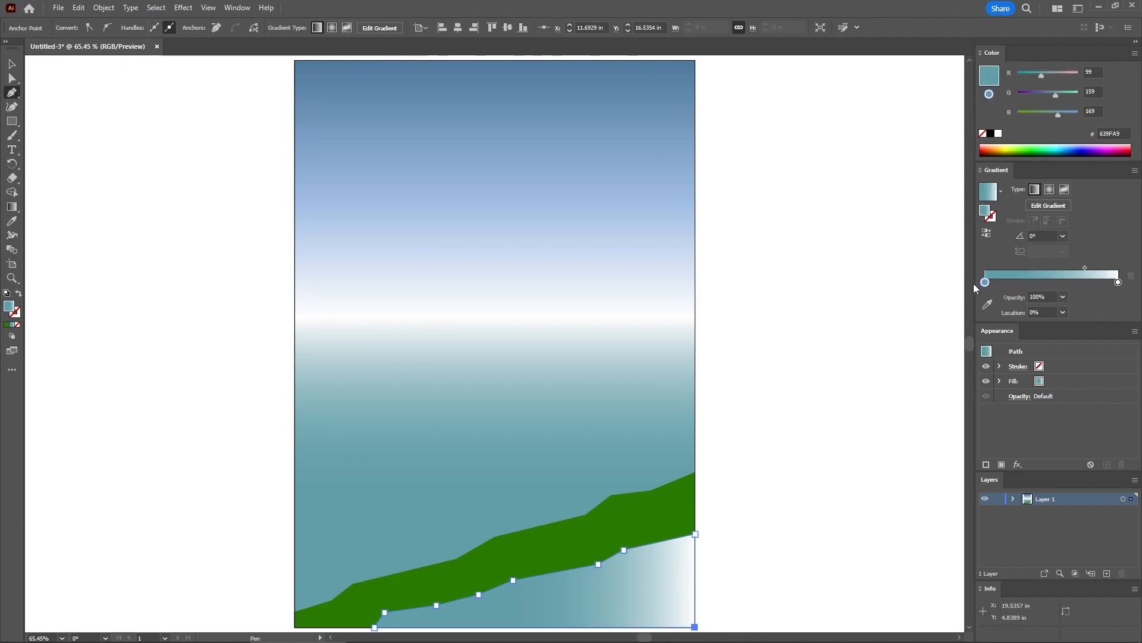
pyautogui.doubleClick(985, 282)
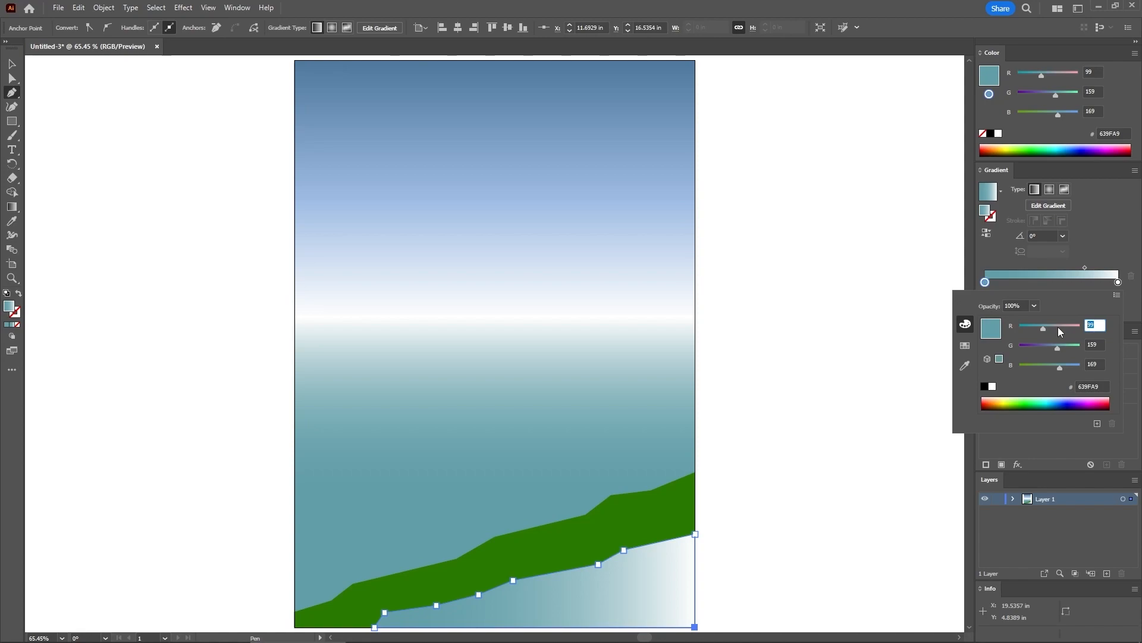
pyautogui.write('82')
pyautogui.press('Tab')
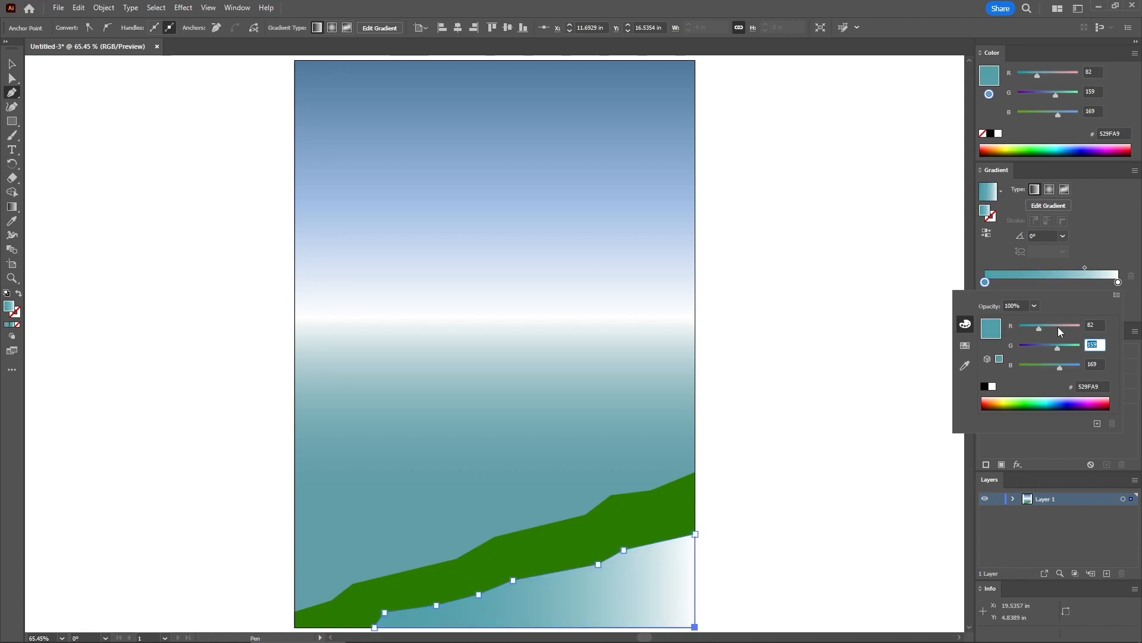
pyautogui.write('144')
pyautogui.press('Tab')
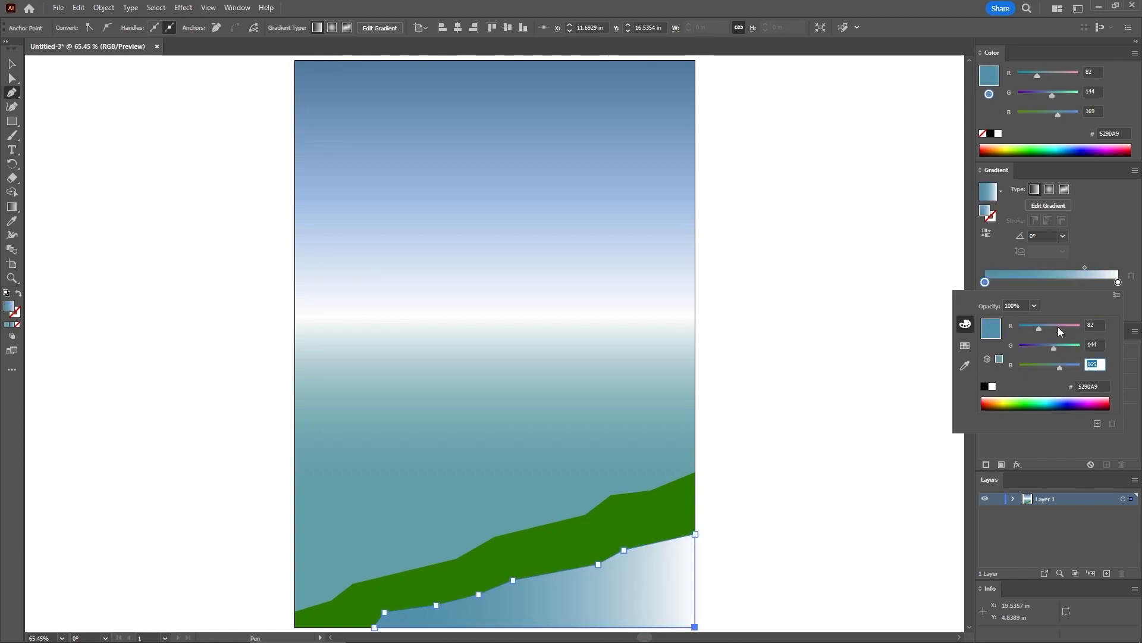
pyautogui.write('8')
pyautogui.click(1106, 251)
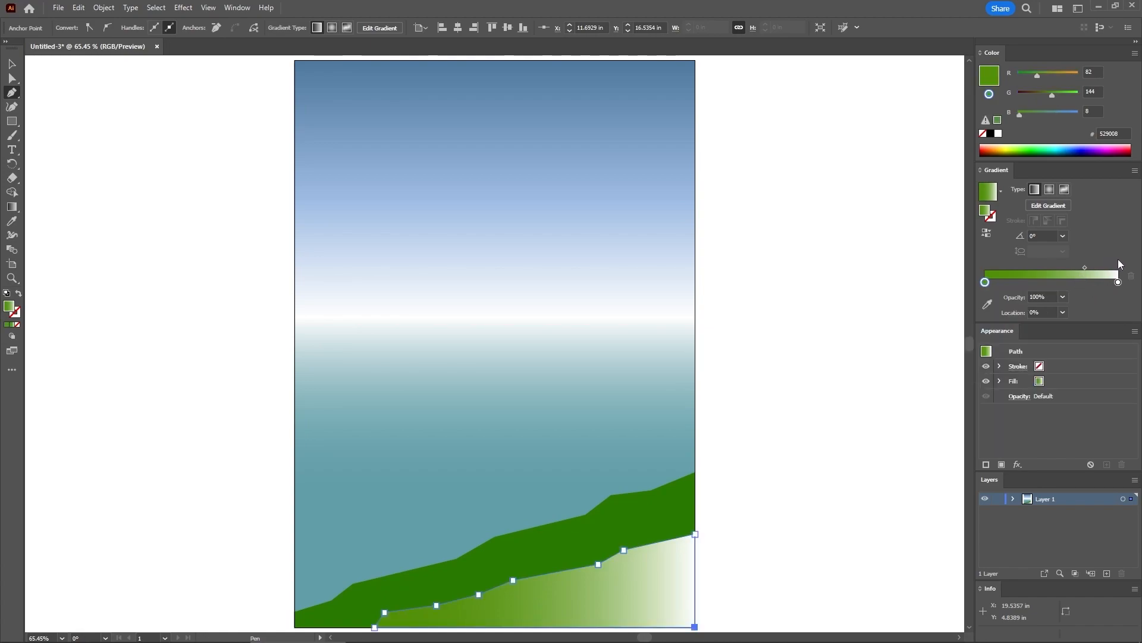
# Step: Recolor the gradient's white end stop by sampling the back hill's dark green, and deselect the front hill
pyautogui.click(1119, 282)
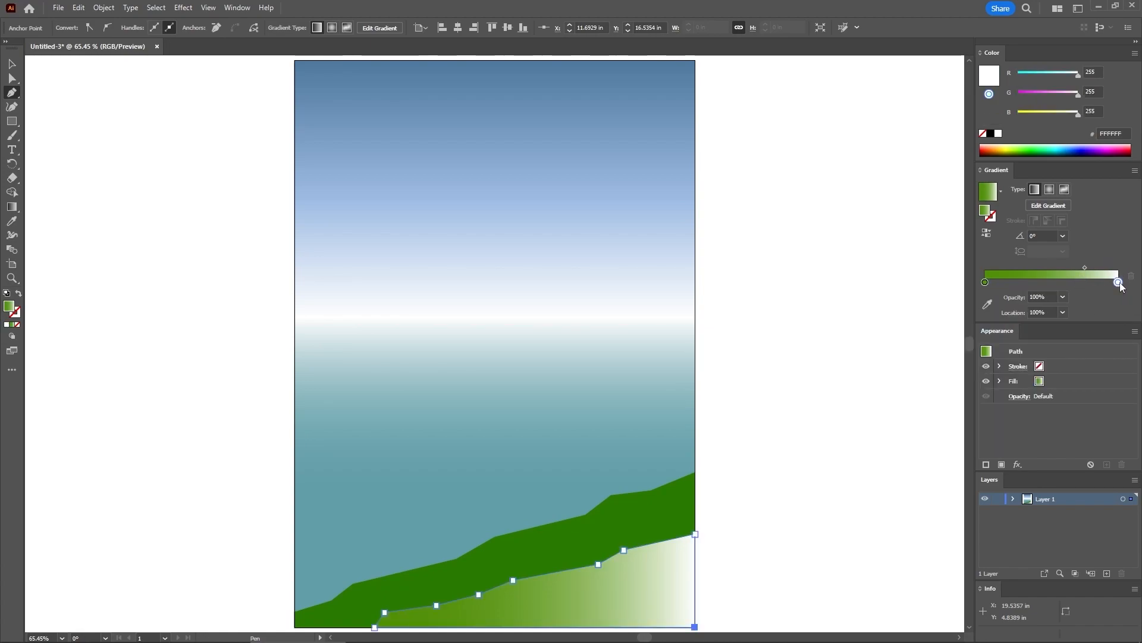
pyautogui.click(989, 303)
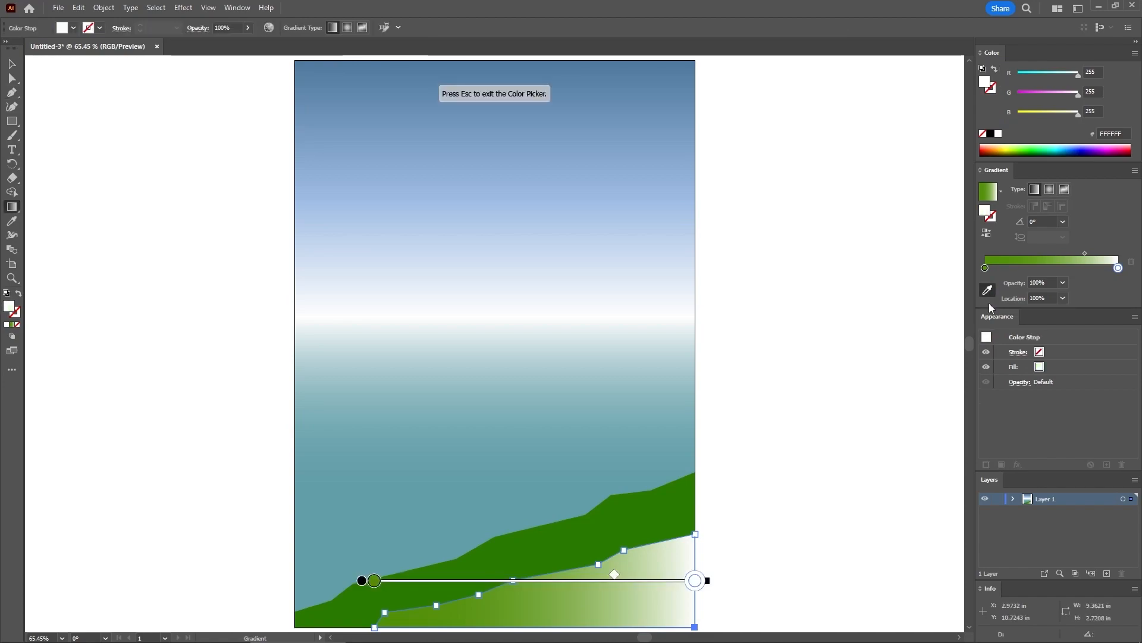
pyautogui.click(678, 502)
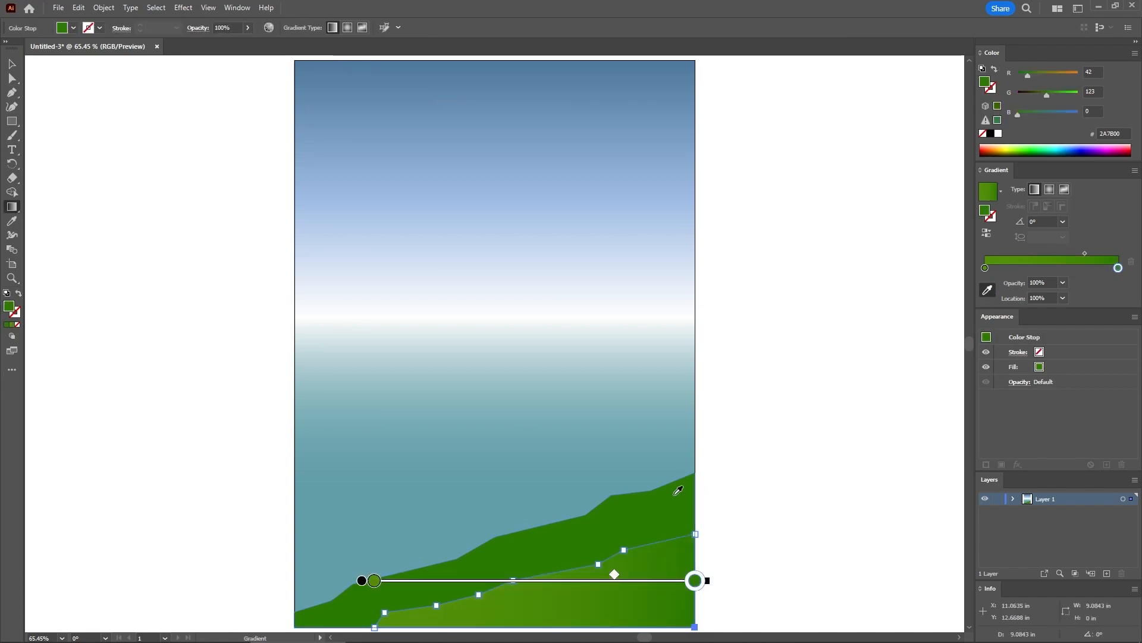
pyautogui.press('Escape')
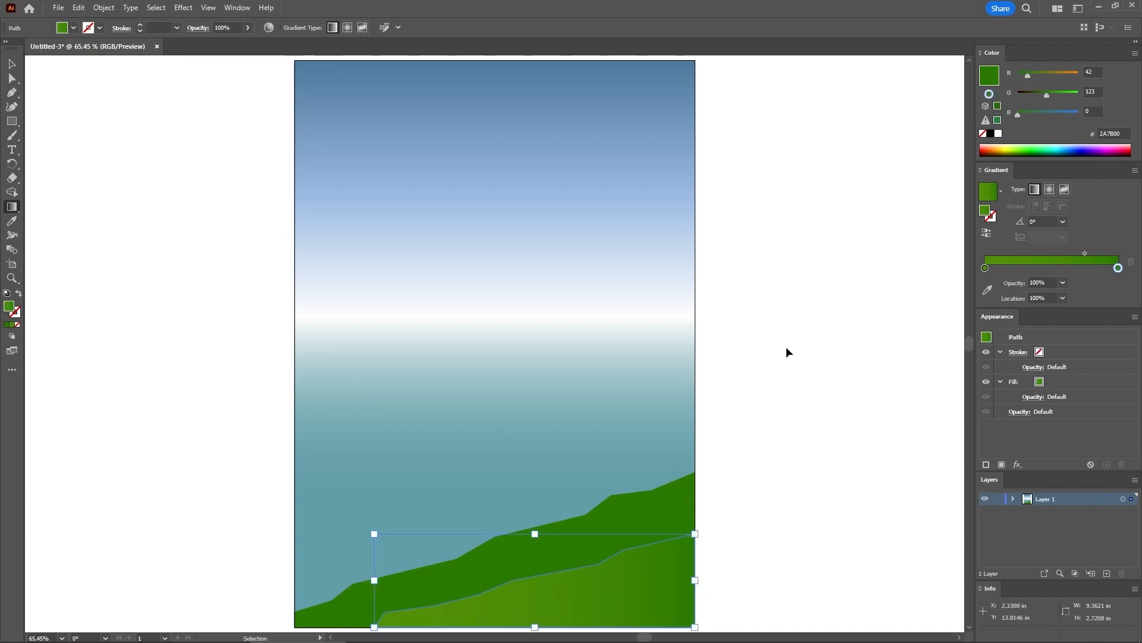
pyautogui.click(786, 344)
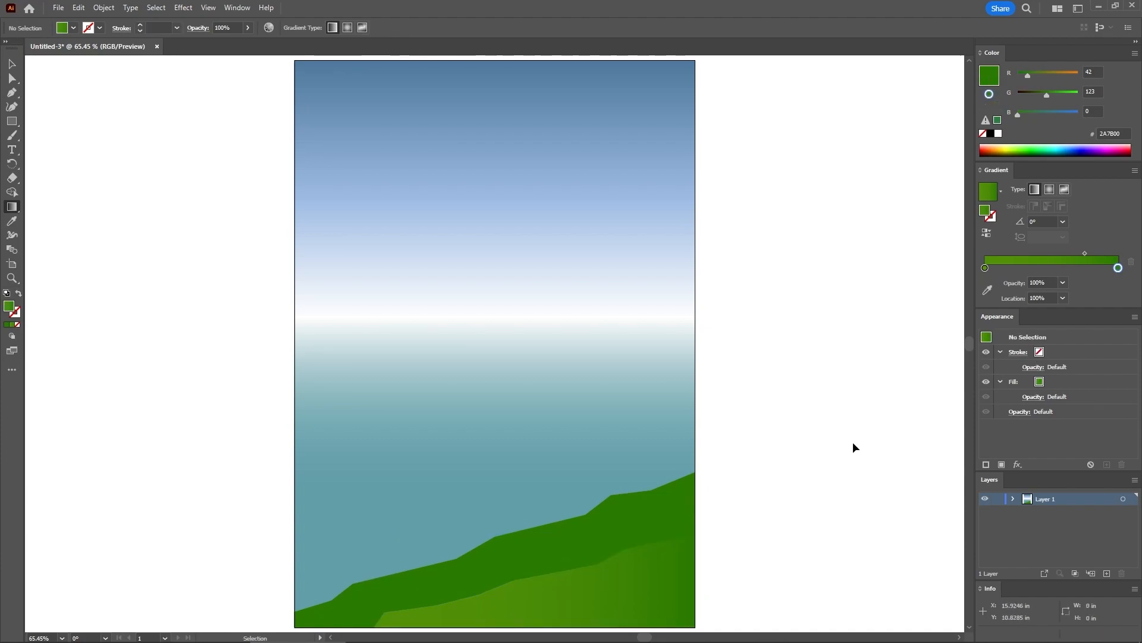
# Step: Rename Layer 1 as Background and lock it
pyautogui.doubleClick(1043, 498)
pyautogui.write('Background')
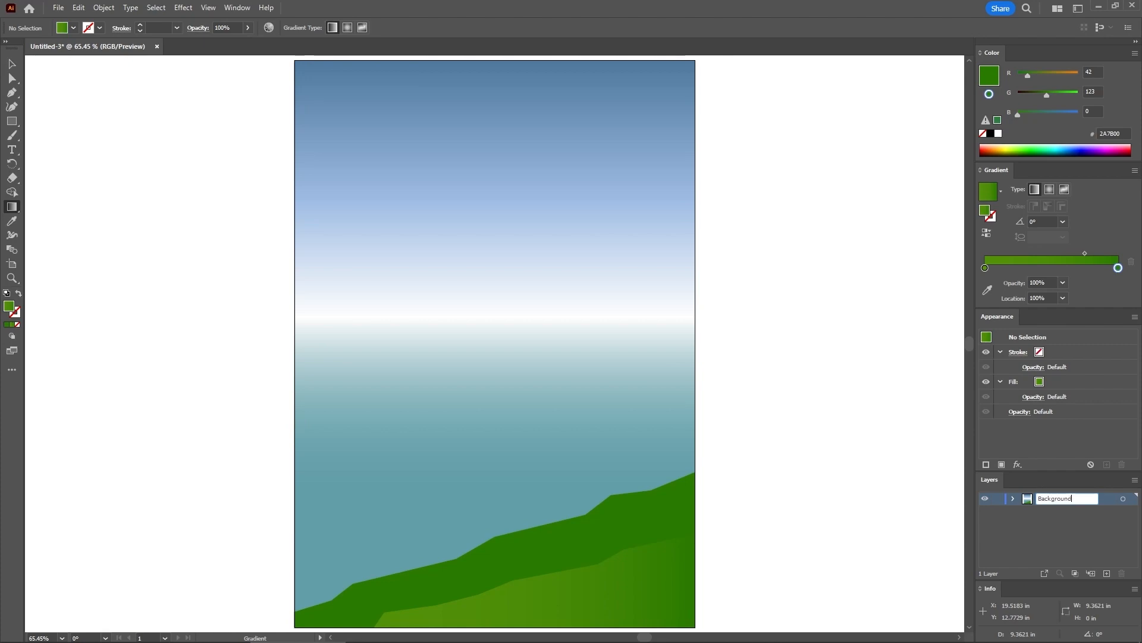
pyautogui.press('Return')
pyautogui.click(997, 500)
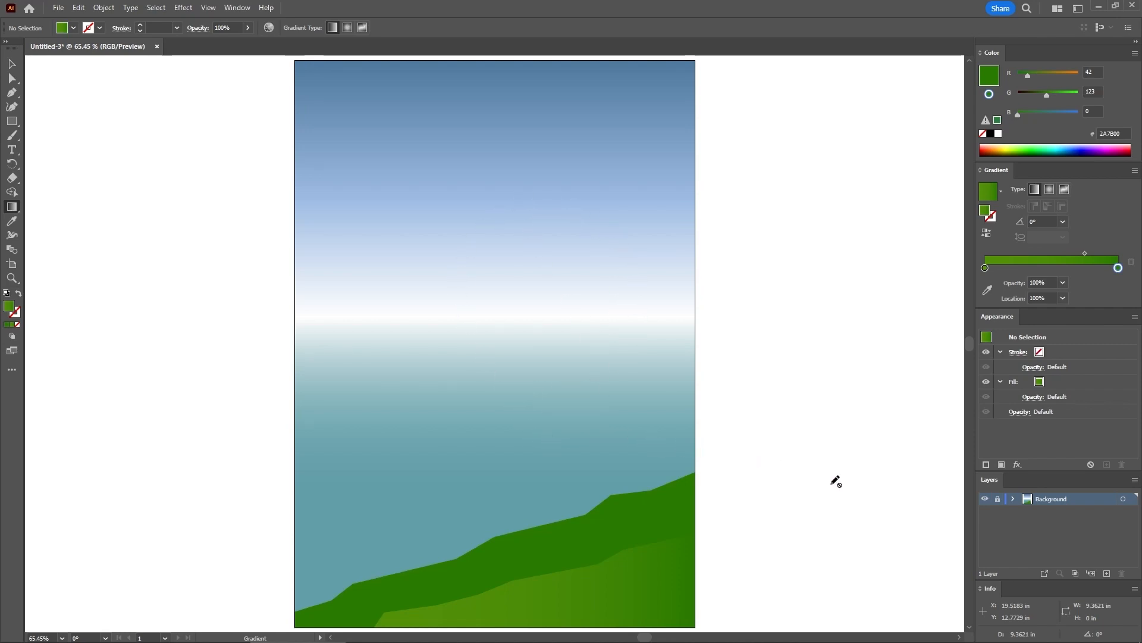
# Step: Add a new layer above Background and name it Cliffs
pyautogui.click(1107, 573)
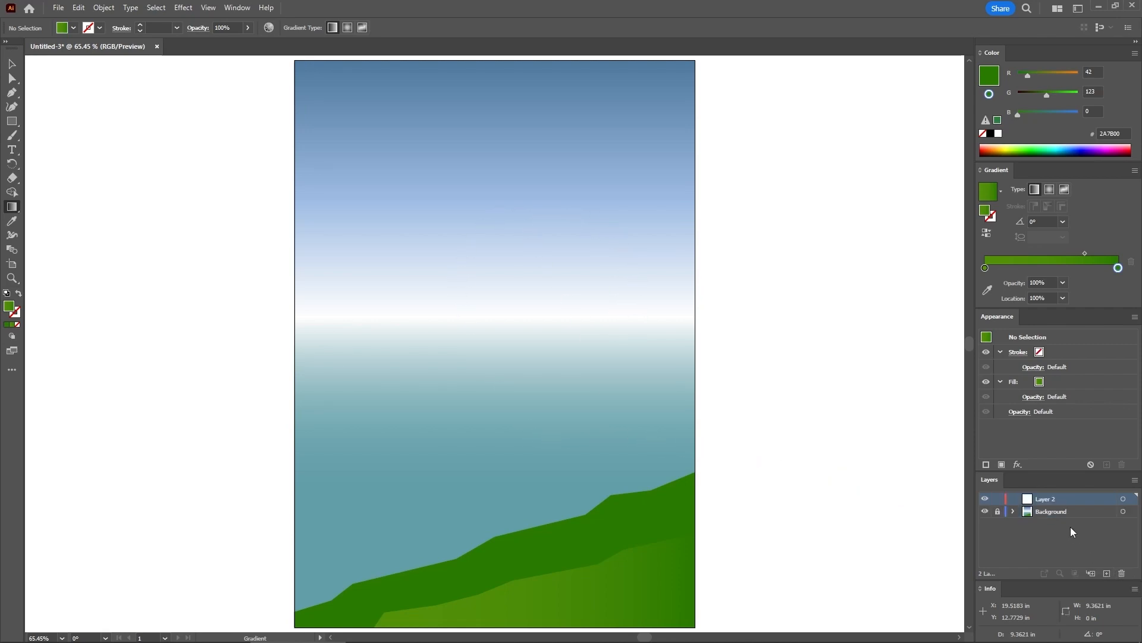
pyautogui.doubleClick(1047, 499)
pyautogui.write('Cliffs')
pyautogui.press('Return')
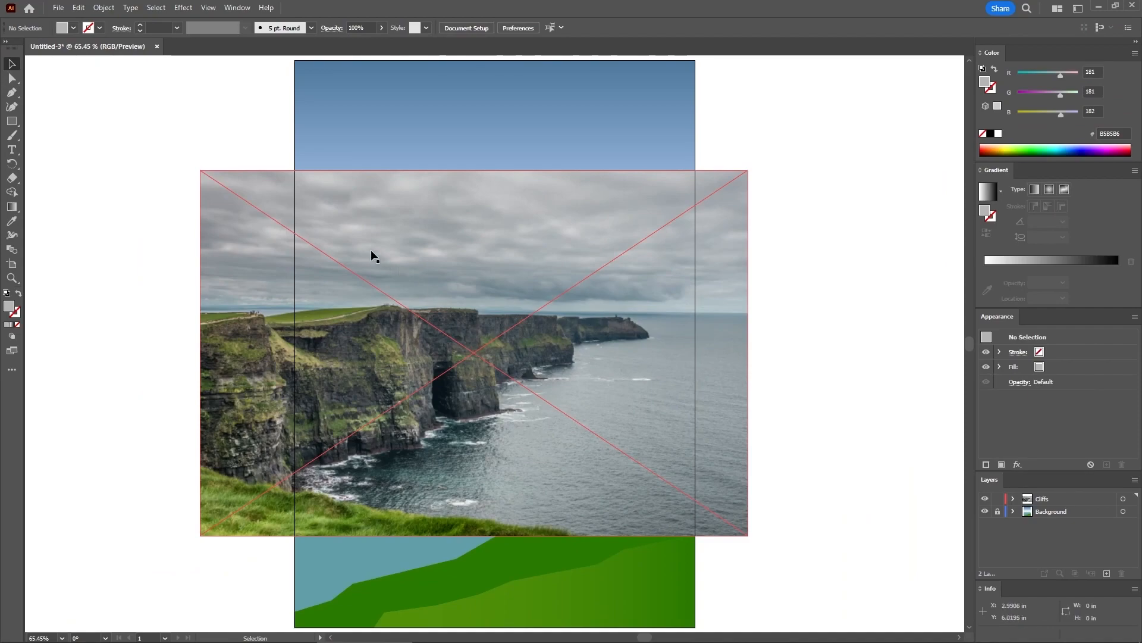
# Step: Trace four overlapping cliffs over the photo in progressively darker grays from RGB 181, 181, 182 to 71, 69, 73, and delete the photo
pyautogui.click(11, 92)
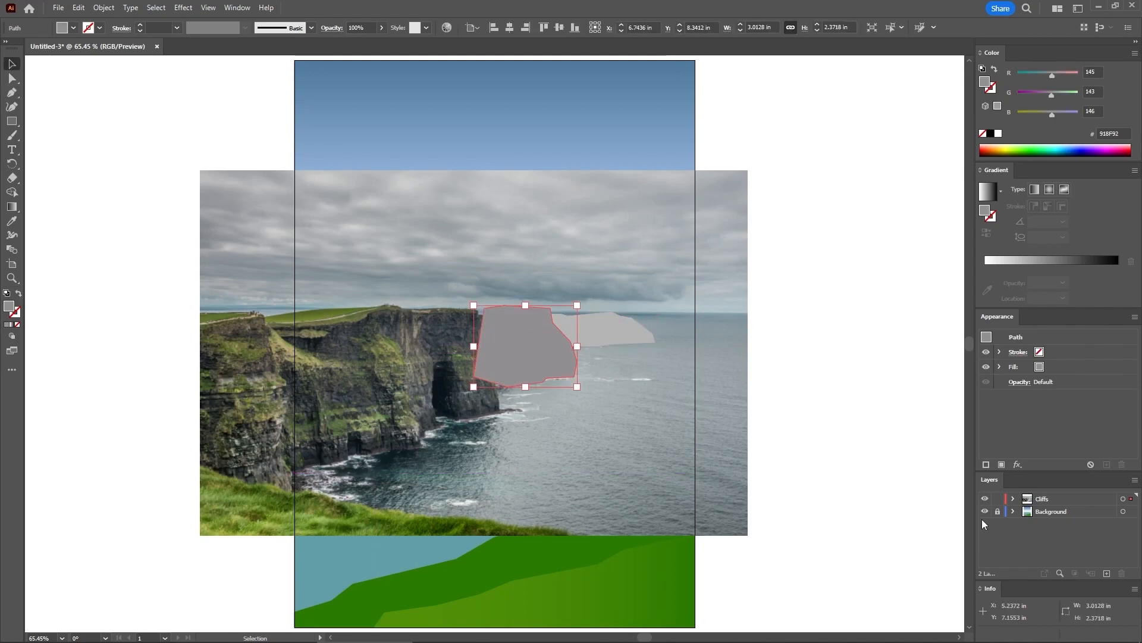
pyautogui.click(889, 507)
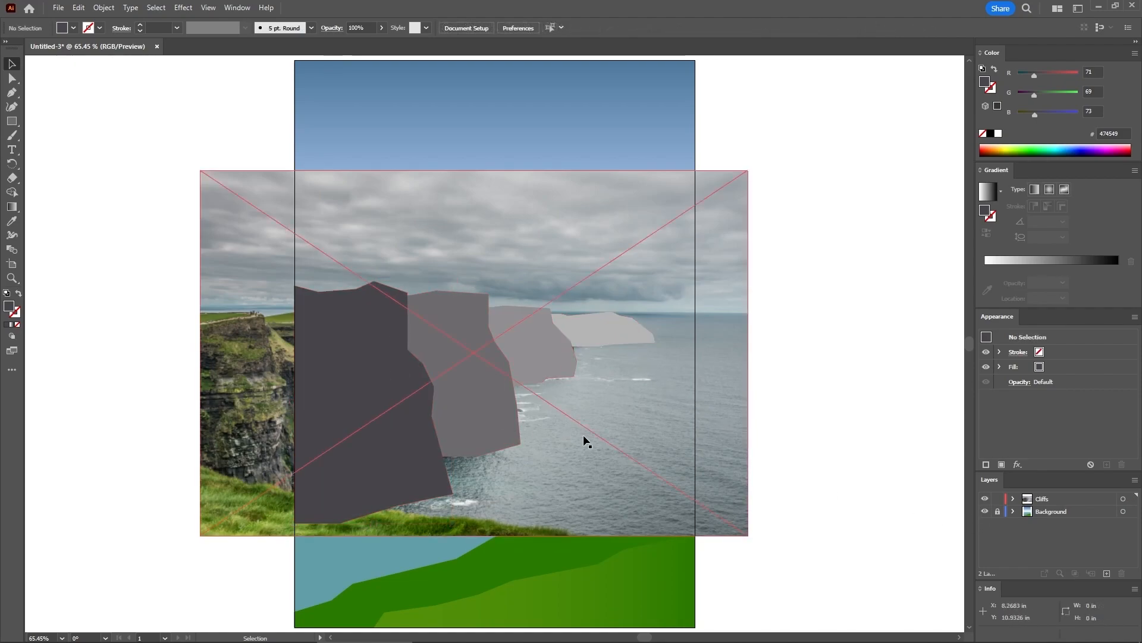
pyautogui.click(636, 430)
pyautogui.press('Delete')
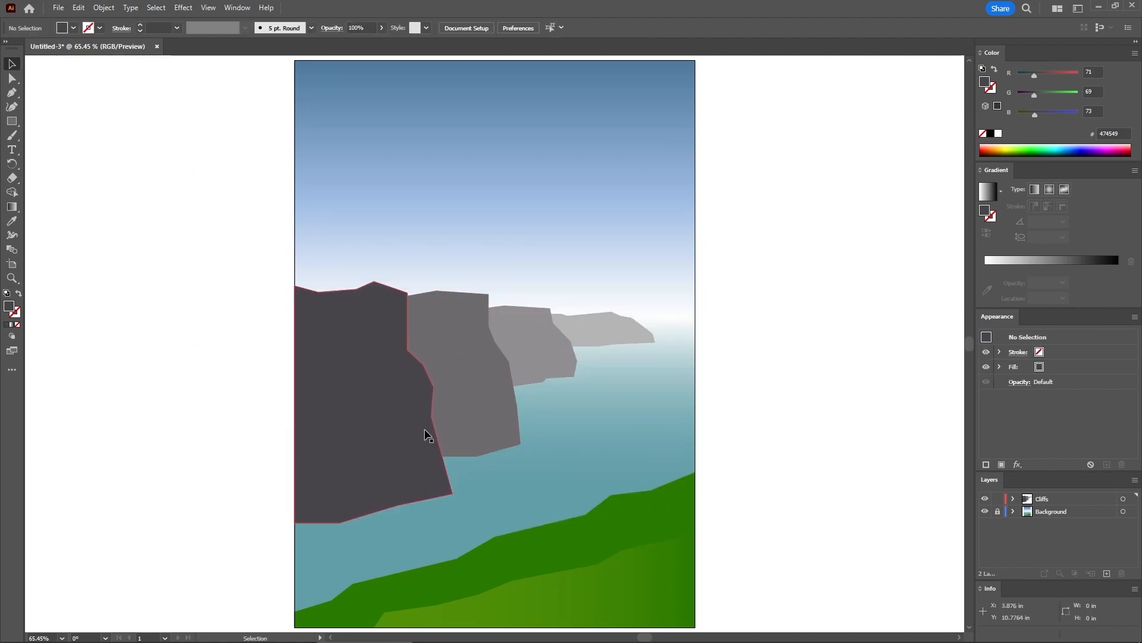
# Step: Check the fill color of each cliff from the front one to the farthest, and clear the selection
pyautogui.click(395, 412)
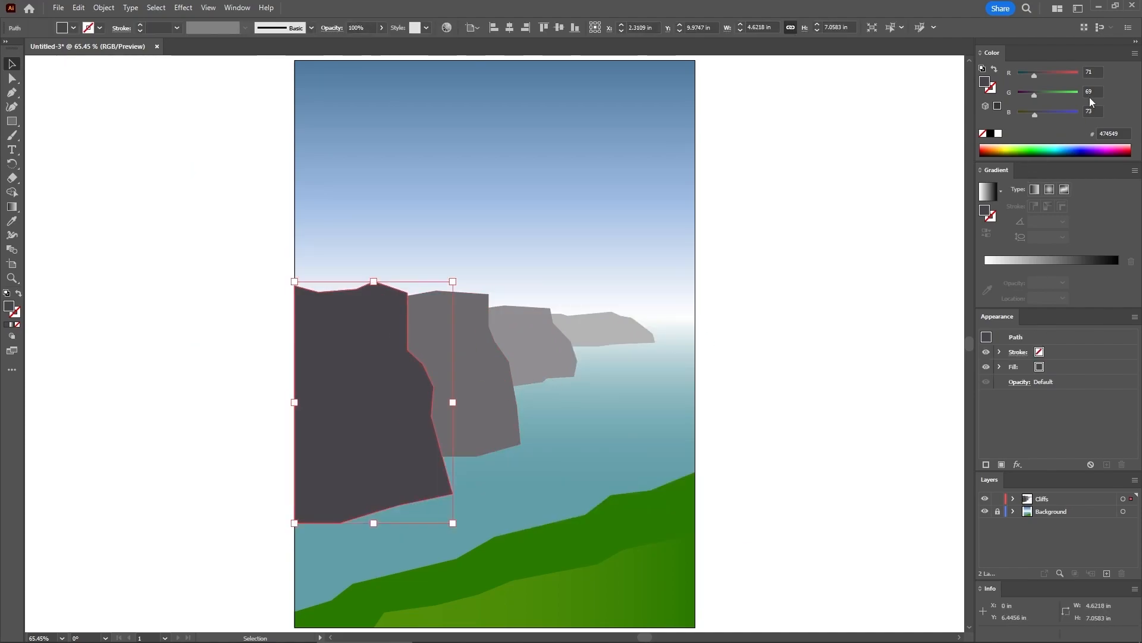
pyautogui.click(507, 382)
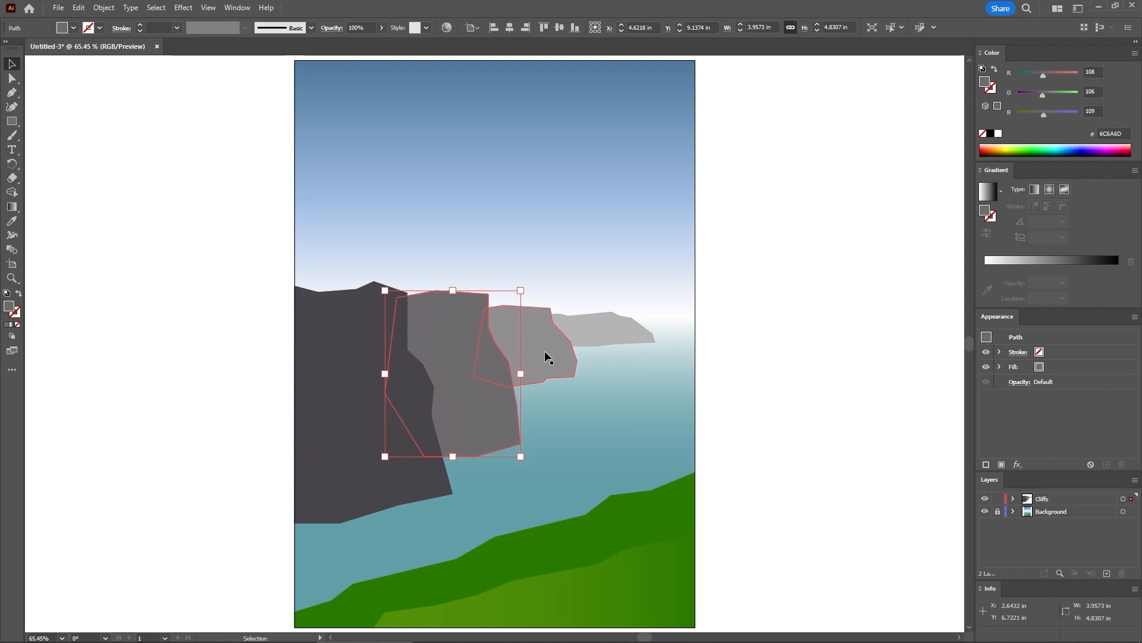
pyautogui.click(545, 351)
pyautogui.click(594, 329)
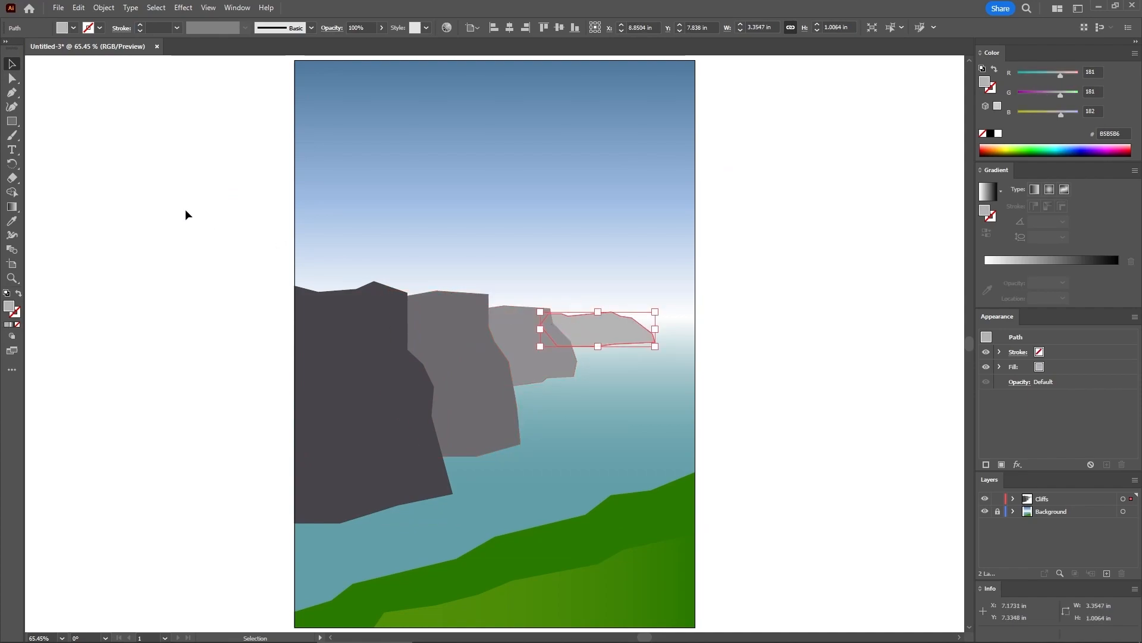
pyautogui.click(154, 197)
# Step: Start a ledge outline with the Pen tool along the front cliff's upper notch and turn off Smart Guides
pyautogui.click(11, 92)
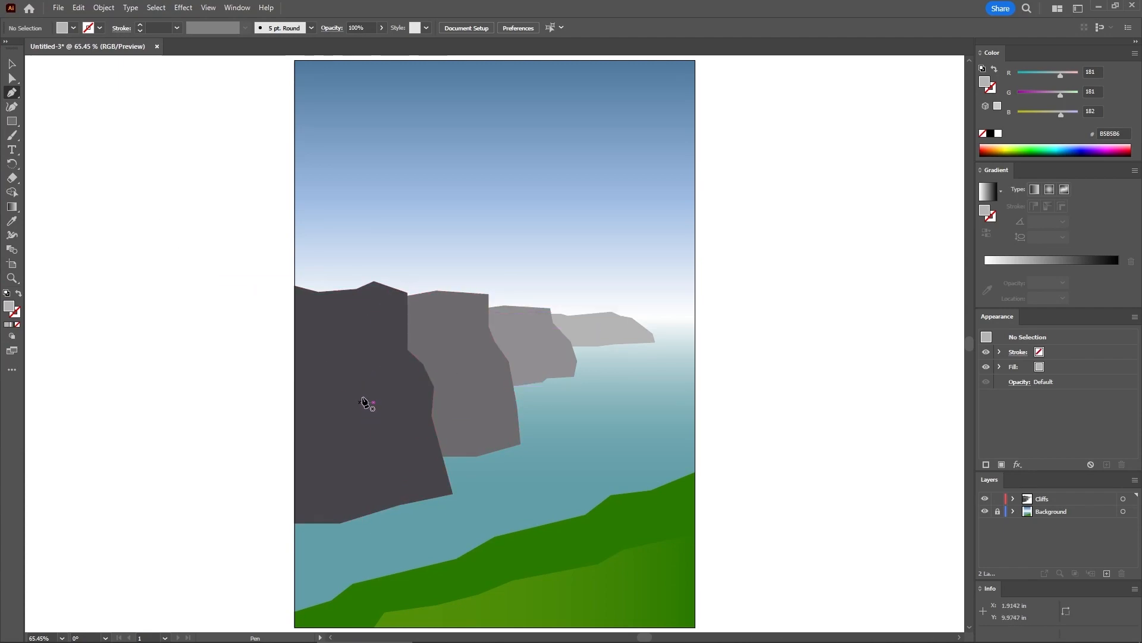
pyautogui.click(407, 350)
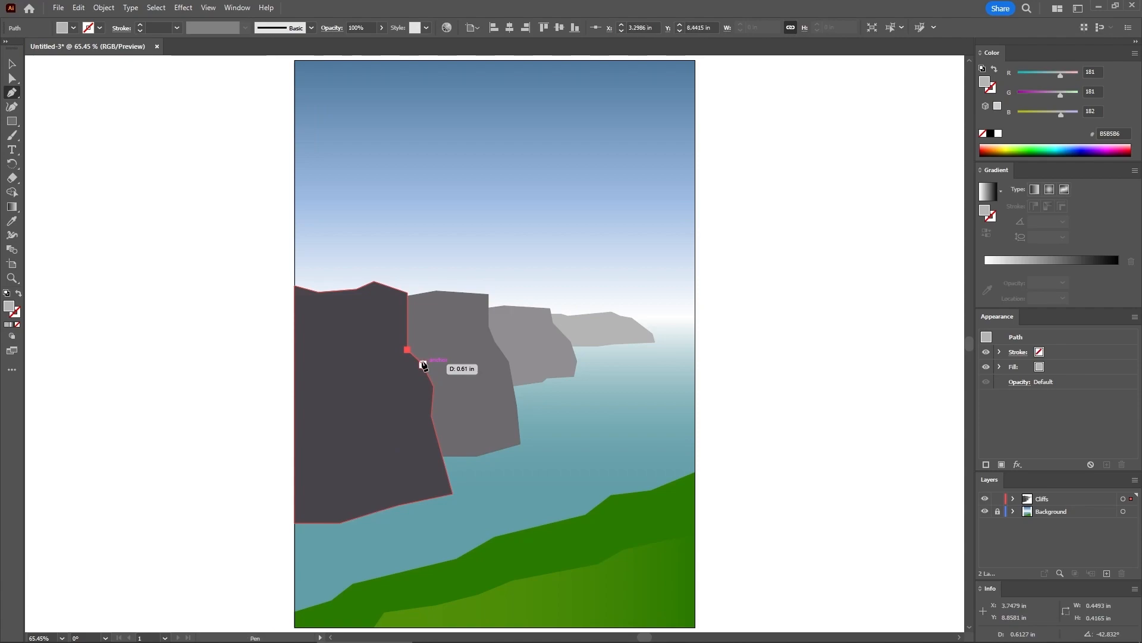
pyautogui.click(422, 364)
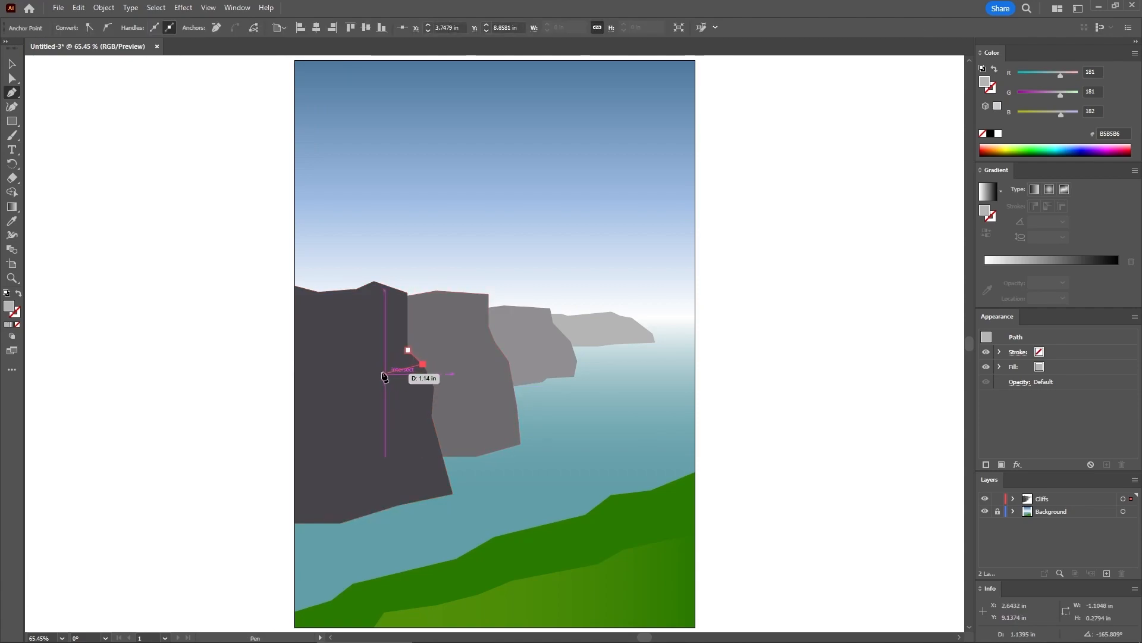
pyautogui.click(208, 7)
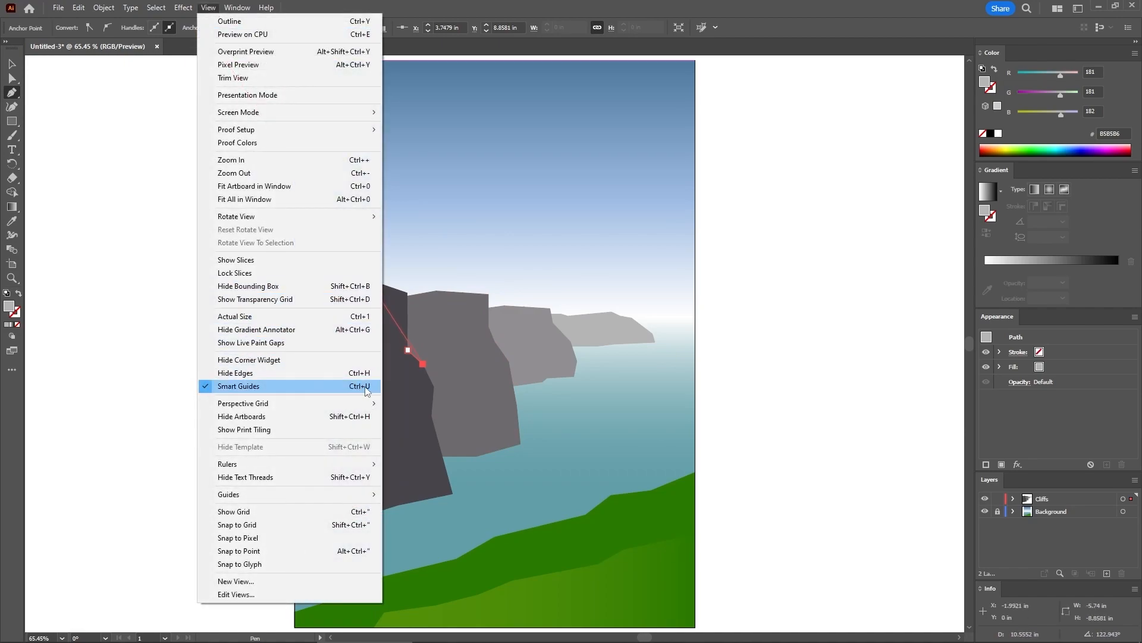
pyautogui.click(279, 385)
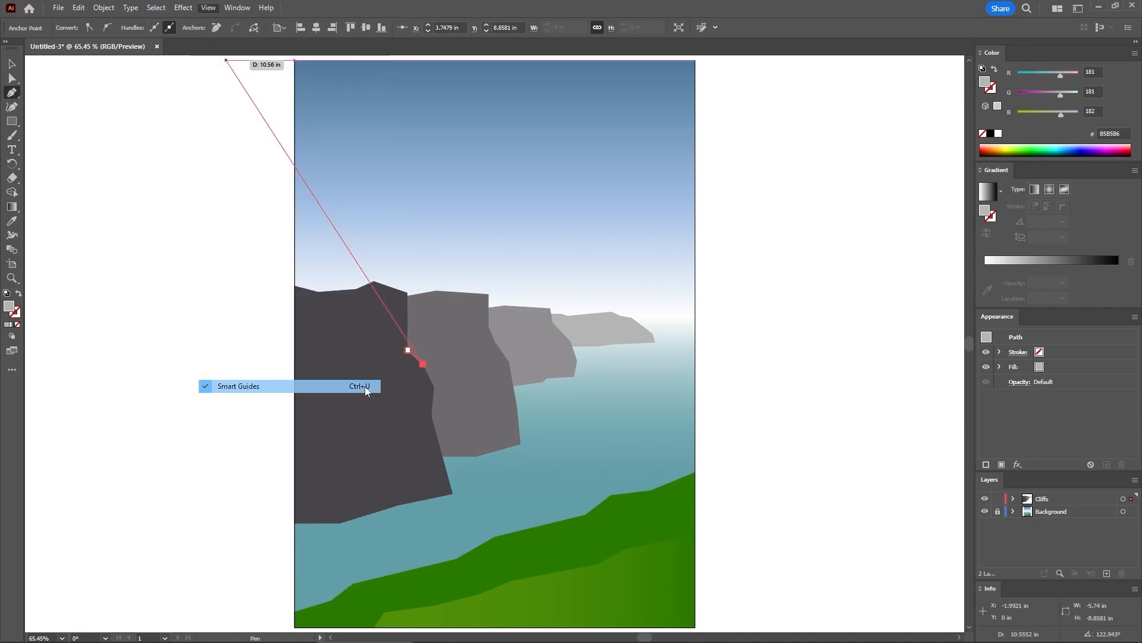
# Step: Complete the ledge as a thin wedge tapering into the front cliff's face, and fill it with the back hill's dark green
pyautogui.click(384, 360)
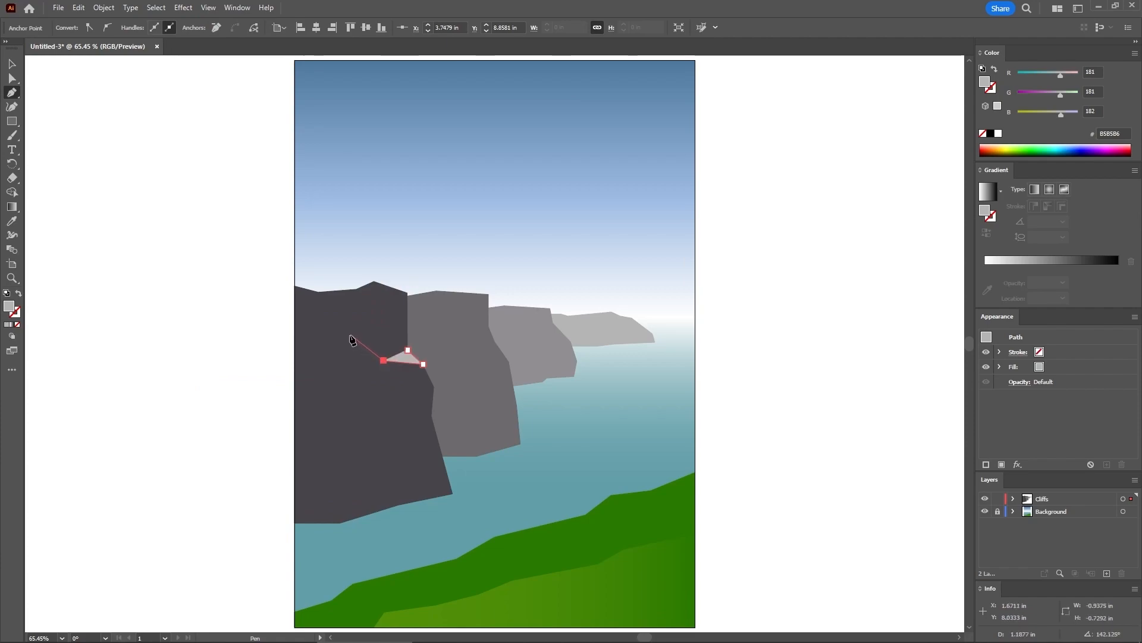
pyautogui.click(328, 334)
pyautogui.click(384, 349)
pyautogui.click(407, 350)
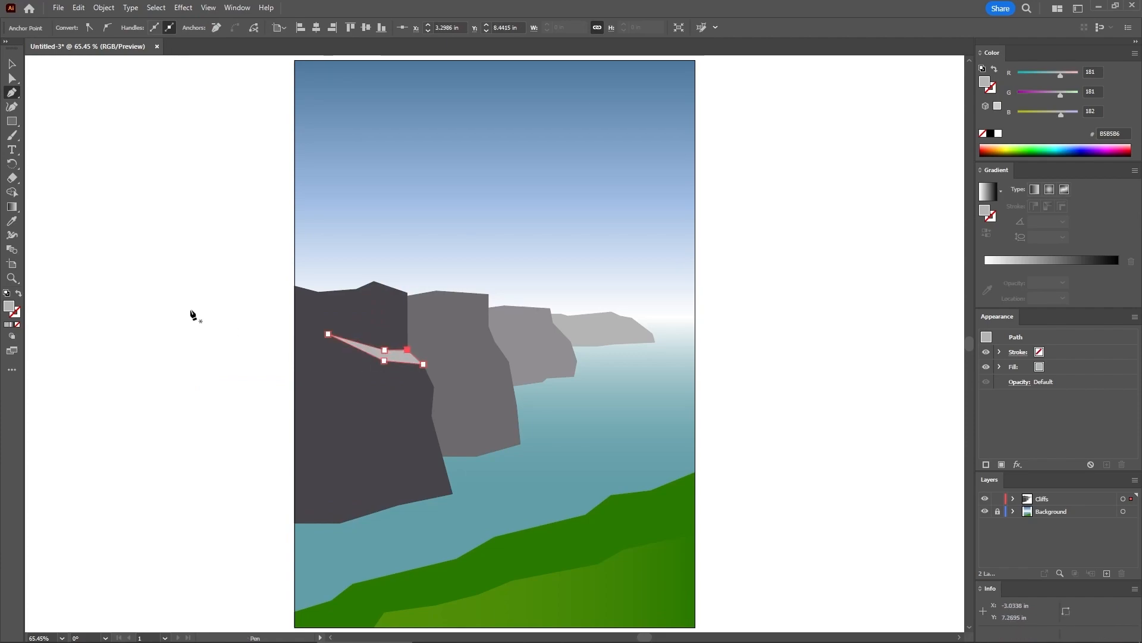
pyautogui.click(15, 223)
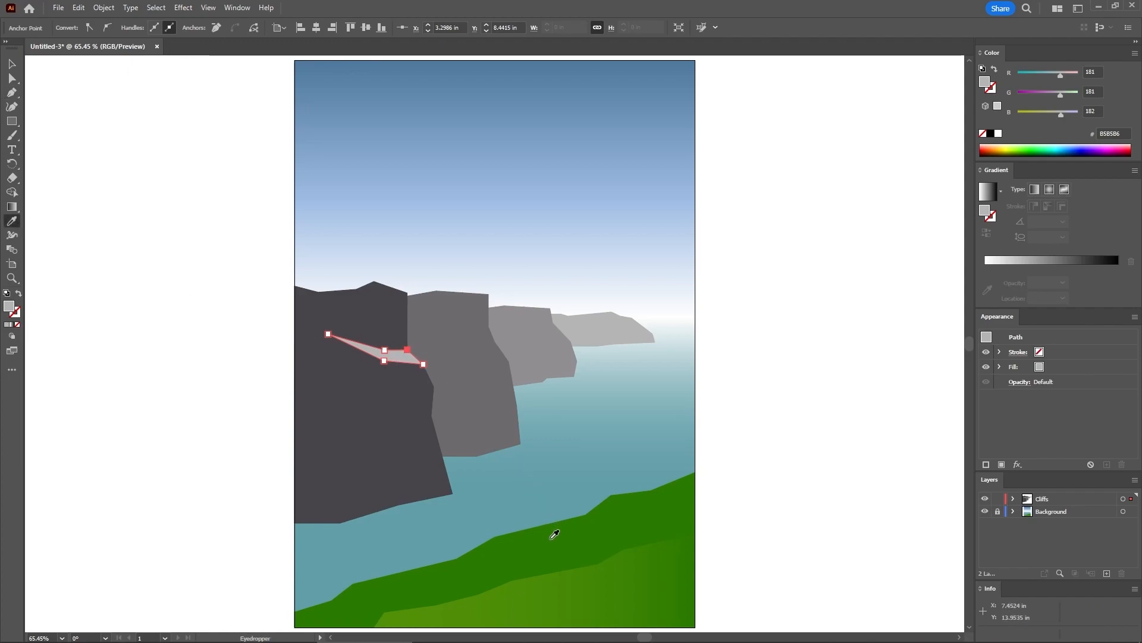
pyautogui.click(552, 537)
# Step: Draw a second green wedge-shaped ledge lower on the front cliff's seaward edge with the Pen tool
pyautogui.click(14, 94)
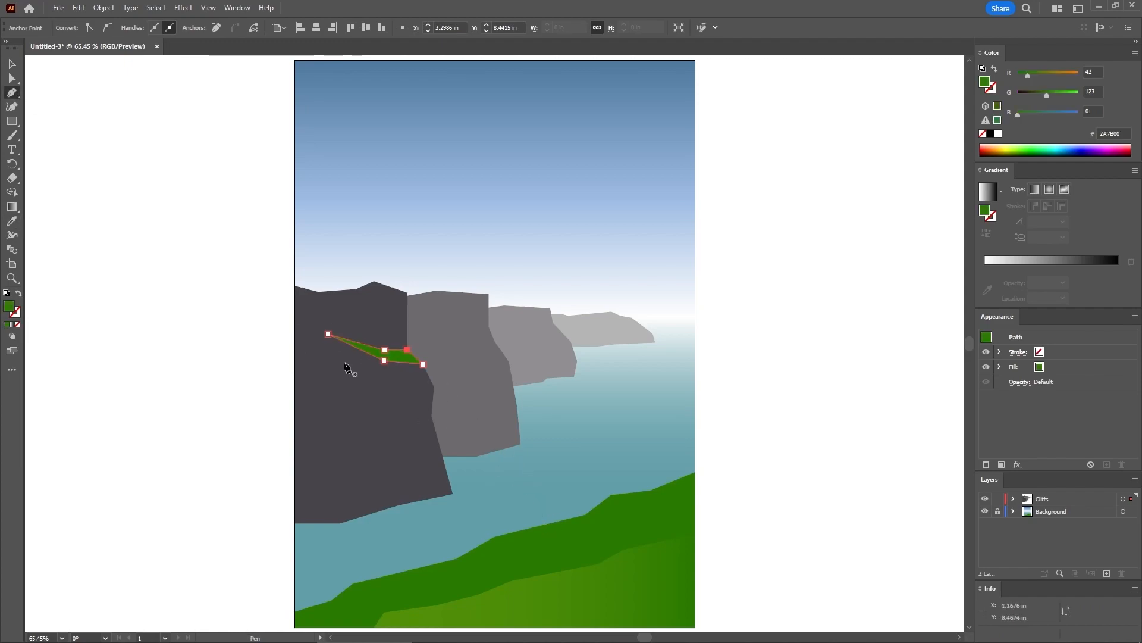
pyautogui.click(433, 387)
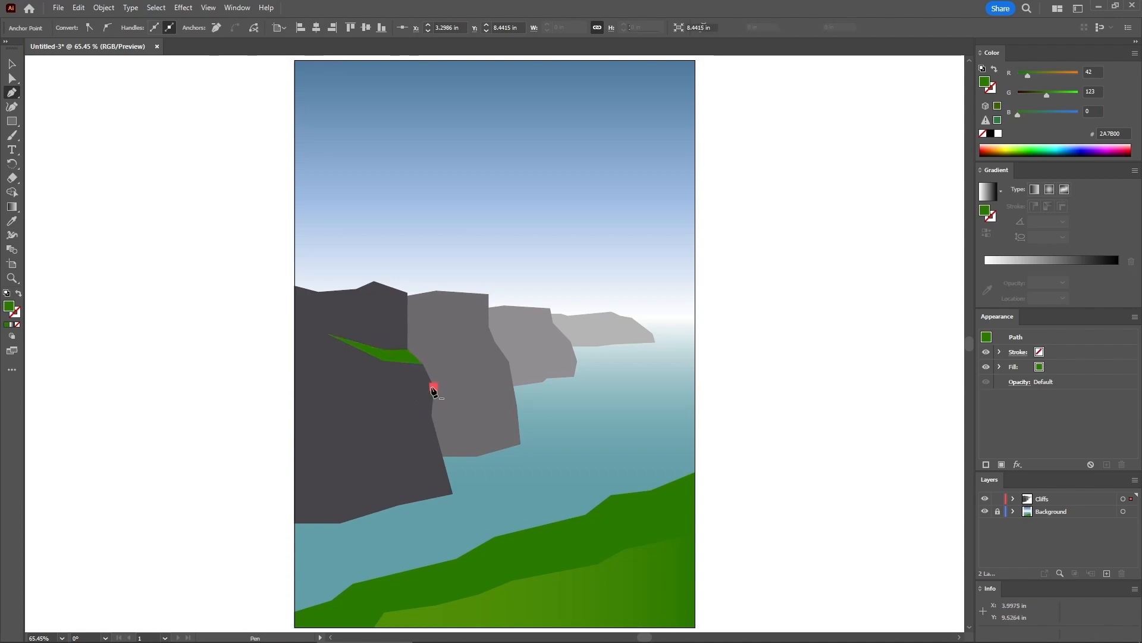
pyautogui.click(379, 402)
pyautogui.click(431, 417)
pyautogui.click(434, 387)
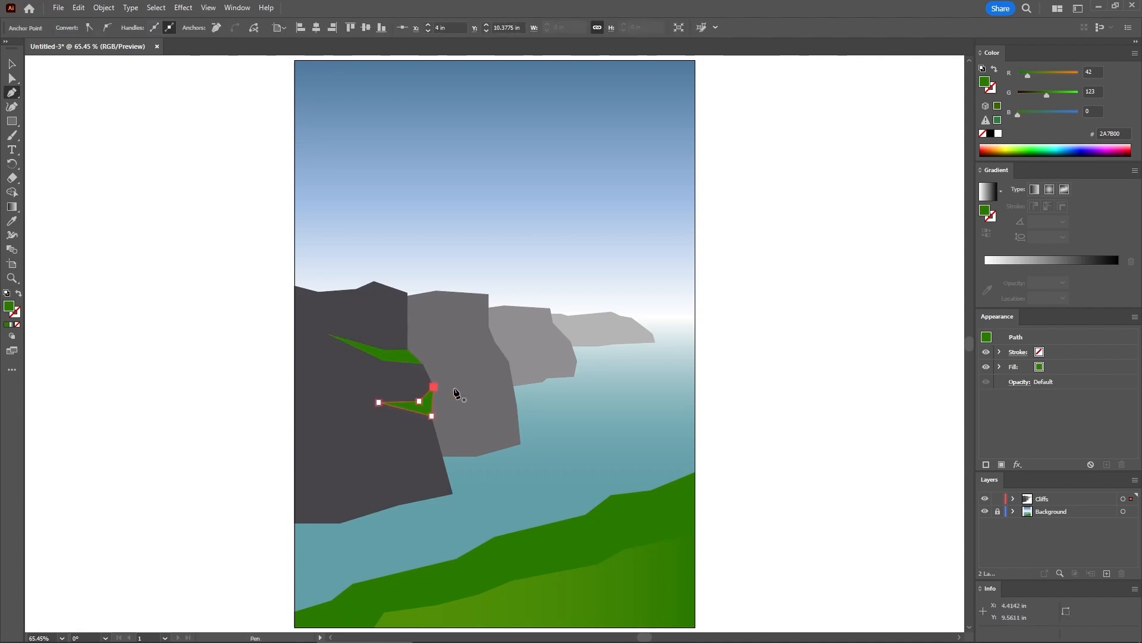
# Step: Draw a green grass cap following the front cliff's top outline, with an uneven lower edge across the rock face
pyautogui.click(408, 293)
pyautogui.click(374, 281)
pyautogui.click(357, 289)
pyautogui.click(319, 293)
pyautogui.click(294, 285)
pyautogui.click(295, 305)
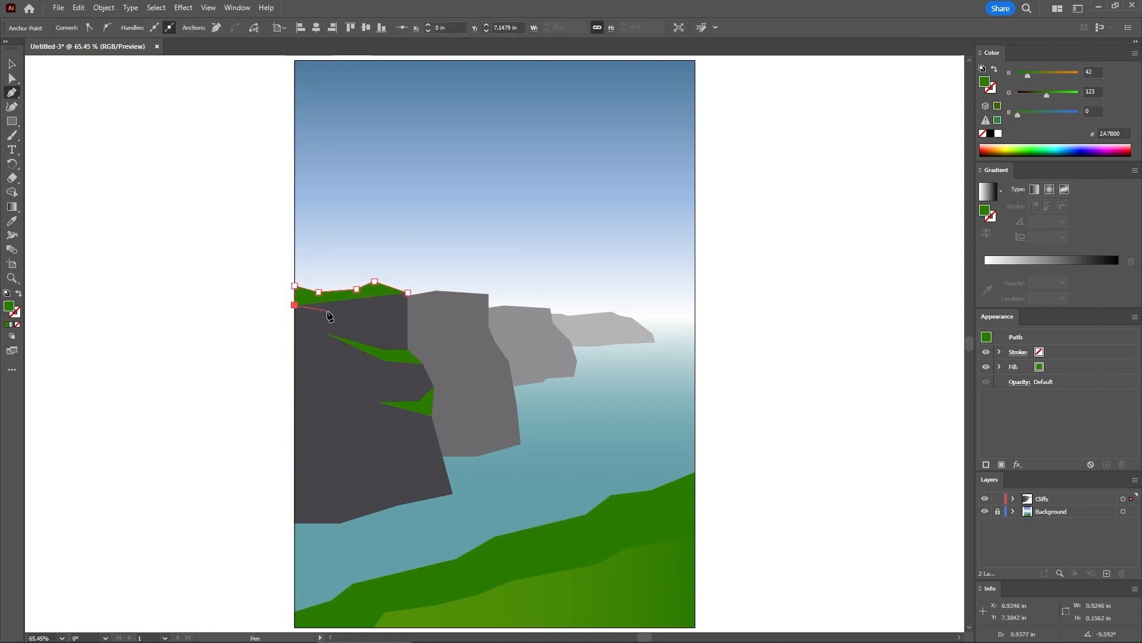
pyautogui.click(337, 313)
pyautogui.click(356, 312)
pyautogui.click(379, 292)
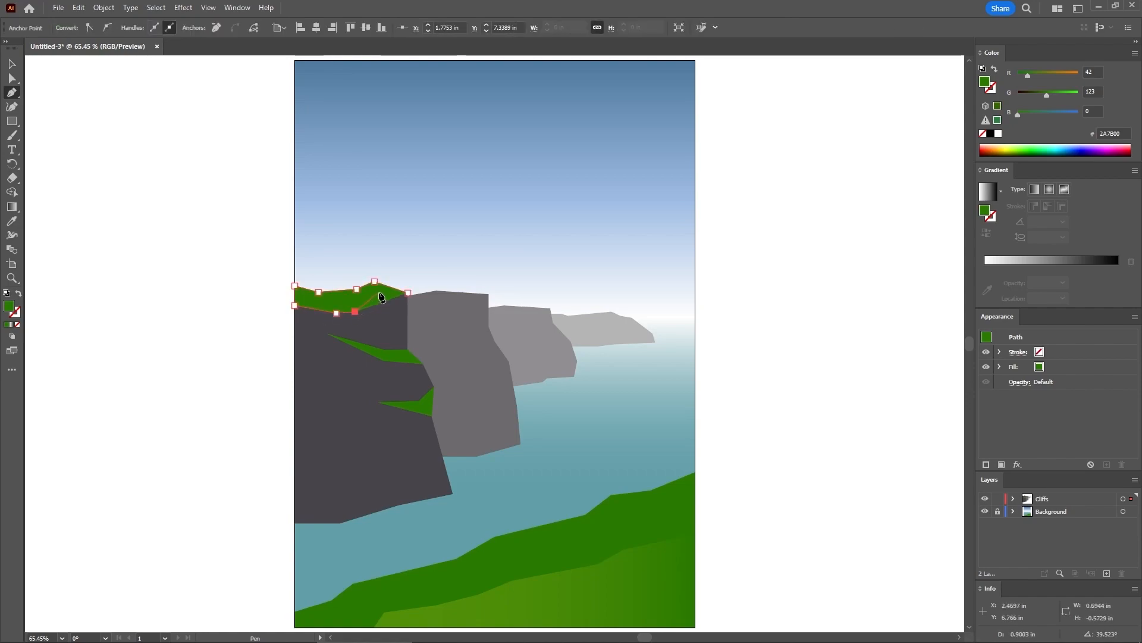
pyautogui.click(407, 293)
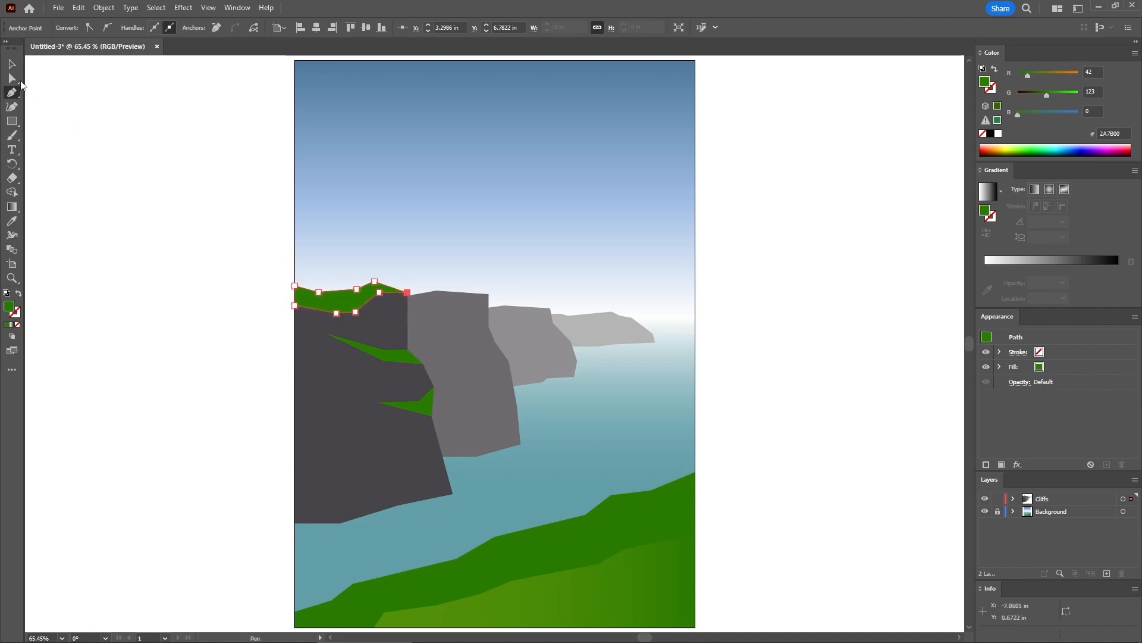
# Step: Reshape the lower edge of the front cliff's grass cap by moving its anchor points, and deselect it
pyautogui.click(15, 78)
pyautogui.moveTo(337, 313); pyautogui.dragTo(361, 310)
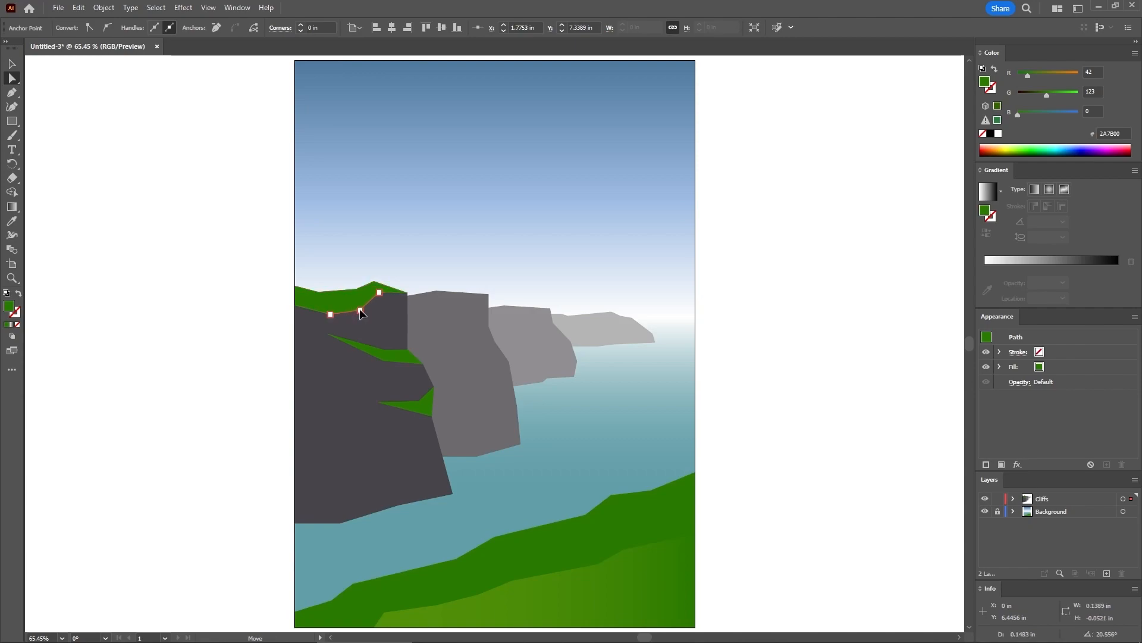
pyautogui.click(227, 294)
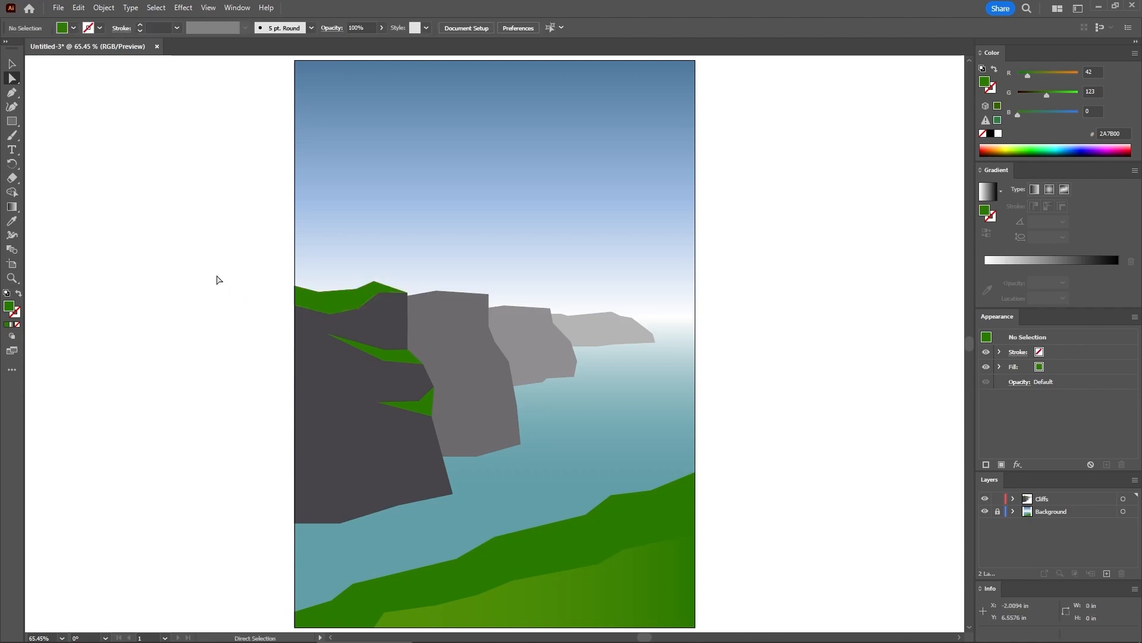
# Step: Draw a small green wedge-shaped ledge on the second cliff's seaward edge with the Pen tool
pyautogui.click(12, 92)
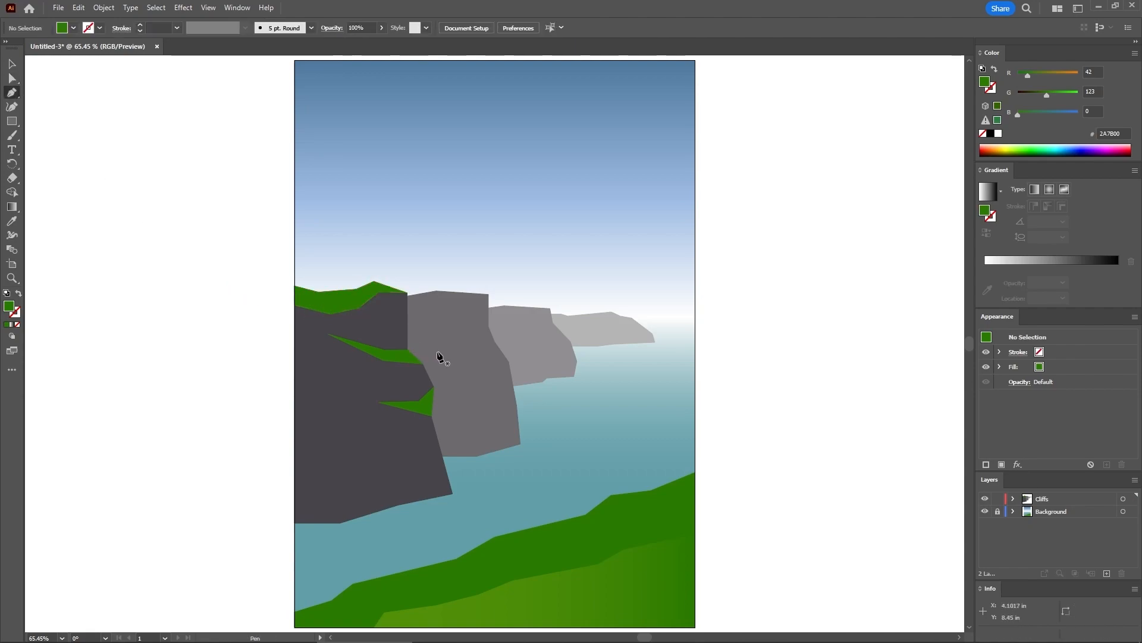
pyautogui.click(494, 341)
pyautogui.click(455, 338)
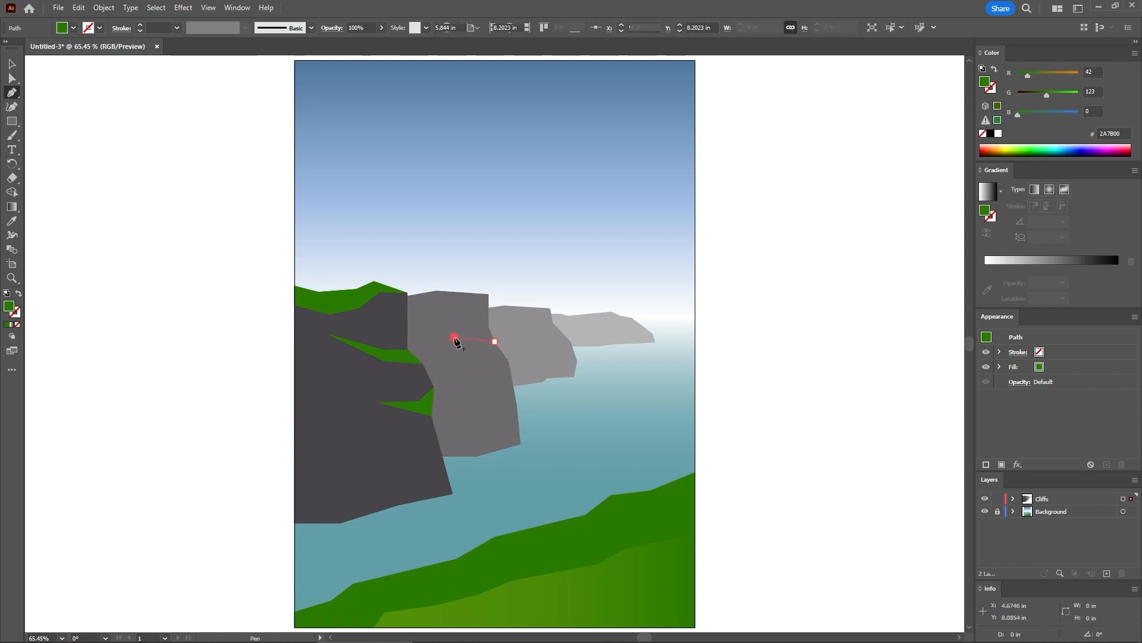
pyautogui.click(485, 334)
pyautogui.click(489, 326)
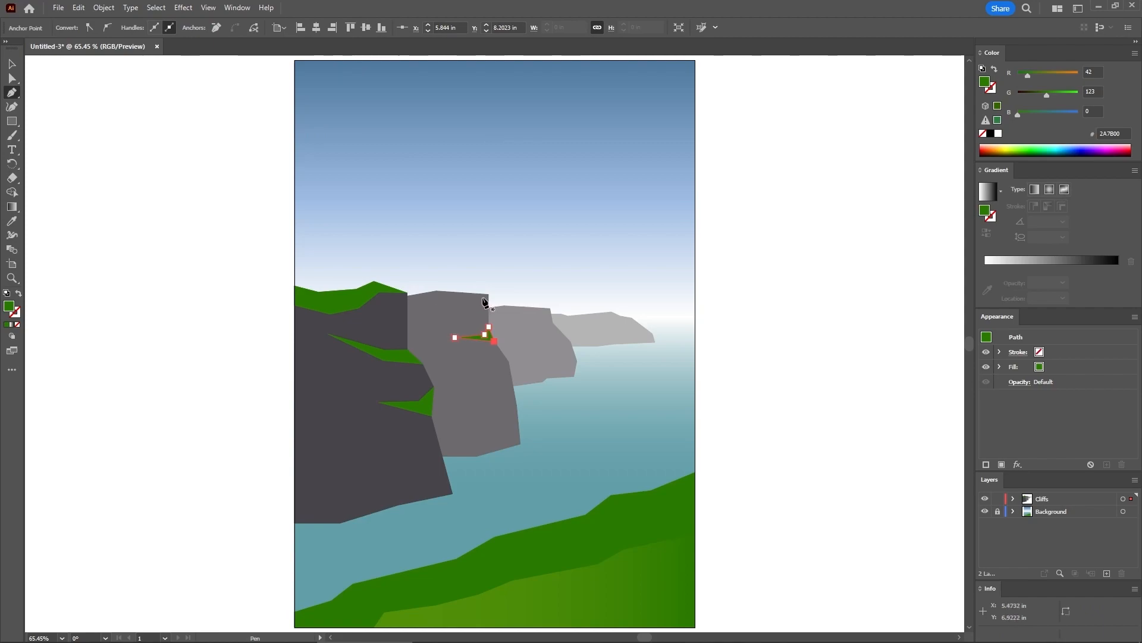
# Step: Draw a thin green grass cap along the second cliff's top and move its path behind the front cliff in the Cliffs layer
pyautogui.click(436, 291)
pyautogui.click(397, 298)
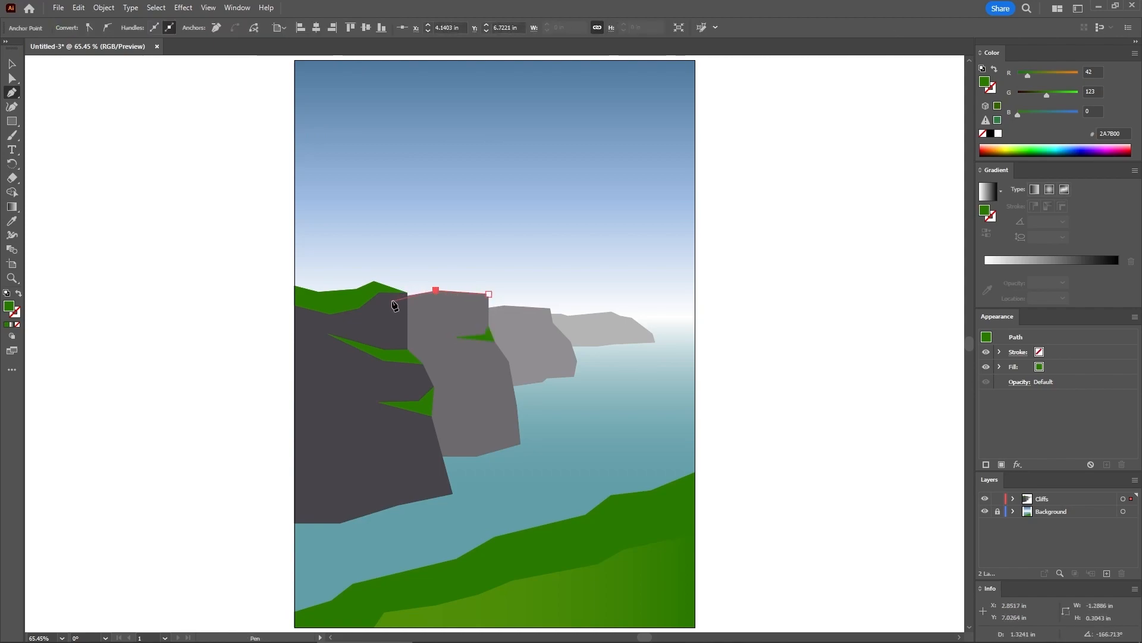
pyautogui.click(436, 302)
pyautogui.click(488, 294)
pyautogui.keyDown('ctrl'); pyautogui.click(265, 291); pyautogui.keyUp('ctrl')
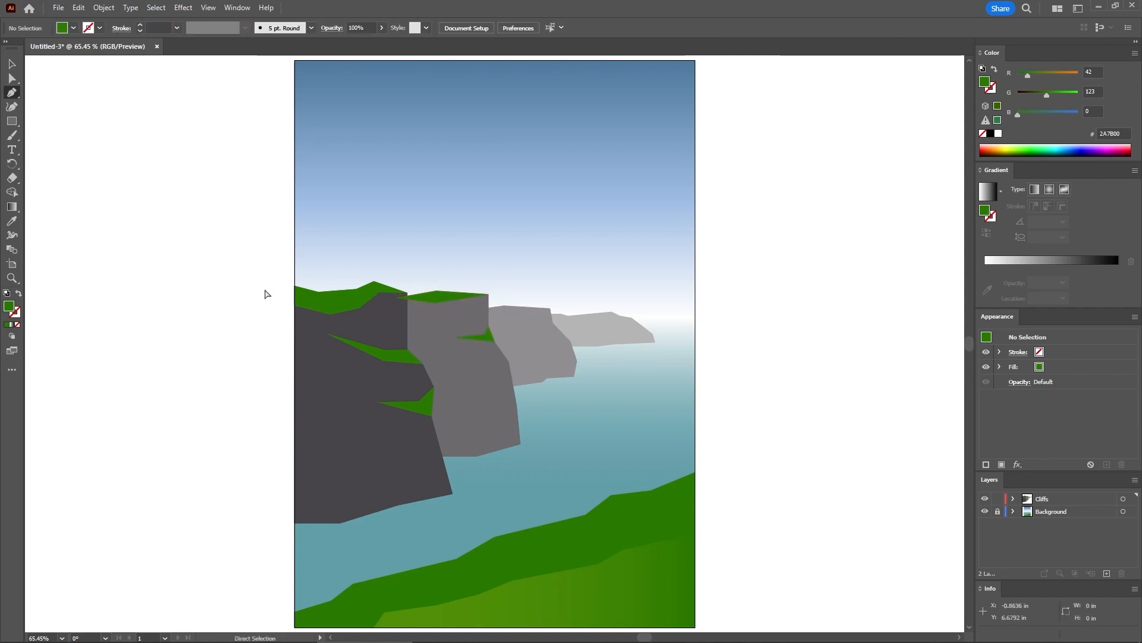
pyautogui.click(1013, 499)
pyautogui.moveTo(1070, 512)
pyautogui.mouseDown()
pyautogui.moveTo(1080, 566)
pyautogui.moveTo(1078, 518)
pyautogui.mouseUp()
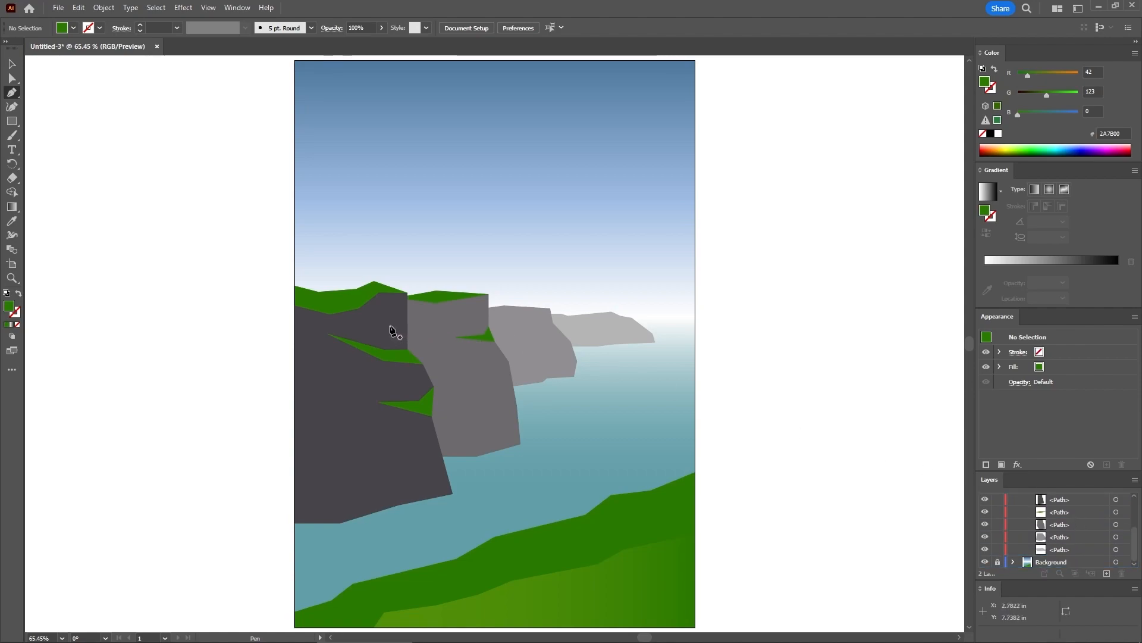
# Step: Draw a small green pointed ledge on the third cliff's seaward edge with the Pen tool
pyautogui.click(552, 322)
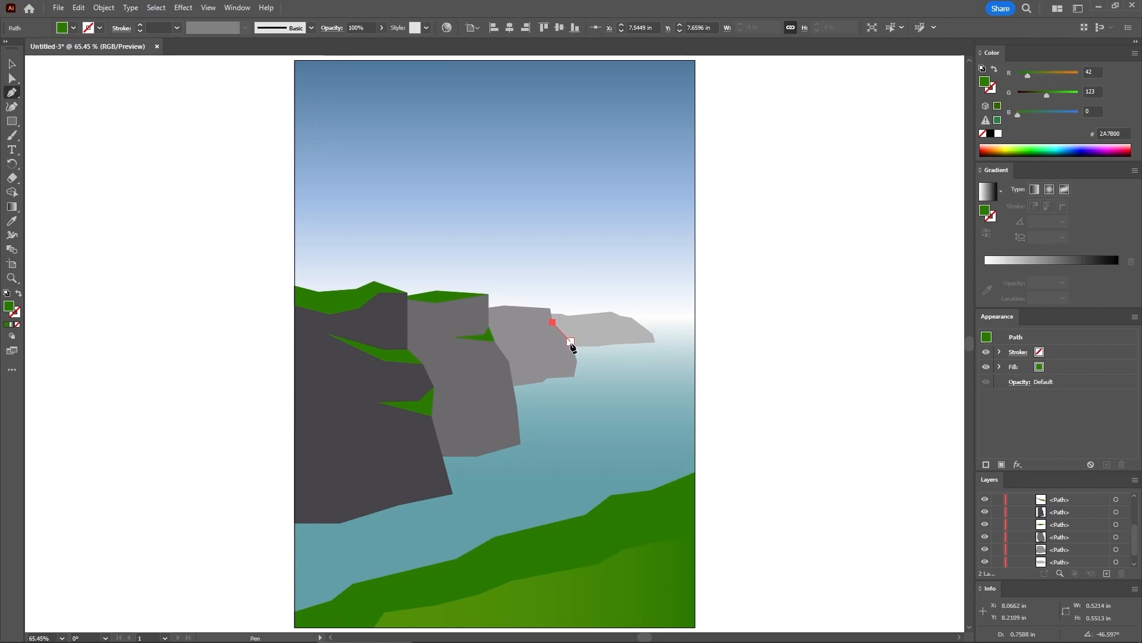
pyautogui.click(571, 341)
pyautogui.click(538, 344)
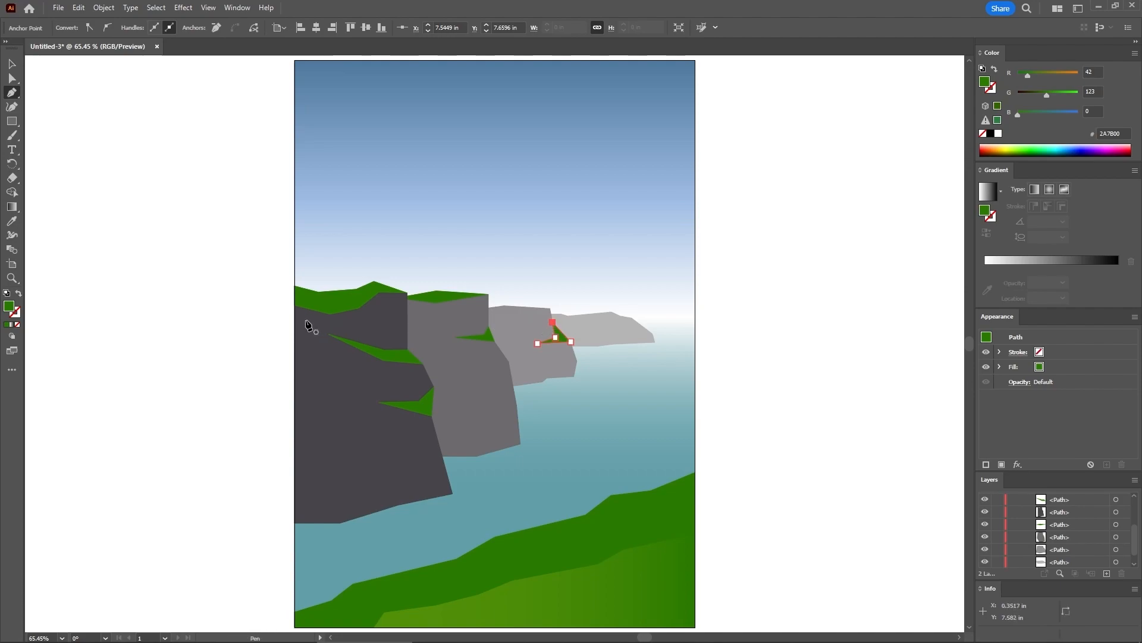
# Step: Draw a green shoreline shape about 11.2 by 6.3 in across all four cliffs, with a curving coastline along the water
pyautogui.click(294, 305)
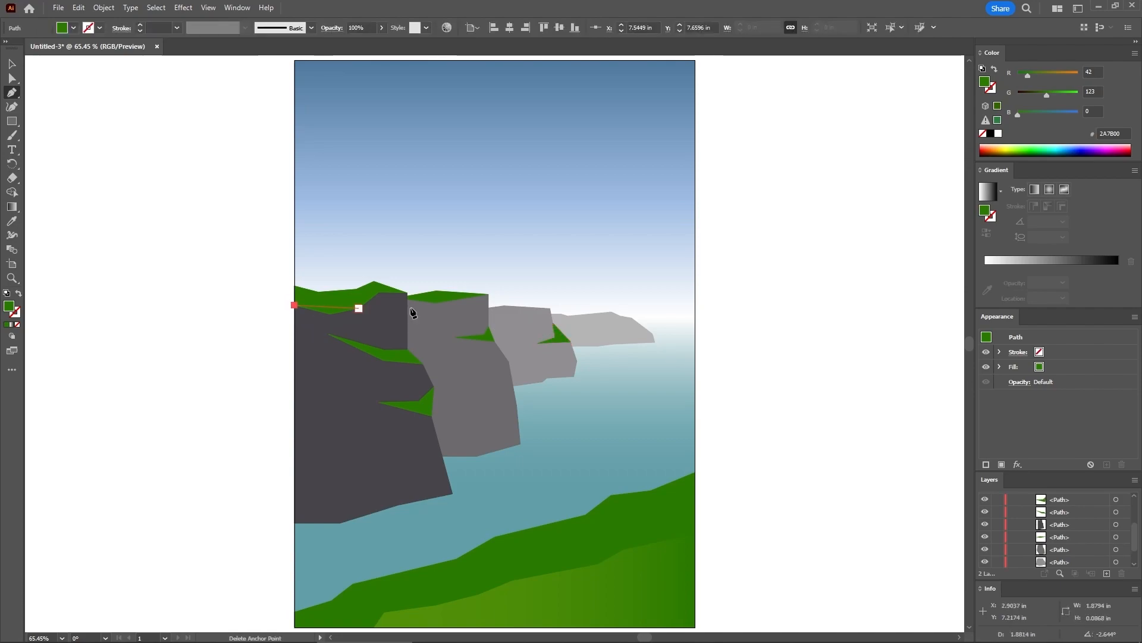
pyautogui.click(609, 323)
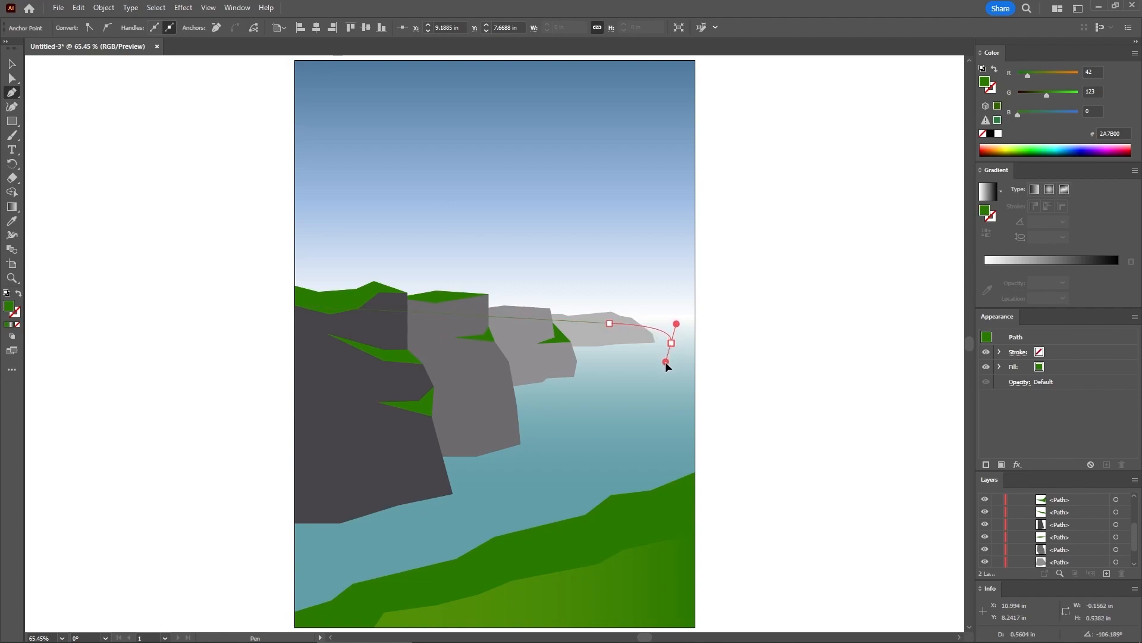
pyautogui.moveTo(665, 364); pyautogui.dragTo(605, 418)
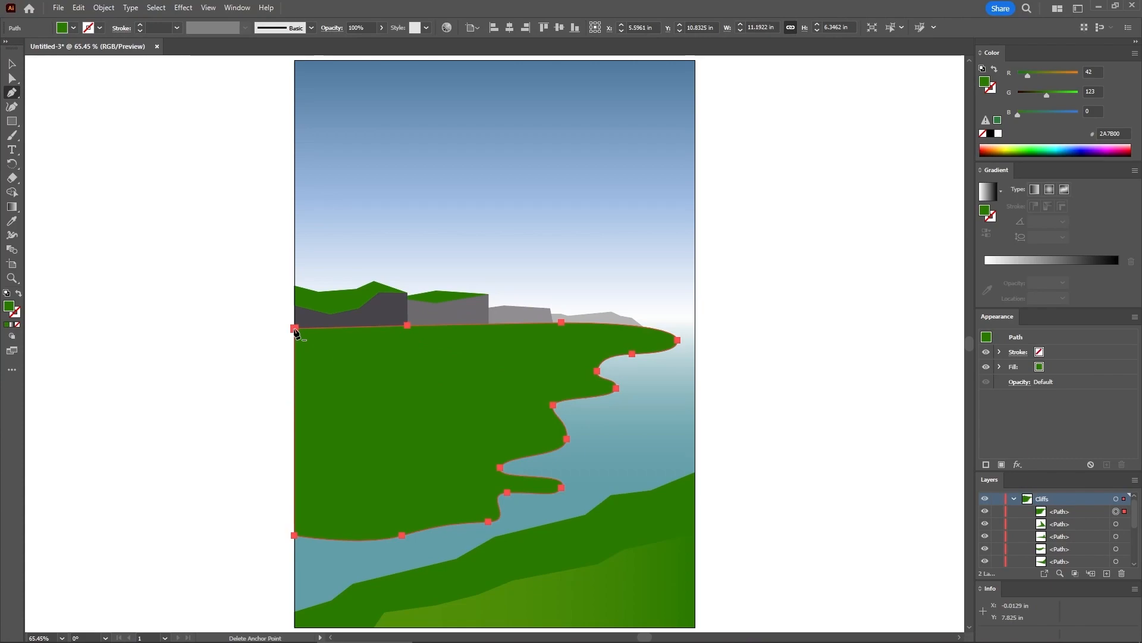
# Step: Send the green shoreline shape to the back of the Cliffs layer, behind all the cliffs
pyautogui.rightClick(416, 369)
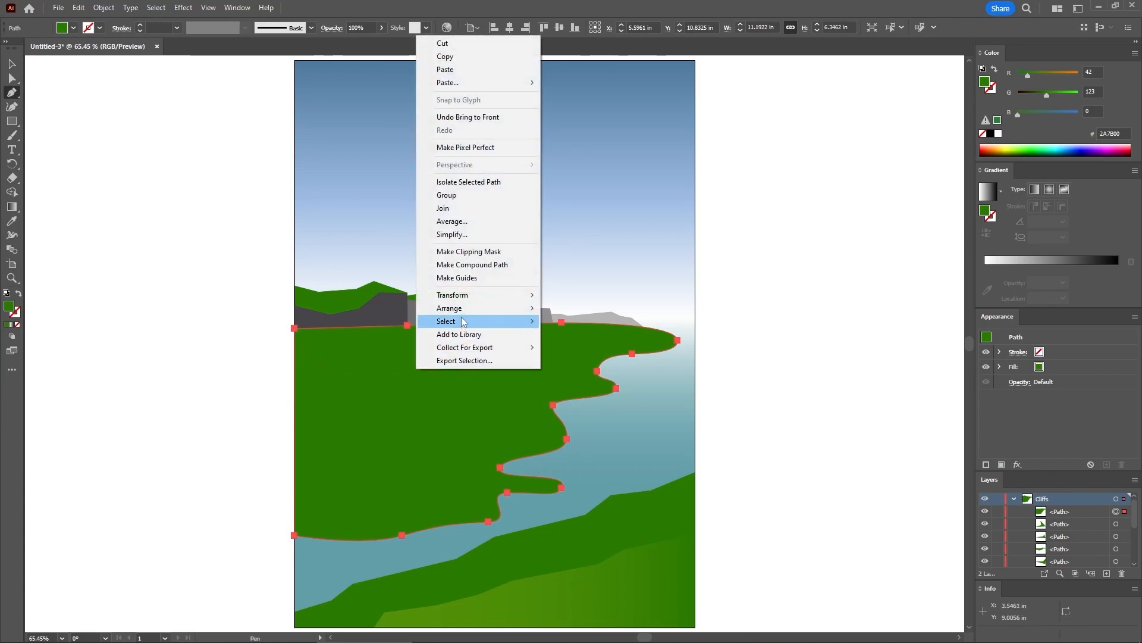
pyautogui.moveTo(462, 309)
pyautogui.click(602, 345)
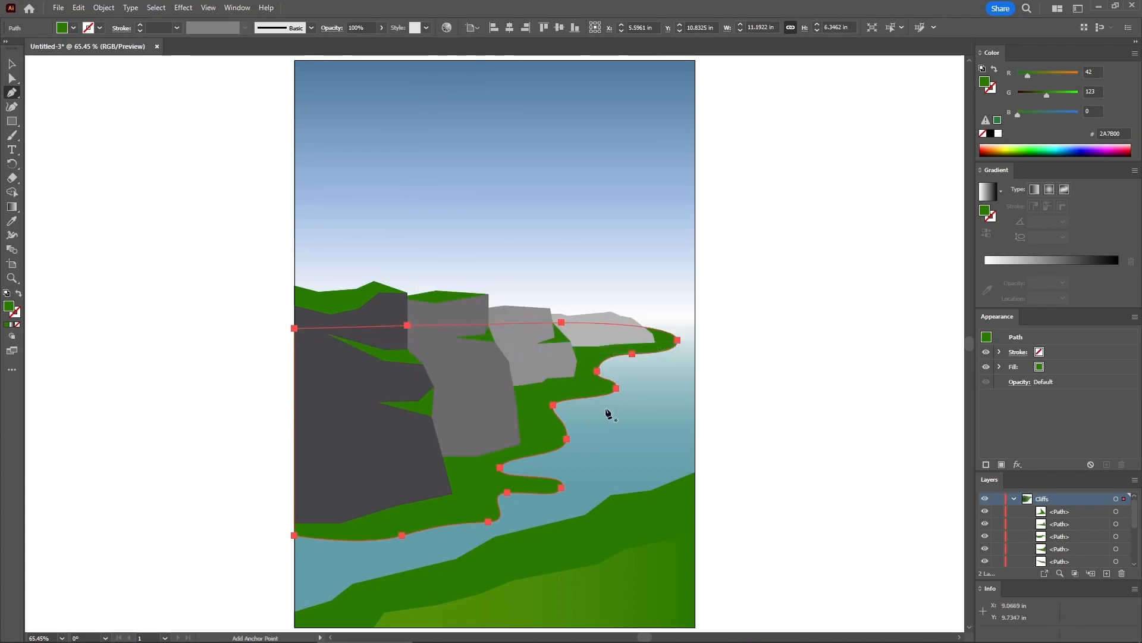
# Step: Fill the shoreline shape with a linear gradient angled at -55°
pyautogui.click(1035, 189)
pyautogui.click(1044, 236)
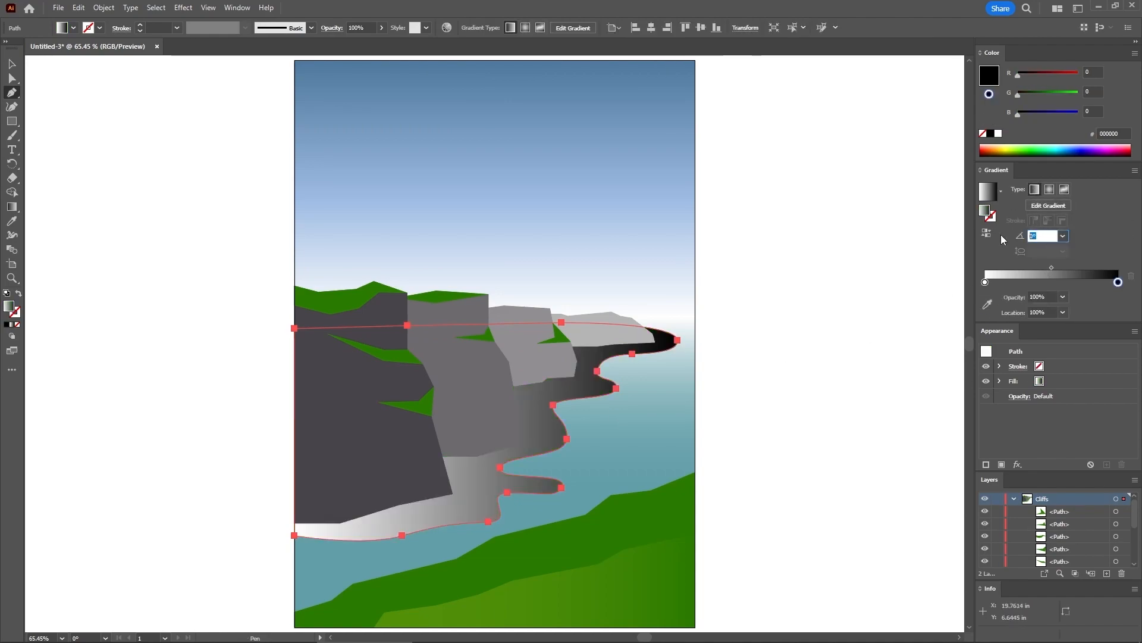
pyautogui.write('-55')
pyautogui.press('Return')
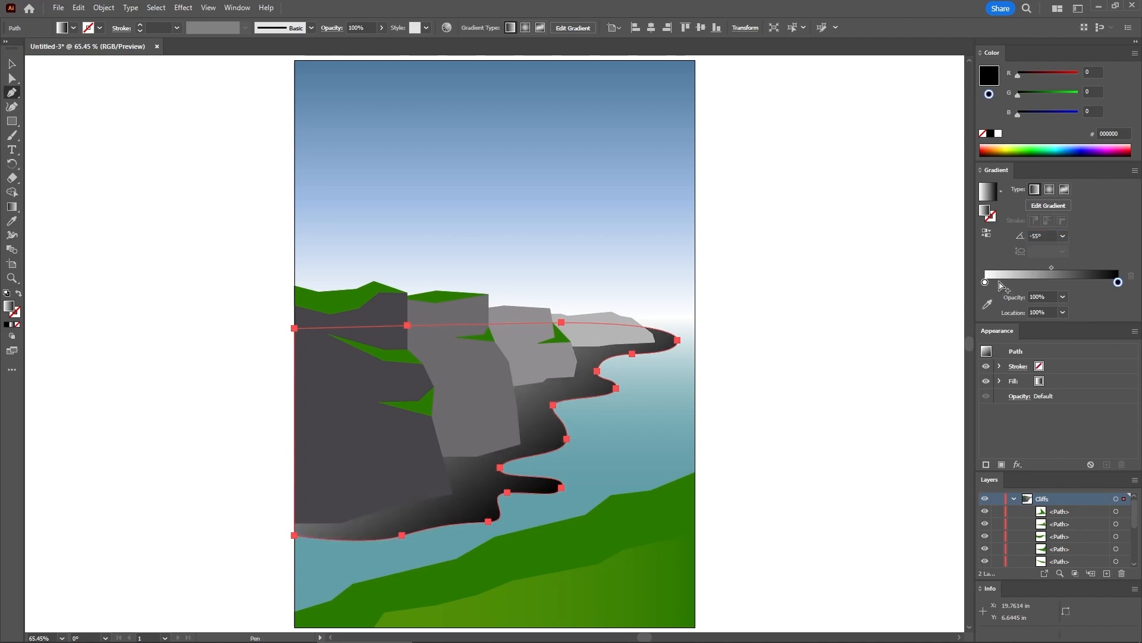
# Step: Set the shoreline gradient's white stop to 55% location and its black stop to 90%
pyautogui.moveTo(985, 282); pyautogui.dragTo(1080, 283)
pyautogui.click(1035, 310)
pyautogui.write('55')
pyautogui.press('Return')
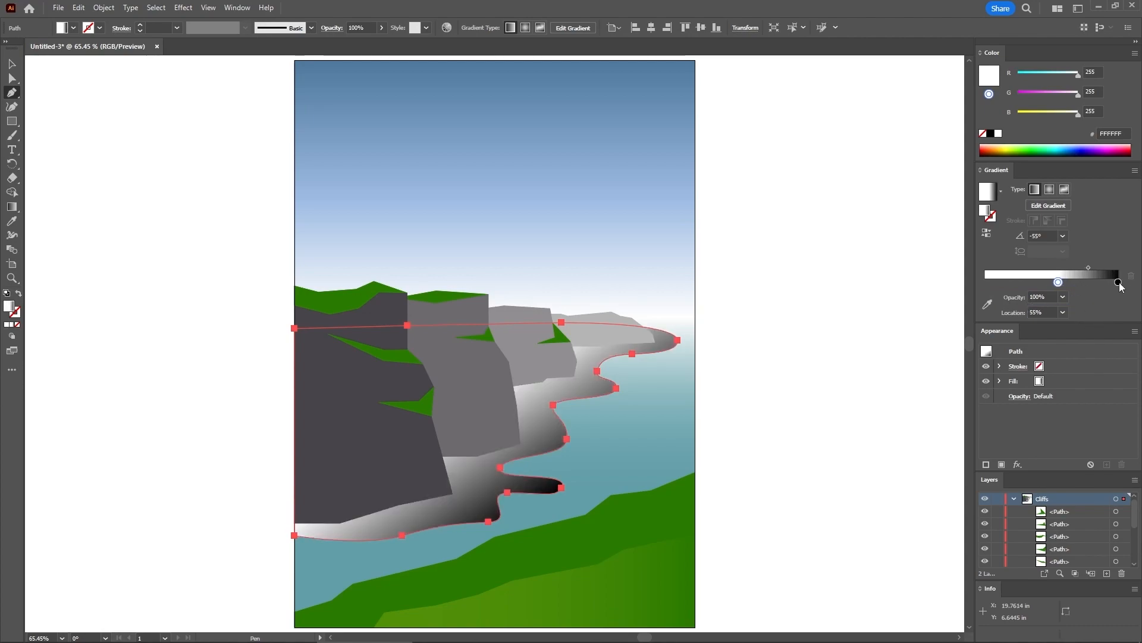
pyautogui.click(1119, 283)
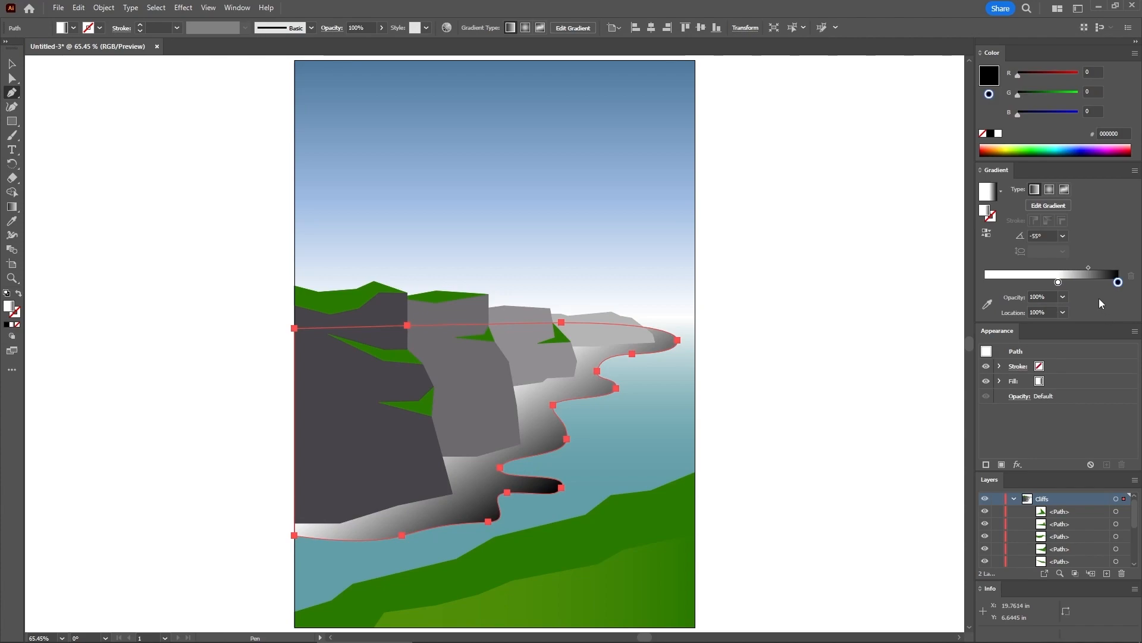
pyautogui.moveTo(1119, 283); pyautogui.dragTo(1111, 283)
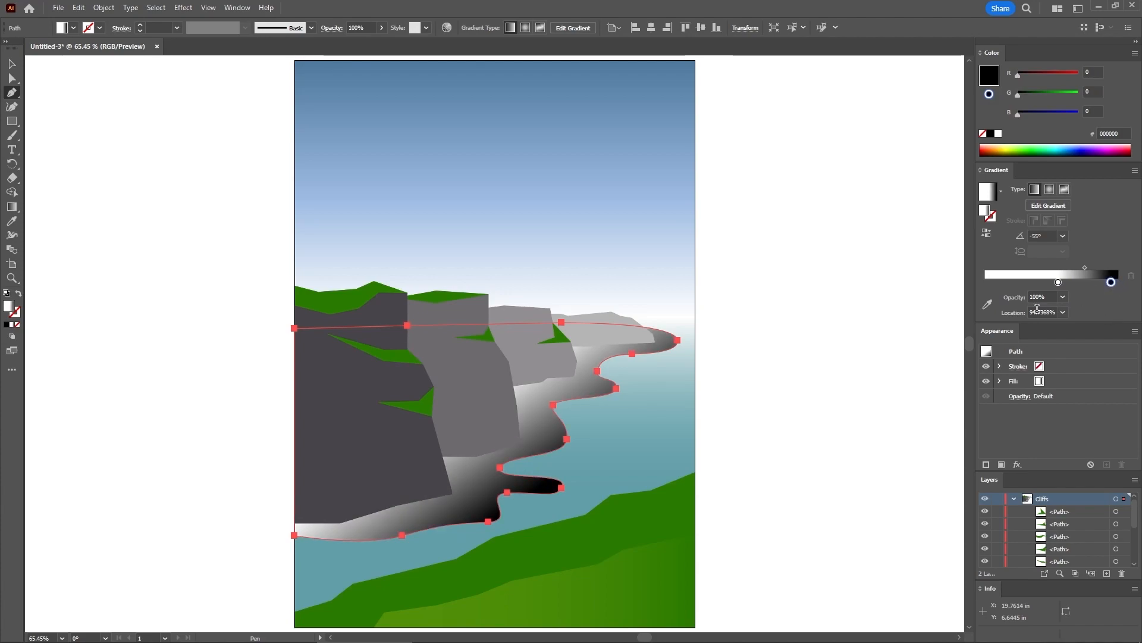
pyautogui.doubleClick(1034, 311)
pyautogui.write('90')
pyautogui.press('Return')
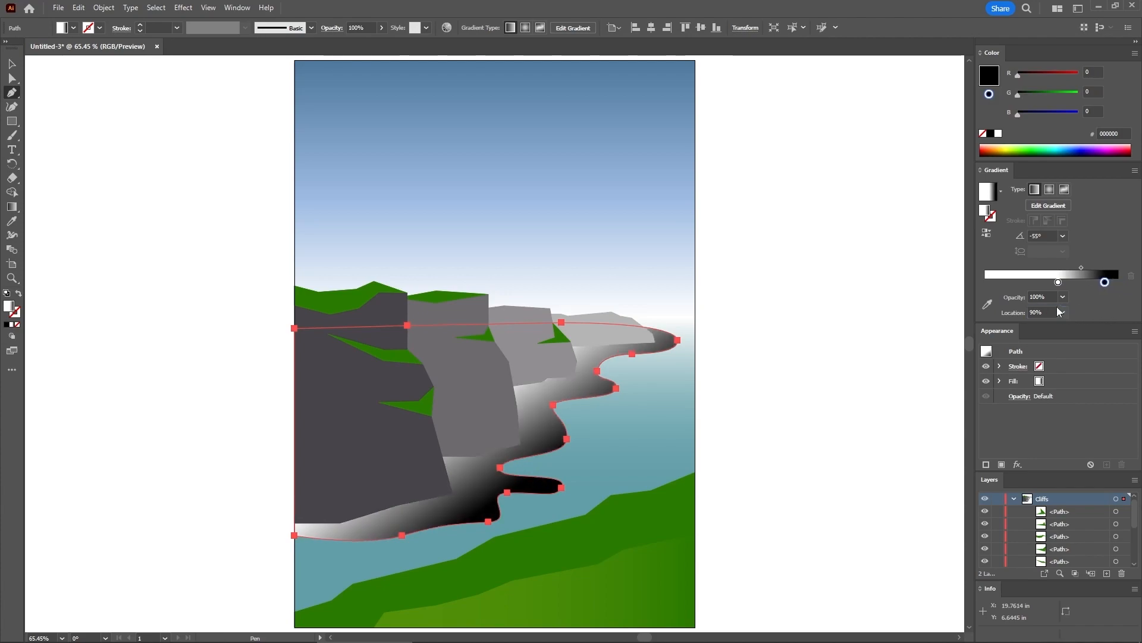
# Step: Fade the shoreline gradient out by giving its black end stop 0% opacity and changing its color to white
pyautogui.doubleClick(1049, 296)
pyautogui.write('0')
pyautogui.press('Return')
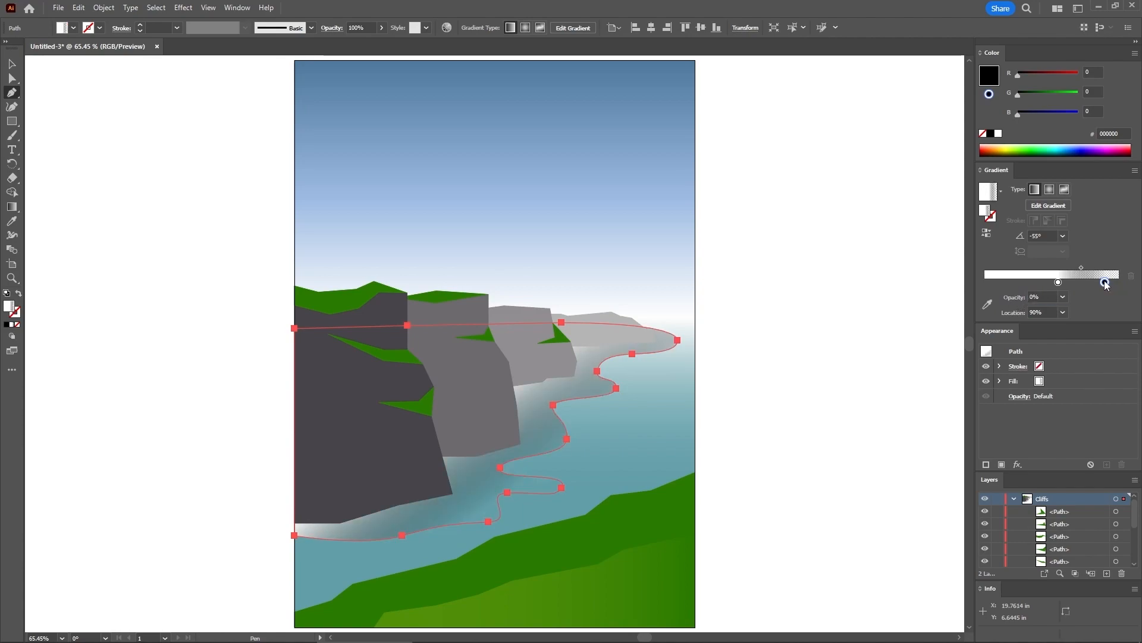
pyautogui.doubleClick(1105, 282)
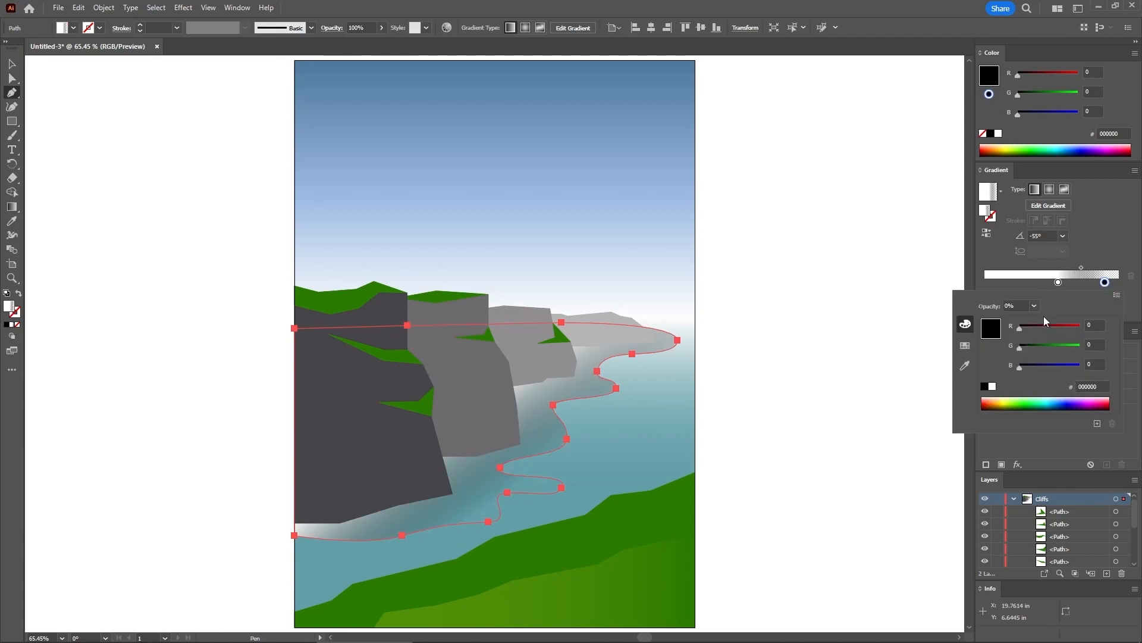
pyautogui.click(994, 388)
pyautogui.click(1128, 307)
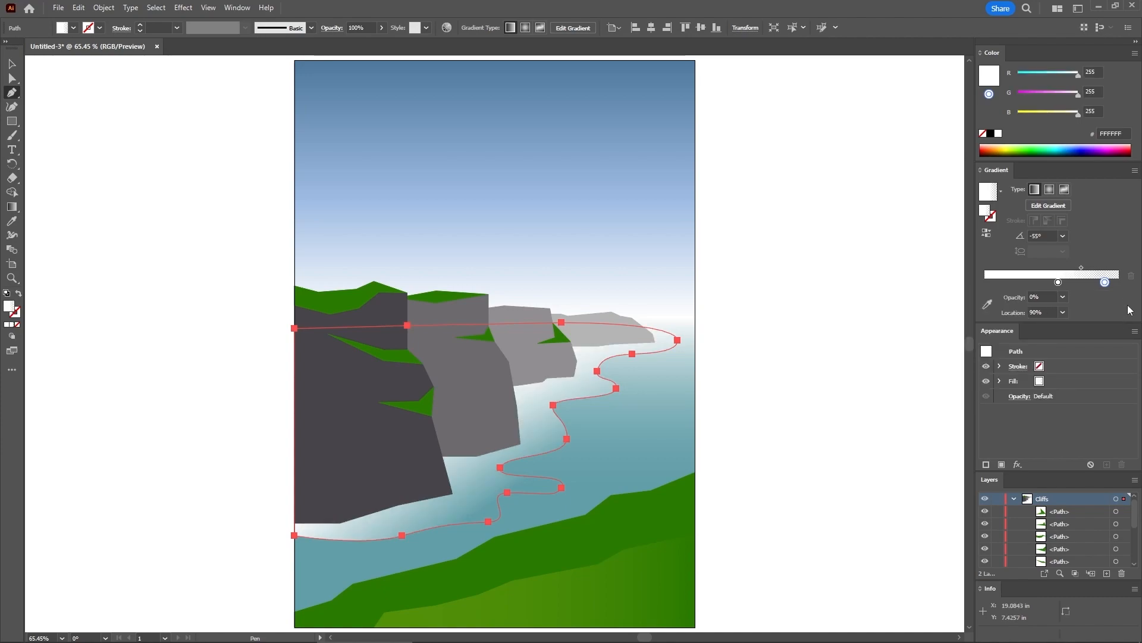
pyautogui.keyDown('ctrl'); pyautogui.click(763, 362); pyautogui.keyUp('ctrl')
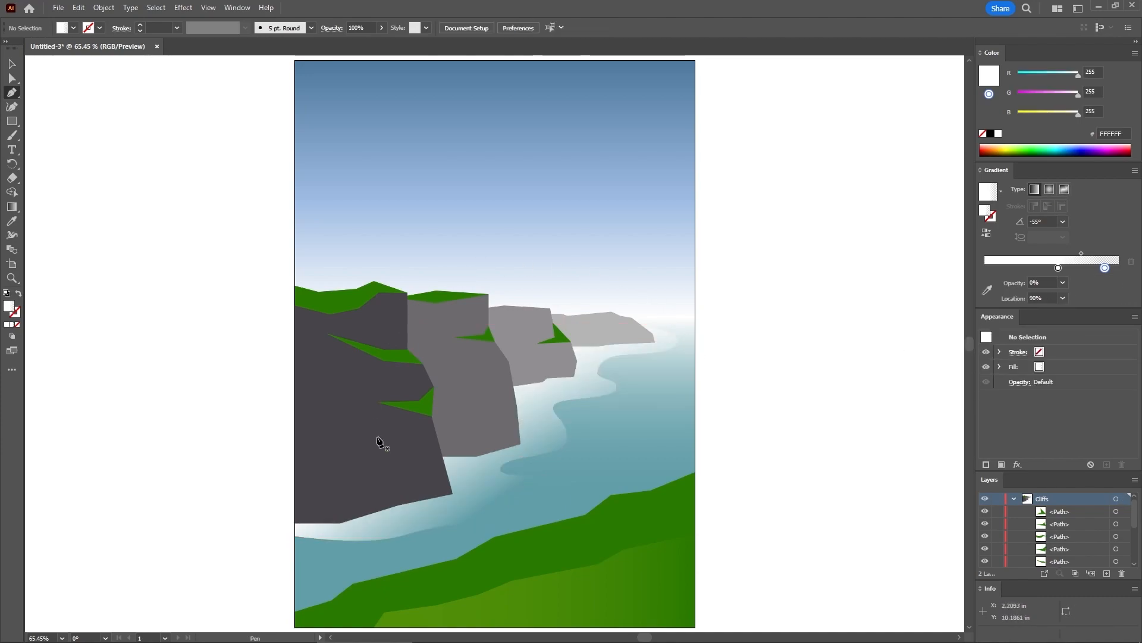
# Step: Collapse and lock the Cliffs layer, and add a new layer named Tourist above it
pyautogui.click(1013, 500)
pyautogui.click(1106, 573)
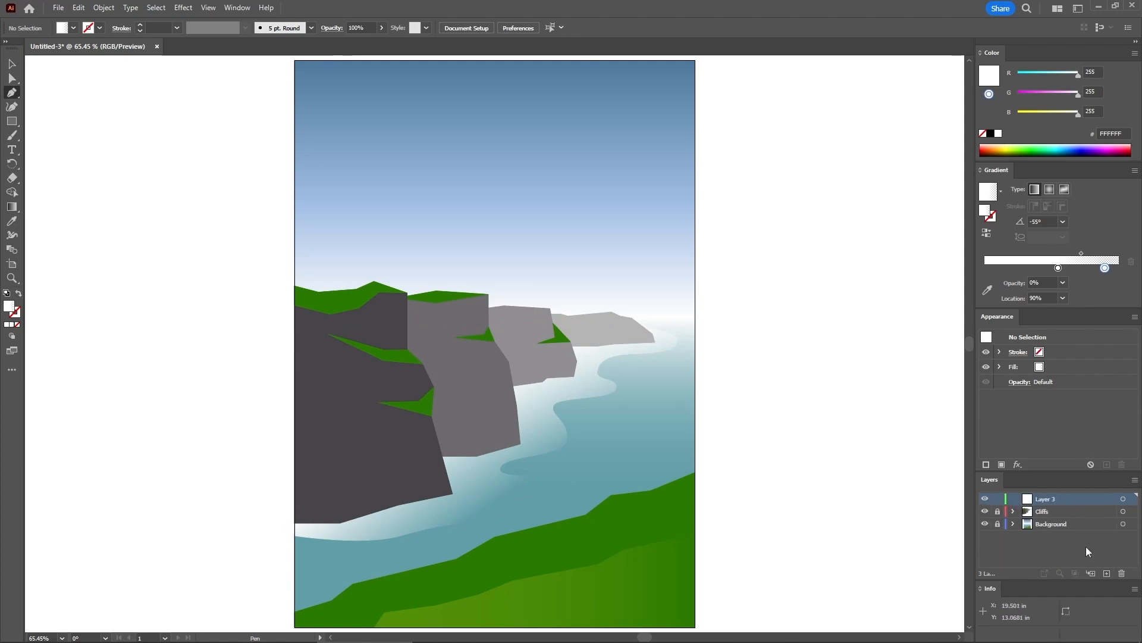
pyautogui.doubleClick(1046, 503)
pyautogui.write('Tour')
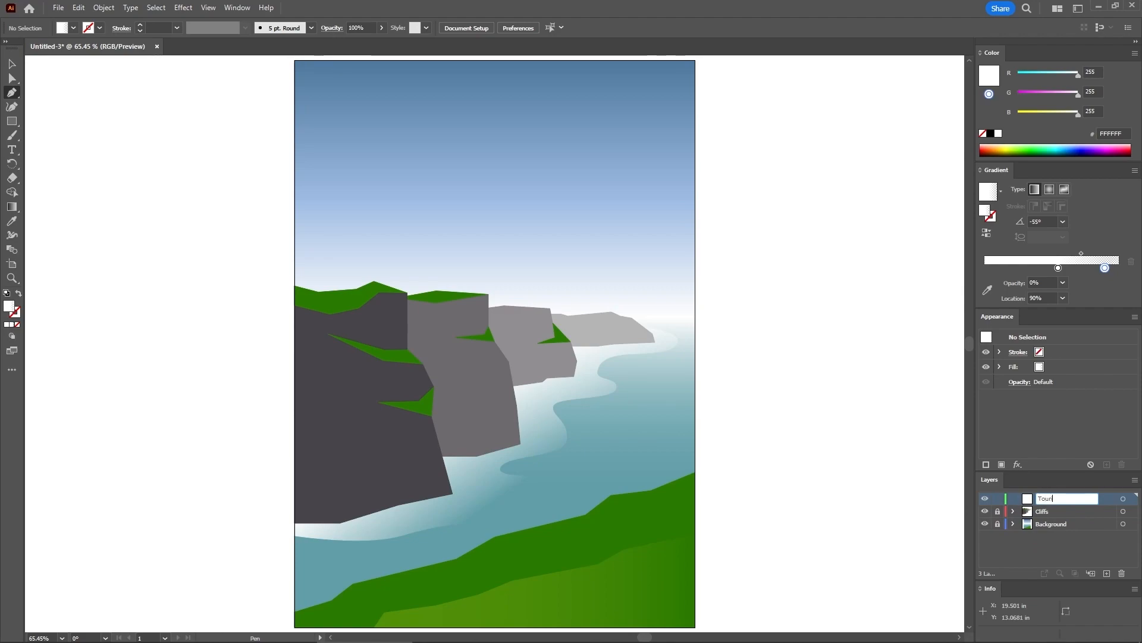
pyautogui.press('Return')
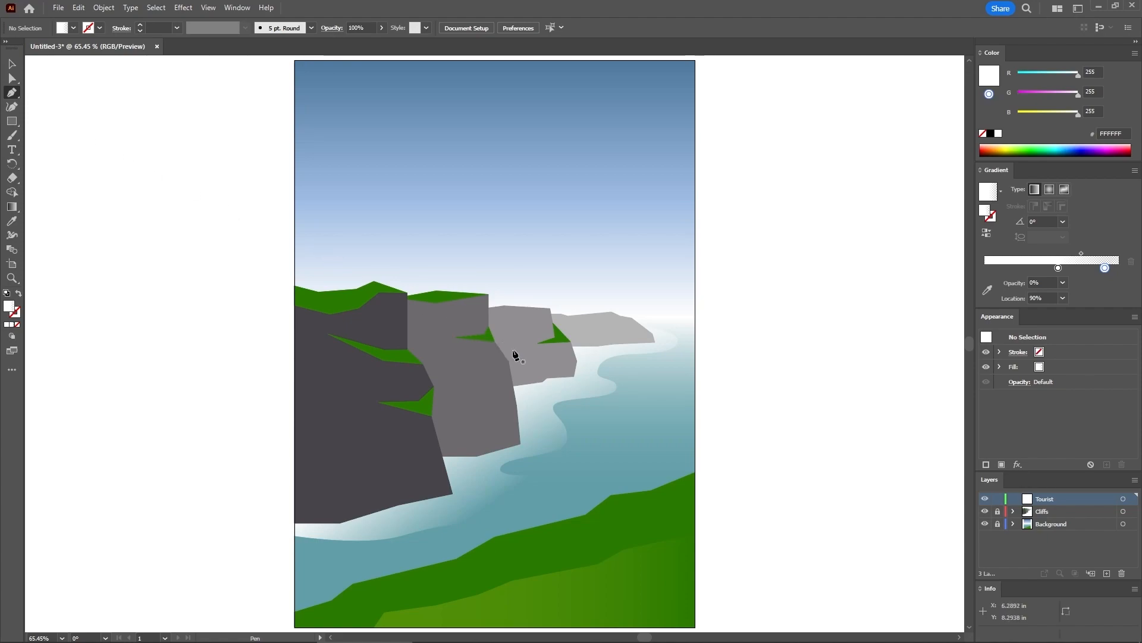
# Step: Draw a four-sided torso about 1.13 by 1.67 in, tapering toward the waist, over the sea with the Pen tool
pyautogui.click(619, 413)
pyautogui.click(657, 408)
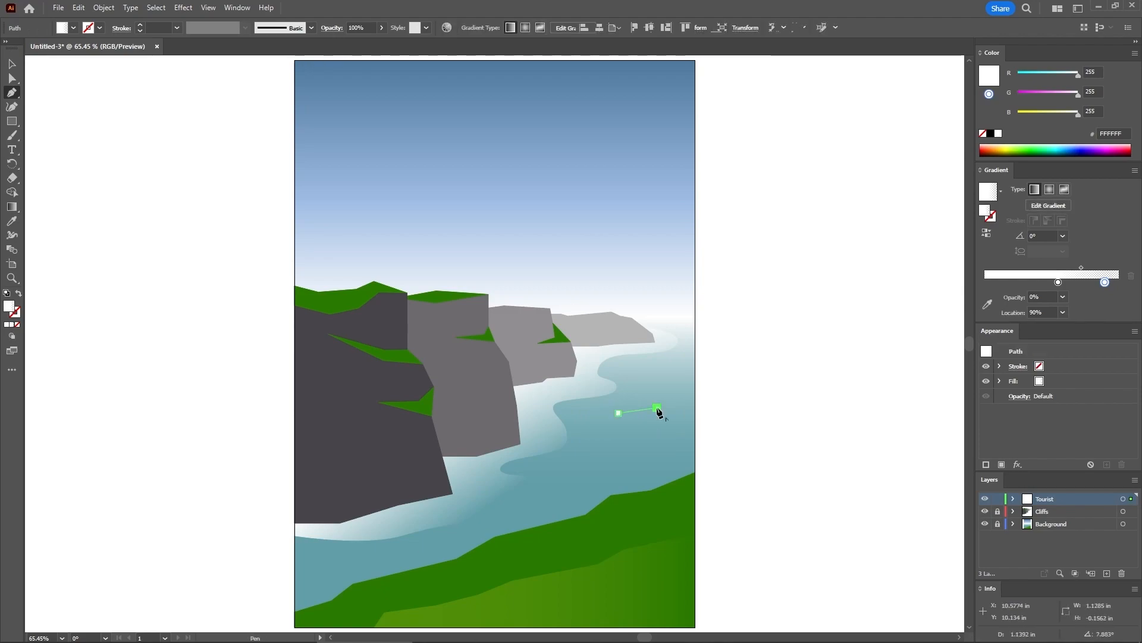
pyautogui.click(651, 465)
pyautogui.click(625, 464)
pyautogui.click(619, 413)
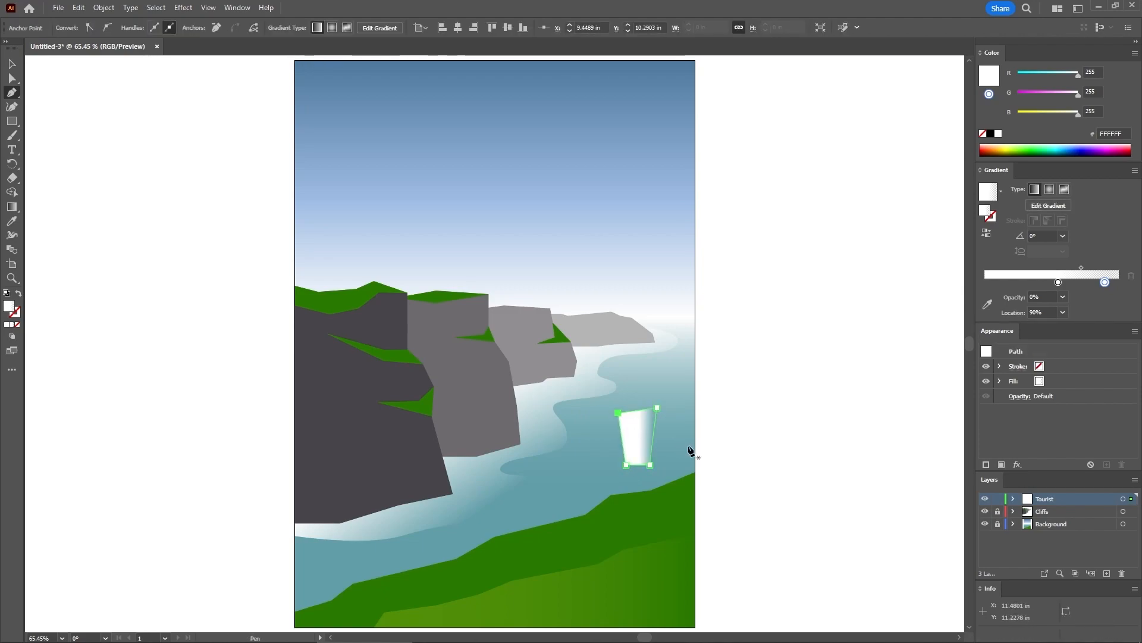
# Step: Fill the torso with solid red, RGB 197, 36, 49
pyautogui.click(985, 134)
pyautogui.click(990, 133)
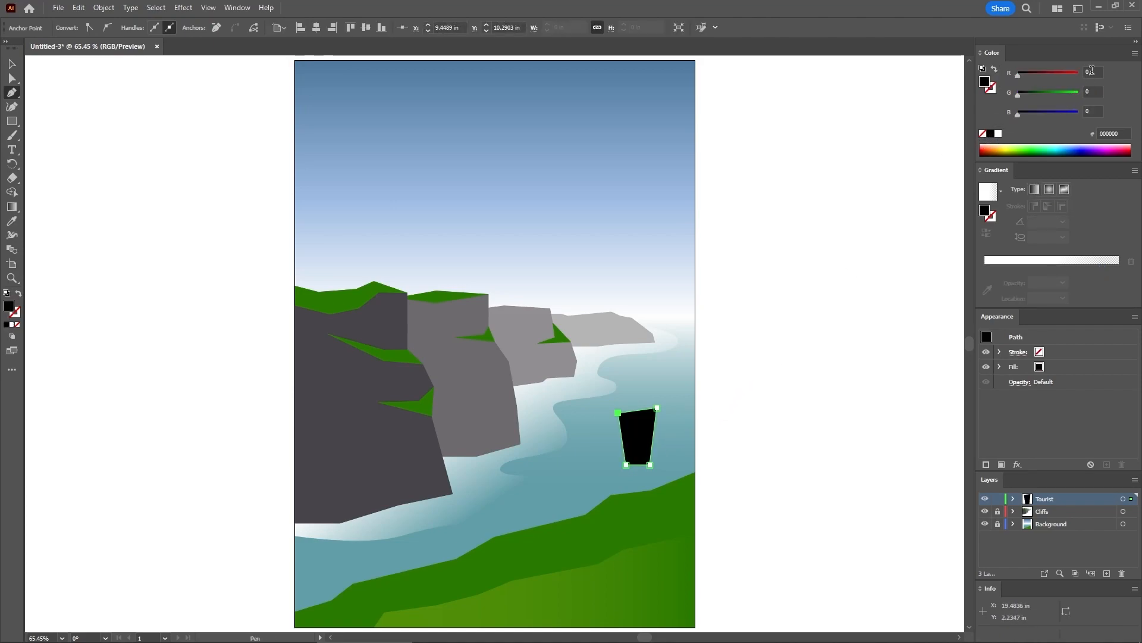
pyautogui.write('1')
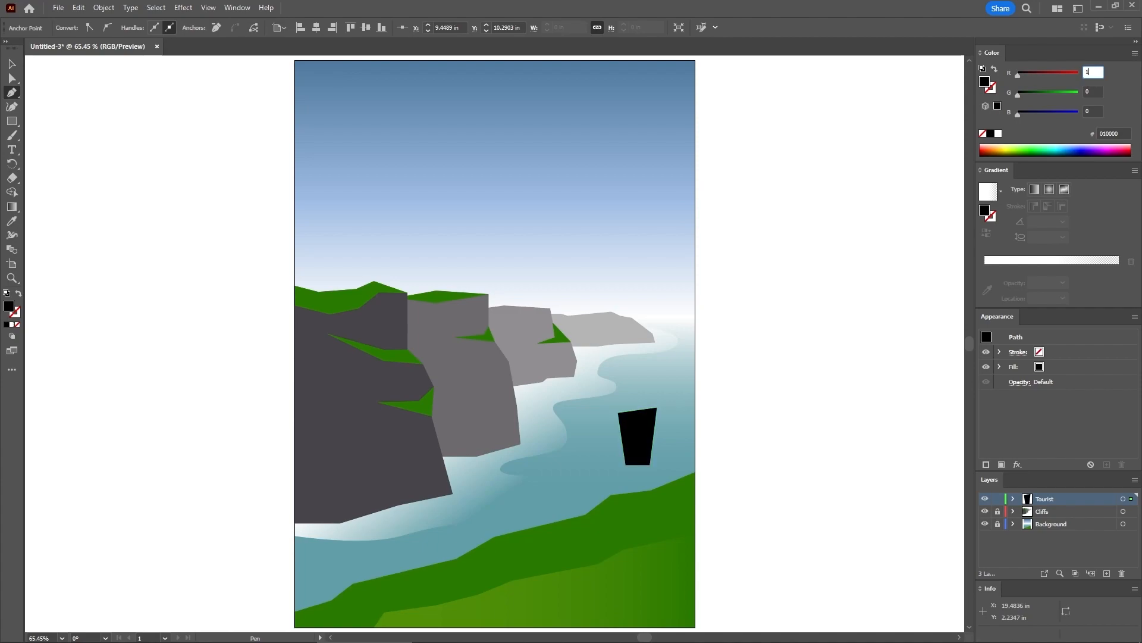
pyautogui.write('97')
pyautogui.press('Tab')
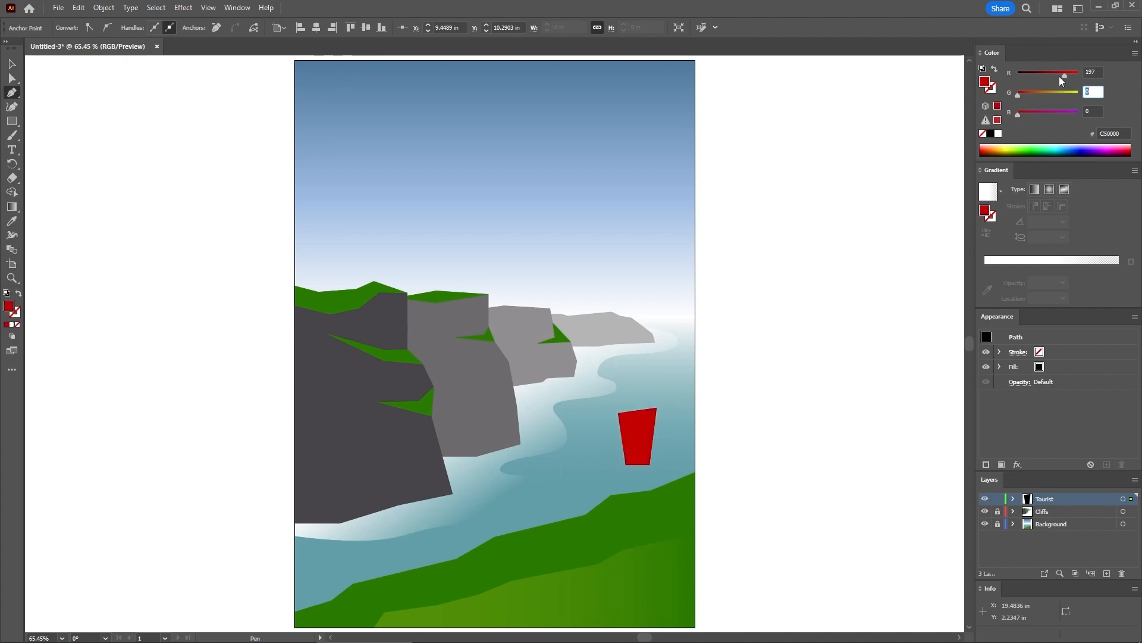
pyautogui.write('36')
pyautogui.press('Tab')
pyautogui.write('49')
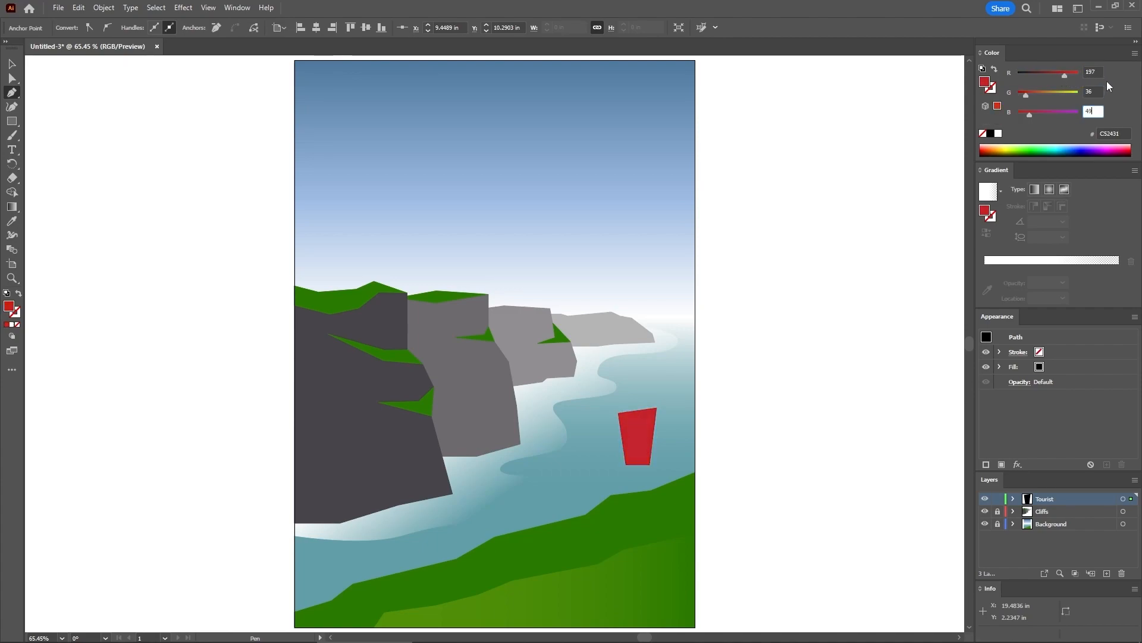
pyautogui.press('Return')
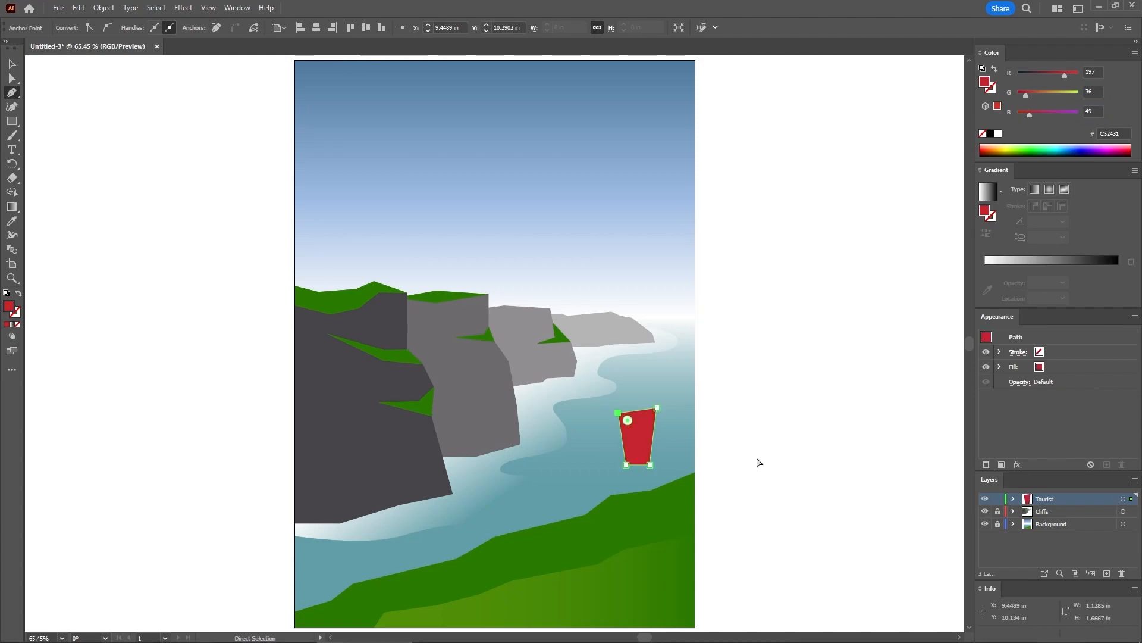
# Step: Draw a curved lower body about 1.3 in wide below the torso's waist, bulging at the hips and narrowing toward the hillside
pyautogui.keyDown('ctrl'); pyautogui.click(756, 460); pyautogui.keyUp('ctrl')
pyautogui.click(650, 465)
pyautogui.moveTo(659, 491); pyautogui.dragTo(619, 466)
pyautogui.click(650, 563)
pyautogui.click(626, 563)
pyautogui.click(627, 465)
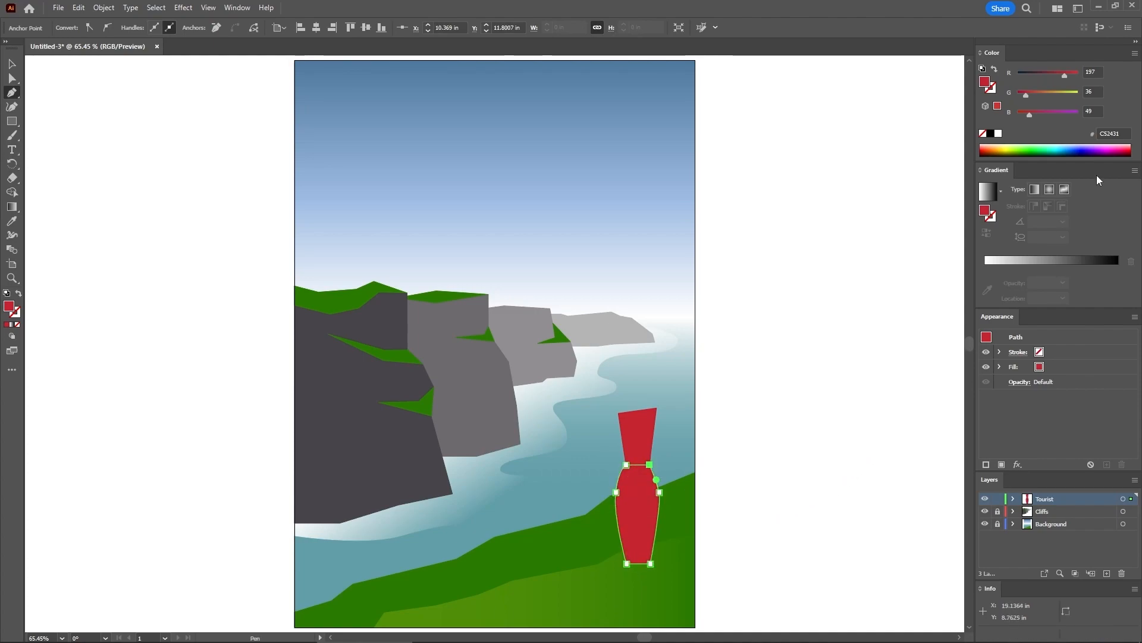
# Step: Fill the lower body with dark blue, RGB 48, 69, 97
pyautogui.click(1093, 72)
pyautogui.write('48')
pyautogui.press('Return')
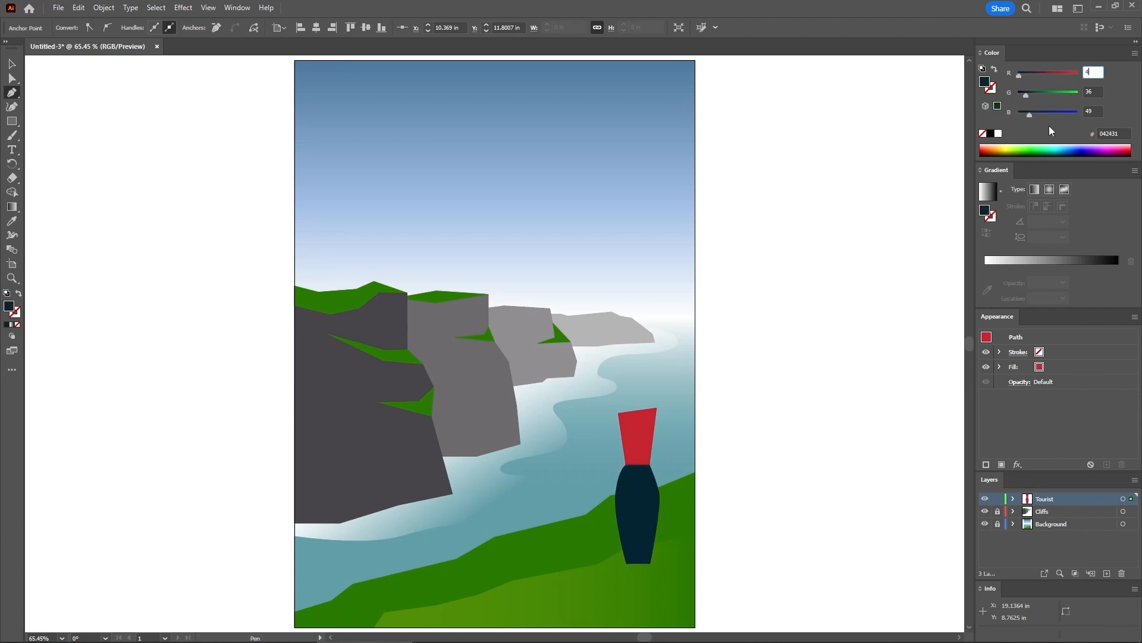
pyautogui.press('Tab')
pyautogui.write('69')
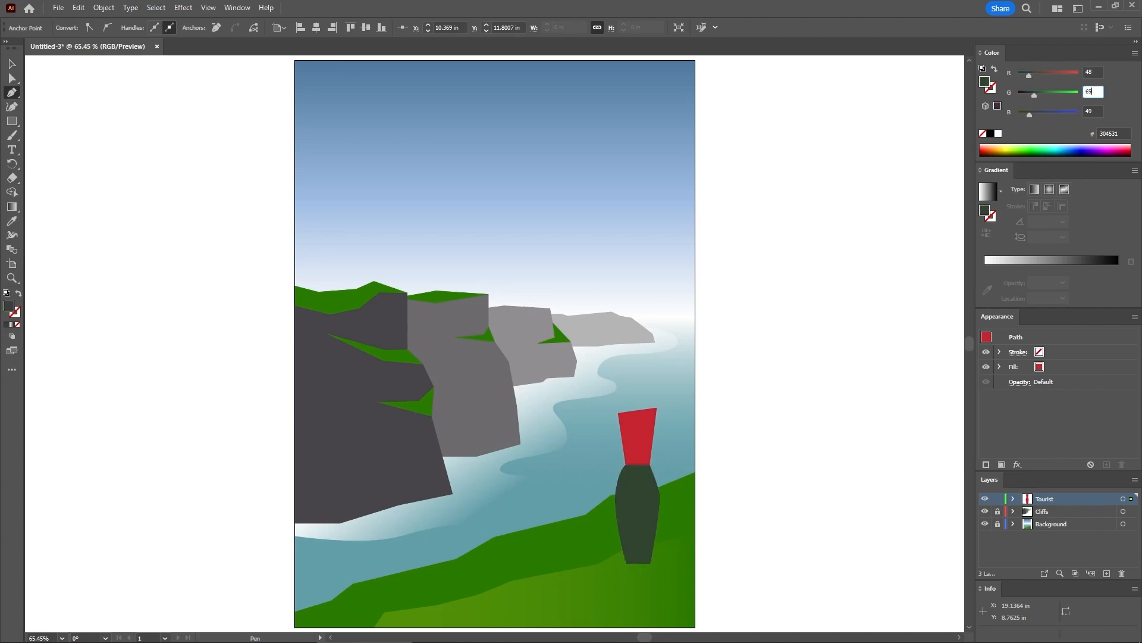
pyautogui.press('Tab')
pyautogui.write('97')
pyautogui.press('Return')
pyautogui.hotkey('ctrl', 'shift', 'a')
# Step: Draw a red bent arm about 0.79 by 1.51 in from the torso's cliff-side shoulder down to the waist
pyautogui.moveTo(753, 366); pyautogui.dragTo(529, 608)
pyautogui.press('v')
pyautogui.hotkey('ctrl', '=')
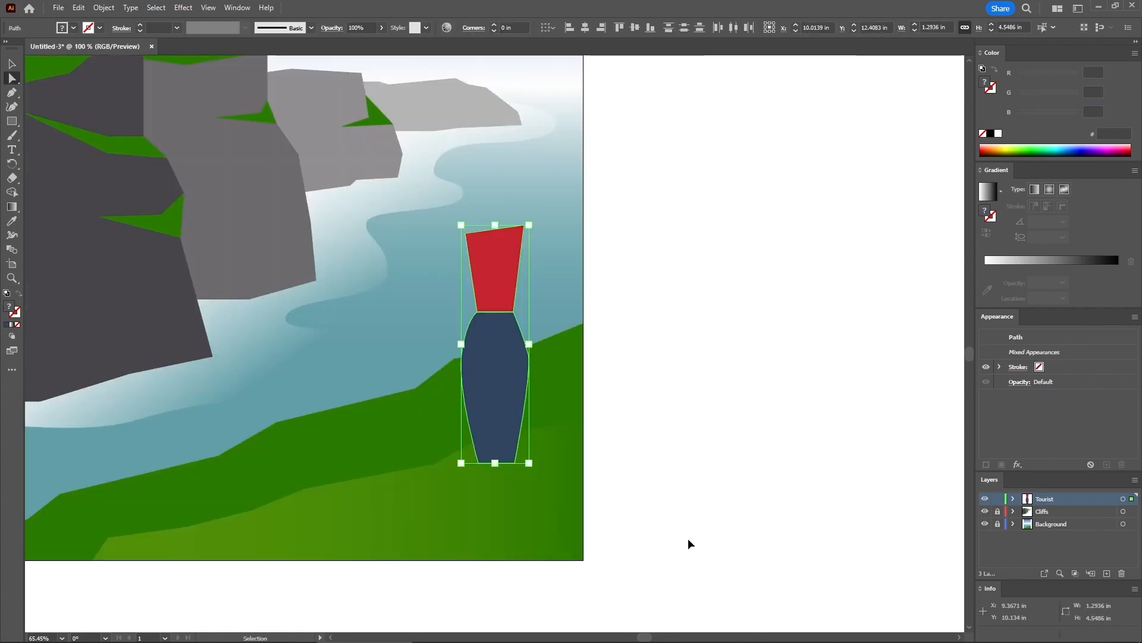
pyautogui.hotkey('ctrl', '=')
pyautogui.hotkey('ctrl', '=')
pyautogui.press('a')
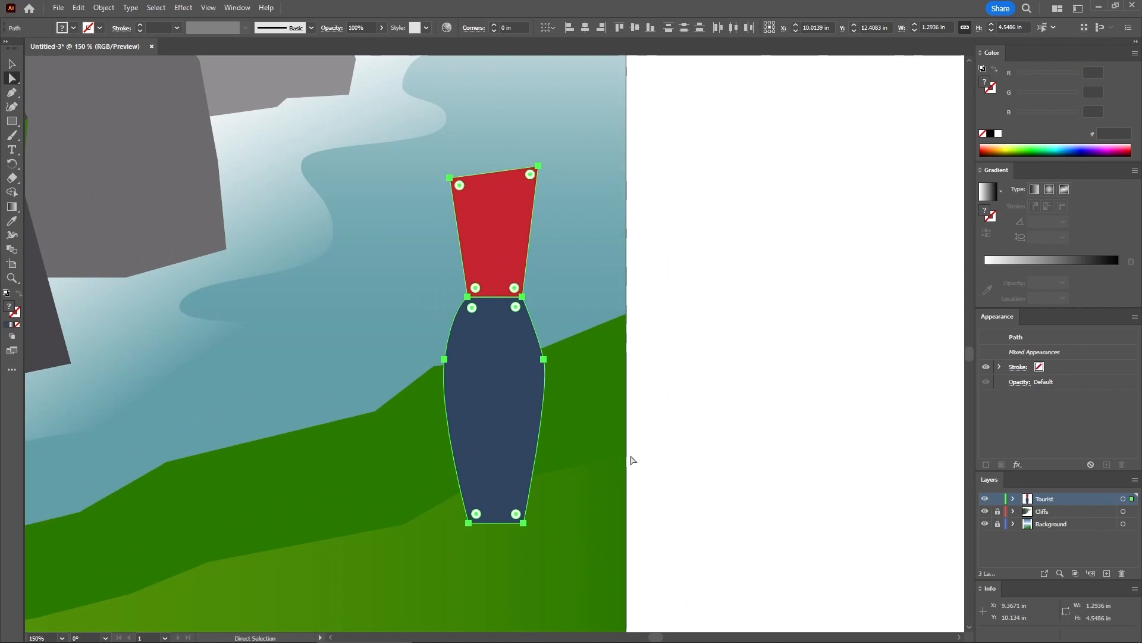
pyautogui.press('p')
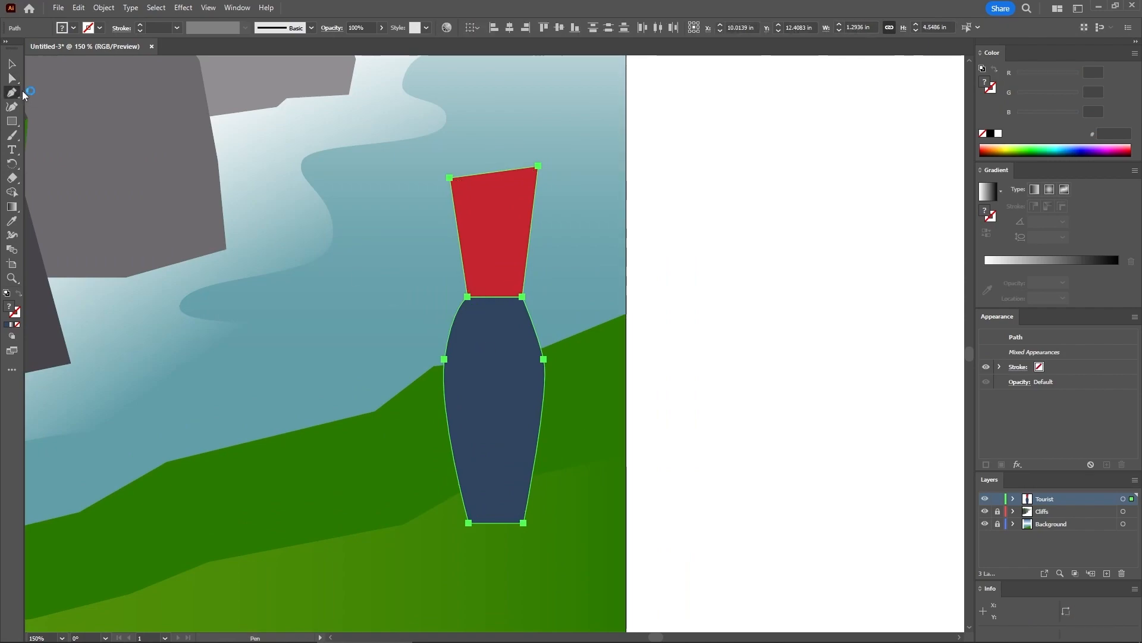
pyautogui.hotkey('ctrl', 'shift', 'a')
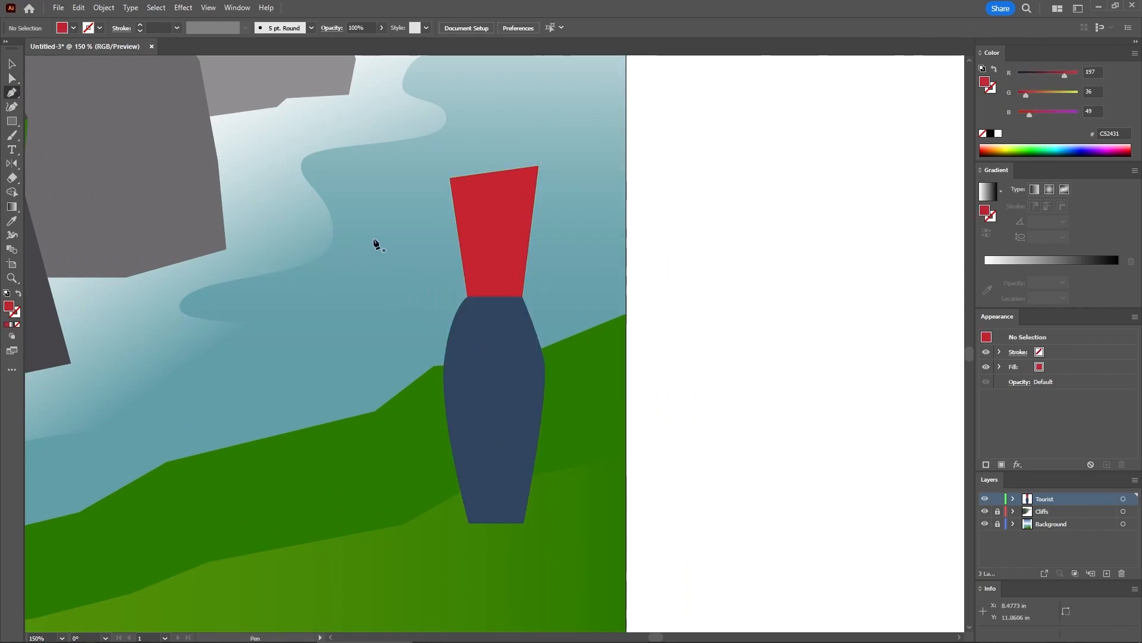
pyautogui.click(449, 179)
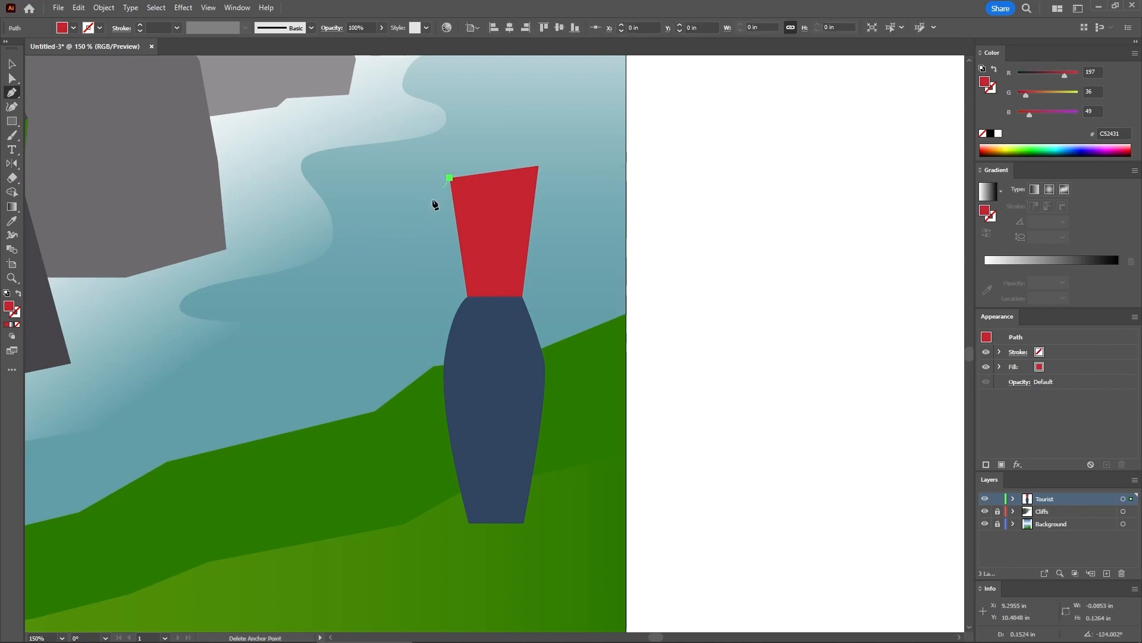
pyautogui.moveTo(398, 236); pyautogui.dragTo(397, 258)
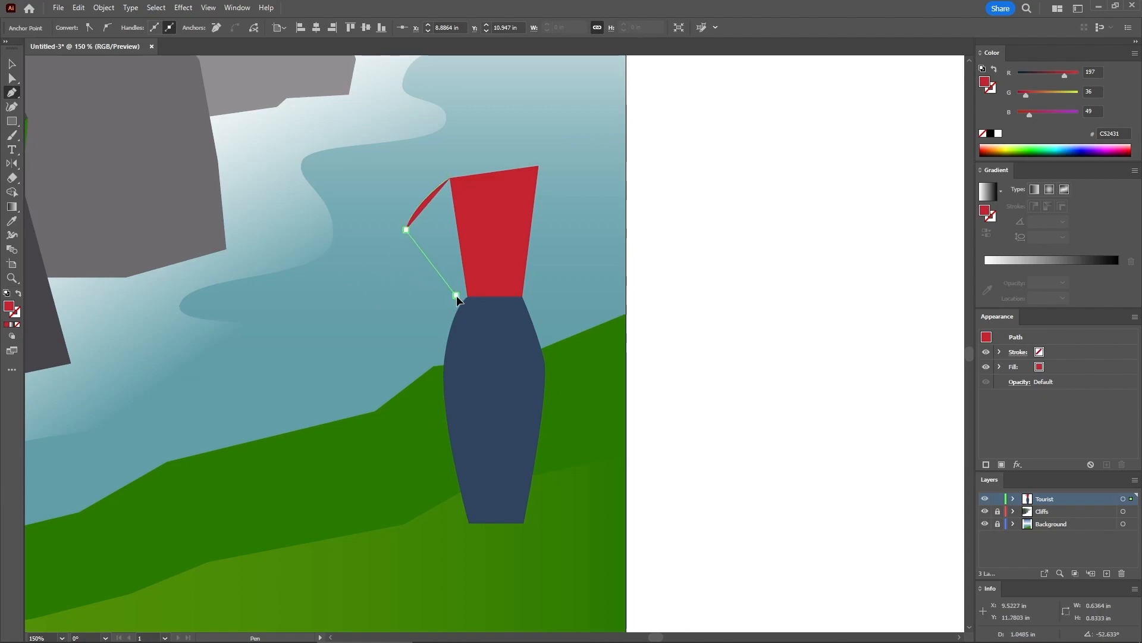
pyautogui.moveTo(483, 315); pyautogui.dragTo(489, 319)
pyautogui.click(457, 295)
pyautogui.click(468, 296)
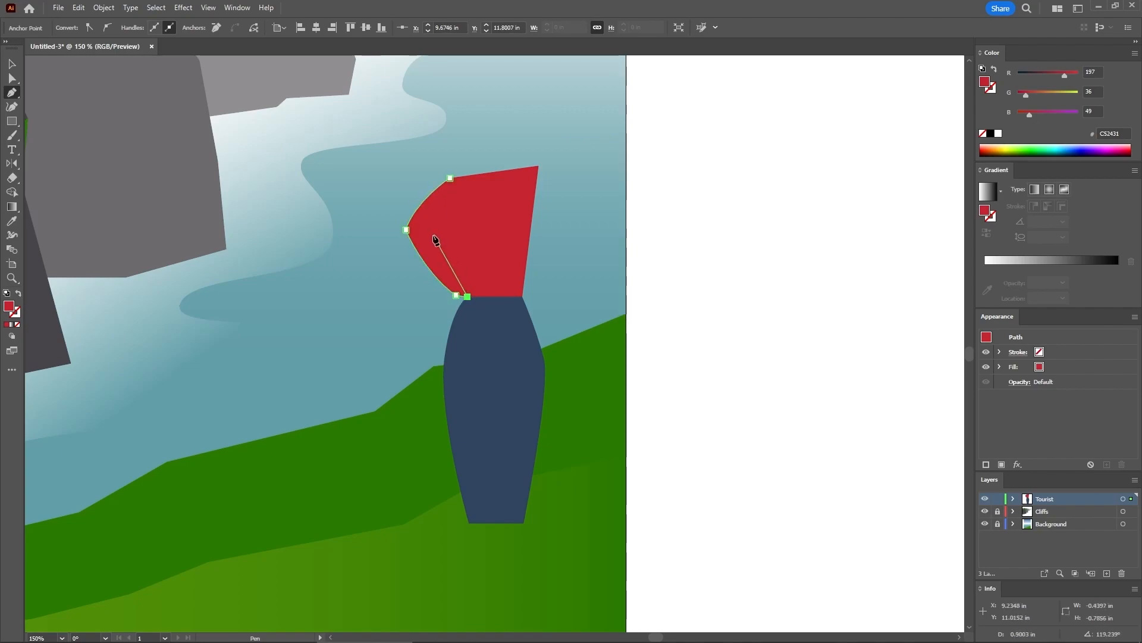
pyautogui.moveTo(430, 233); pyautogui.dragTo(435, 246)
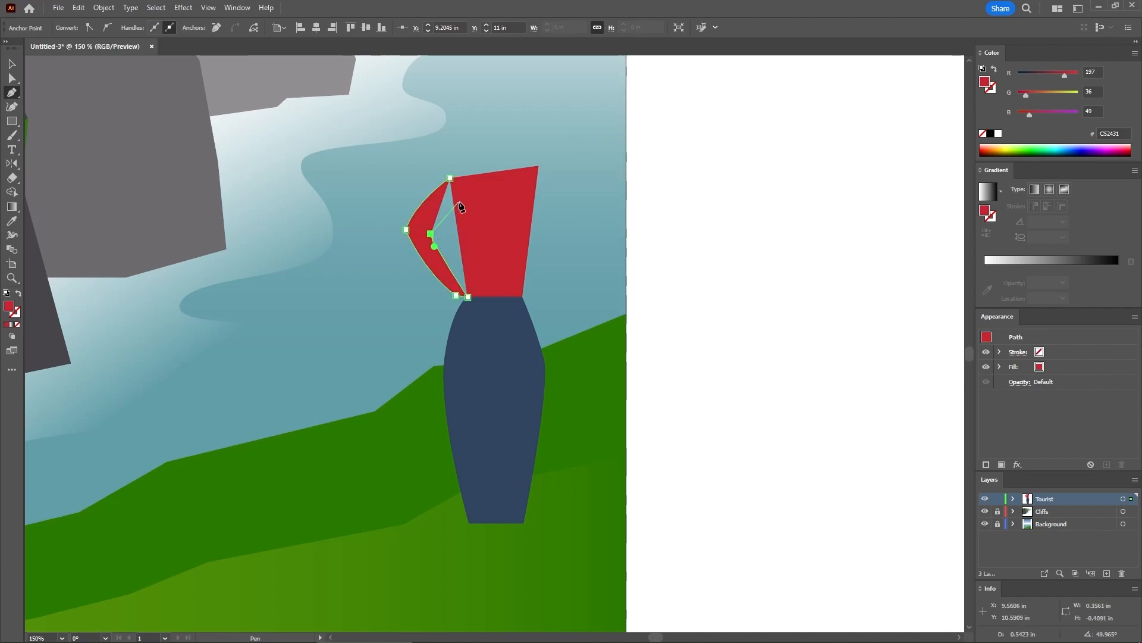
pyautogui.moveTo(463, 204); pyautogui.dragTo(416, 201)
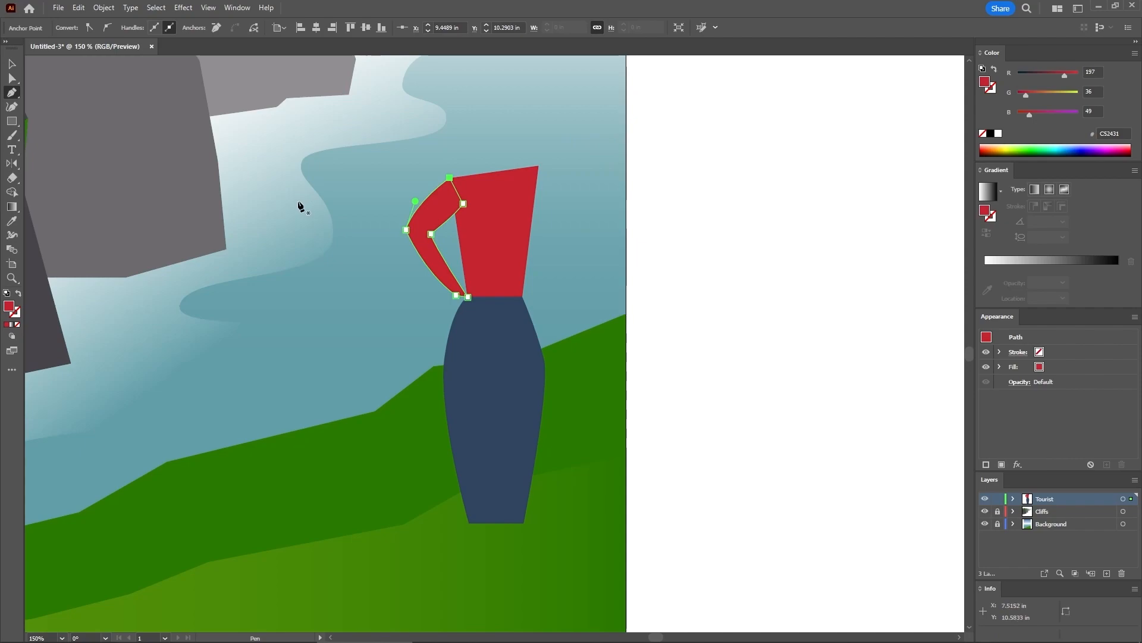
# Step: Duplicate the bent arm to the torso's other shoulder and rotate the copy so that the forearm points upward
pyautogui.click(18, 67)
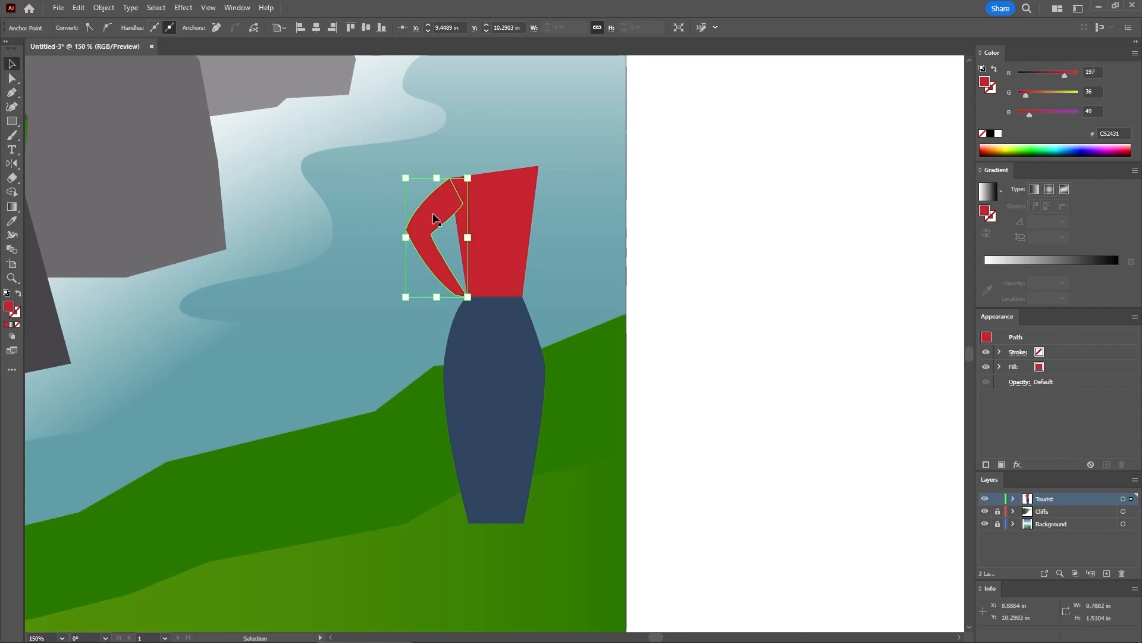
pyautogui.keyDown('alt'); pyautogui.keyDown('shift'); pyautogui.moveTo(438, 207); pyautogui.dragTo(570, 207); pyautogui.keyUp('shift'); pyautogui.keyUp('alt')
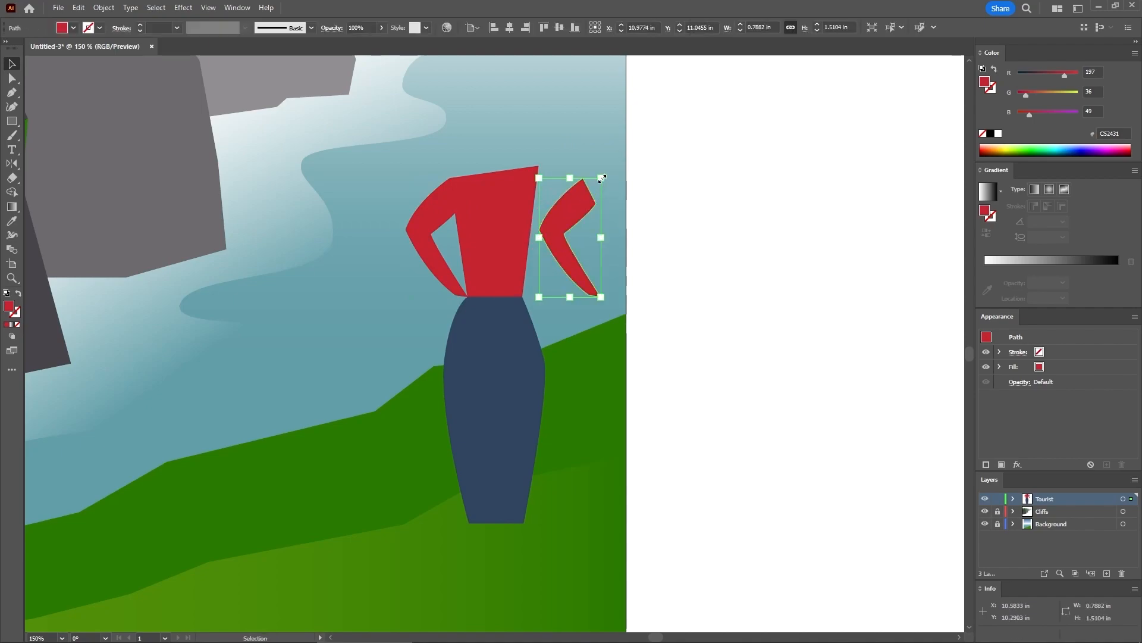
pyautogui.moveTo(606, 171); pyautogui.dragTo(542, 186)
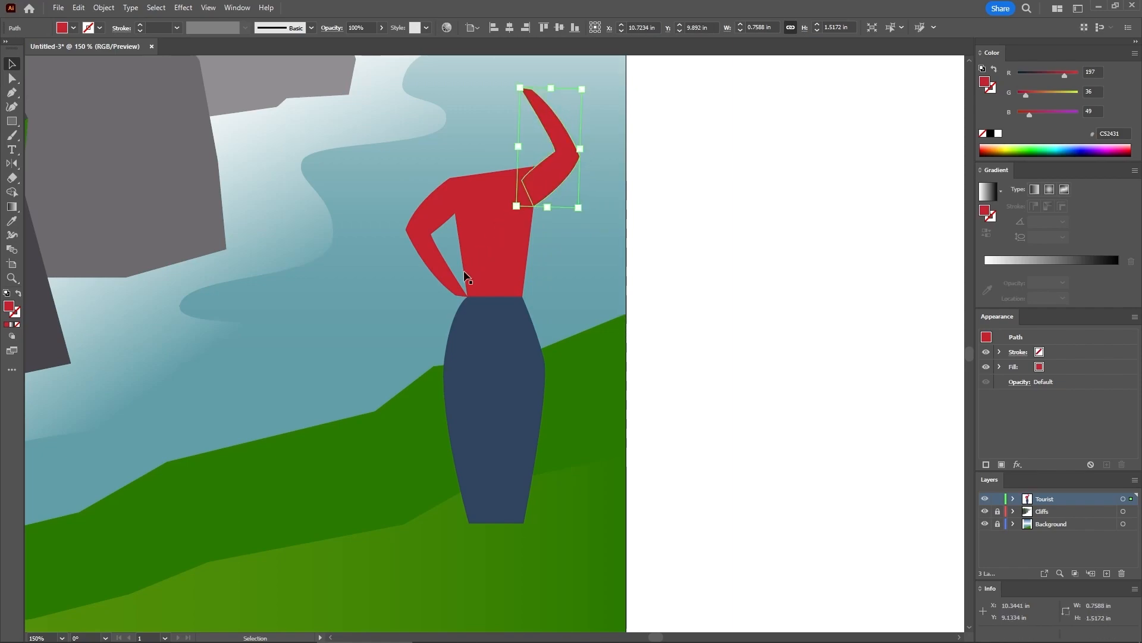
# Step: Draw a small angular hand with the Pen tool, extending from the lowered arm's wrist down along the hip
pyautogui.click(15, 93)
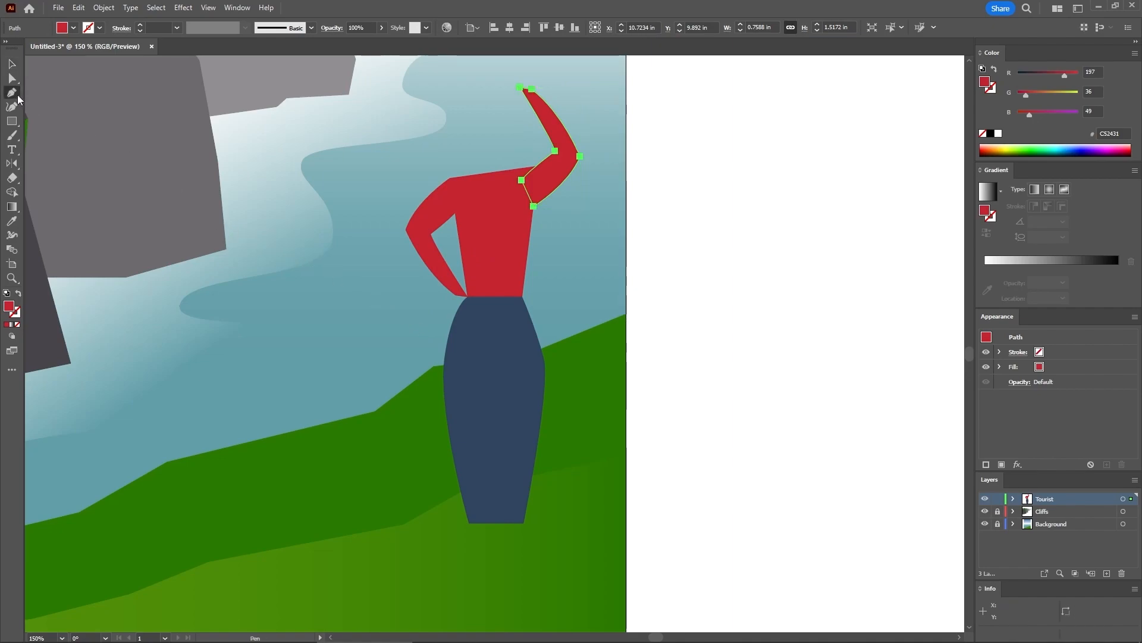
pyautogui.click(455, 295)
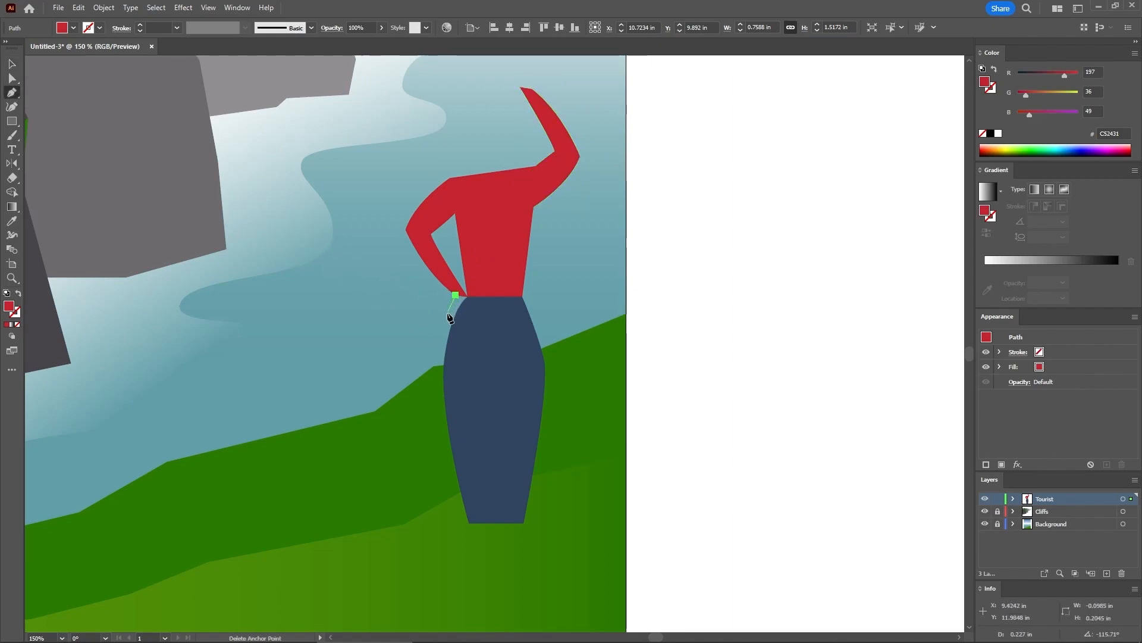
pyautogui.click(444, 317)
pyautogui.click(443, 336)
pyautogui.click(457, 341)
pyautogui.click(468, 297)
pyautogui.click(456, 295)
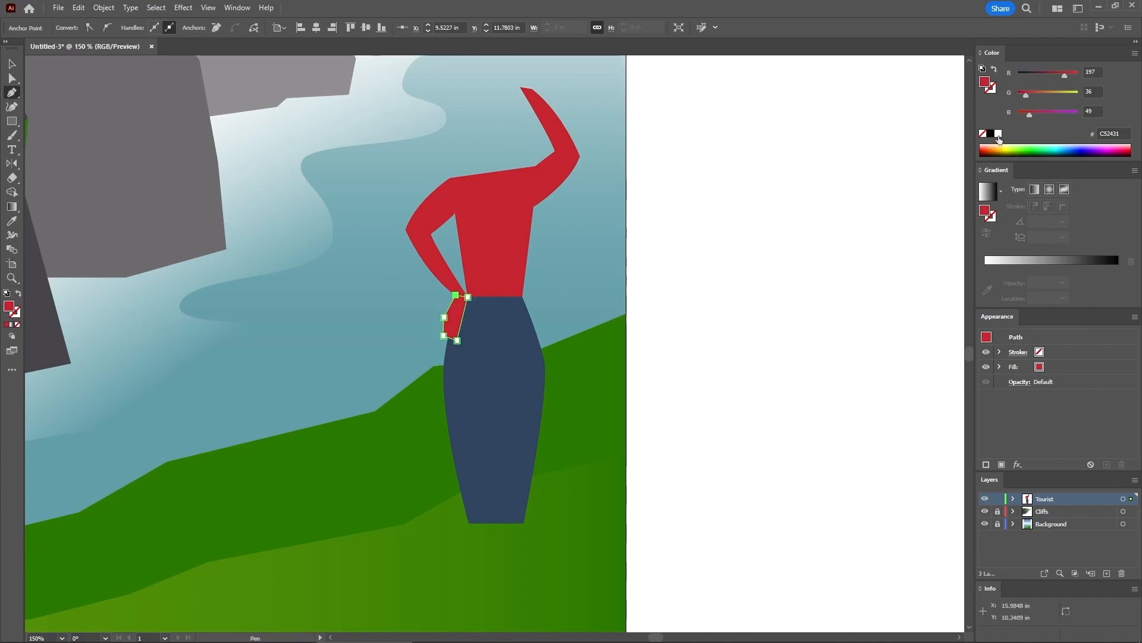
# Step: Fill the hand at the hip with white and place it behind the blue skirt
pyautogui.click(999, 133)
pyautogui.rightClick(453, 324)
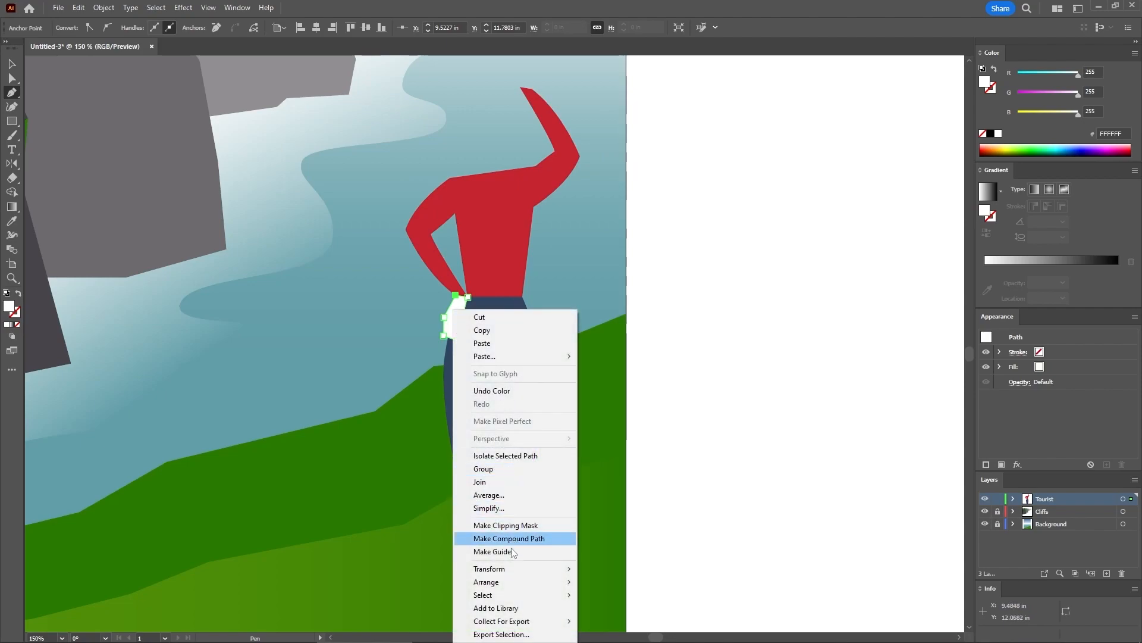
pyautogui.moveTo(509, 582)
pyautogui.click(642, 564)
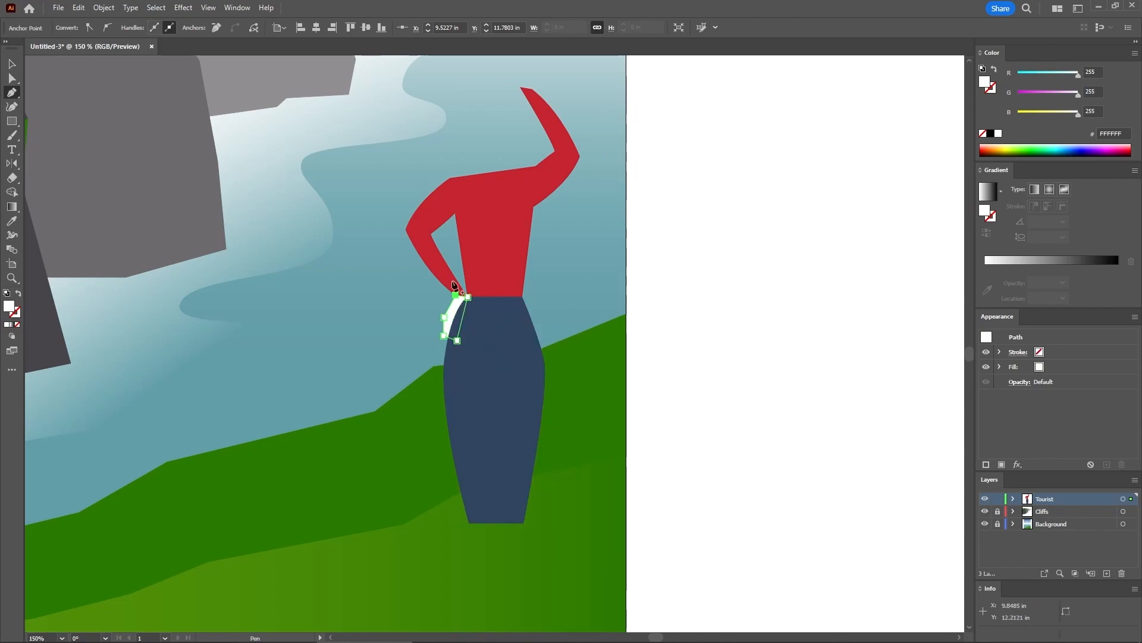
# Step: Move the outer wrist anchor of the raised arm slightly inward to blunt the pointed sleeve end
pyautogui.click(12, 78)
pyautogui.click(521, 89)
pyautogui.moveTo(521, 89); pyautogui.dragTo(524, 96)
# Step: Draw a flat hand from the raised arm's wrist pointing toward the cliffs, and fill it with white
pyautogui.click(12, 93)
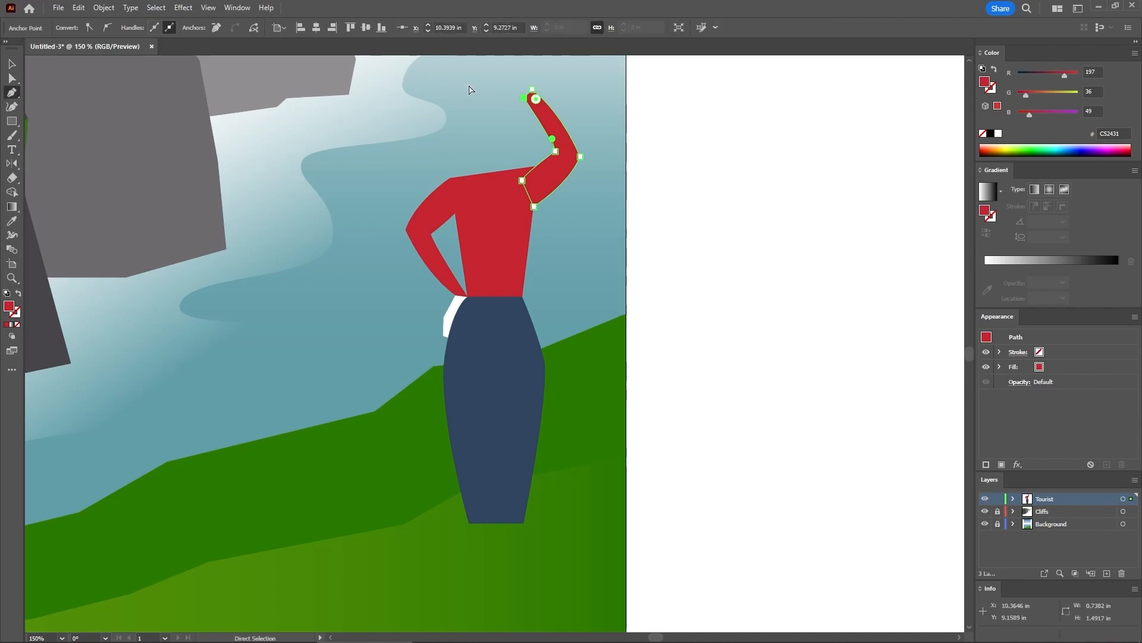
pyautogui.hotkey('ctrl', 'shift', 'a')
pyautogui.click(531, 90)
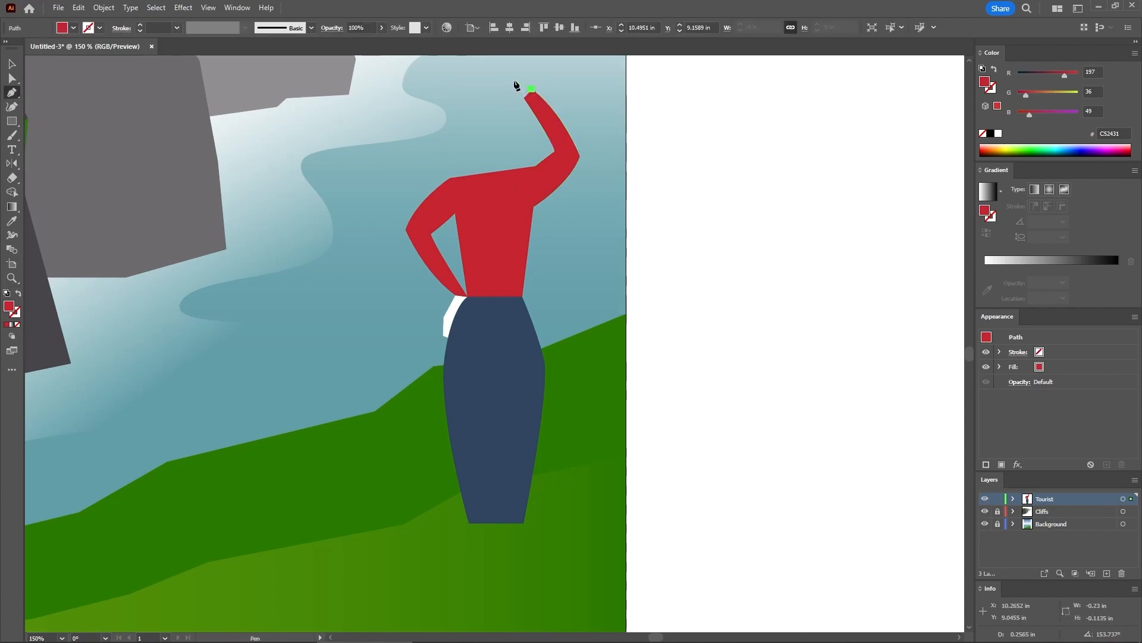
pyautogui.moveTo(480, 79); pyautogui.dragTo(538, 99)
pyautogui.click(503, 86)
pyautogui.click(524, 98)
pyautogui.click(531, 89)
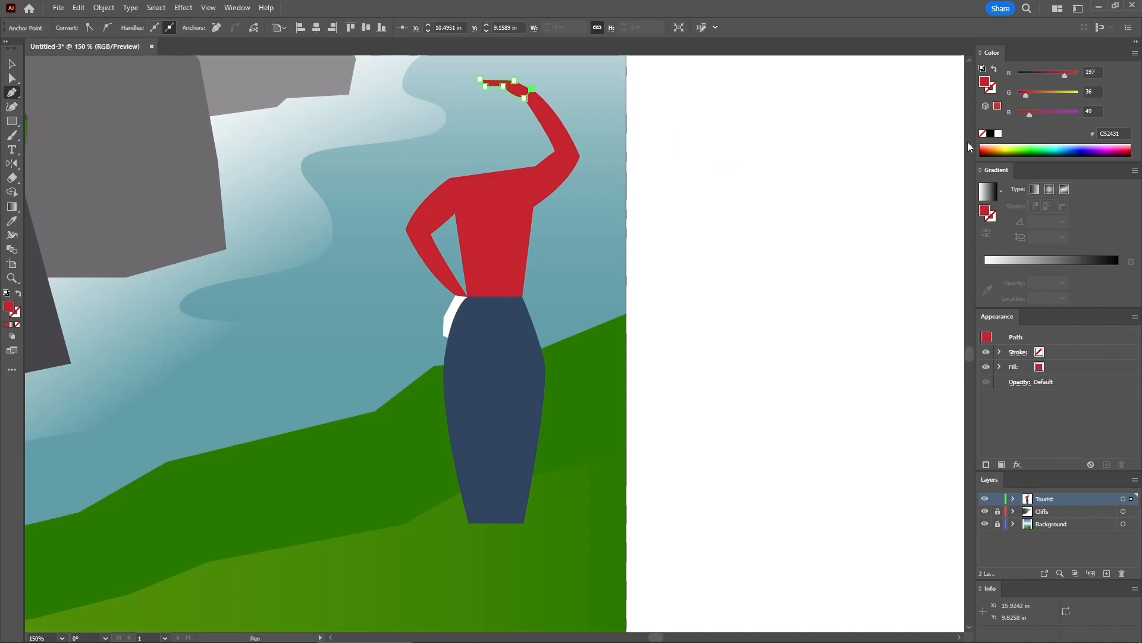
pyautogui.click(999, 134)
pyautogui.keyDown('ctrl'); pyautogui.click(808, 296); pyautogui.keyUp('ctrl')
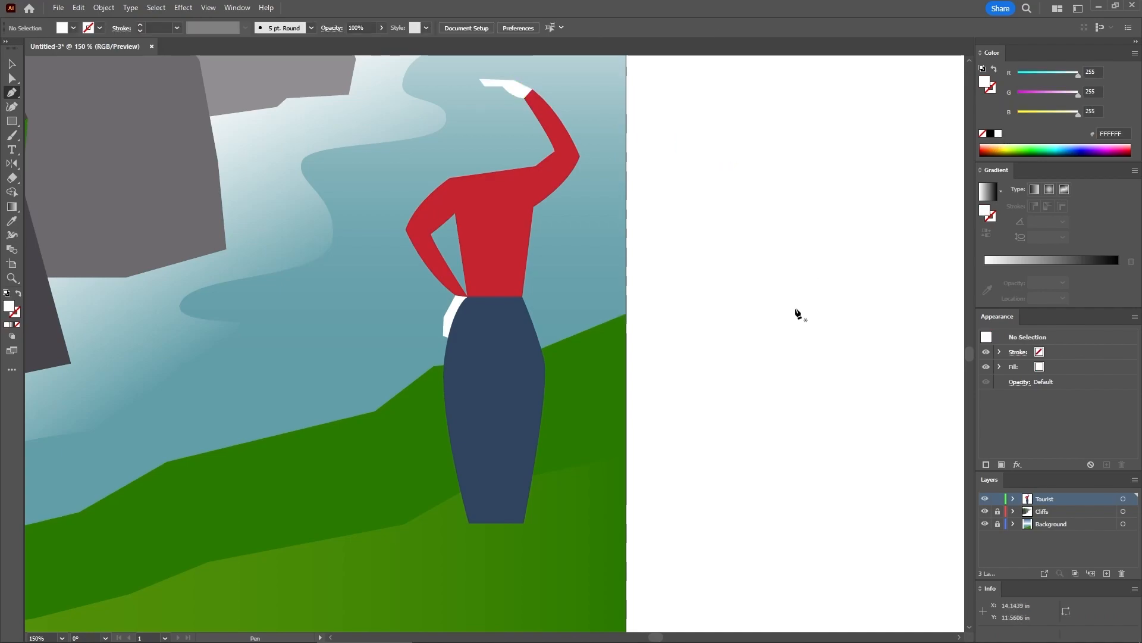
# Step: Draw two tapered white lower legs side by side under the skirt hem, each about 0.61 in tall
pyautogui.click(475, 518)
pyautogui.click(479, 564)
pyautogui.click(494, 564)
pyautogui.click(494, 518)
pyautogui.click(475, 519)
pyautogui.click(501, 516)
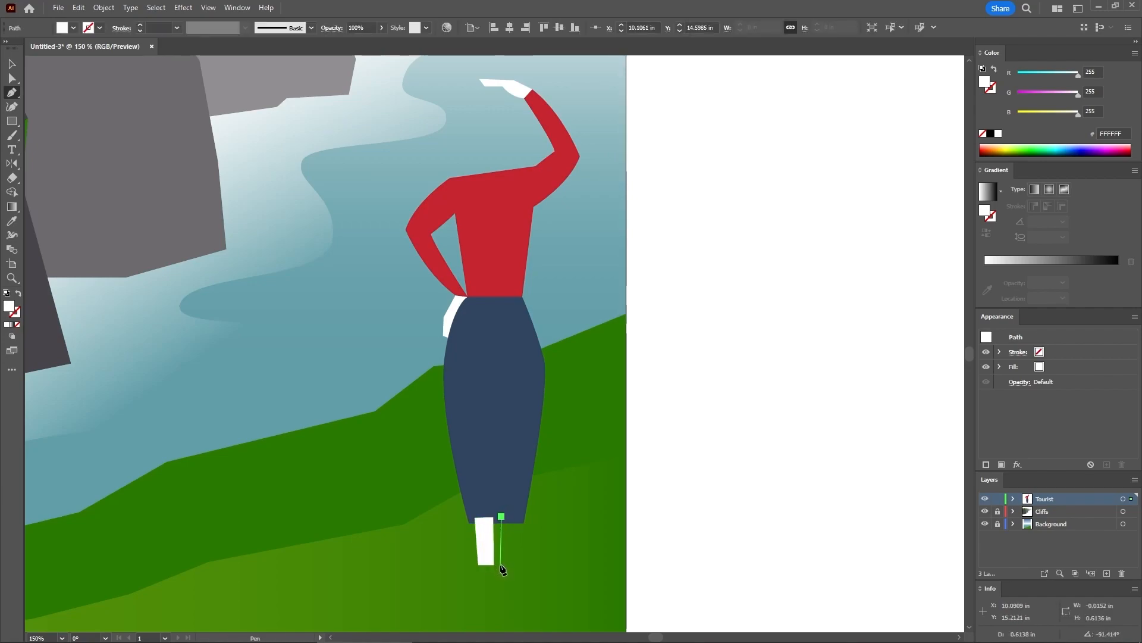
pyautogui.click(500, 564)
pyautogui.click(514, 565)
pyautogui.click(518, 517)
pyautogui.click(502, 516)
# Step: Send both lower legs to the back so that their tops sit behind the skirt
pyautogui.press('v')
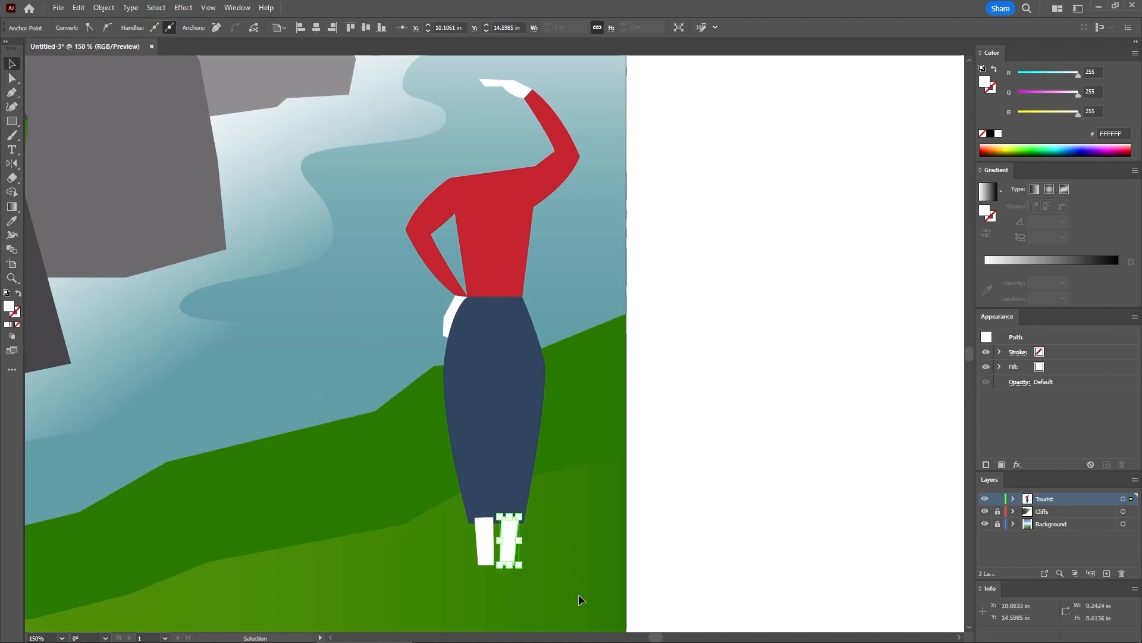
pyautogui.moveTo(463, 538); pyautogui.dragTo(503, 540)
pyautogui.rightClick(505, 540)
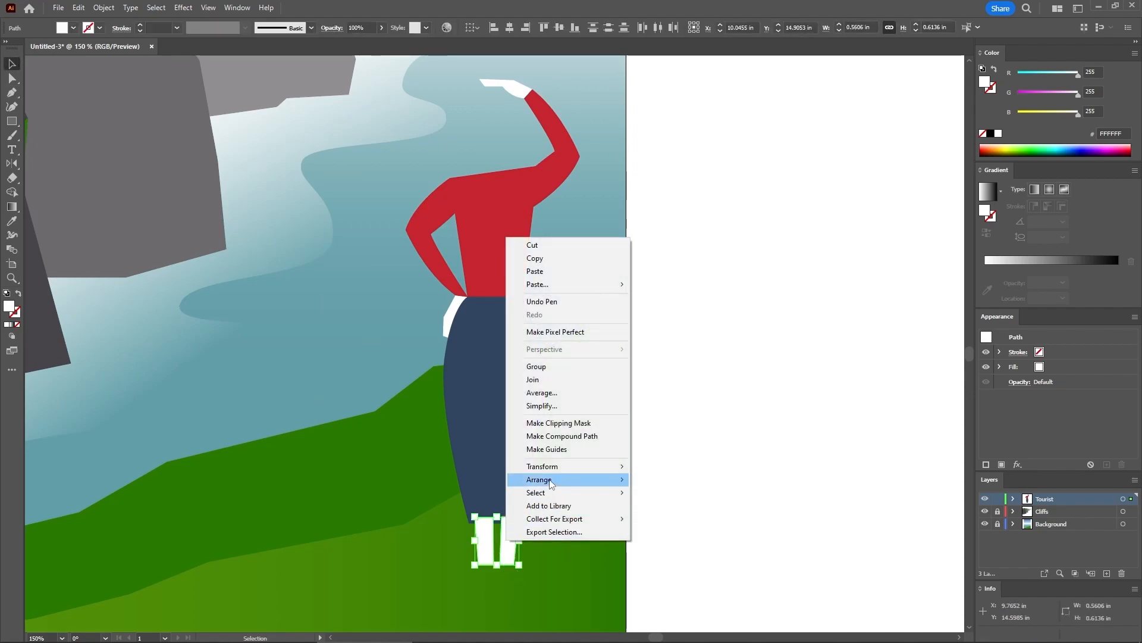
pyautogui.moveTo(550, 484)
pyautogui.click(681, 519)
pyautogui.click(573, 552)
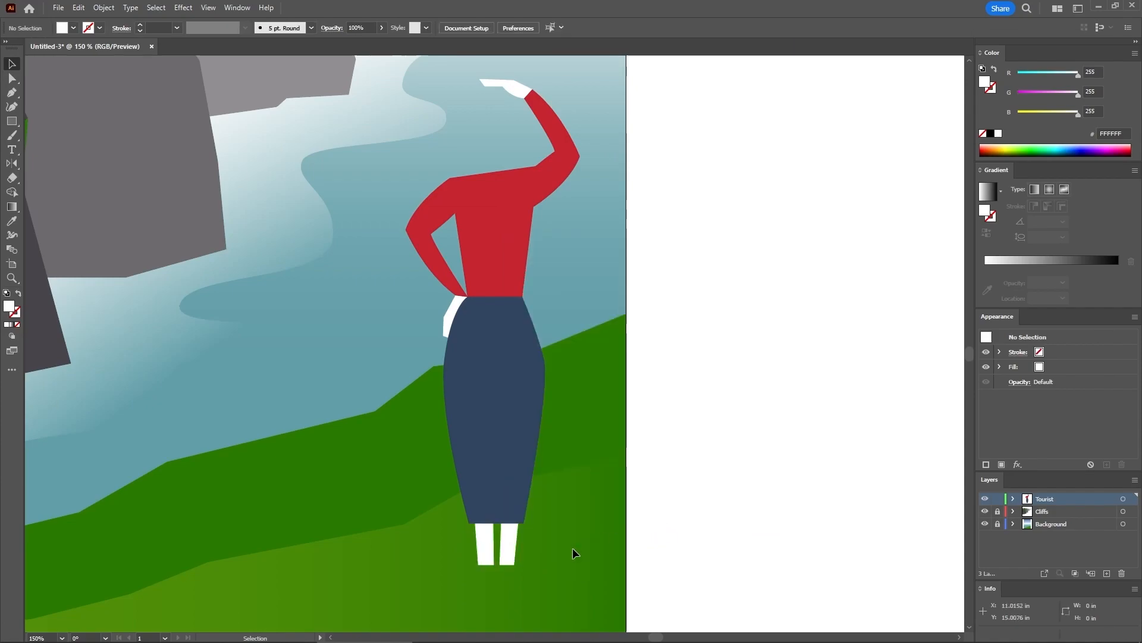
# Step: Draw an ankle boot about 0.55 by 0.48 in over the cliff-side leg's end, with its toe pointing toward the cliffs
pyautogui.click(9, 92)
pyautogui.click(473, 558)
pyautogui.moveTo(494, 596); pyautogui.dragTo(458, 594)
pyautogui.click(454, 573)
pyautogui.click(475, 577)
pyautogui.click(472, 559)
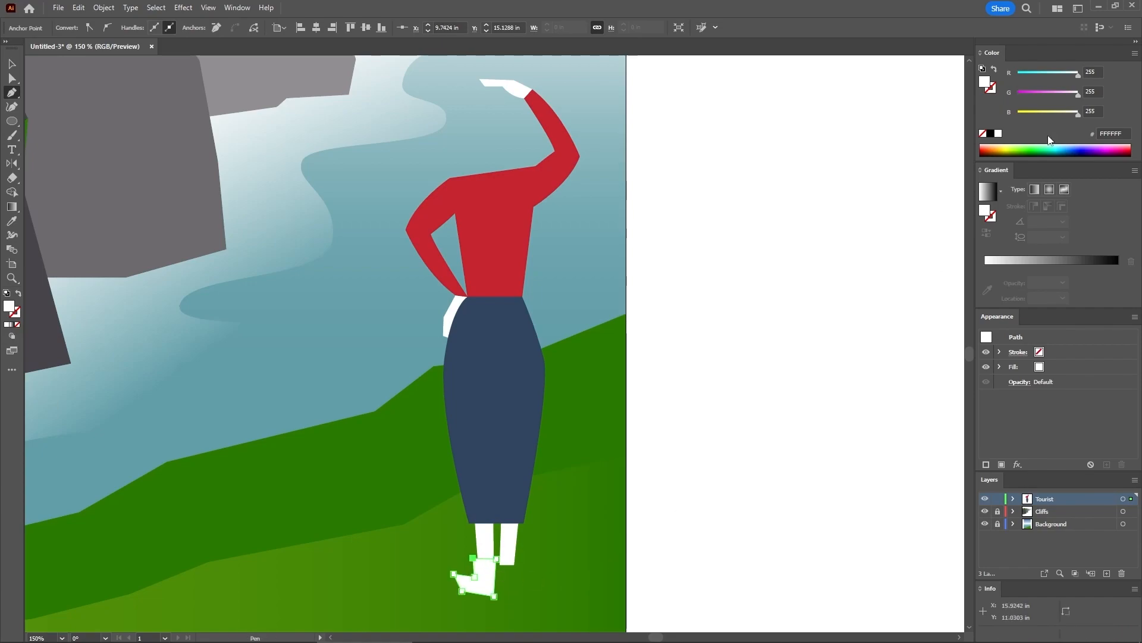
# Step: Fill the boot with brown, RGB 96, 56, 19
pyautogui.click(1097, 72)
pyautogui.write('96')
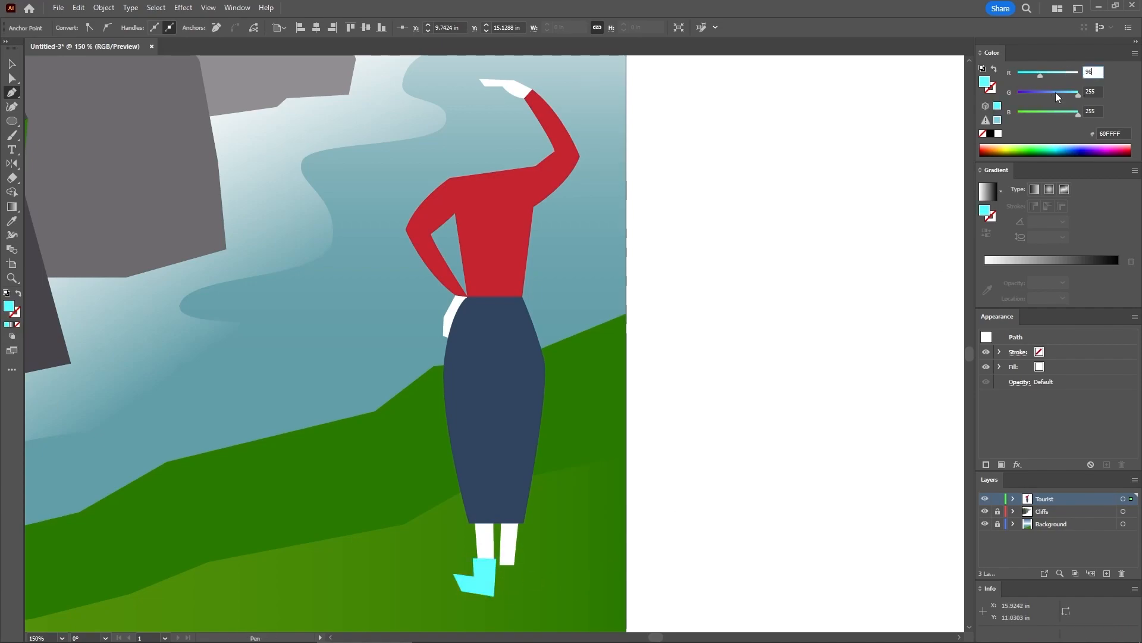
pyautogui.press('Tab')
pyautogui.write('56')
pyautogui.press('Tab')
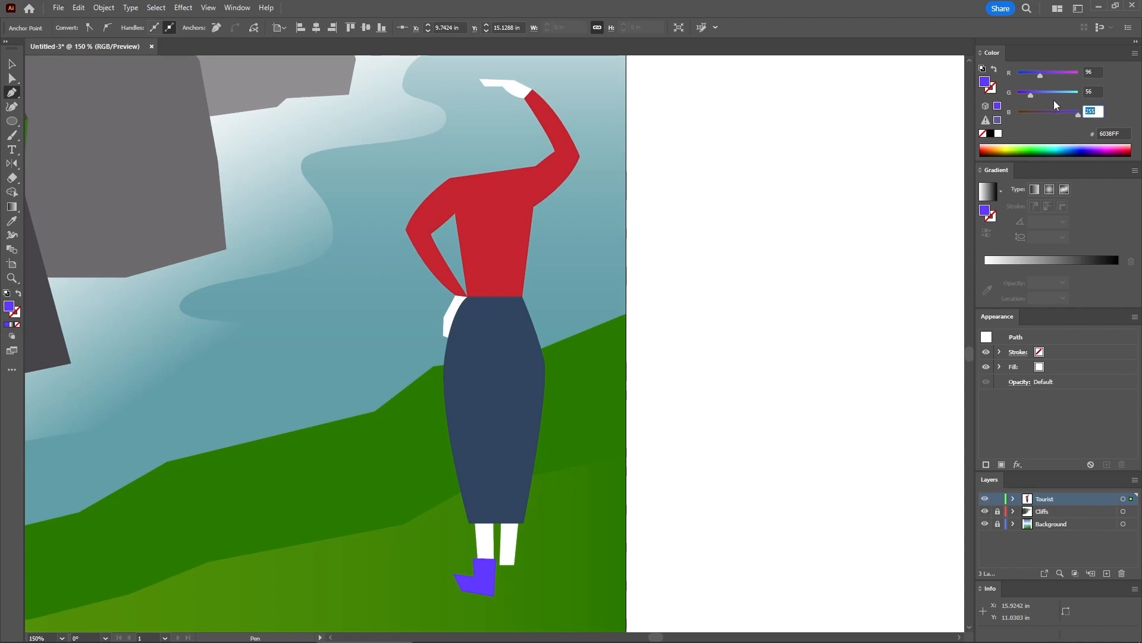
pyautogui.write('19')
pyautogui.press('Return')
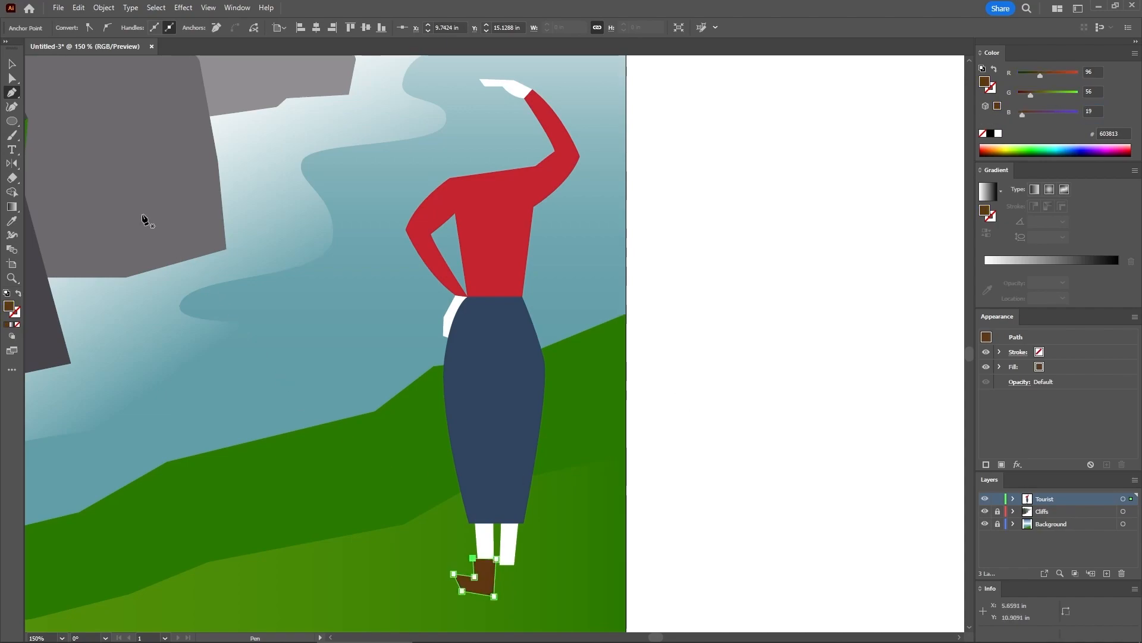
# Step: Duplicate the brown boot onto the other leg, placing the copy slightly higher
pyautogui.click(16, 65)
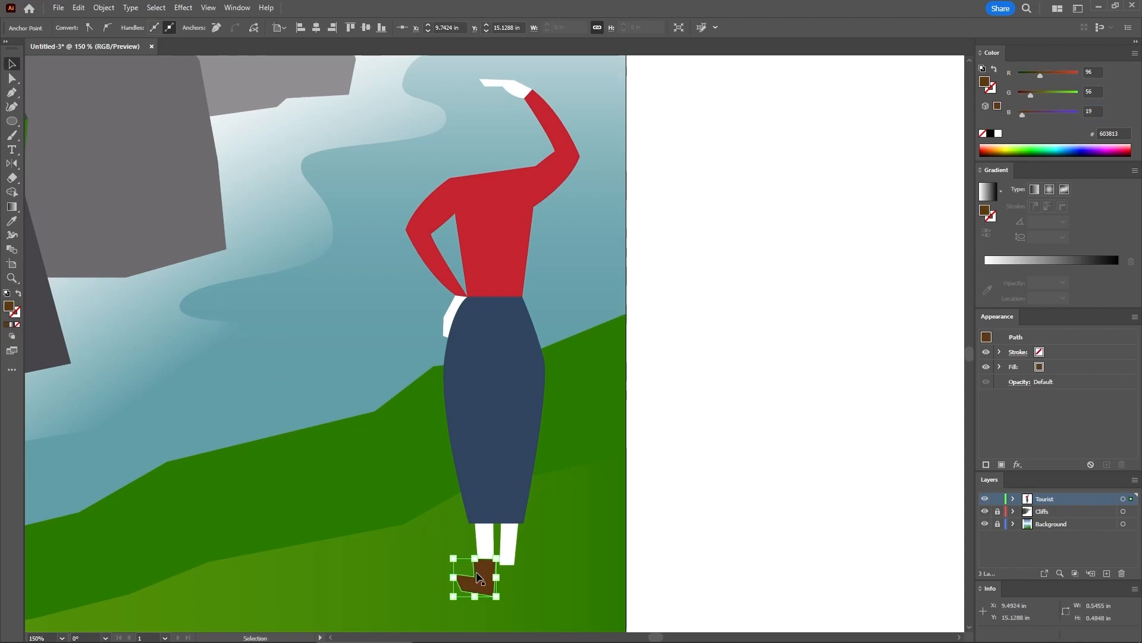
pyautogui.keyDown('alt'); pyautogui.moveTo(483, 578); pyautogui.dragTo(506, 566); pyautogui.keyUp('alt')
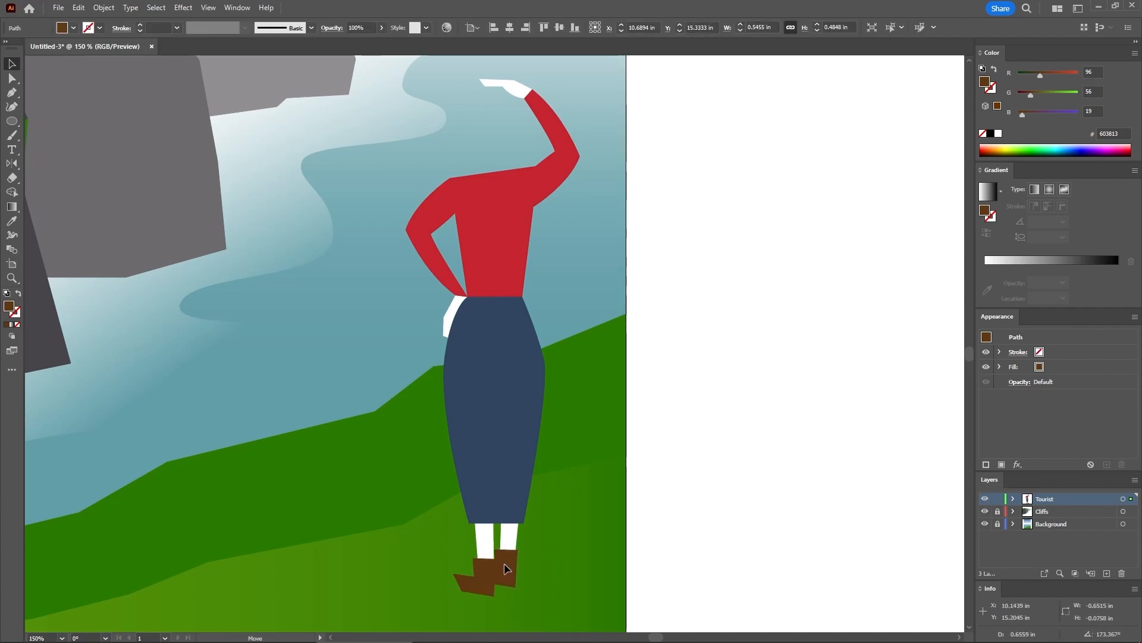
pyautogui.click(538, 548)
# Step: Adjust the upper inner corner anchor of the lower leg farther from the cliffs
pyautogui.press('a')
pyautogui.click(510, 538)
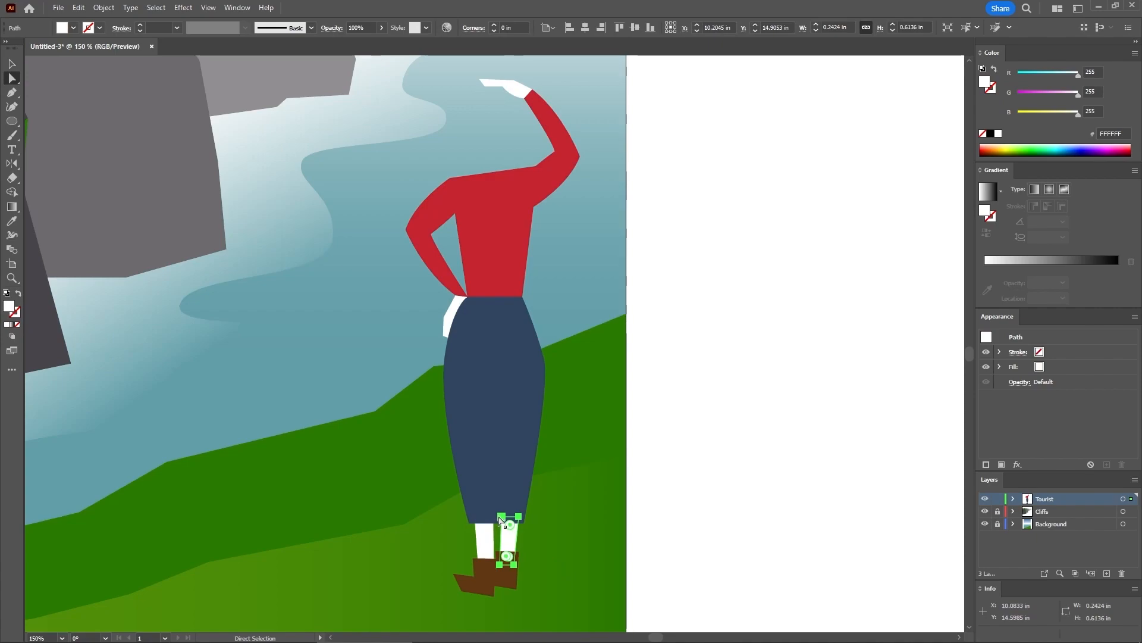
pyautogui.click(502, 515)
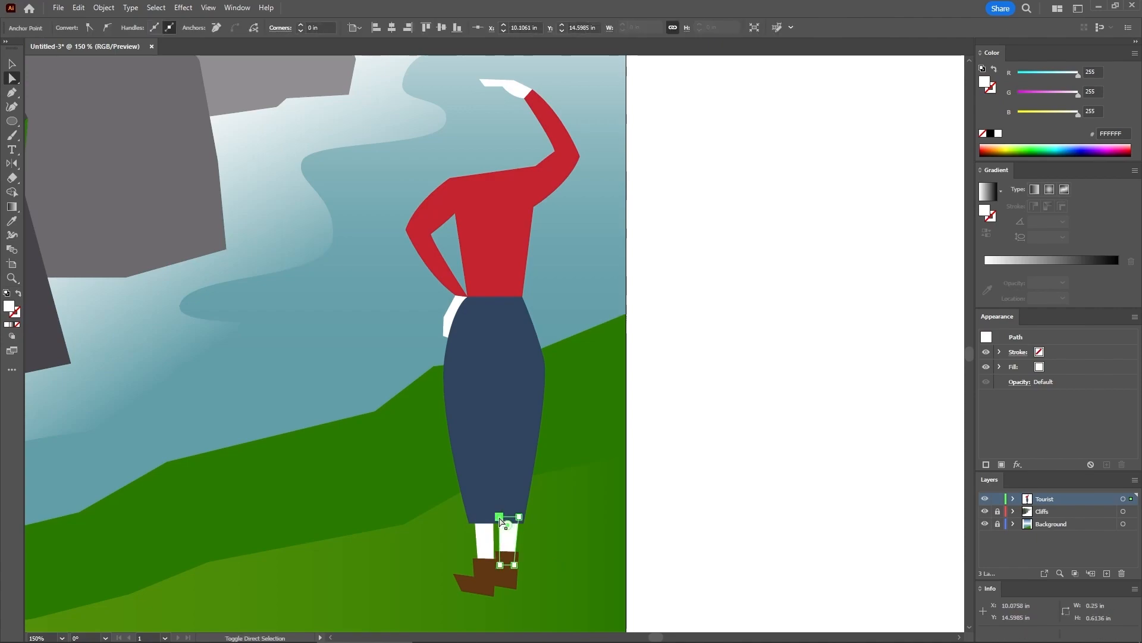
# Step: Smooth the skirt's hip anchor on the side away from the cliffs with the Anchor Point tool
pyautogui.click(520, 380)
pyautogui.click(544, 359)
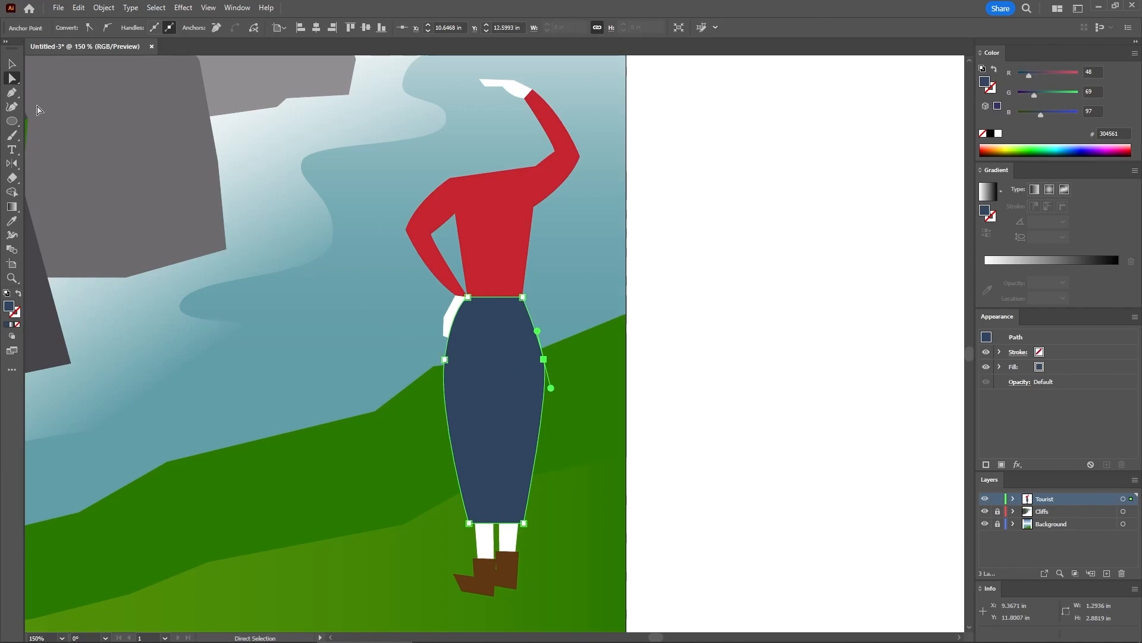
pyautogui.hotkey('shift', 'c')
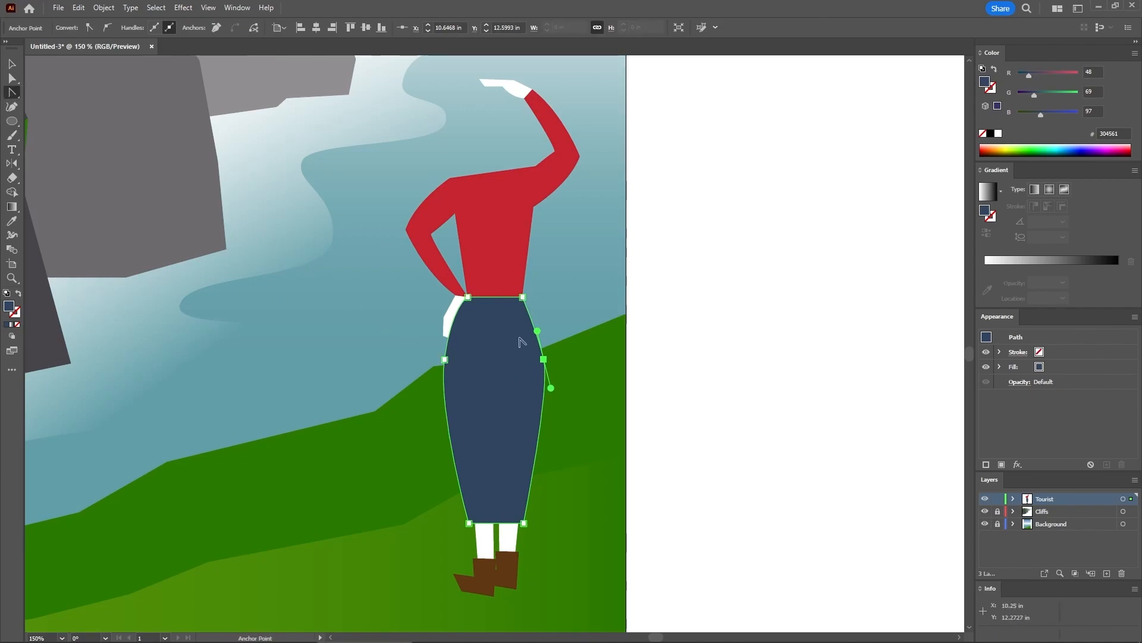
pyautogui.moveTo(545, 361); pyautogui.dragTo(550, 405)
pyautogui.keyDown('ctrl'); pyautogui.click(667, 353); pyautogui.keyUp('ctrl')
# Step: Draw a neck band about 0.58 in wide with a curved lower edge across the top of the torso
pyautogui.press('a')
pyautogui.click(498, 215)
pyautogui.press('v')
pyautogui.hotkey('ctrl', '=')
pyautogui.hotkey('ctrl', '=')
pyautogui.hotkey('ctrl', '-')
pyautogui.press('a')
pyautogui.click(11, 93)
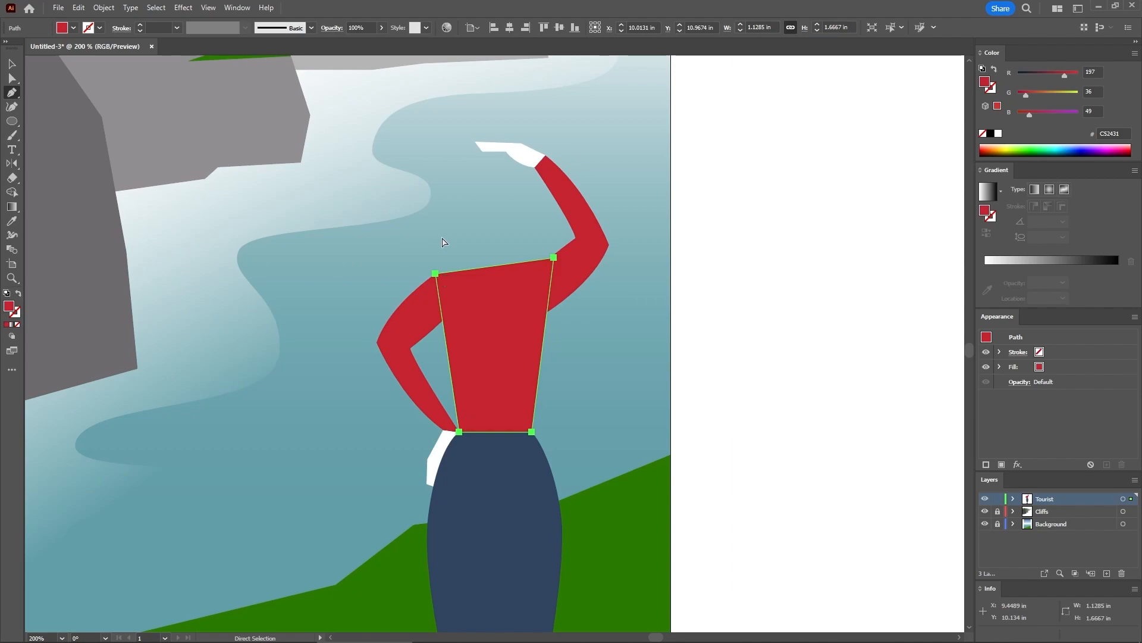
pyautogui.hotkey('ctrl', 'shift', 'a')
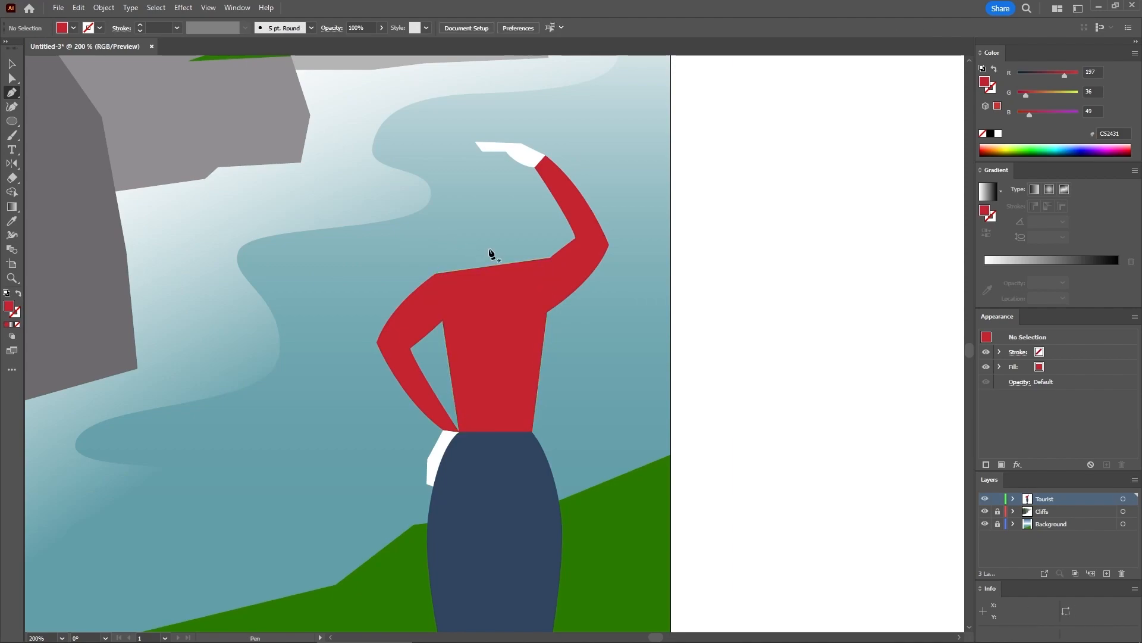
pyautogui.click(460, 243)
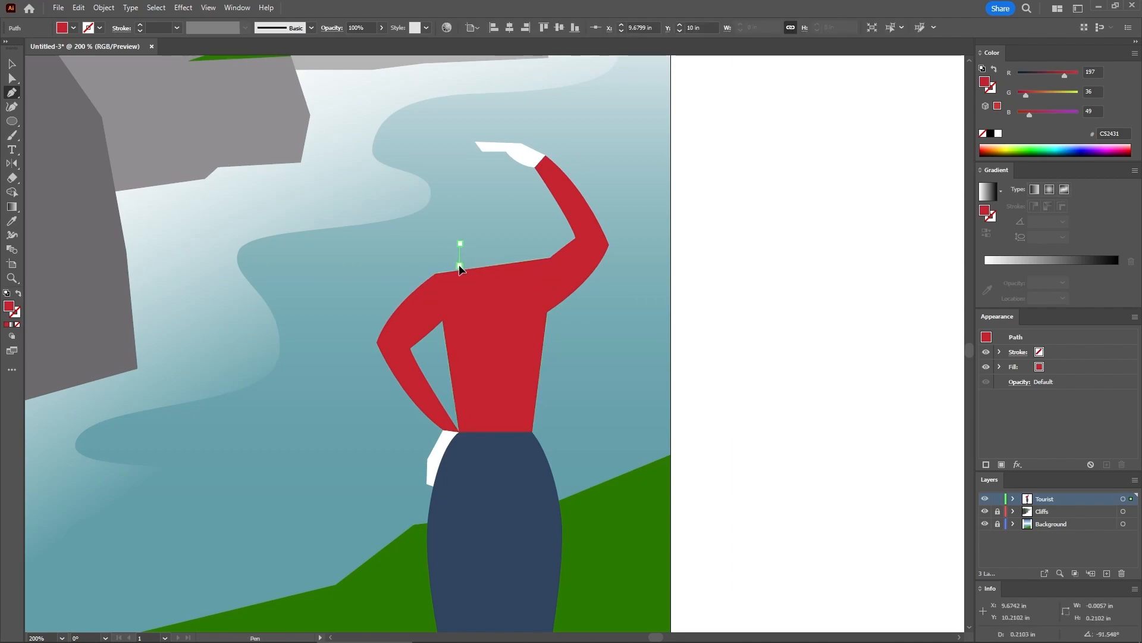
pyautogui.click(460, 265)
pyautogui.moveTo(527, 272); pyautogui.dragTo(560, 267)
pyautogui.click(530, 249)
pyautogui.click(460, 243)
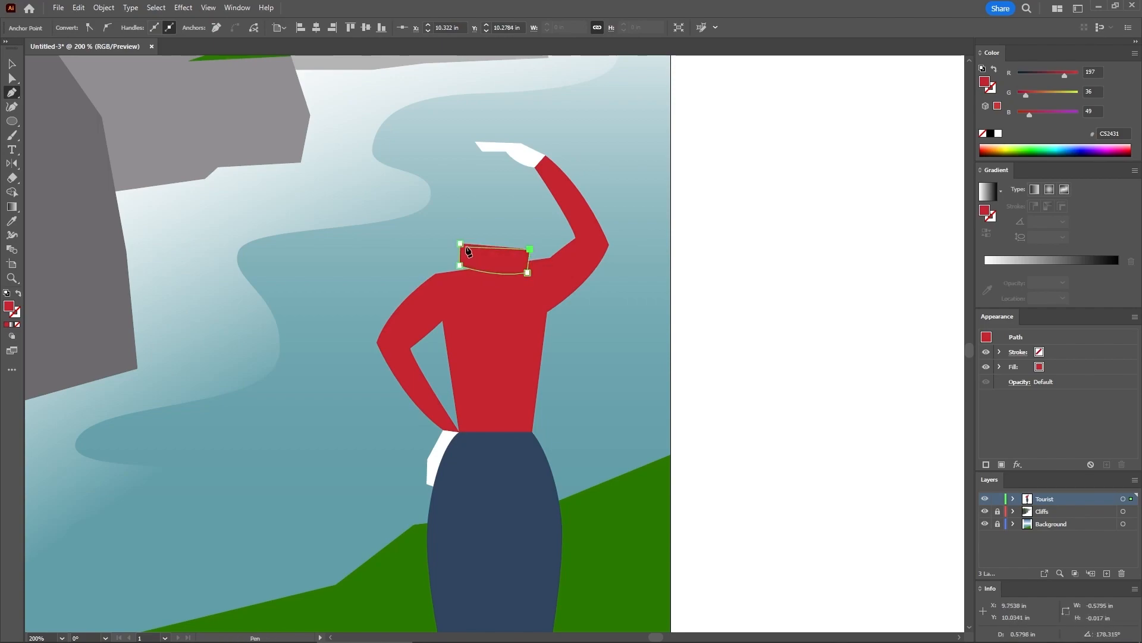
# Step: Fill the neck band with green, RGB 31, 122, 35
pyautogui.click(1091, 72)
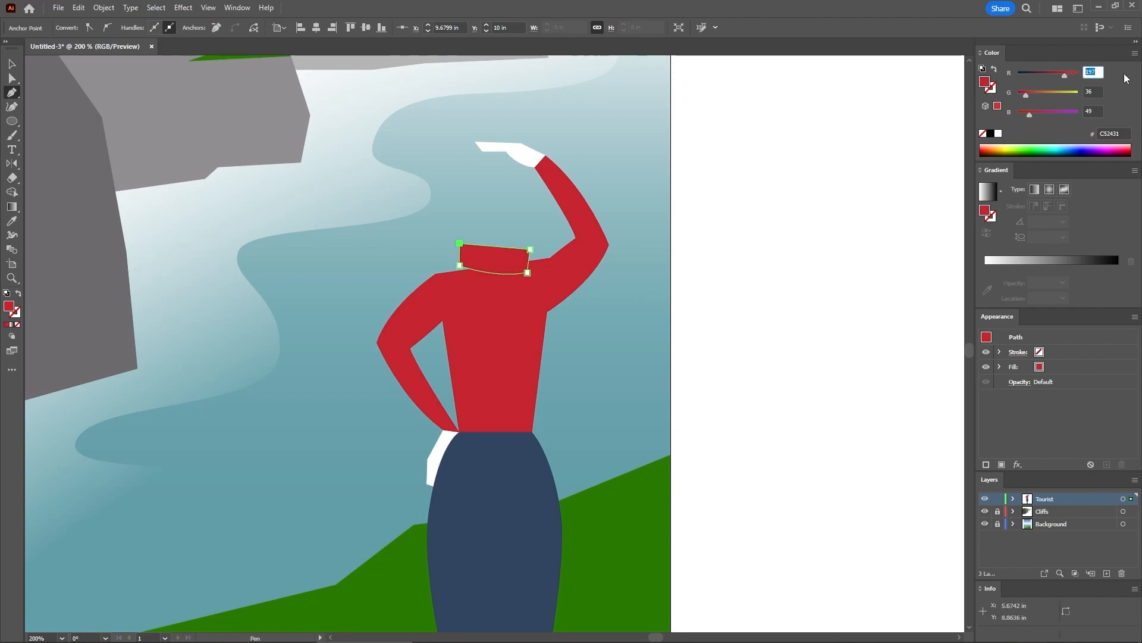
pyautogui.write('31')
pyautogui.press('Tab')
pyautogui.write('122')
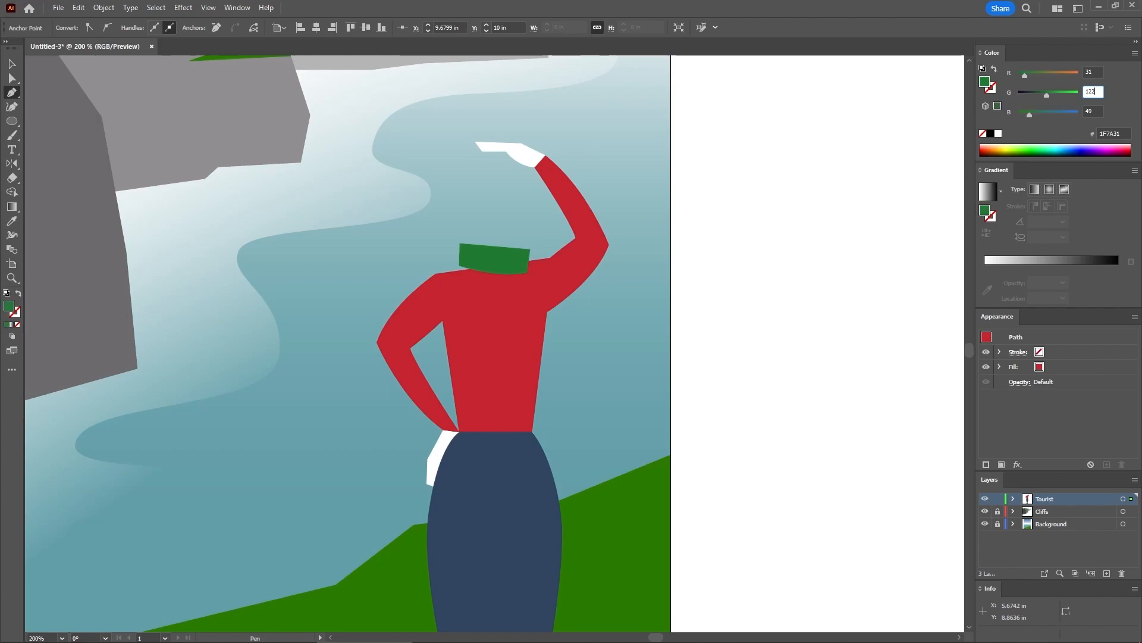
pyautogui.press('Tab')
pyautogui.write('3')
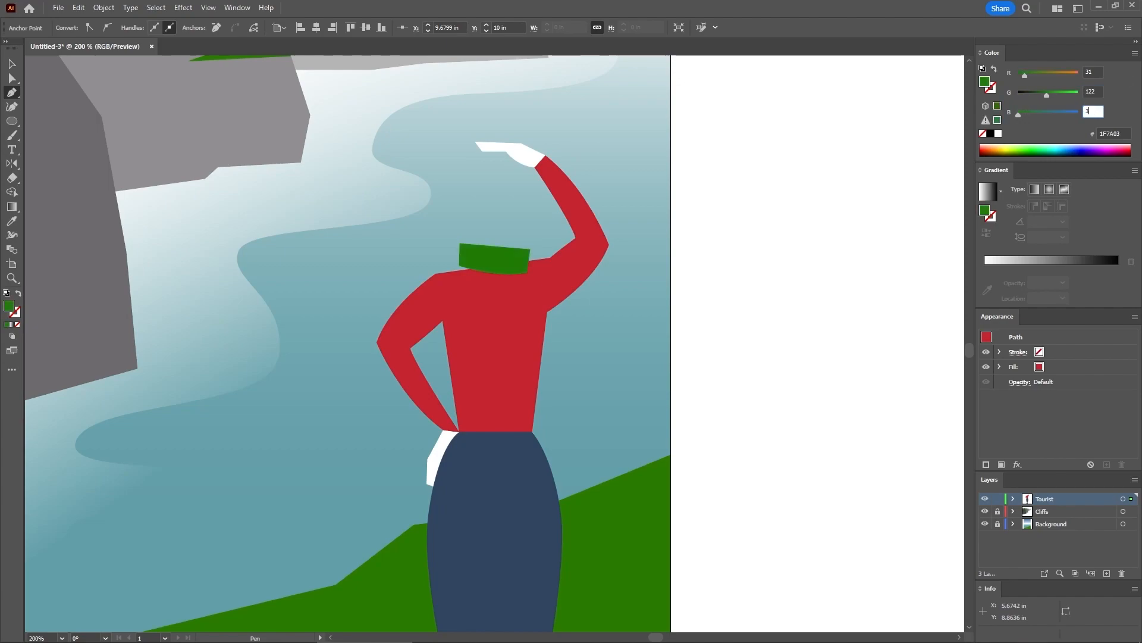
pyautogui.press('Return')
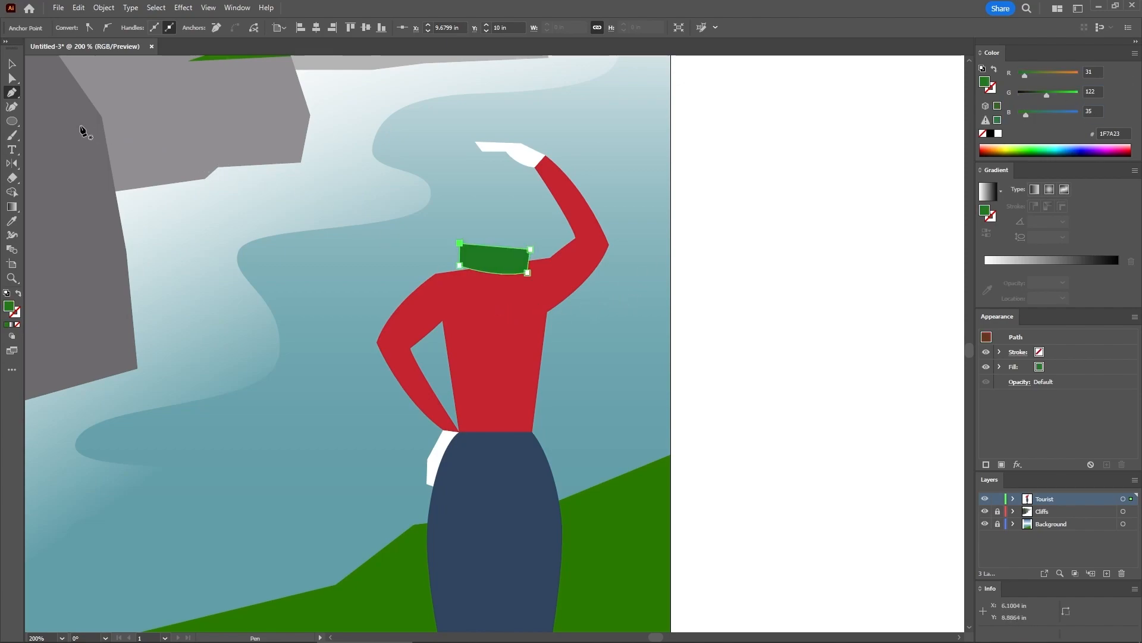
pyautogui.keyDown('ctrl'); pyautogui.click(411, 241); pyautogui.keyUp('ctrl')
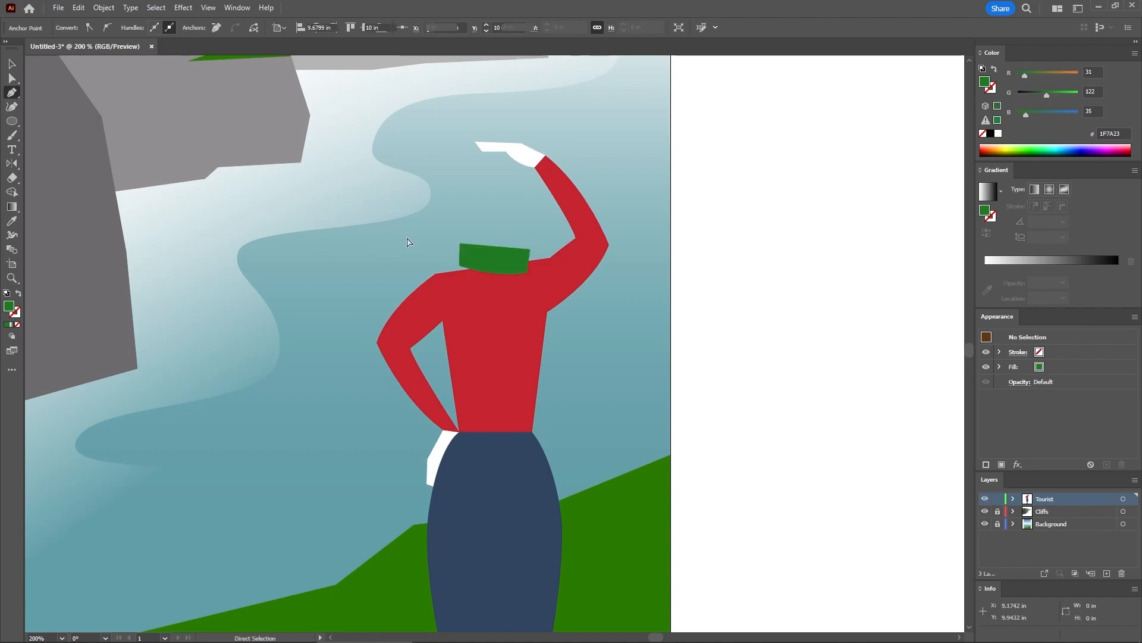
# Step: Draw two green leaf-shaped scarf tails from the neck band's cliff-side end, one hanging down and one pointing outward
pyautogui.click(473, 260)
pyautogui.click(443, 290)
pyautogui.moveTo(443, 290); pyautogui.dragTo(442, 322)
pyautogui.click(442, 290)
pyautogui.moveTo(473, 260); pyautogui.dragTo(475, 231)
pyautogui.keyDown('ctrl'); pyautogui.click(468, 235); pyautogui.keyUp('ctrl')
pyautogui.click(467, 258)
pyautogui.moveTo(420, 264); pyautogui.dragTo(399, 284)
pyautogui.click(421, 264)
pyautogui.moveTo(467, 258); pyautogui.dragTo(493, 234)
pyautogui.keyDown('ctrl'); pyautogui.click(494, 237); pyautogui.keyUp('ctrl')
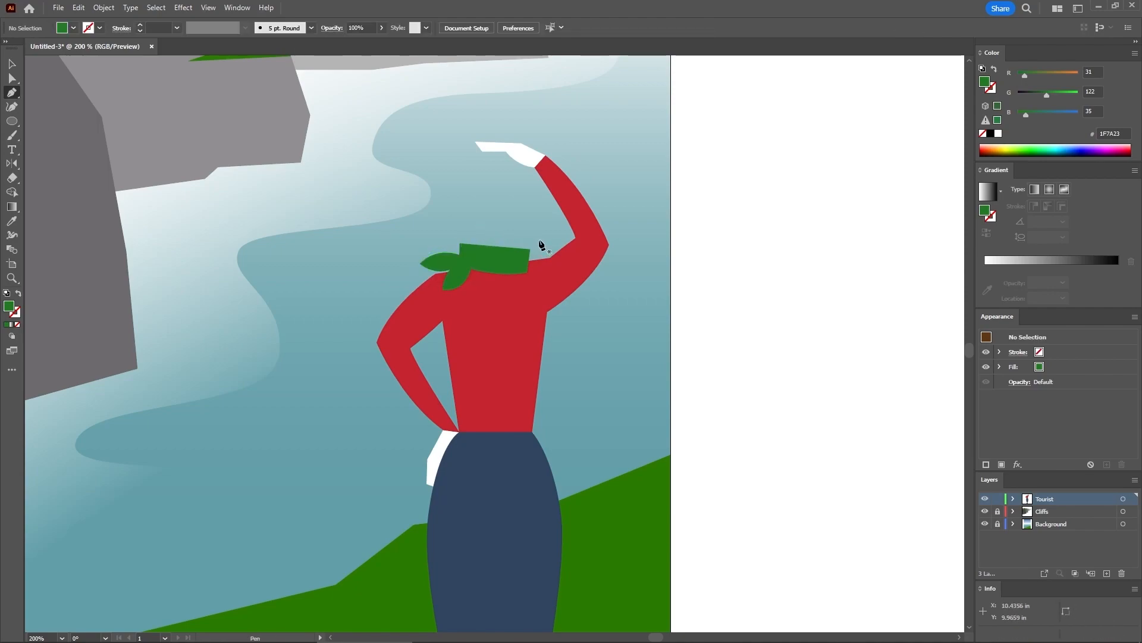
# Step: Draw a 0.8 in wide and 0.8 in high circle for the tourist's head over the water beside the figure
pyautogui.click(13, 122)
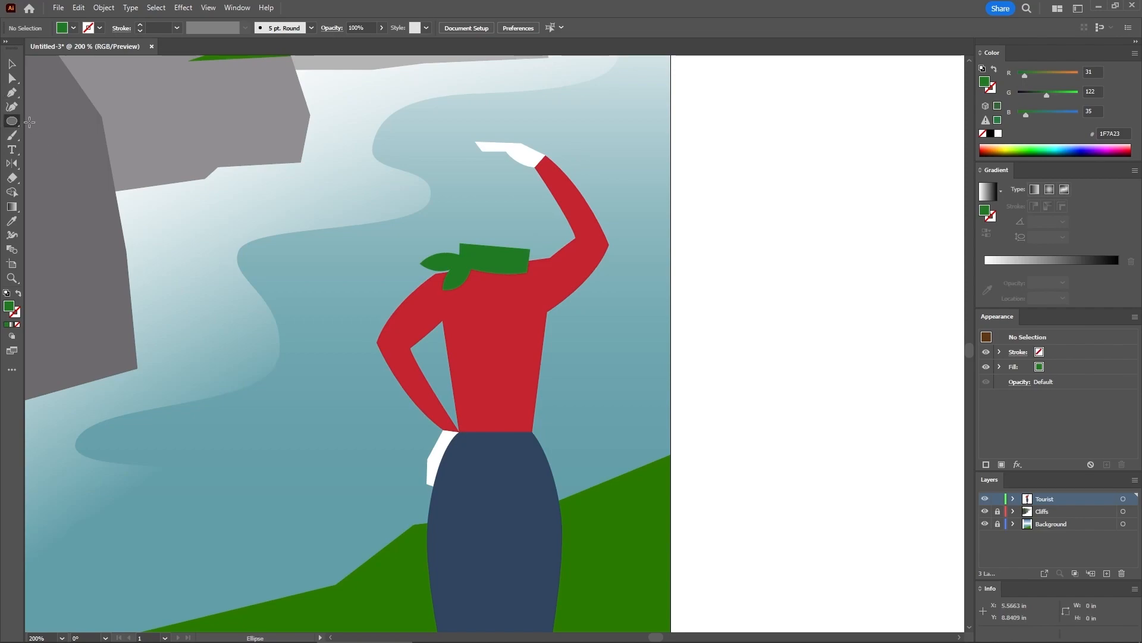
pyautogui.click(269, 193)
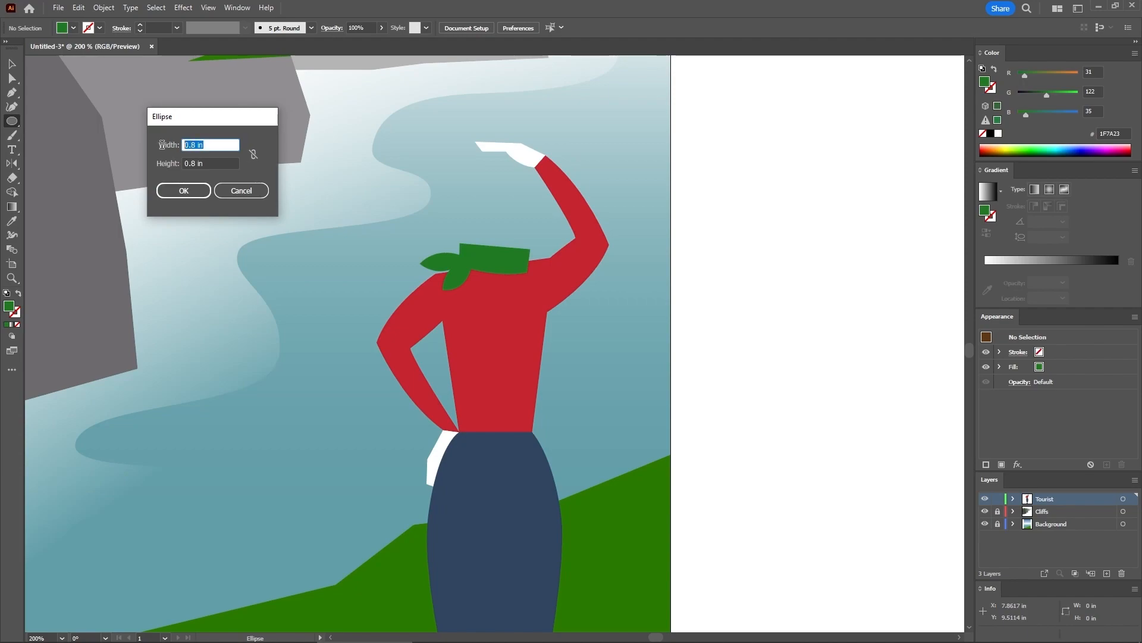
pyautogui.click(184, 189)
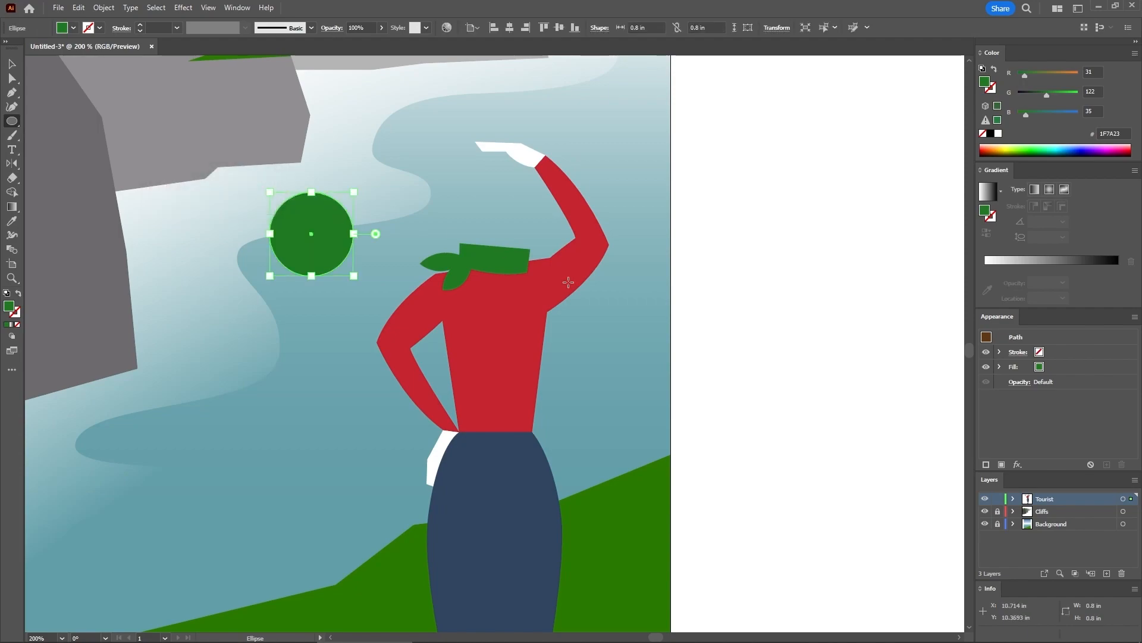
# Step: Fill the head circle with brown, RGB 98, 55, 26
pyautogui.moveTo(1096, 72); pyautogui.dragTo(1051, 71)
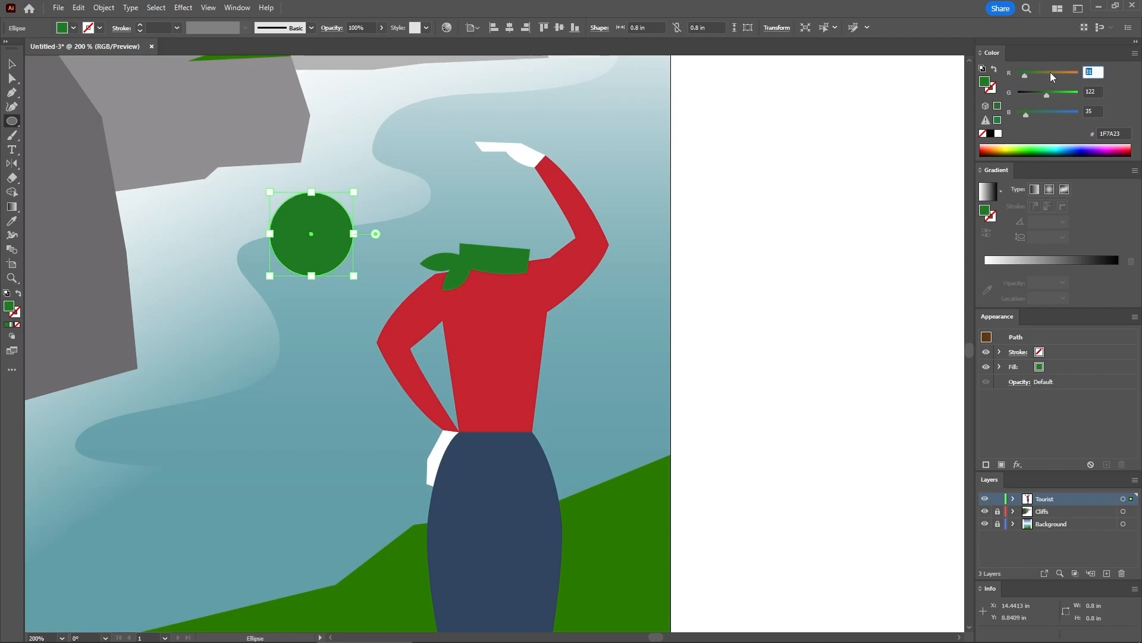
pyautogui.write('98')
pyautogui.press('Tab')
pyautogui.write('55')
pyautogui.press('Tab')
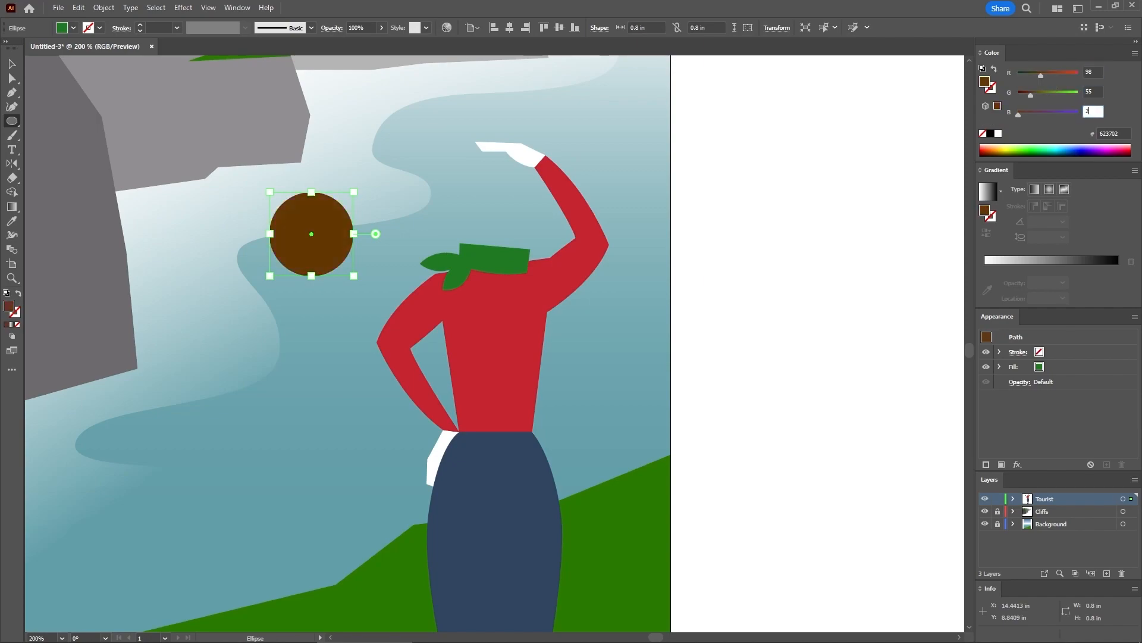
pyautogui.write('26')
pyautogui.press('Return')
# Step: Move the brown circle onto the figure's neck so it overlaps the upper part of the green scarf
pyautogui.click(12, 64)
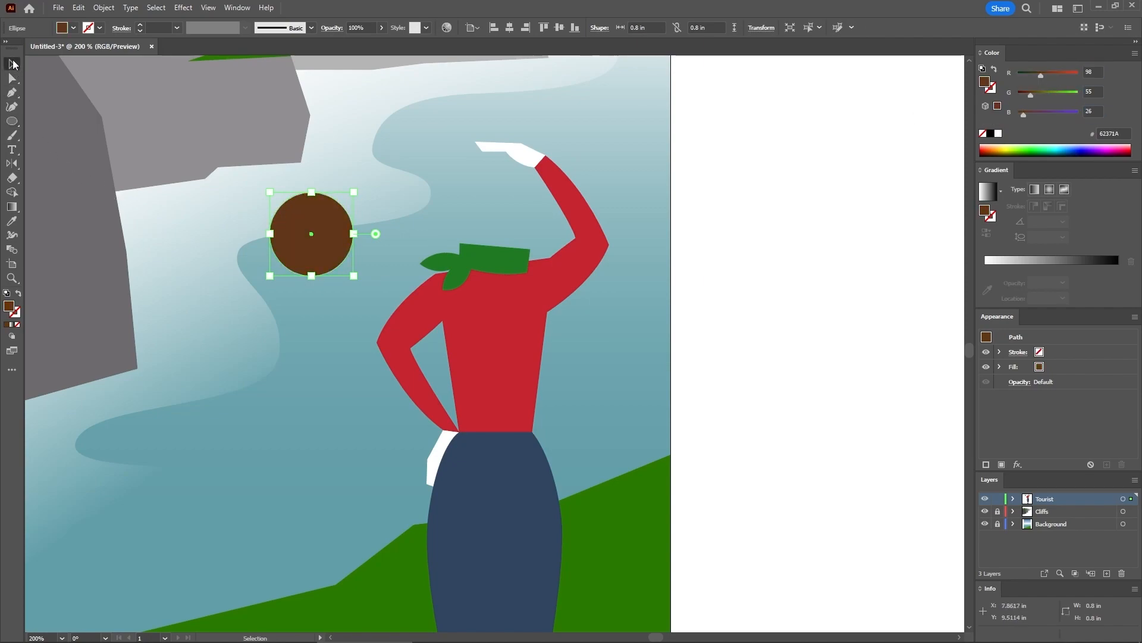
pyautogui.moveTo(321, 218); pyautogui.dragTo(495, 204)
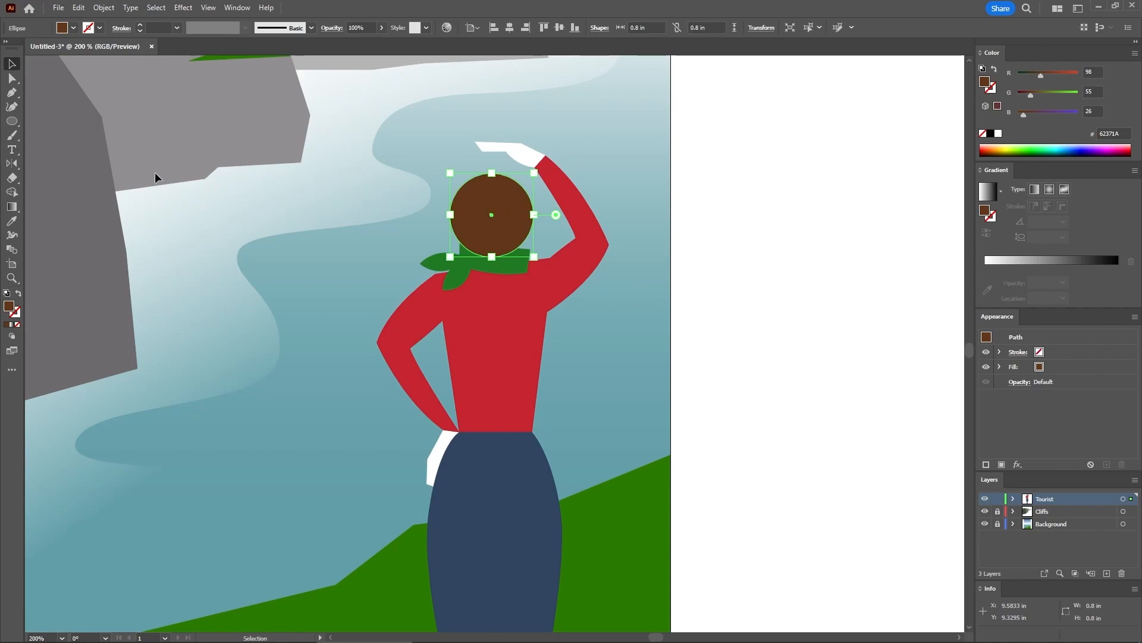
pyautogui.click(240, 179)
# Step: Draw a brown hair shape along the head's lower half, with its tip flicking outward toward the raised arm
pyautogui.press('p')
pyautogui.click(451, 215)
pyautogui.moveTo(479, 263); pyautogui.dragTo(509, 278)
pyautogui.moveTo(558, 236); pyautogui.dragTo(534, 184)
pyautogui.click(533, 214)
pyautogui.click(450, 215)
pyautogui.keyDown('ctrl'); pyautogui.click(545, 215); pyautogui.keyUp('ctrl')
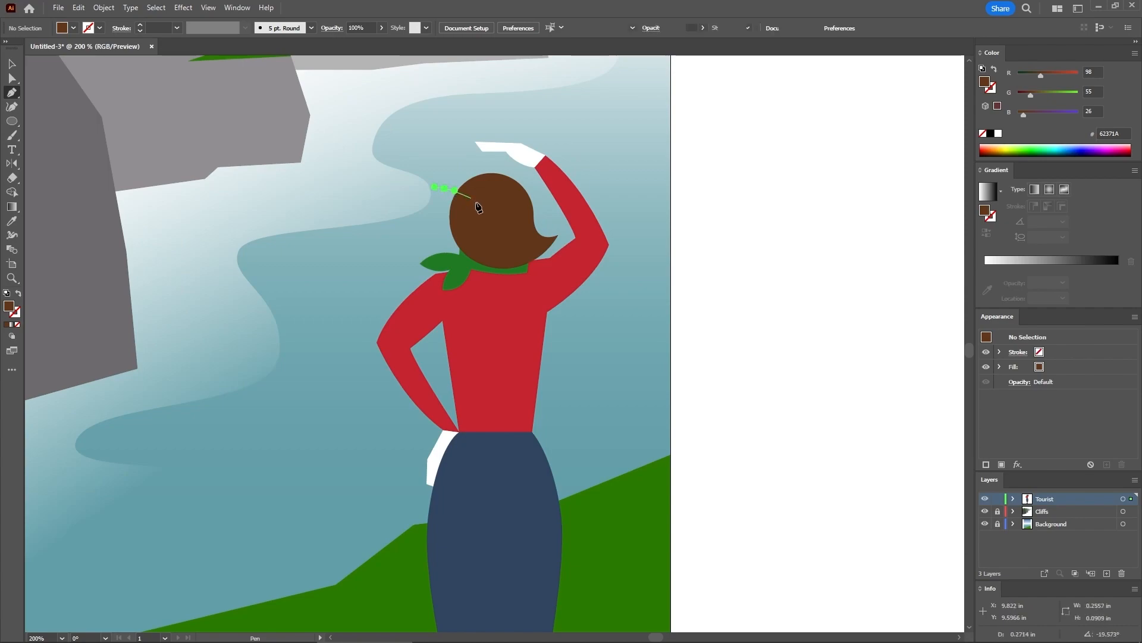
# Step: Draw a tilted wide-brimmed hat with a dented crown, about 1.27 in wide and 0.72 in high, on the head
pyautogui.moveTo(447, 190); pyautogui.dragTo(483, 214)
pyautogui.moveTo(553, 207); pyautogui.dragTo(483, 141)
pyautogui.click(522, 151)
pyautogui.click(468, 140)
pyautogui.click(466, 160)
pyautogui.moveTo(436, 157); pyautogui.dragTo(425, 156)
pyautogui.click(444, 189)
pyautogui.moveTo(481, 206); pyautogui.dragTo(509, 187)
pyautogui.press('v')
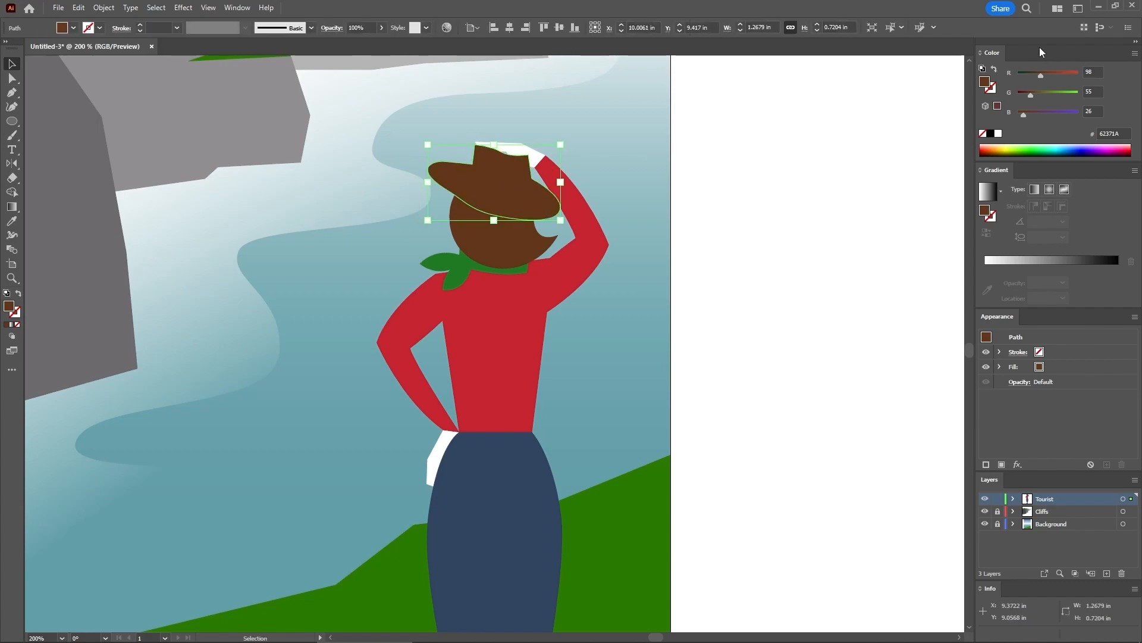
# Step: Fill the hat with dark blue, RGB 49, 68, 100
pyautogui.click(1092, 71)
pyautogui.write('49')
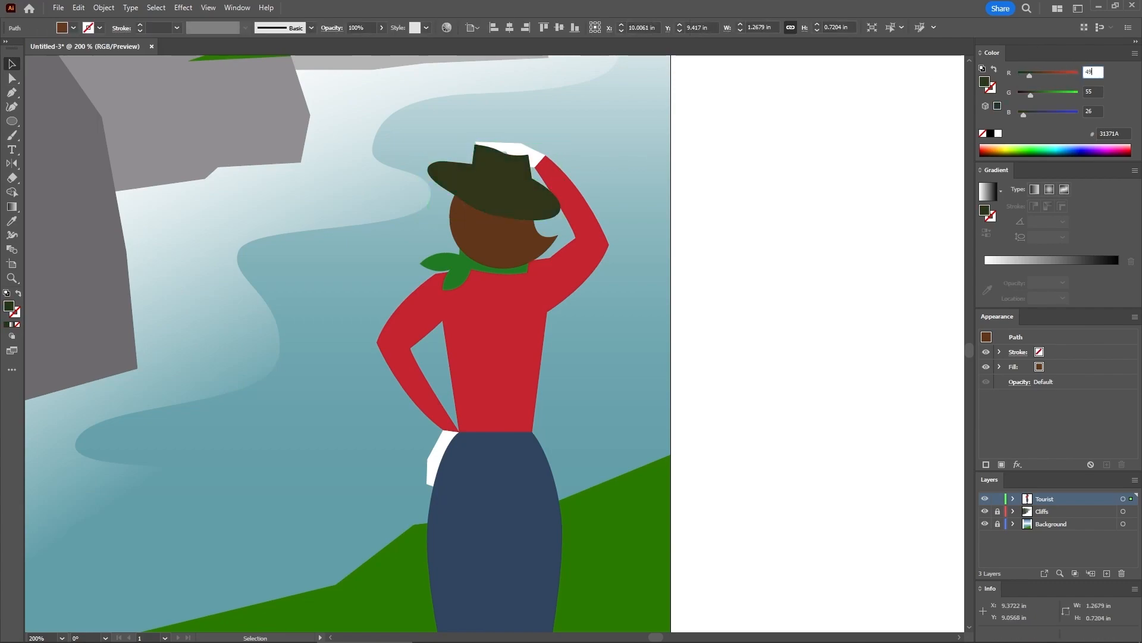
pyautogui.write('68')
pyautogui.press('Tab')
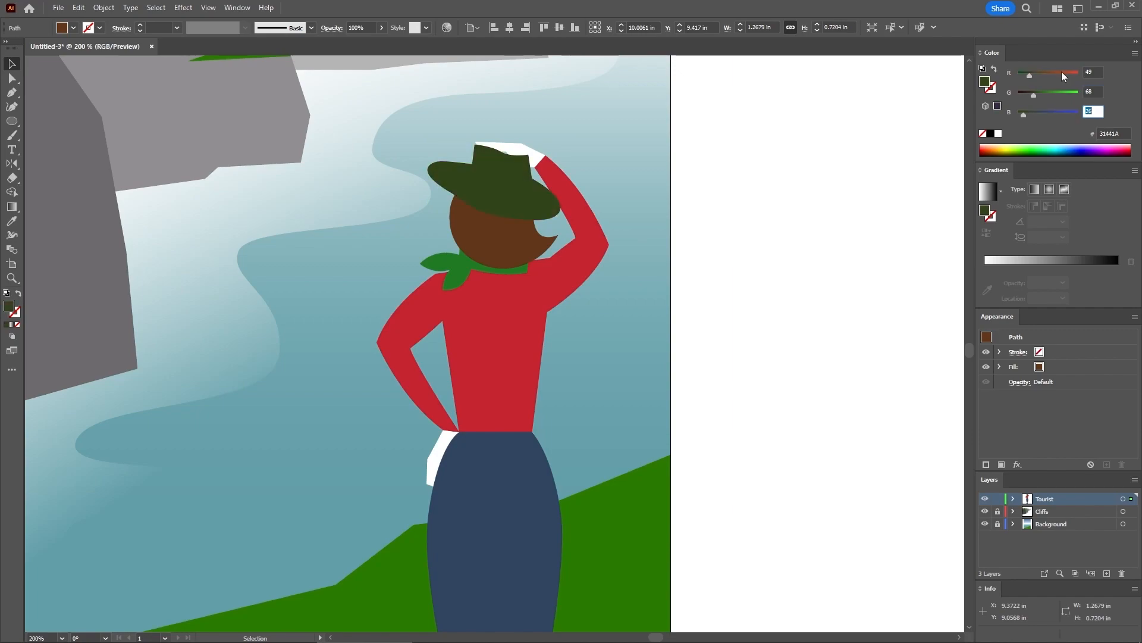
pyautogui.write('100')
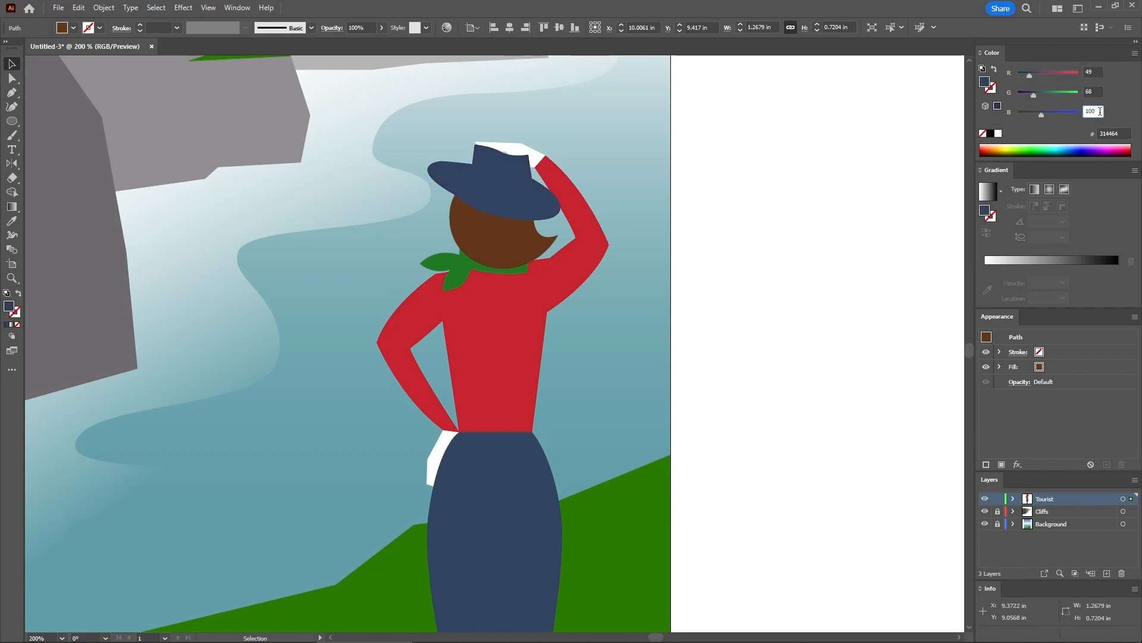
pyautogui.press('Return')
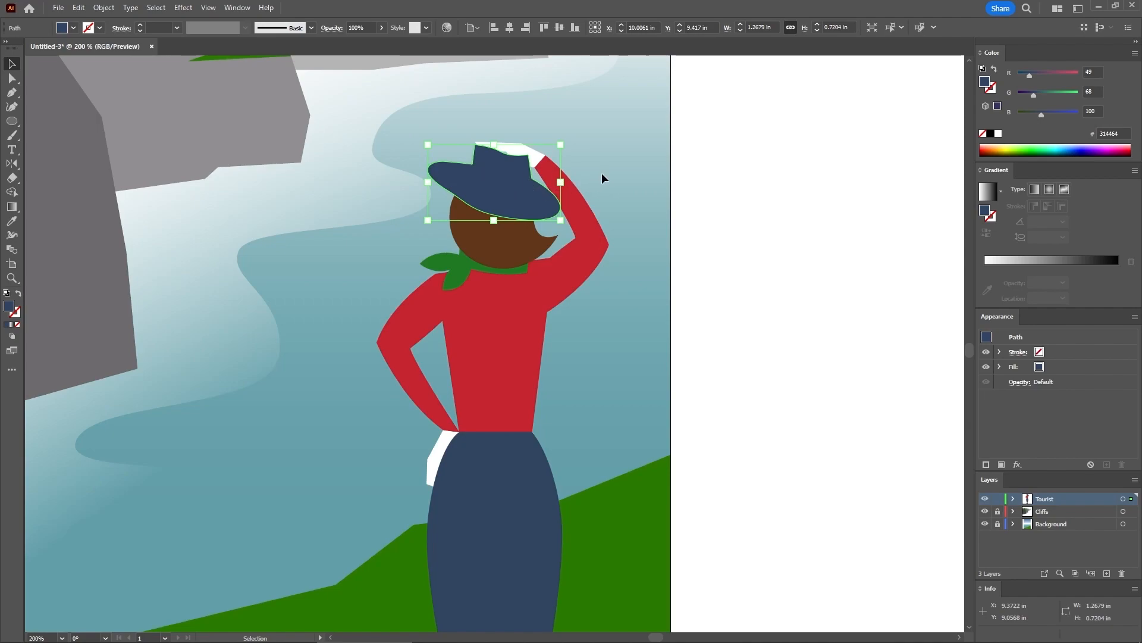
pyautogui.click(614, 161)
# Step: Draw a curved band about 0.95 in wide across the base of the hat's crown and fill it with the sweater's sampled red
pyautogui.press('p')
pyautogui.click(531, 178)
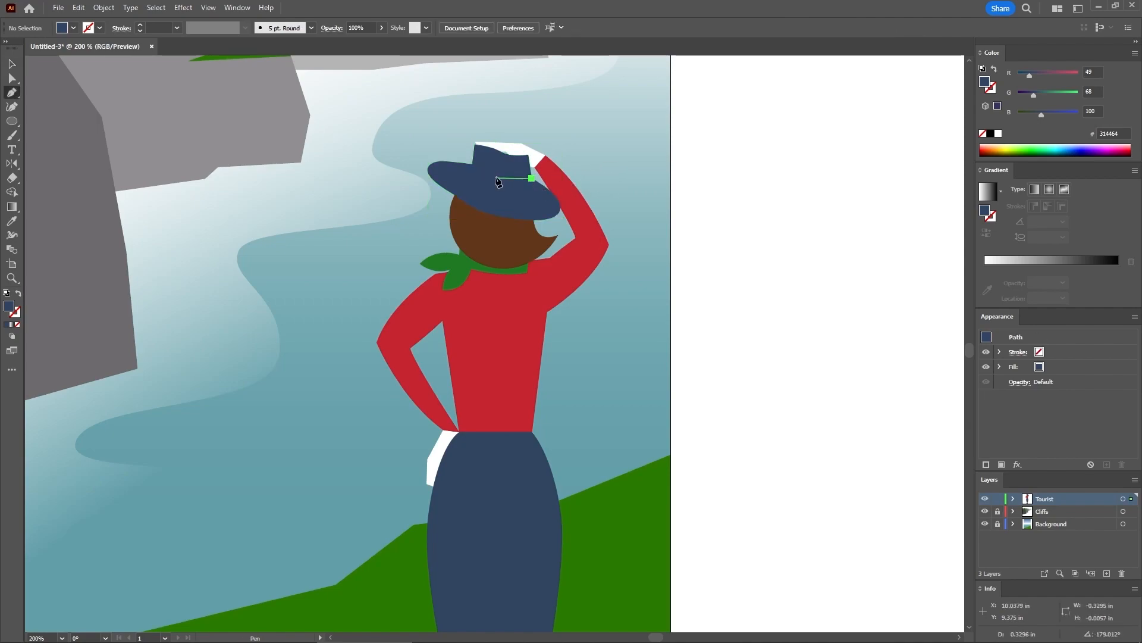
pyautogui.moveTo(472, 163); pyautogui.dragTo(462, 152)
pyautogui.moveTo(562, 171); pyautogui.dragTo(598, 165)
pyautogui.click(562, 172)
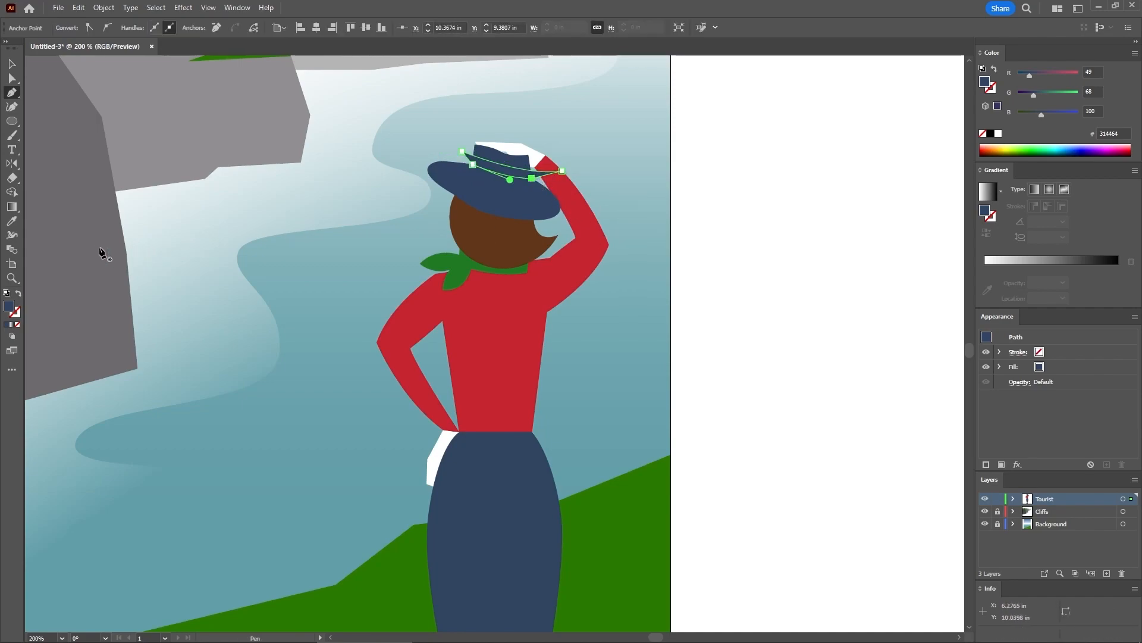
pyautogui.press('i')
pyautogui.click(503, 308)
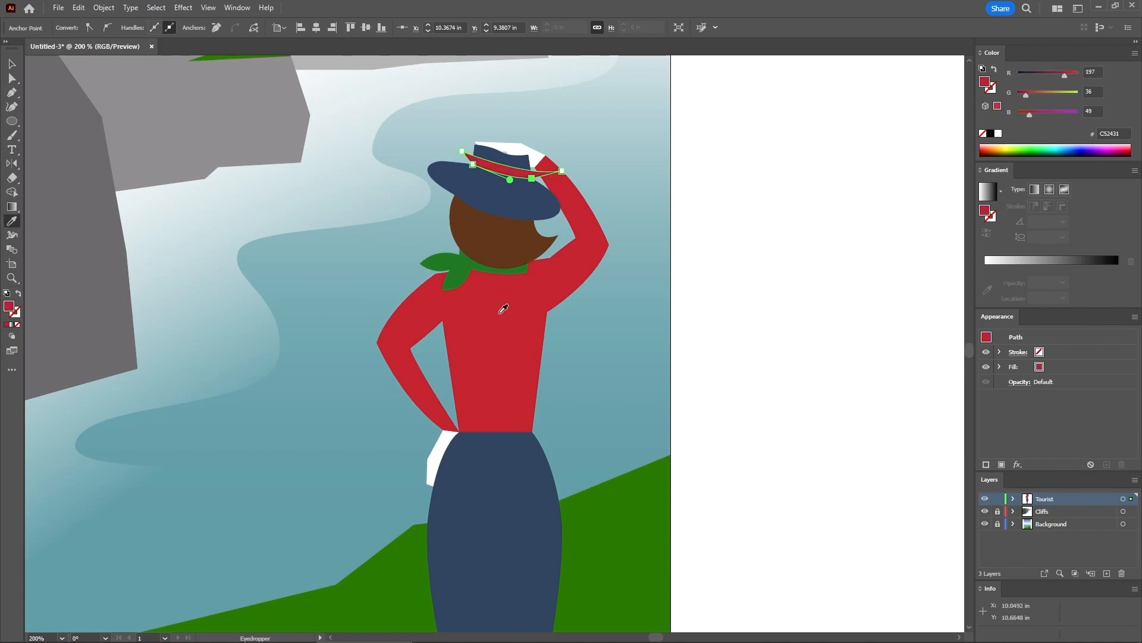
# Step: Trim the red hat band's two ends that stick out beyond the crown with the Shape Builder tool
pyautogui.click(12, 64)
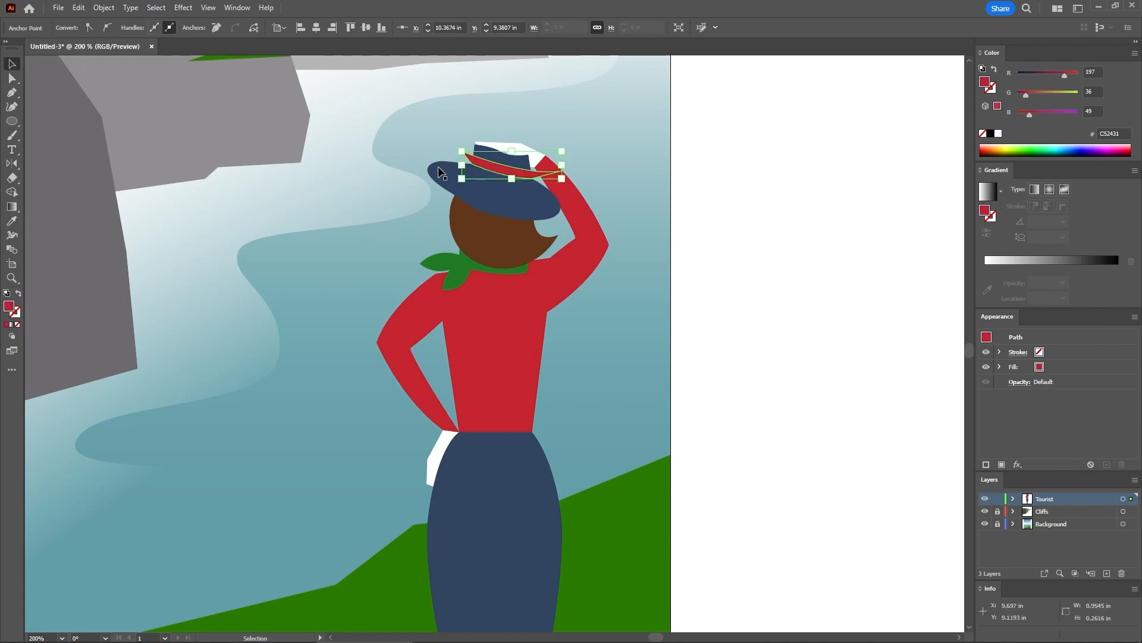
pyautogui.keyDown('shift'); pyautogui.click(527, 195); pyautogui.keyUp('shift')
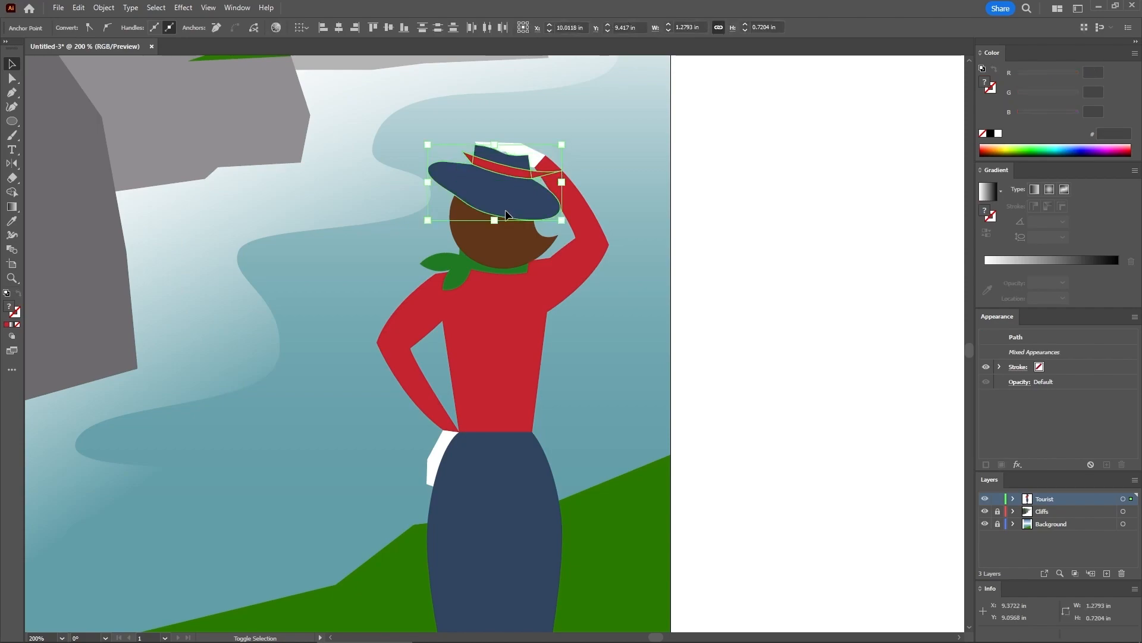
pyautogui.click(12, 192)
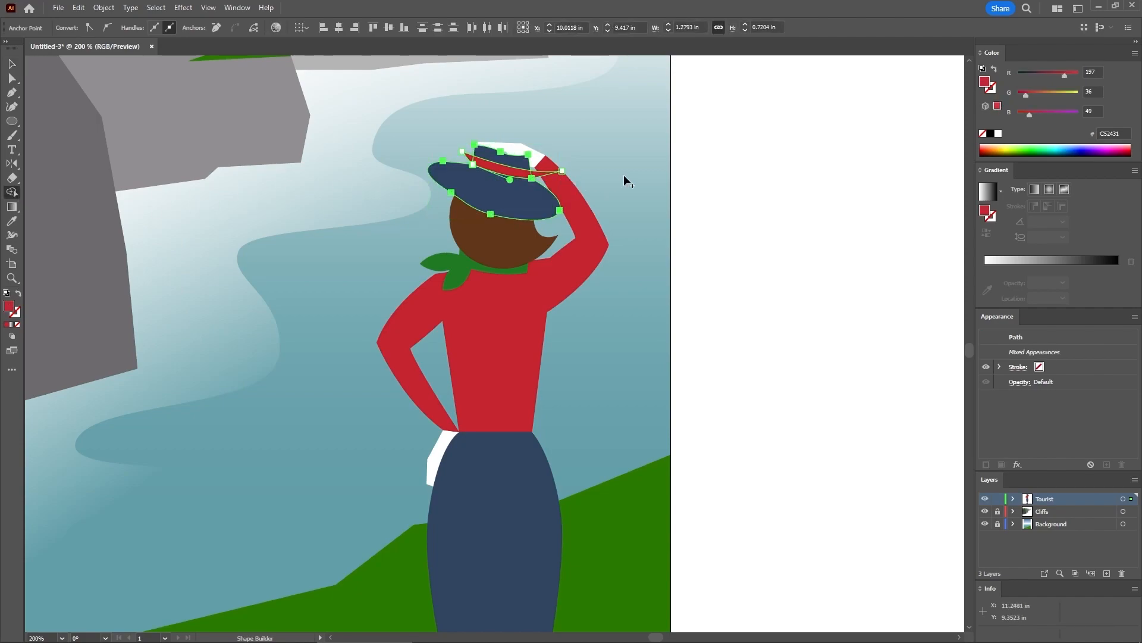
pyautogui.keyDown('alt'); pyautogui.click(542, 174); pyautogui.keyUp('alt')
pyautogui.keyDown('alt'); pyautogui.click(469, 156); pyautogui.keyUp('alt')
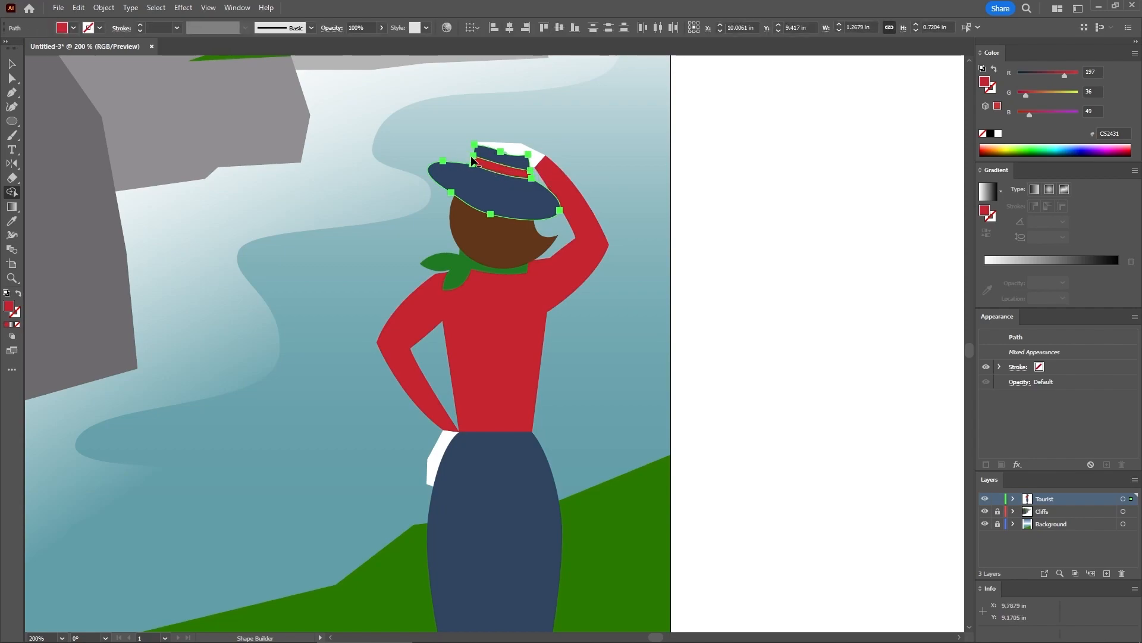
pyautogui.keyDown('ctrl'); pyautogui.click(624, 159); pyautogui.keyUp('ctrl')
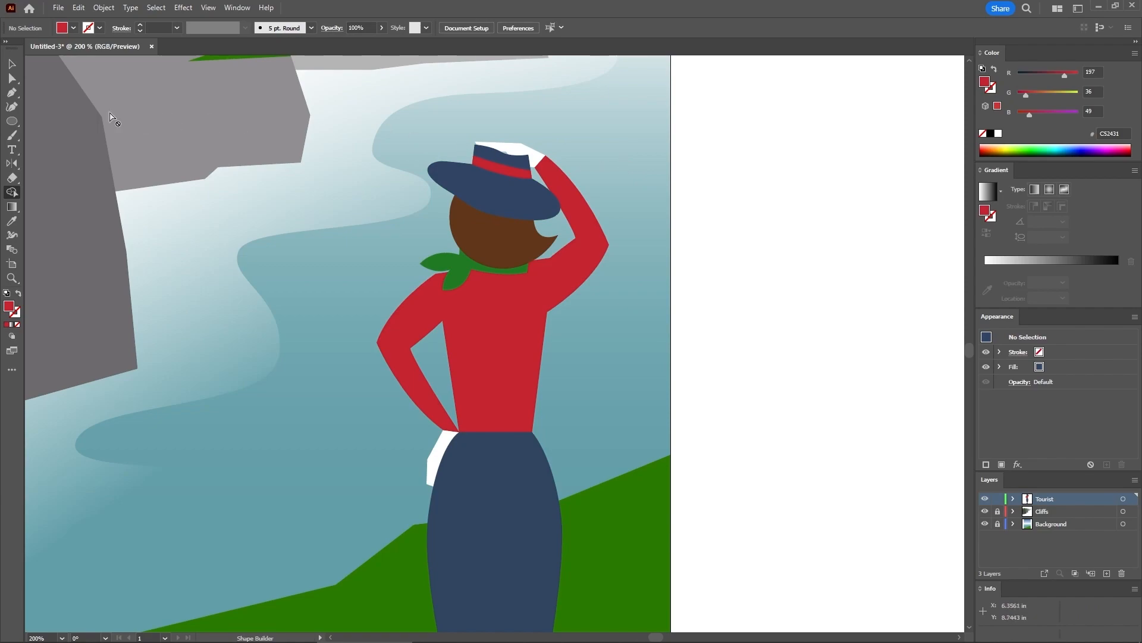
# Step: Deepen the downward curve of the green neck band's lower edge by adjusting its anchor handle
pyautogui.click(13, 79)
pyautogui.click(526, 273)
pyautogui.moveTo(494, 279); pyautogui.dragTo(497, 290)
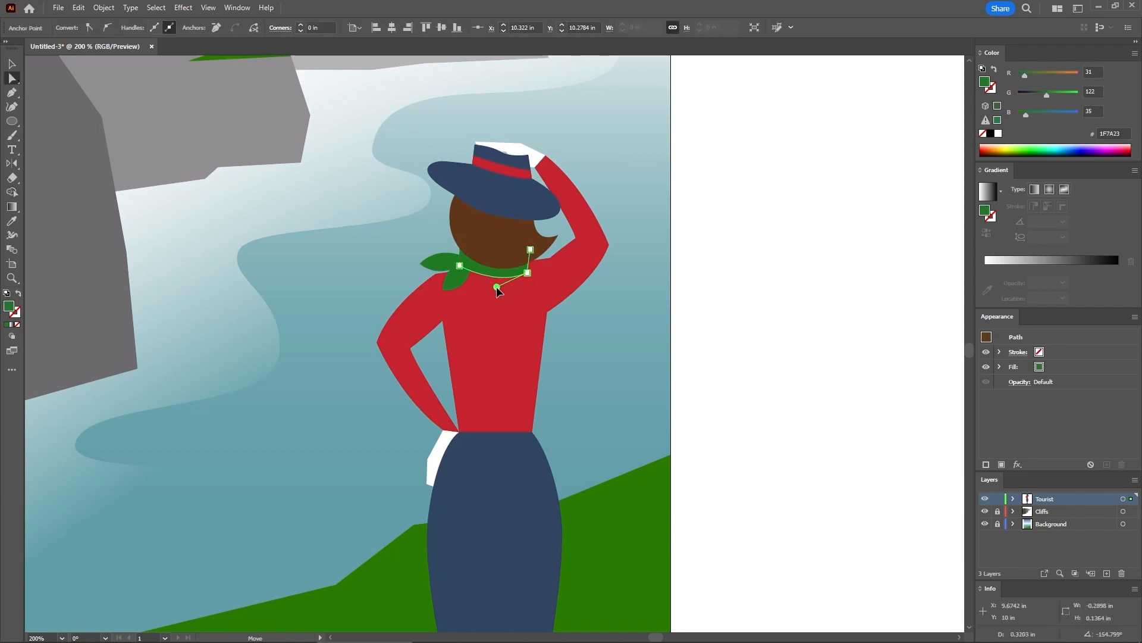
# Step: Slim the hand resting on the hip by moving its outer anchors in toward the skirt
pyautogui.moveTo(433, 420); pyautogui.dragTo(429, 479)
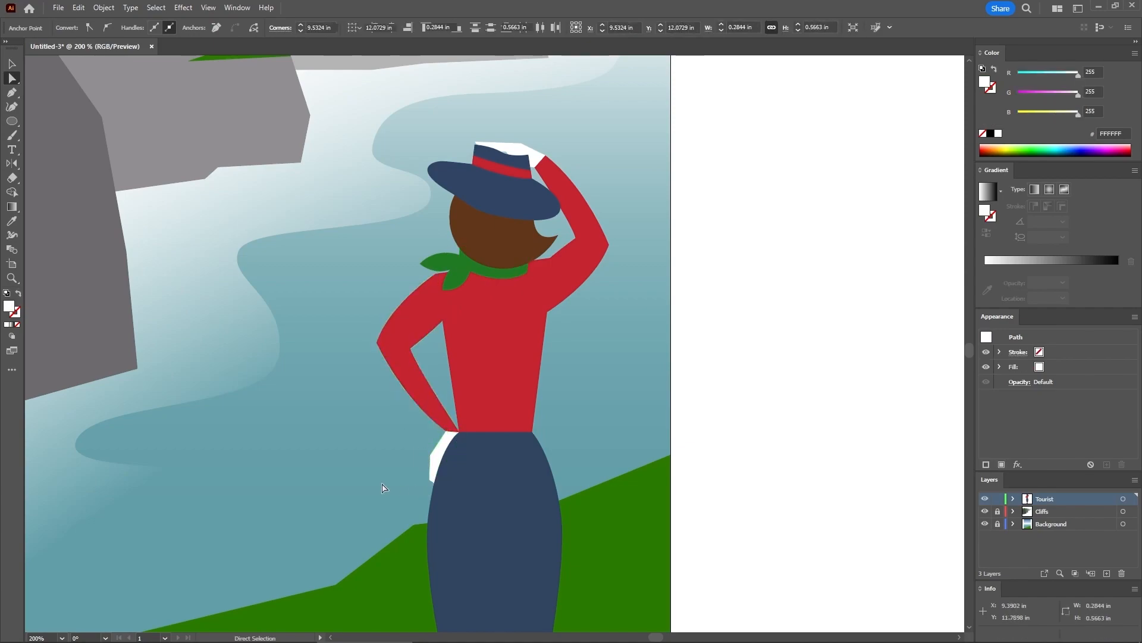
pyautogui.click(384, 487)
pyautogui.hotkey('ctrl', '0')
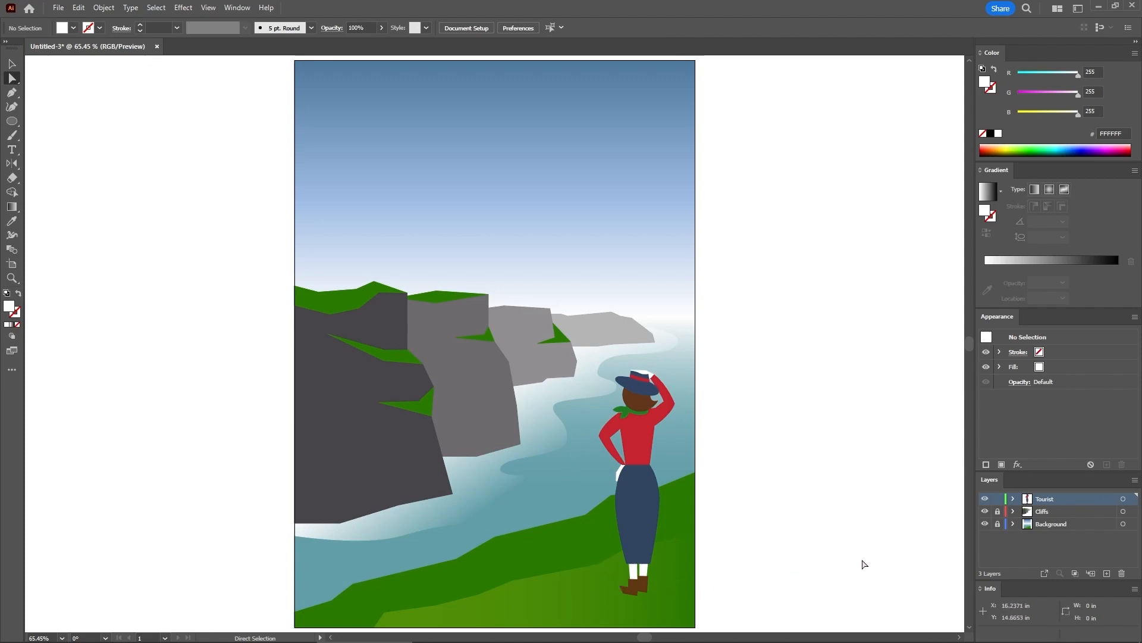
# Step: Lock the Tourist layer and add a new layer named Text above it
pyautogui.click(998, 500)
pyautogui.click(1108, 571)
pyautogui.doubleClick(1047, 499)
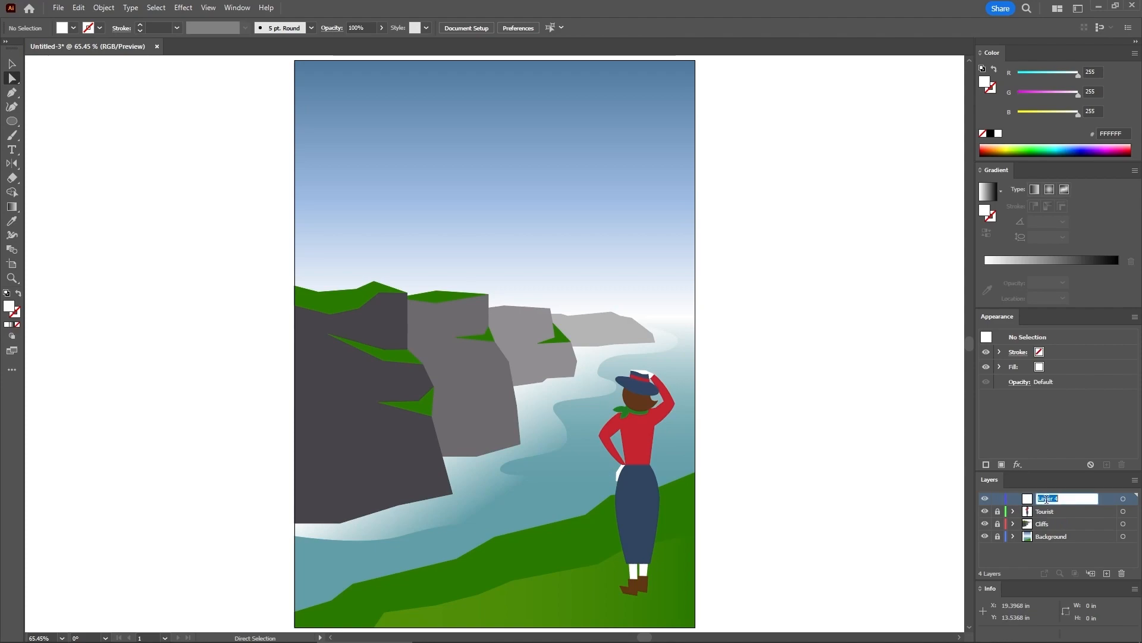
pyautogui.write('Text')
pyautogui.press('Return')
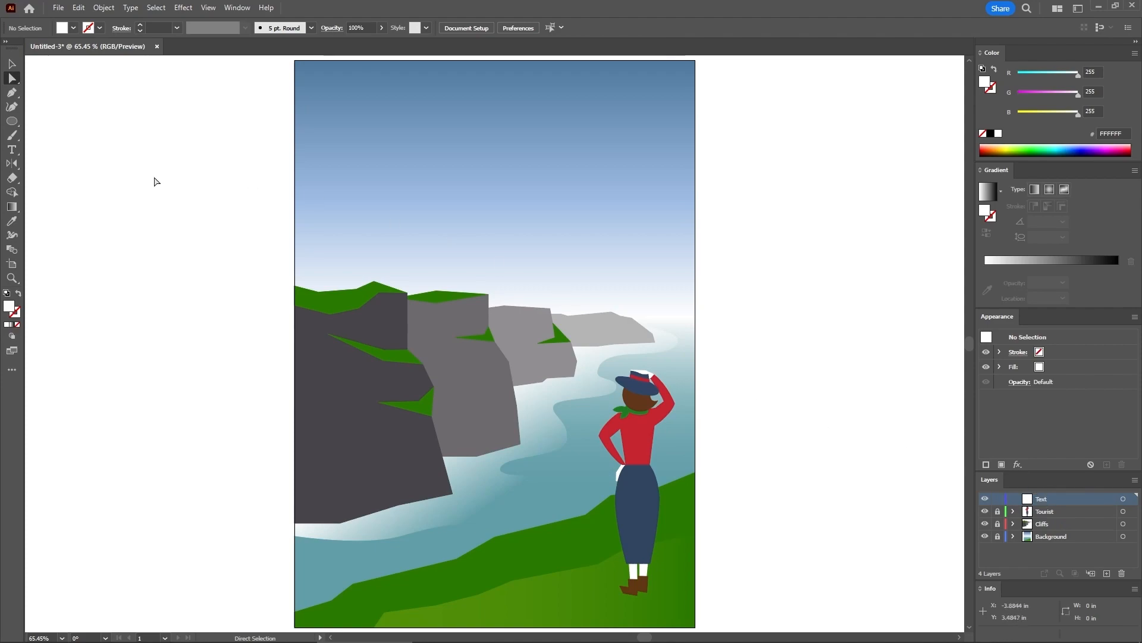
# Step: Set the Type tool's font to Carters at 170 pt
pyautogui.click(12, 149)
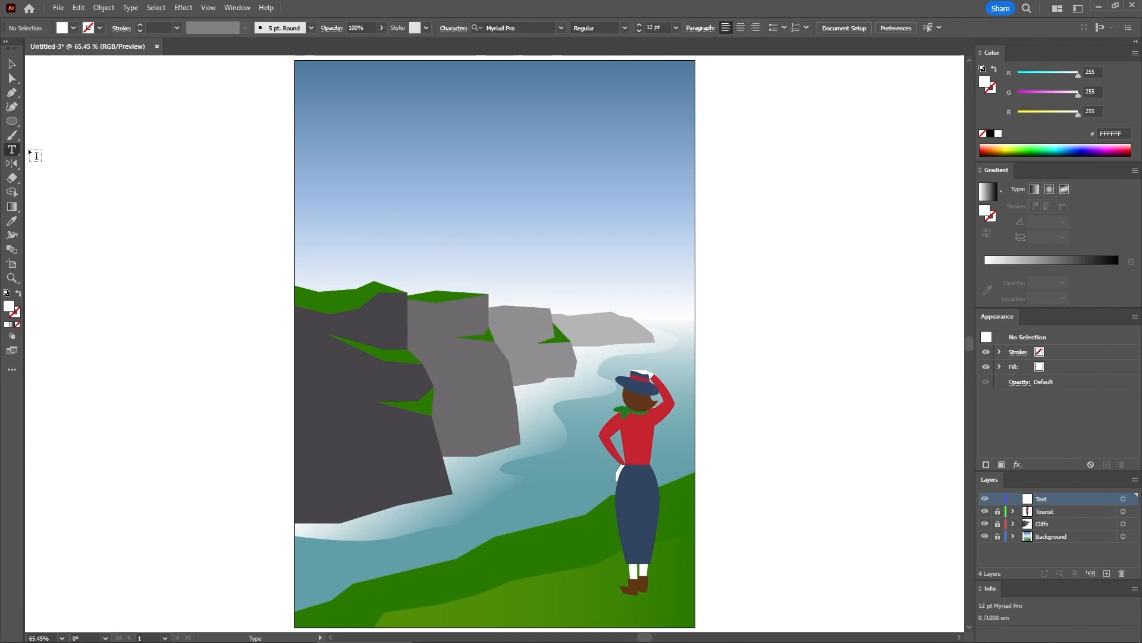
pyautogui.click(518, 27)
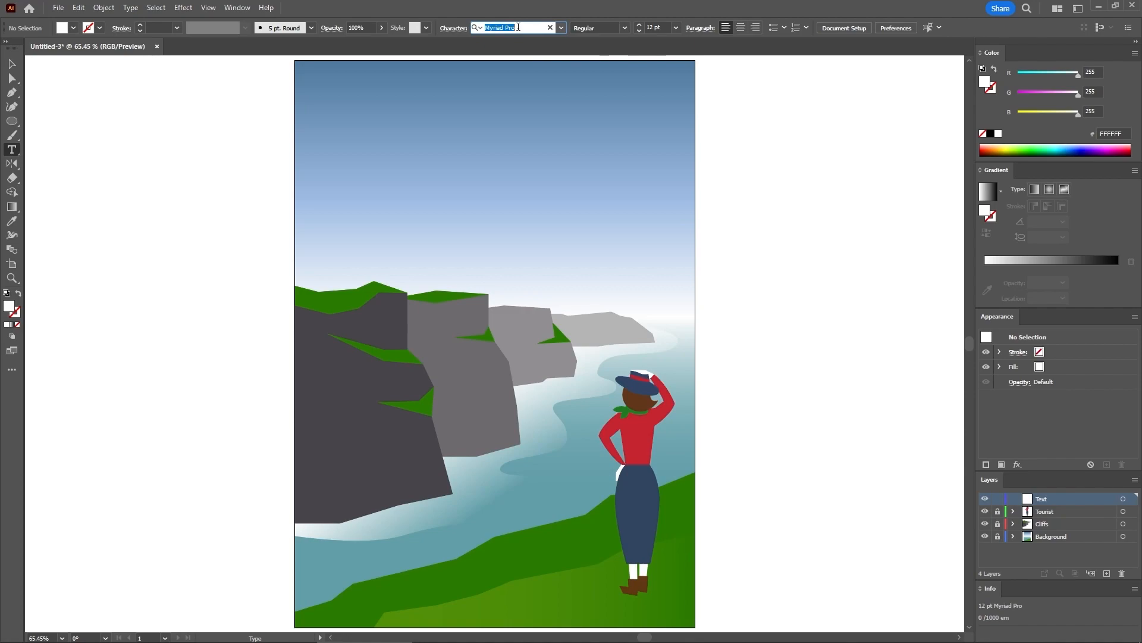
pyautogui.write('carters')
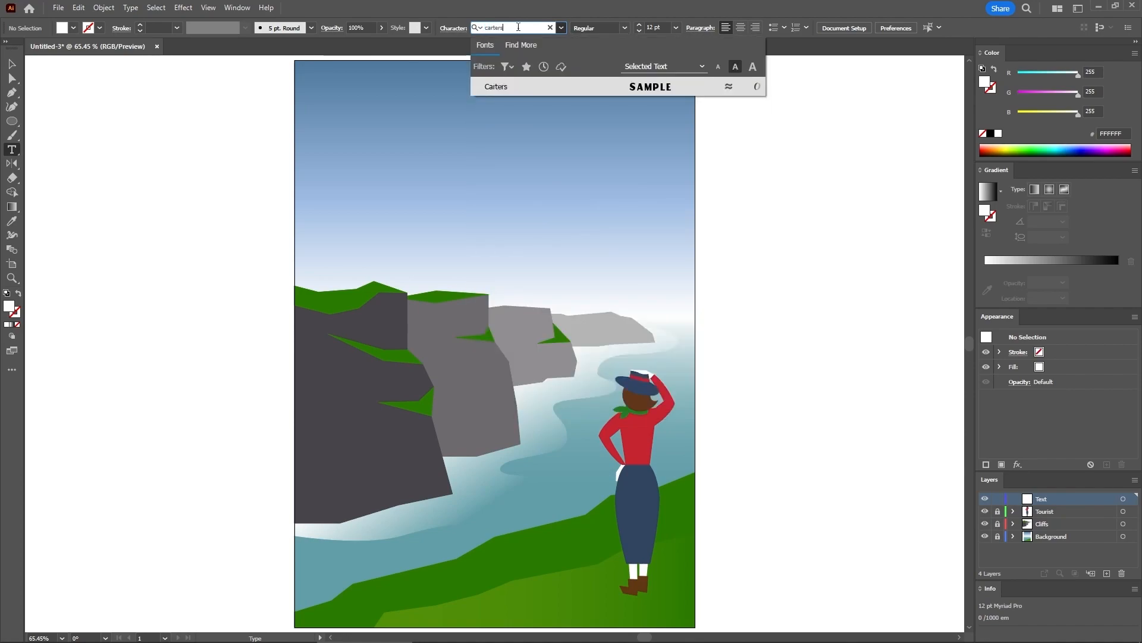
pyautogui.click(500, 86)
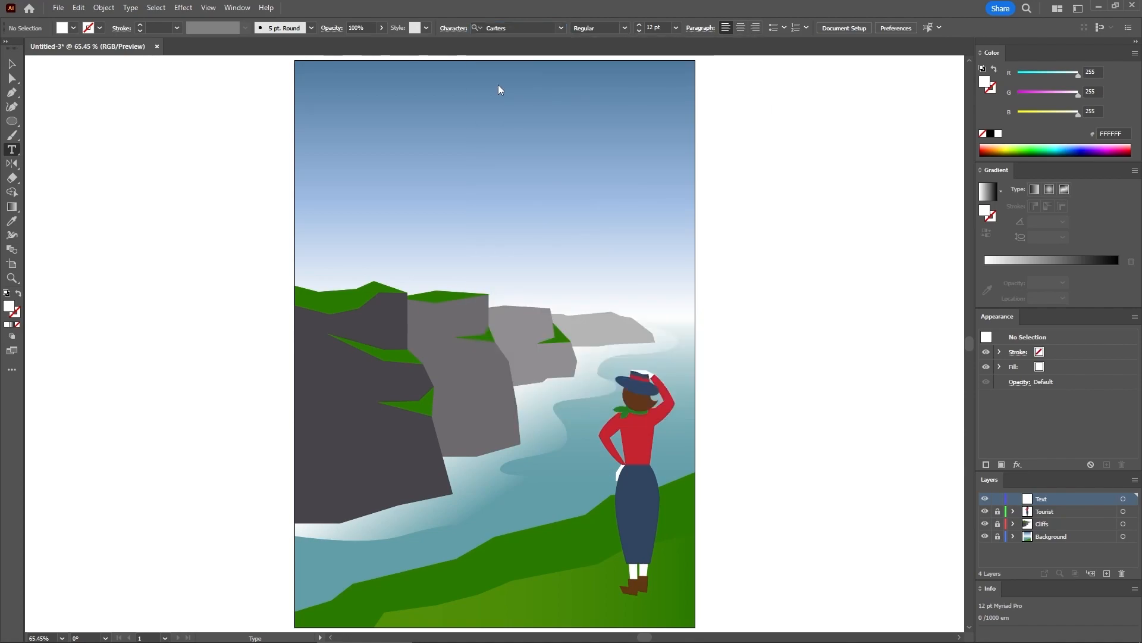
pyautogui.click(657, 28)
pyautogui.write('170')
pyautogui.press('Return')
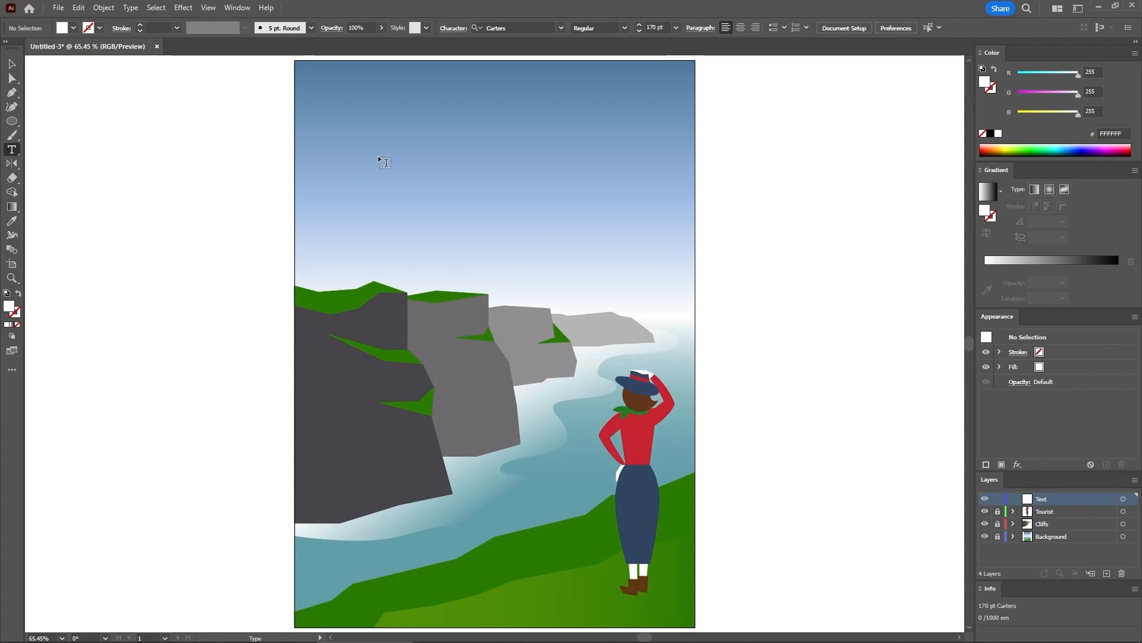
# Step: Add the title IRELAND in the sky and move it to the horizontal middle of the artboard
pyautogui.click(368, 160)
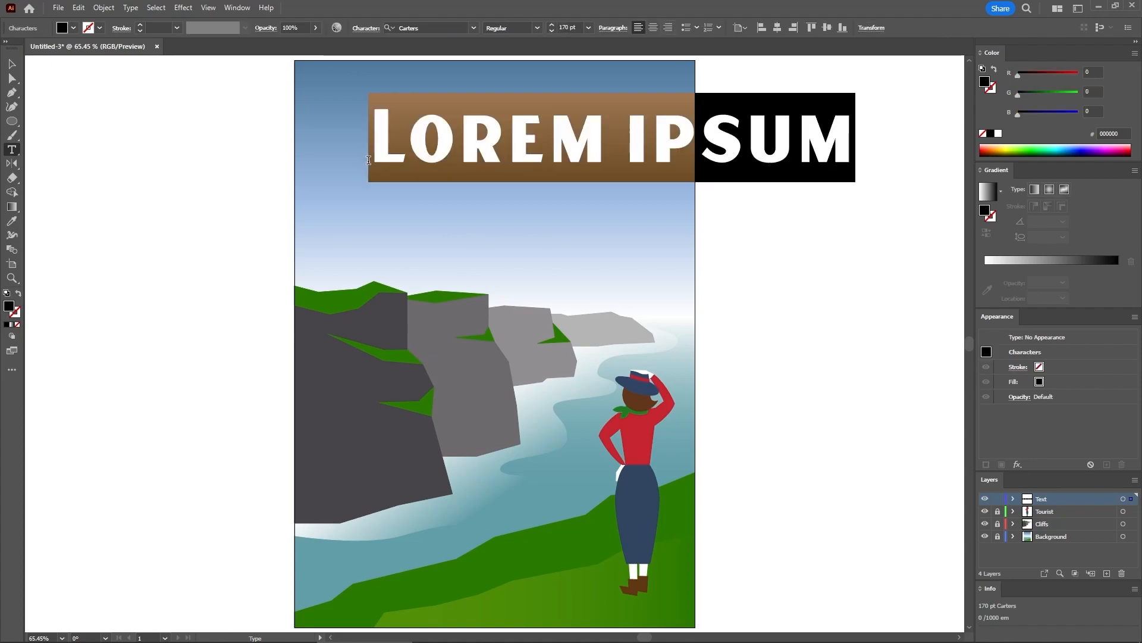
pyautogui.write('IRELAND')
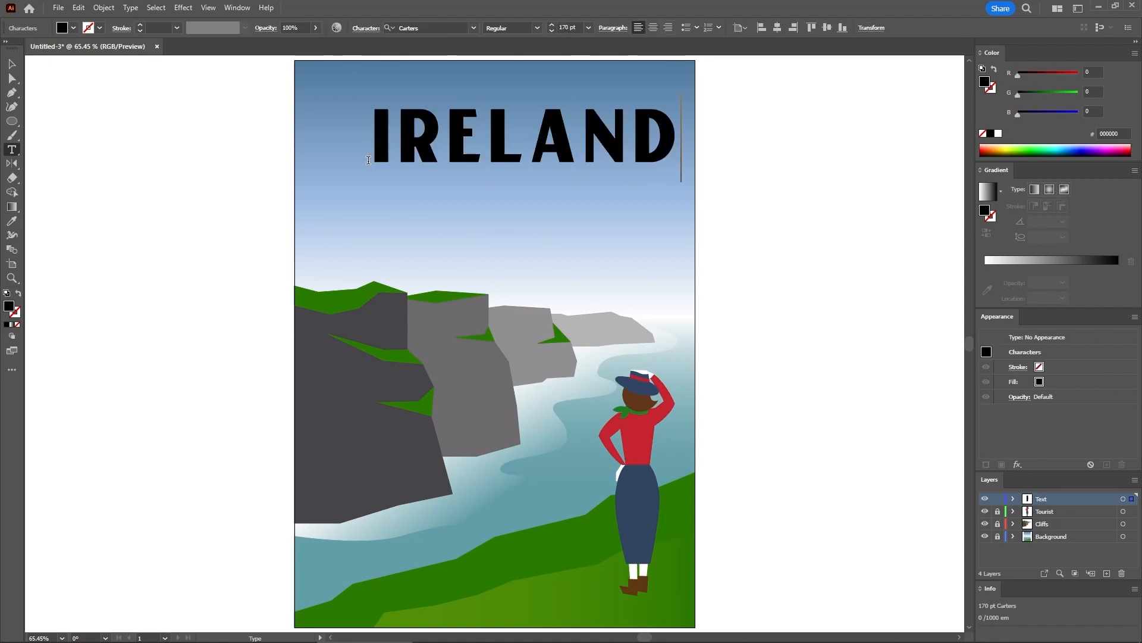
pyautogui.press('Escape')
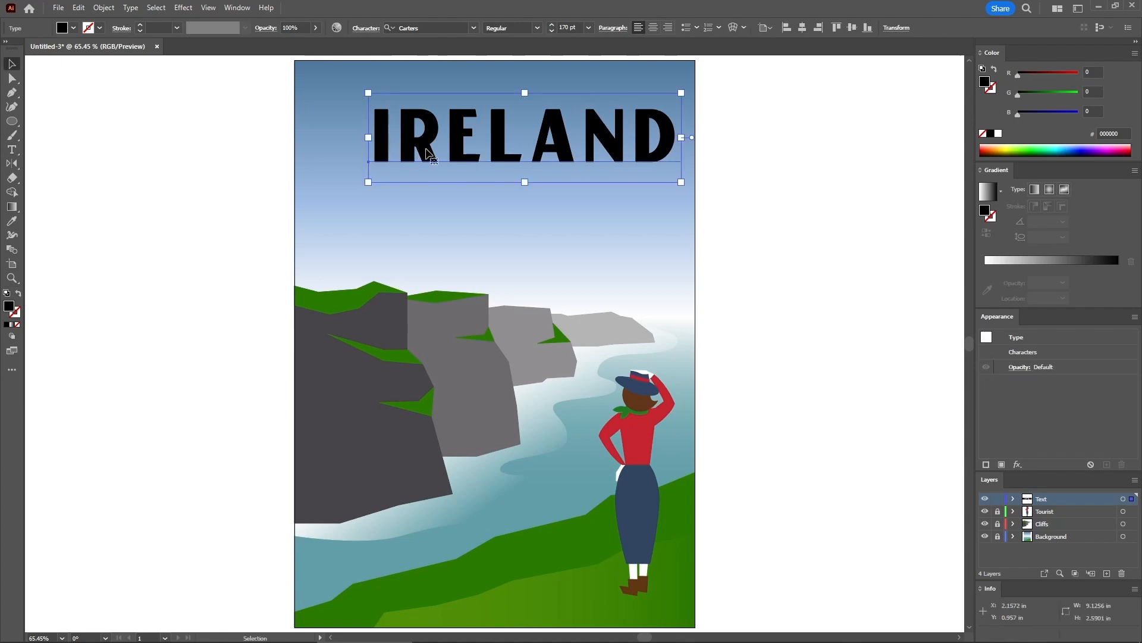
pyautogui.moveTo(461, 136); pyautogui.dragTo(434, 148)
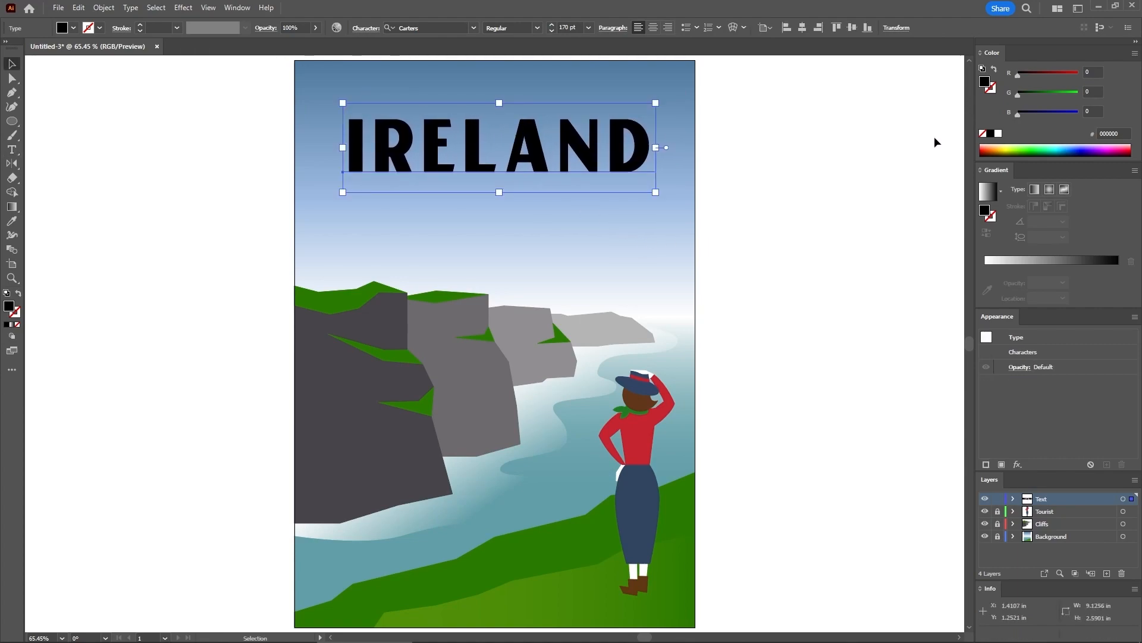
# Step: Remove the IRELAND title's character fill and give the type object a new white fill
pyautogui.click(982, 133)
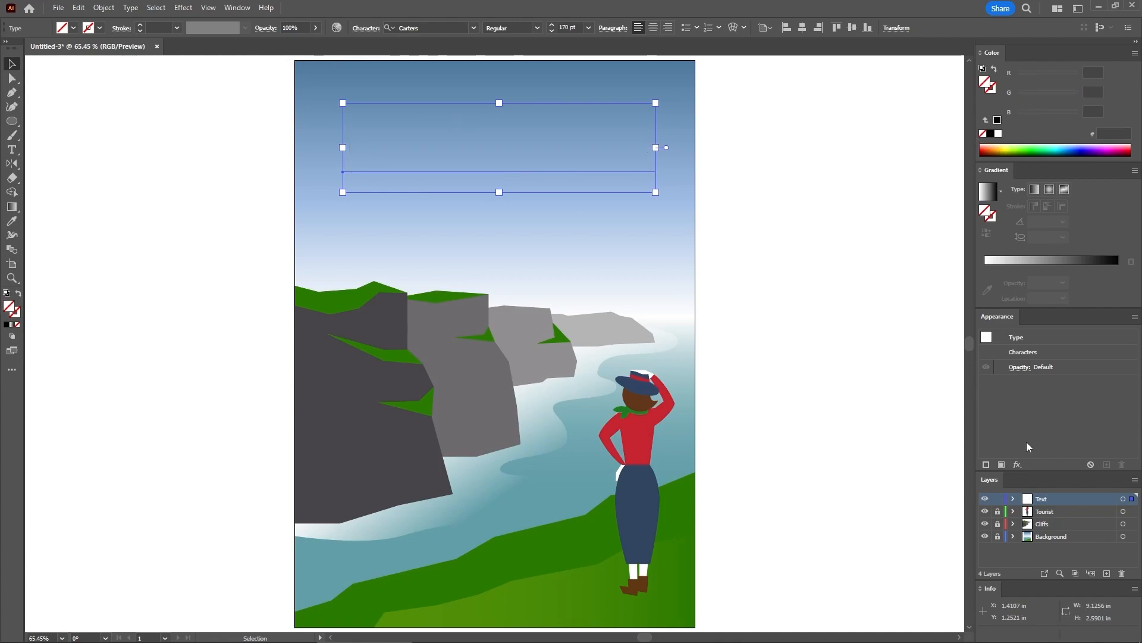
pyautogui.click(1002, 464)
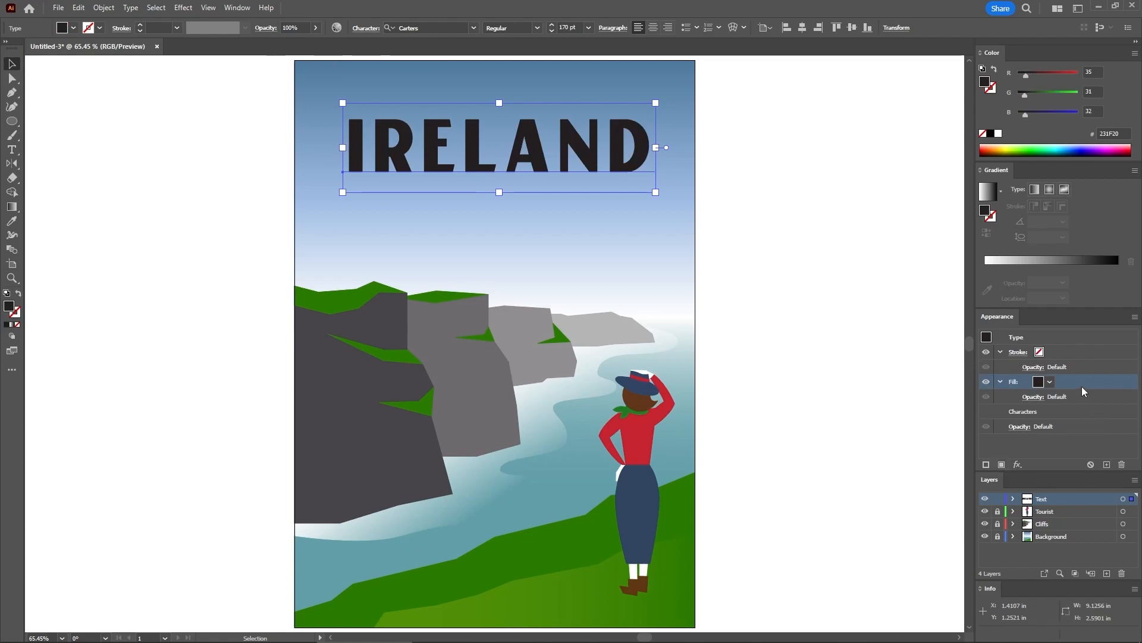
pyautogui.click(998, 134)
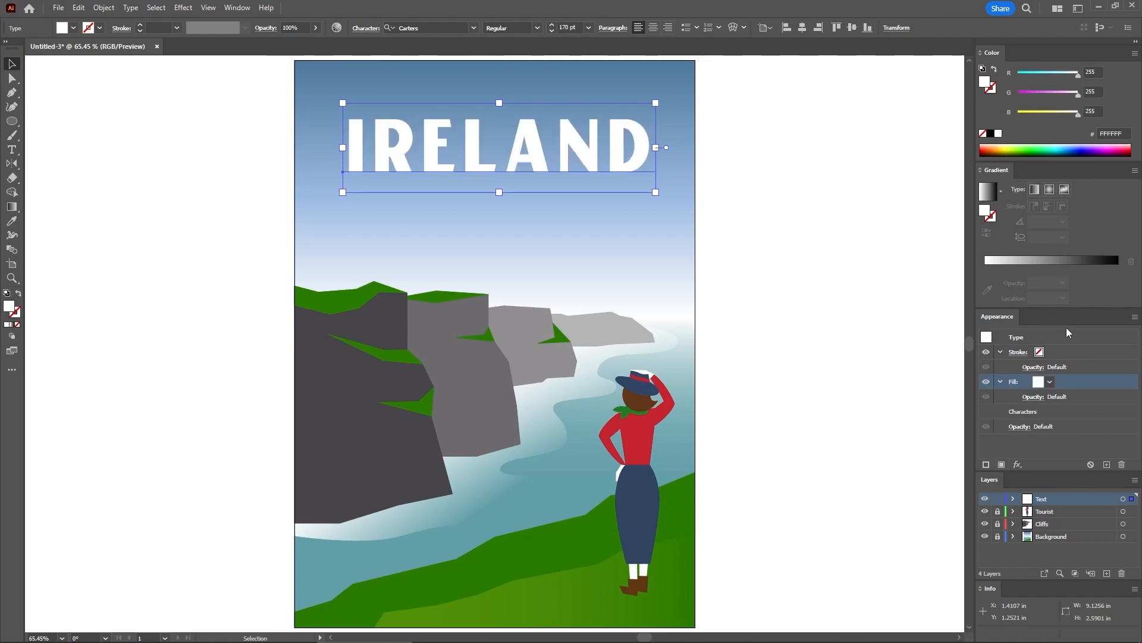
# Step: Apply a horizontal Rise warp with a 55% bend to the whole IRELAND type object
pyautogui.click(1035, 337)
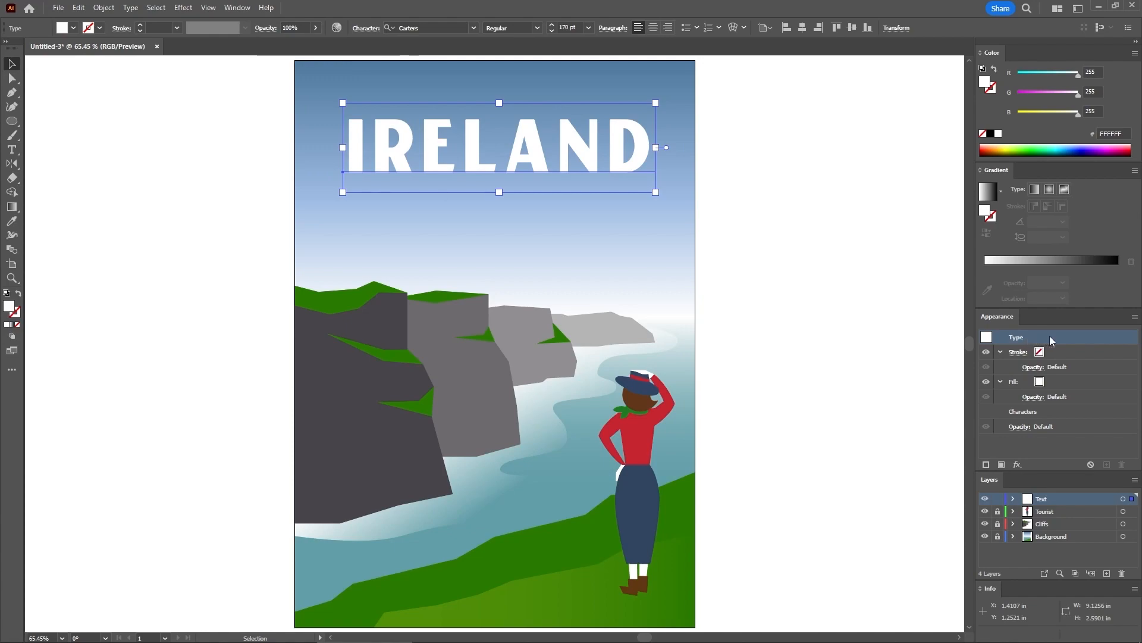
pyautogui.click(186, 9)
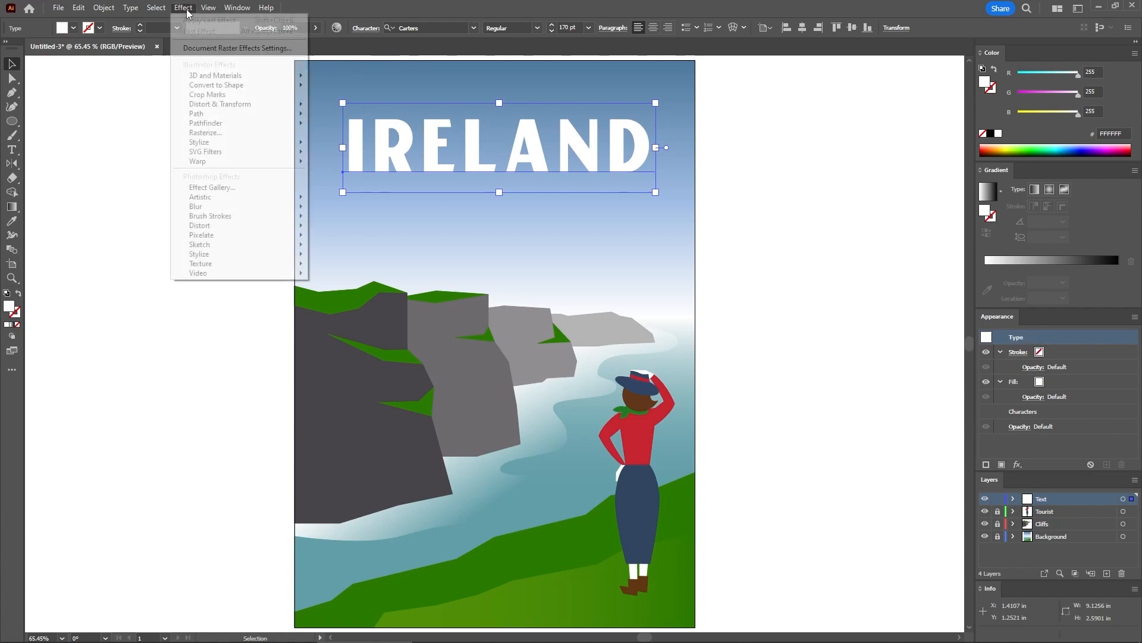
pyautogui.moveTo(250, 152)
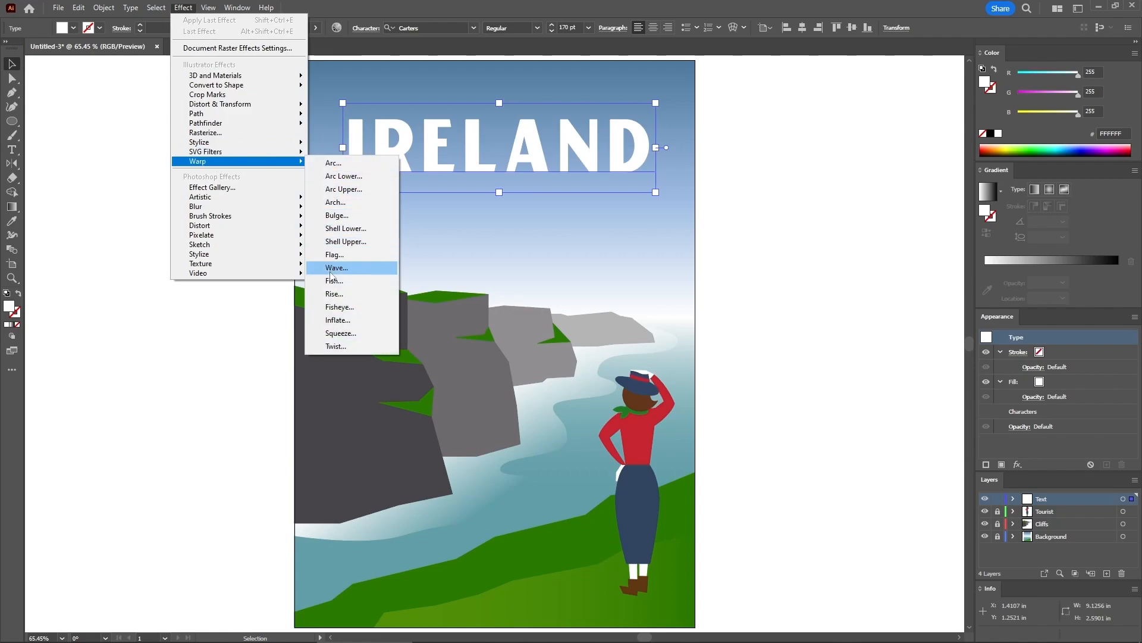
pyautogui.click(333, 293)
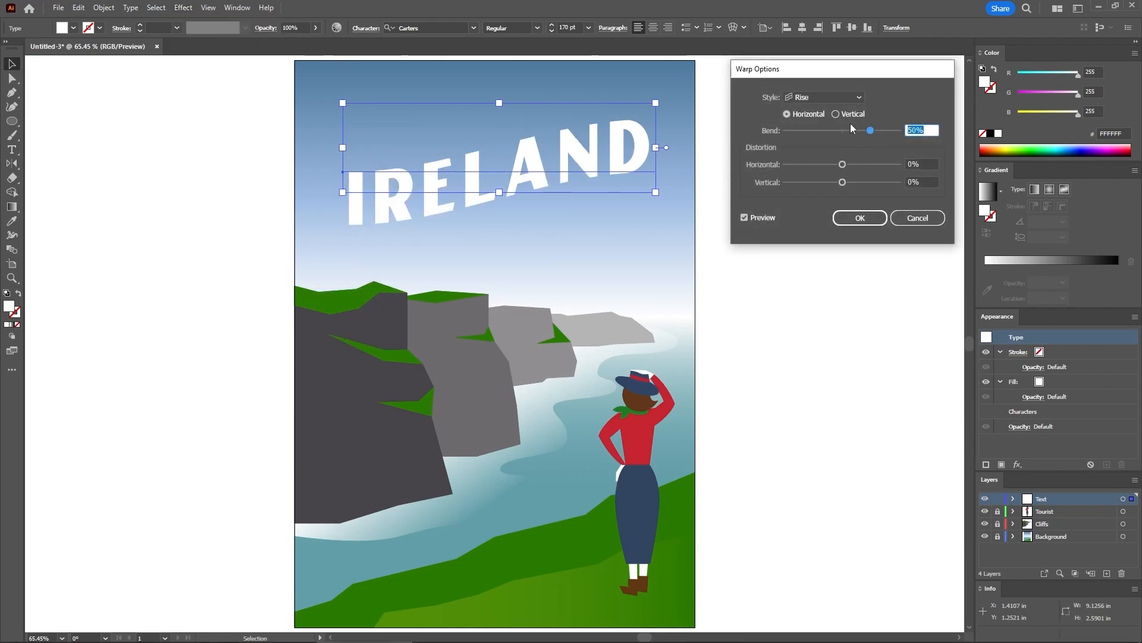
pyautogui.click(793, 115)
pyautogui.press('Tab')
pyautogui.write('55')
pyautogui.click(859, 219)
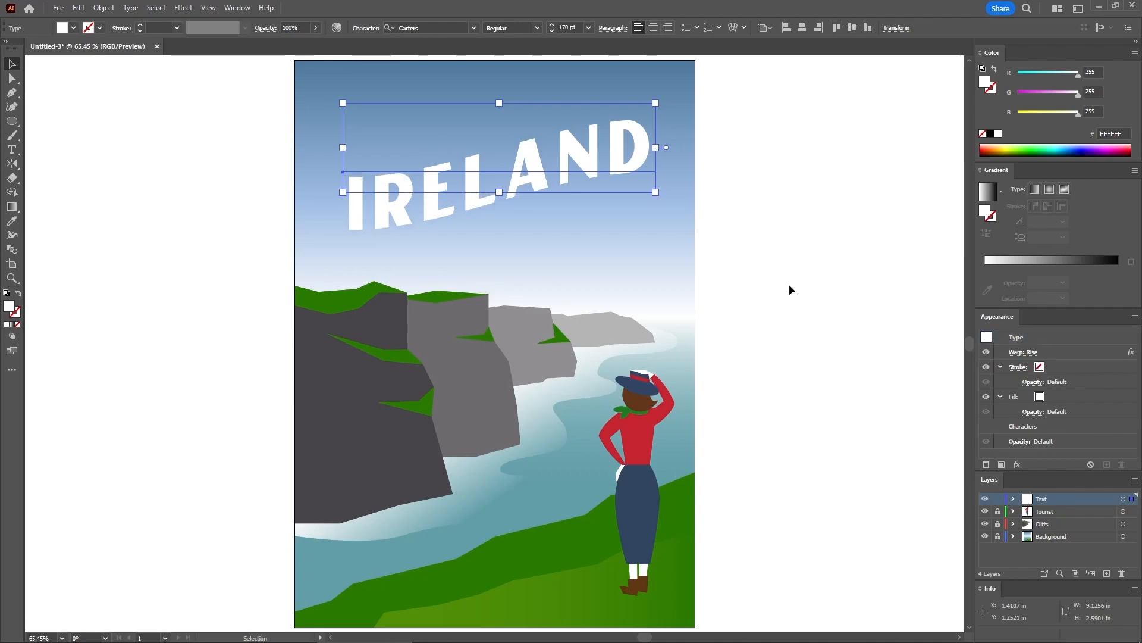
# Step: Add a second fill to the title and colour the lower one green with RGB 42, 123, 0
pyautogui.click(1000, 367)
pyautogui.click(1001, 381)
pyautogui.click(1083, 383)
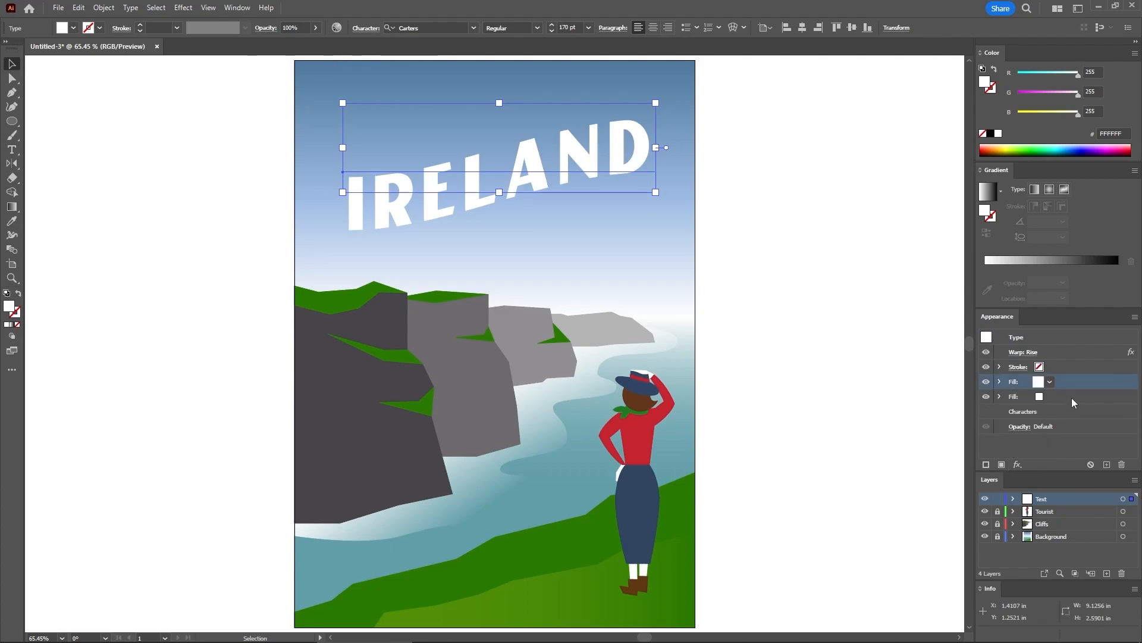
pyautogui.click(1072, 397)
pyautogui.click(1090, 72)
pyautogui.write('42')
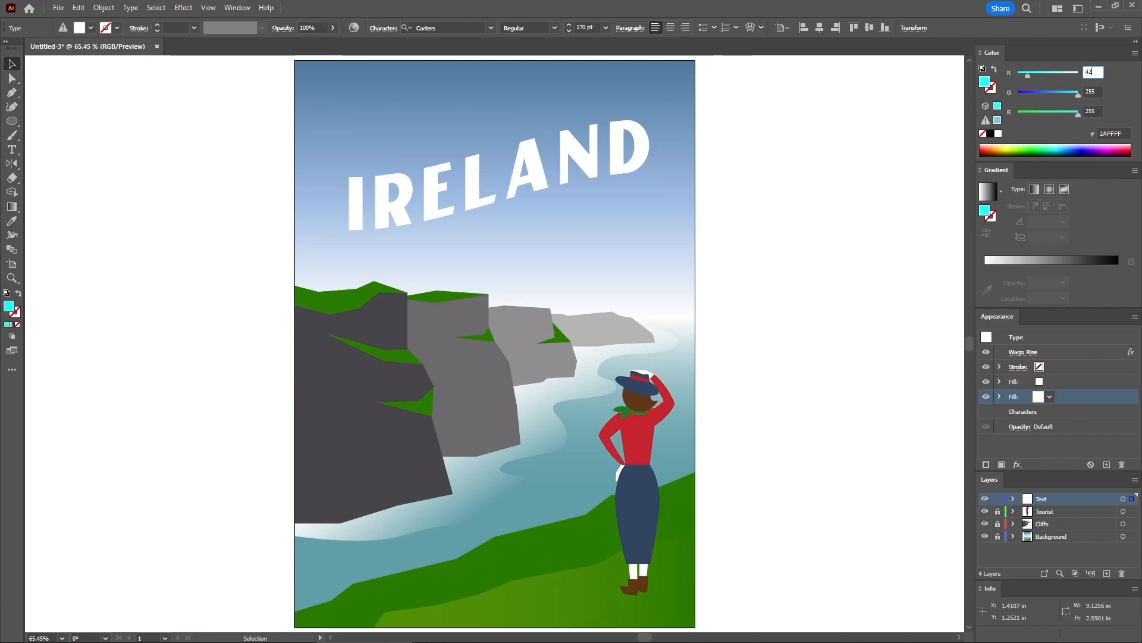
pyautogui.write('123')
pyautogui.press('Tab')
pyautogui.write('0')
pyautogui.press('Return')
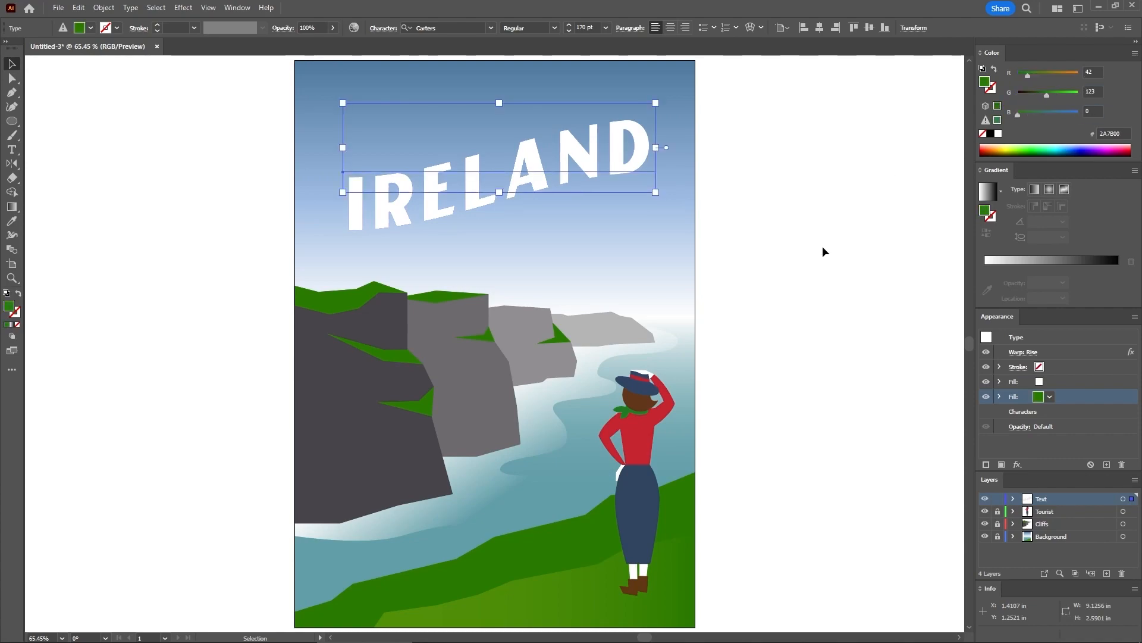
# Step: Add a Transform effect to the title's green fill and set it to 12 copies
pyautogui.click(1001, 396)
pyautogui.click(183, 7)
pyautogui.moveTo(228, 104)
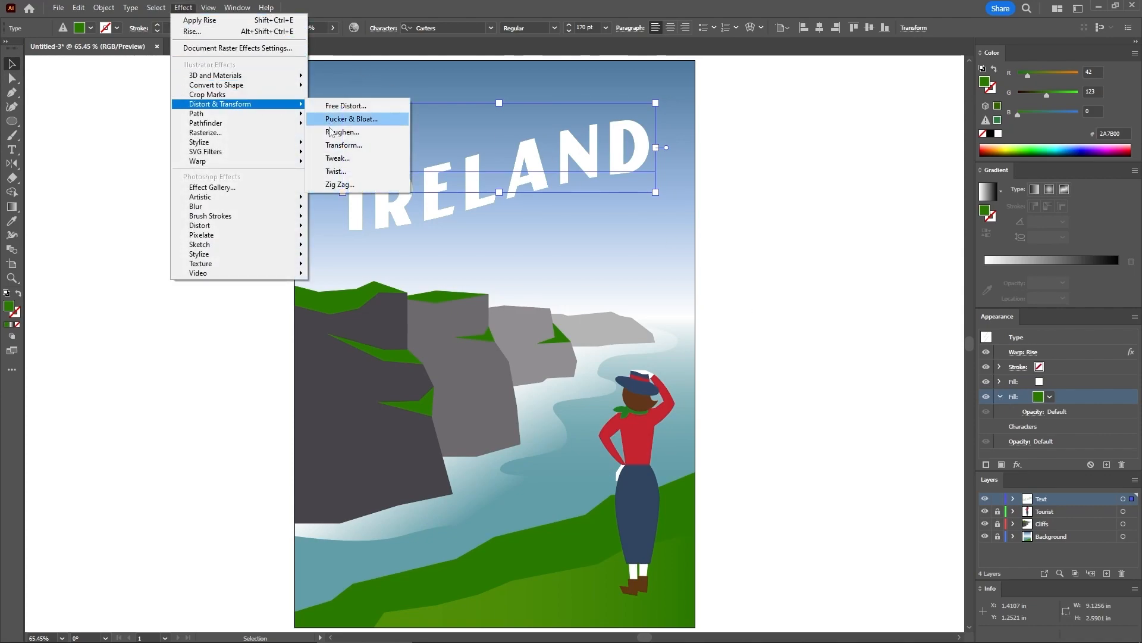
pyautogui.click(343, 145)
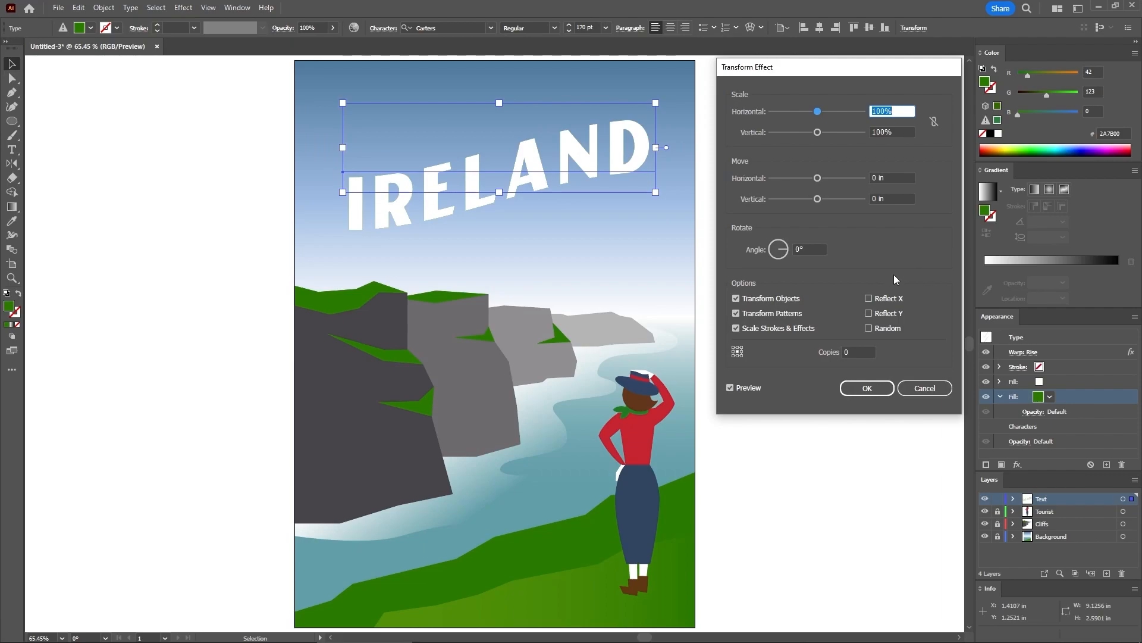
pyautogui.hotkey('shift', 'Tab')
pyautogui.write('1')
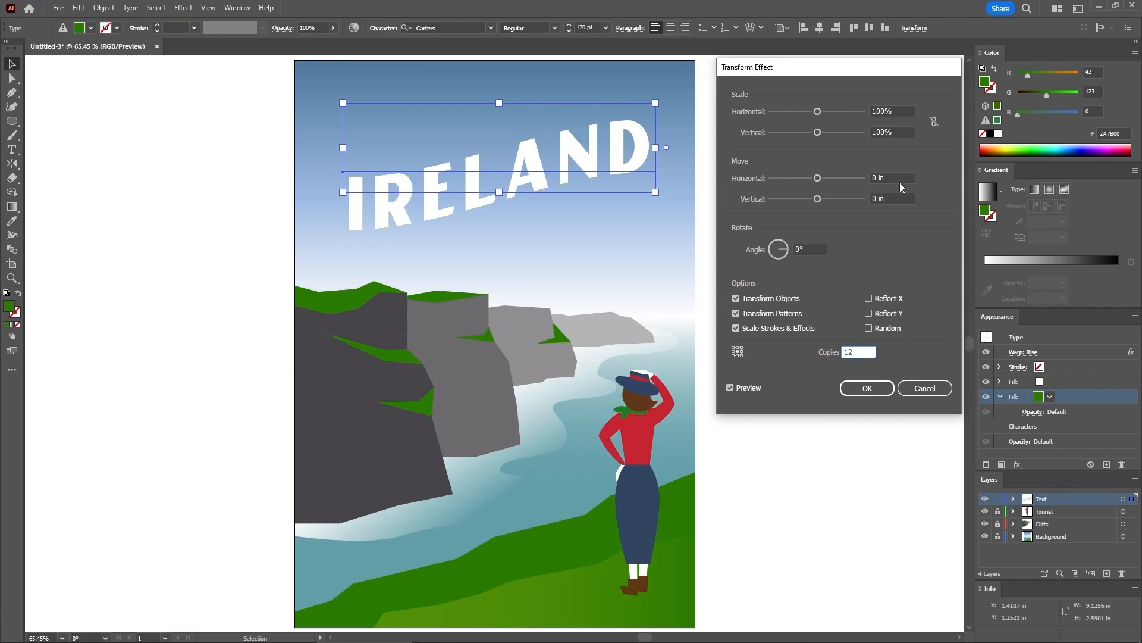
# Step: Set the Transform effect's move to -0.015 in horizontally and 0.015 in vertically, then apply it and deselect the title
pyautogui.click(901, 178)
pyautogui.moveTo(903, 177); pyautogui.dragTo(818, 172)
pyautogui.write('-0.015')
pyautogui.moveTo(895, 177); pyautogui.dragTo(853, 166)
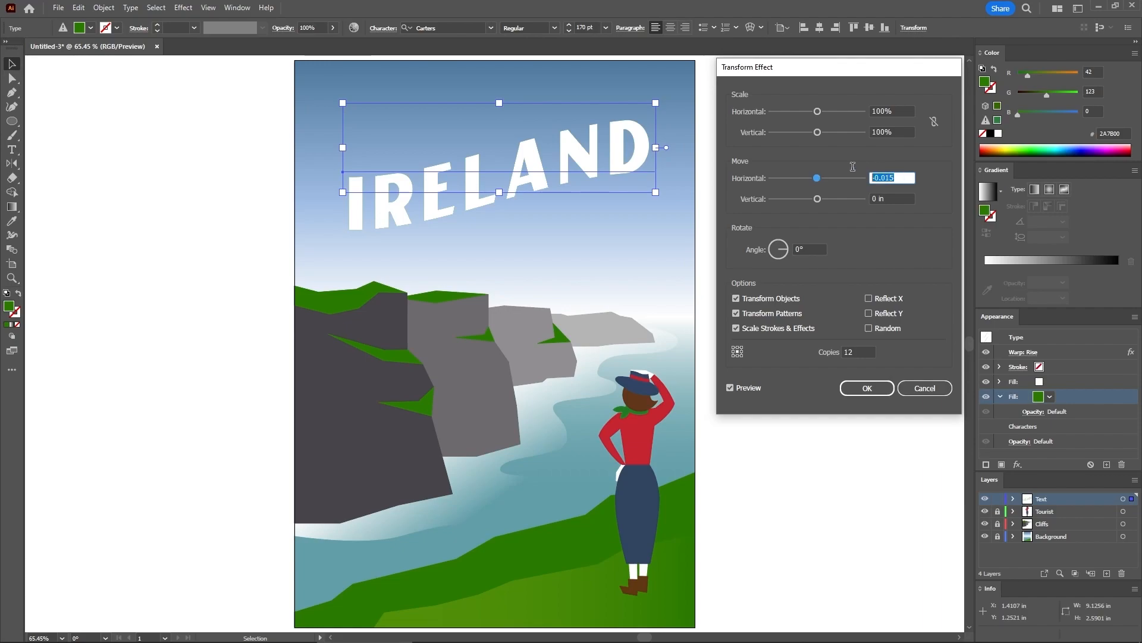
pyautogui.press('Tab')
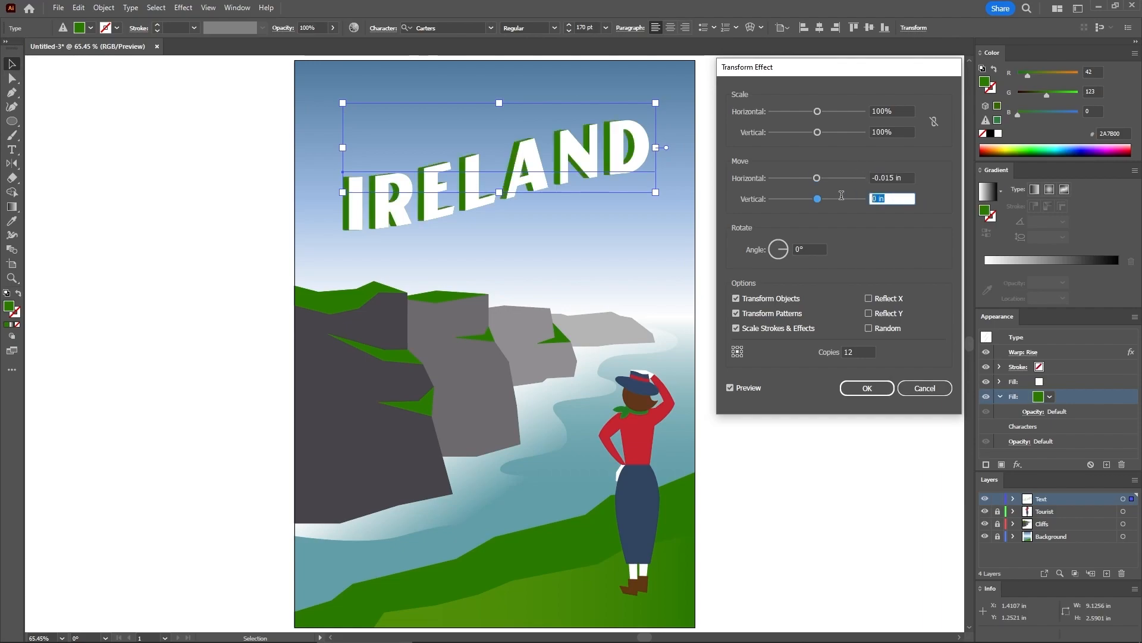
pyautogui.press('Delete')
pyautogui.click(909, 177)
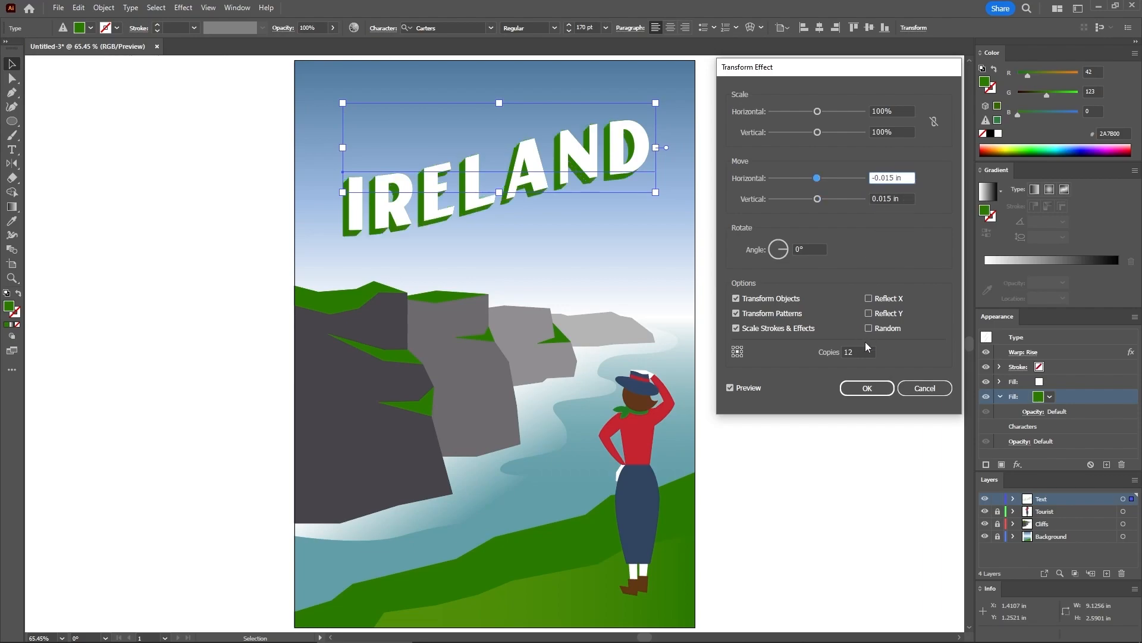
pyautogui.click(866, 387)
pyautogui.click(574, 219)
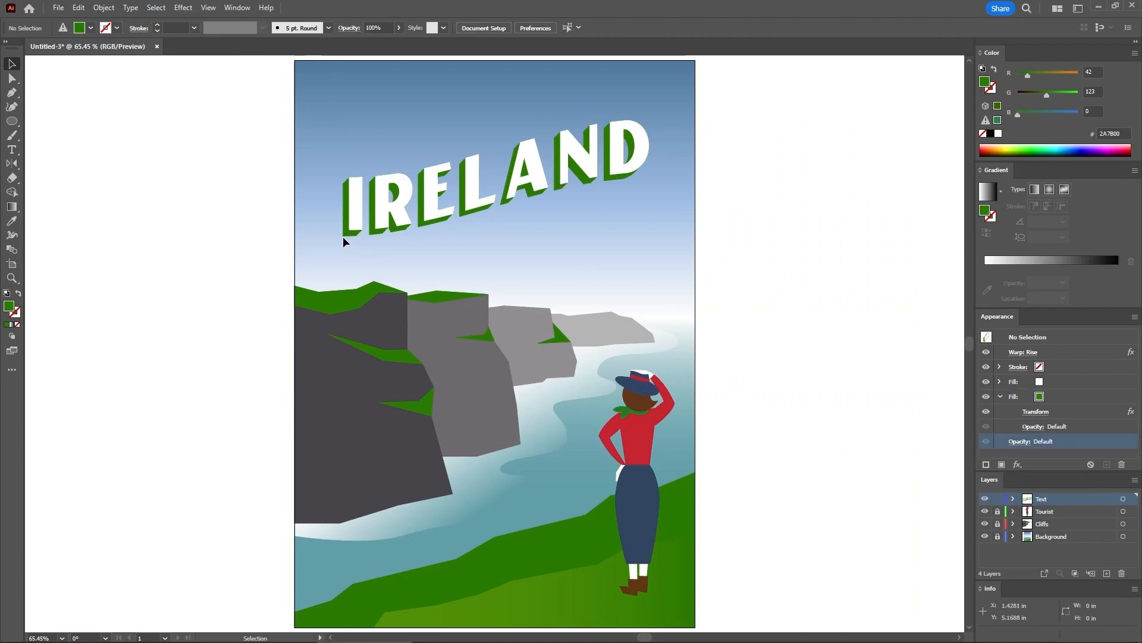
# Step: Draw an ellipse about 0.57 by 0.76 in over the opening of the title's R and fill it white
pyautogui.click(12, 121)
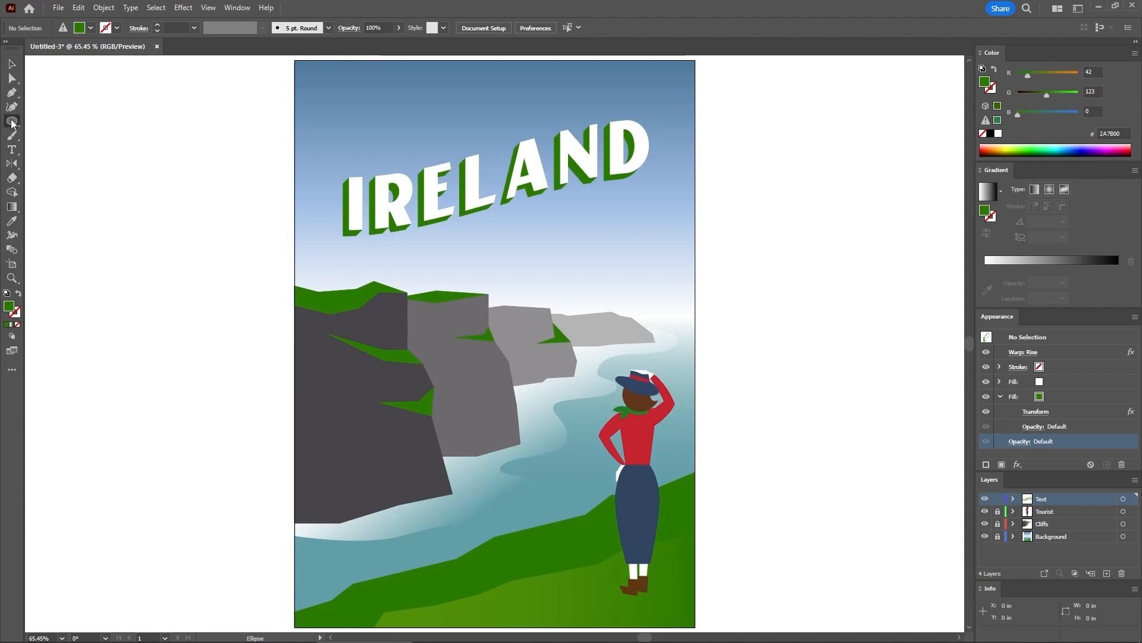
pyautogui.moveTo(382, 179); pyautogui.dragTo(404, 205)
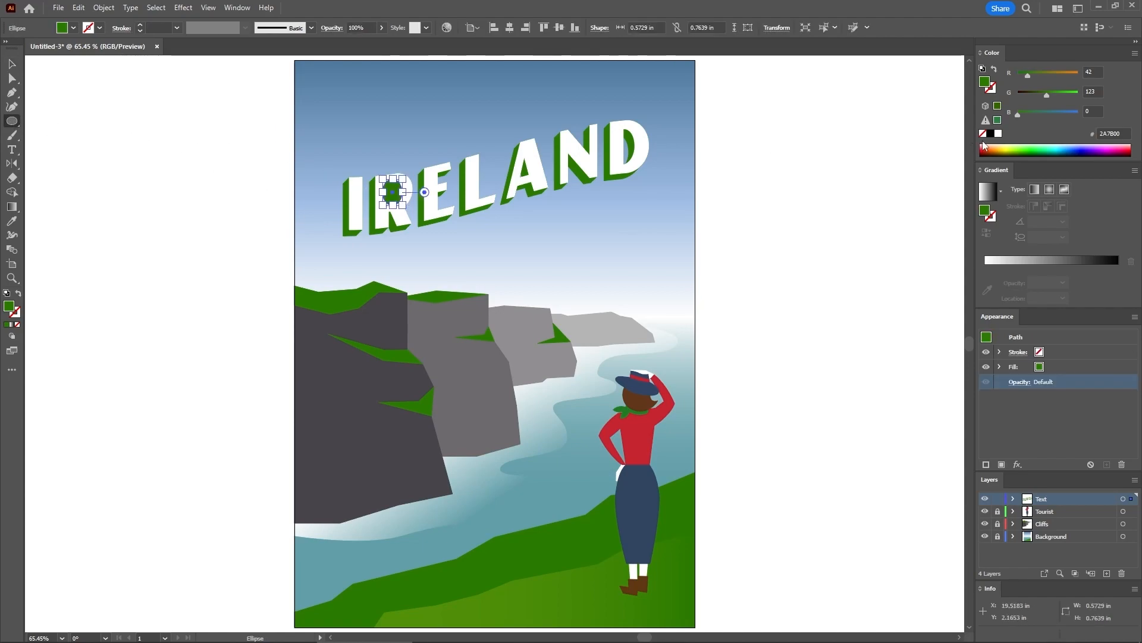
pyautogui.click(998, 133)
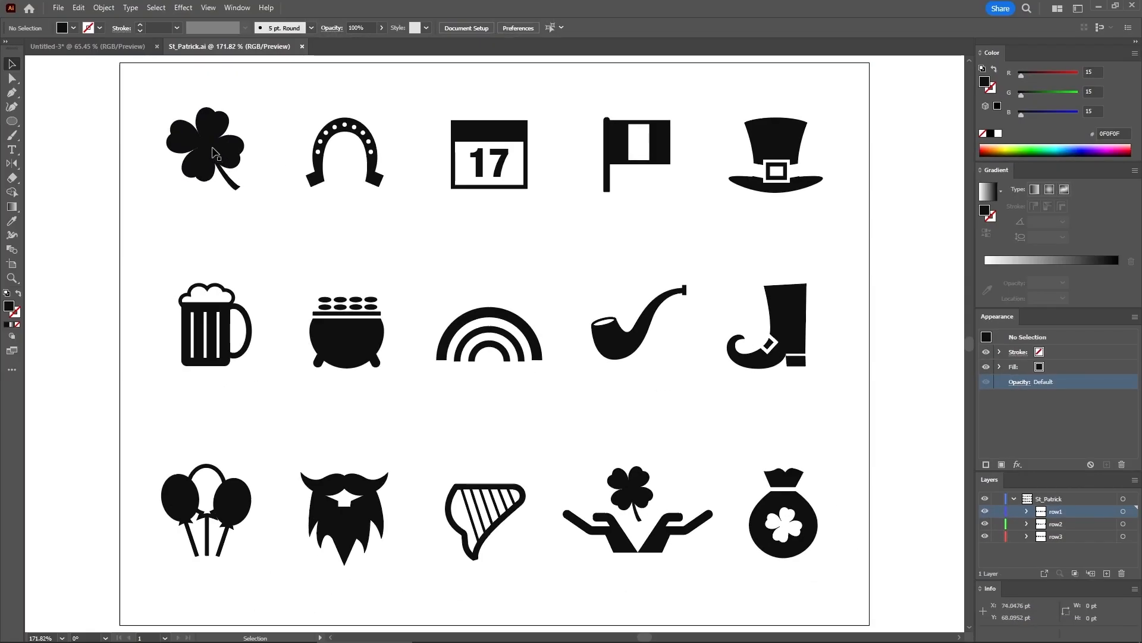
# Step: Copy the shamrock icon from St_Patrick.ai and close that file
pyautogui.click(212, 148)
pyautogui.press('a')
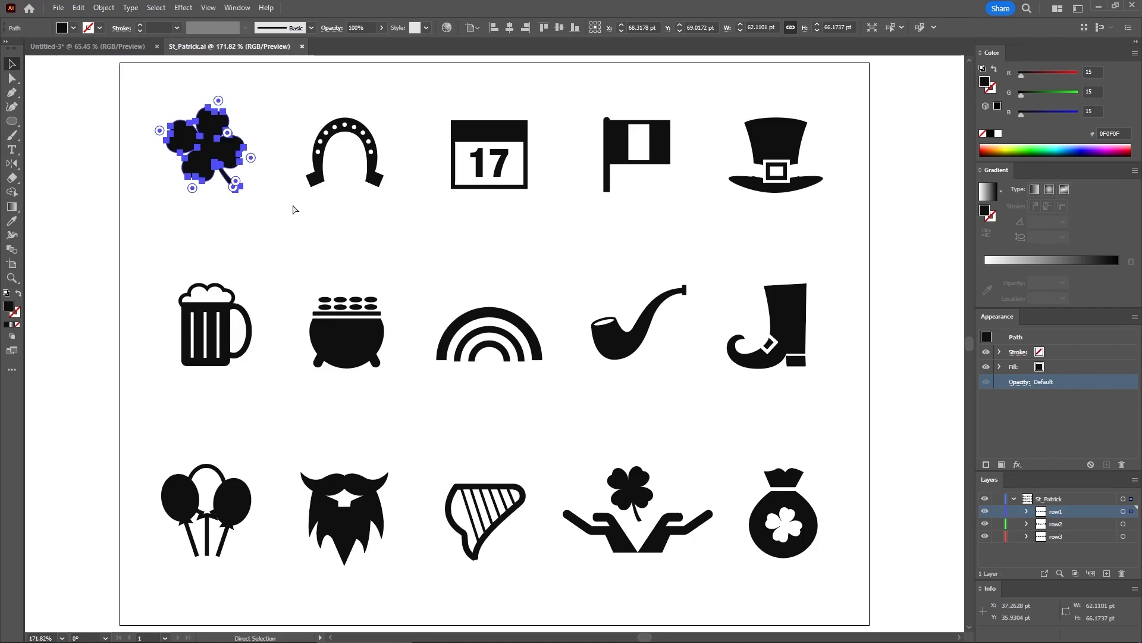
pyautogui.click(293, 209)
pyautogui.click(301, 46)
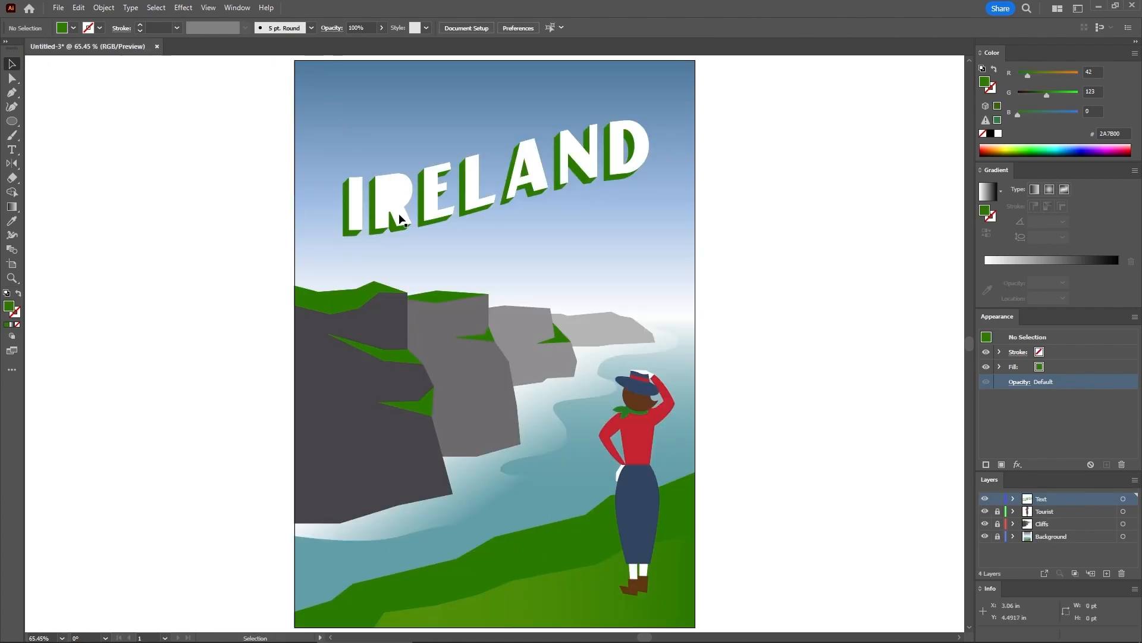
# Step: Paste the shamrock into the poster and move it into the sky just below the title
pyautogui.hotkey('ctrl', 'v')
pyautogui.press('v')
pyautogui.click(729, 311)
pyautogui.moveTo(500, 350); pyautogui.dragTo(461, 263)
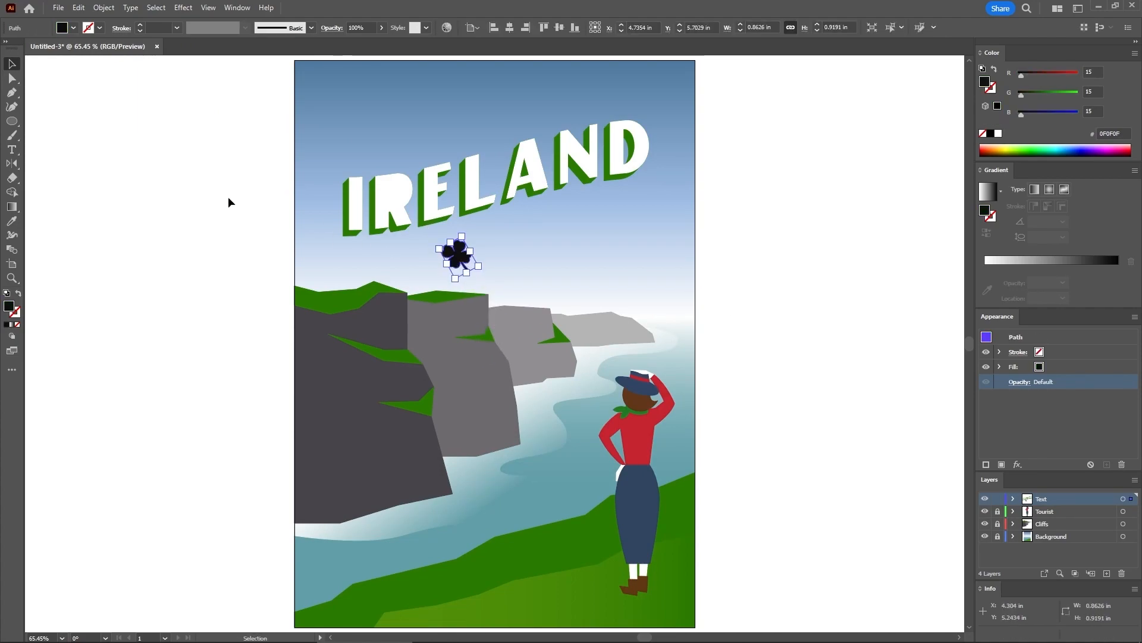
# Step: Recolour the shamrock with the green sampled from the hill using the Eyedropper, then deselect it
pyautogui.click(11, 221)
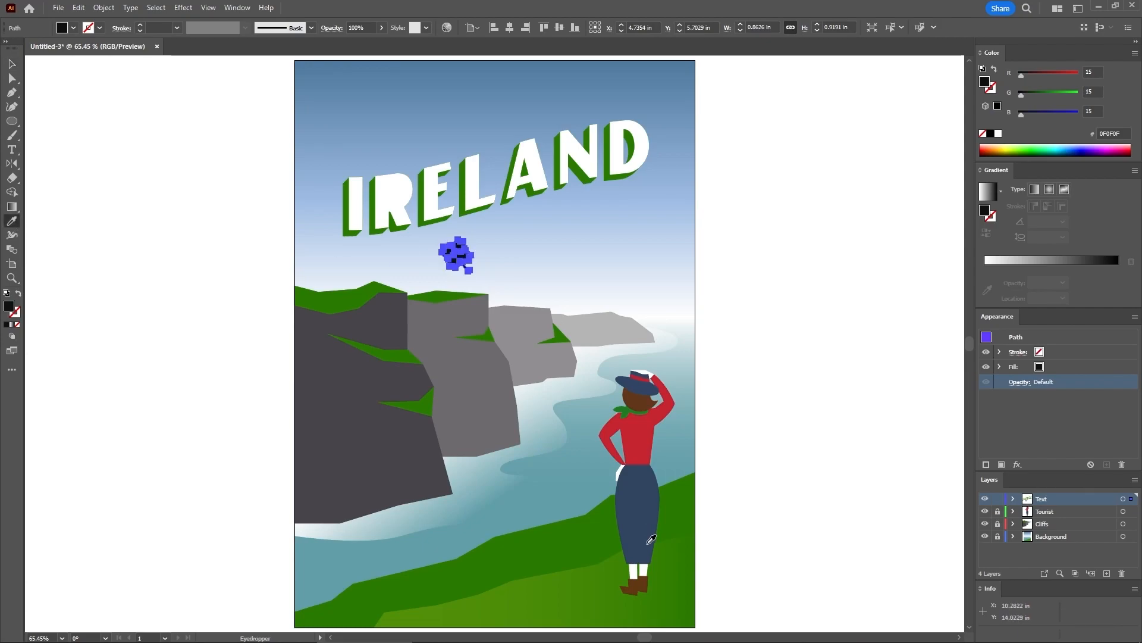
pyautogui.click(574, 528)
pyautogui.click(12, 64)
pyautogui.click(149, 113)
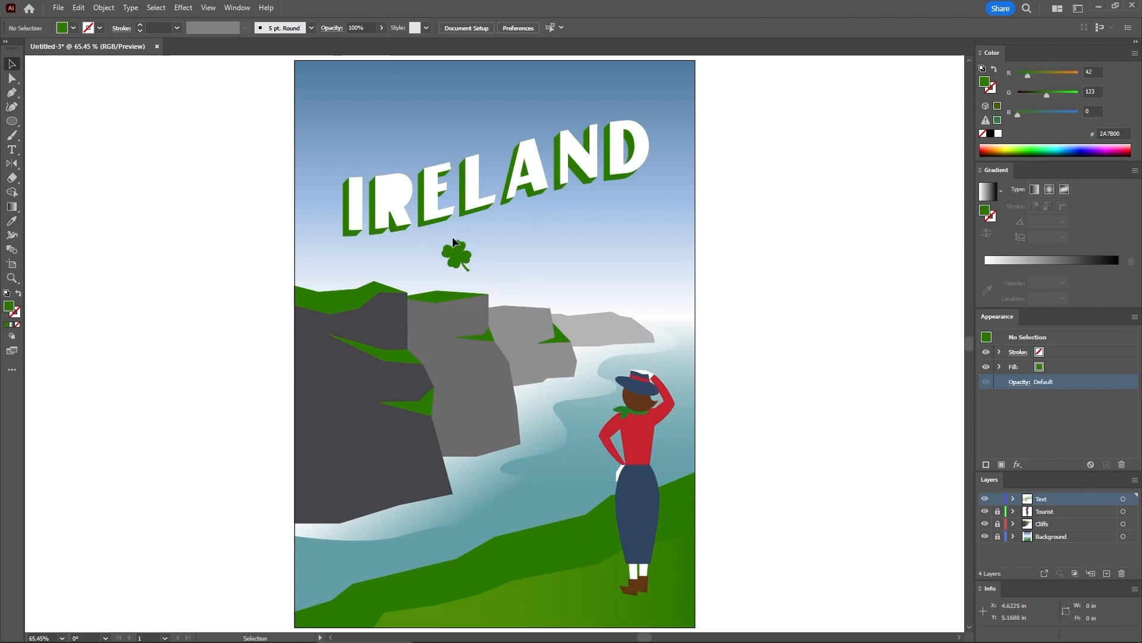
# Step: Scale the shamrock down and place it over the filled opening of the title's R
pyautogui.moveTo(454, 256); pyautogui.dragTo(393, 190)
pyautogui.click(276, 161)
pyautogui.click(214, 187)
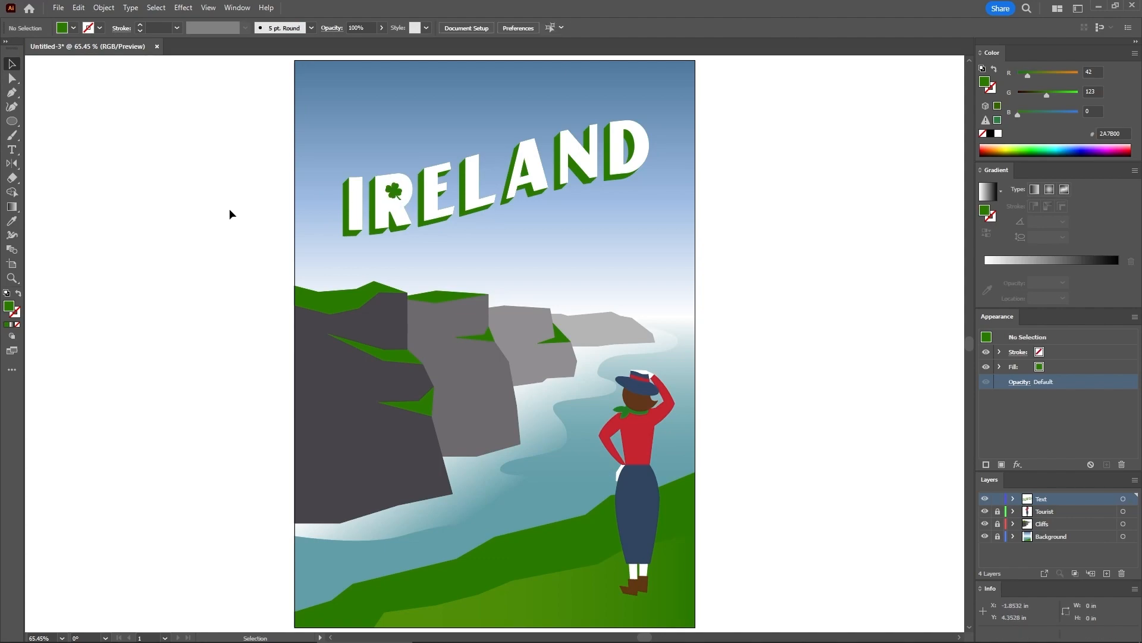
# Step: Set the Type tool's font to Whippin Picadilly
pyautogui.click(18, 149)
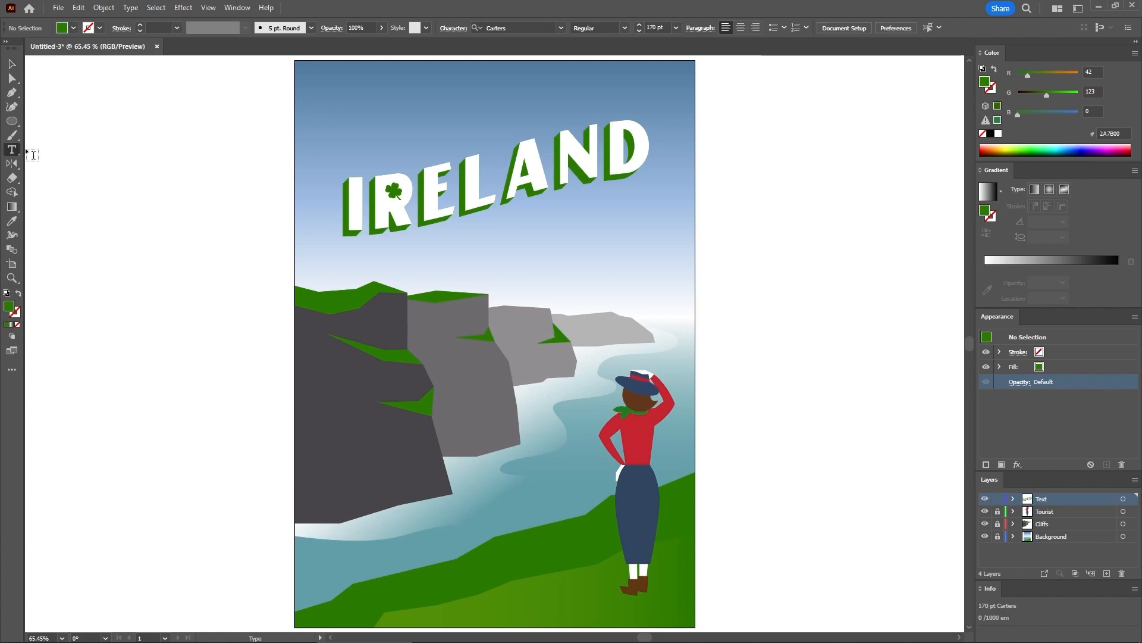
pyautogui.click(513, 28)
pyautogui.write('whi')
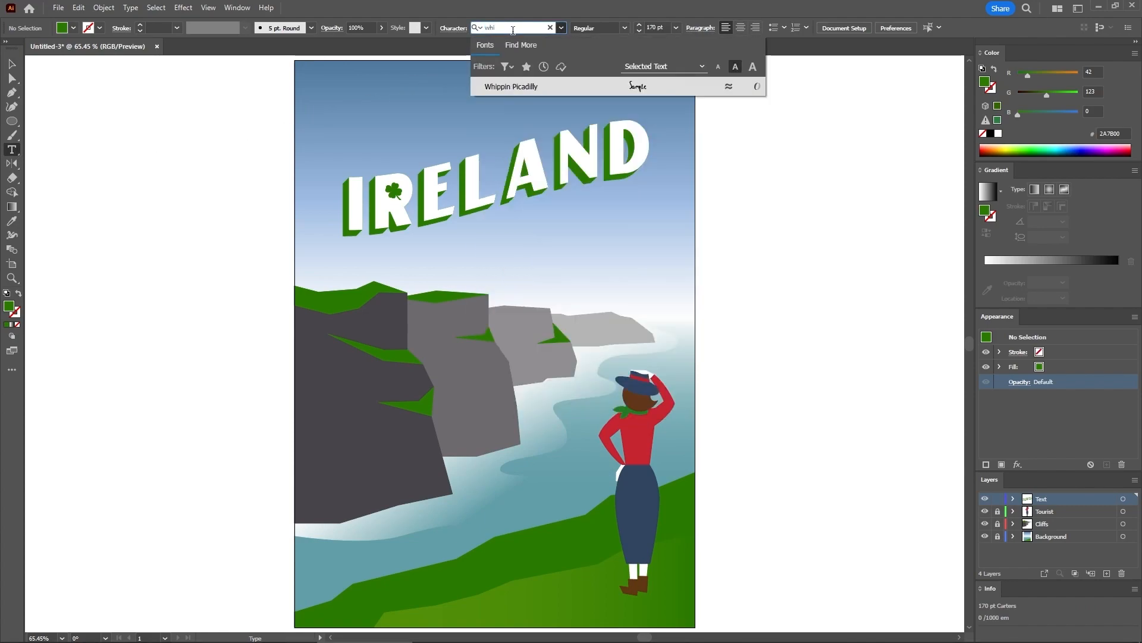
pyautogui.press('Return')
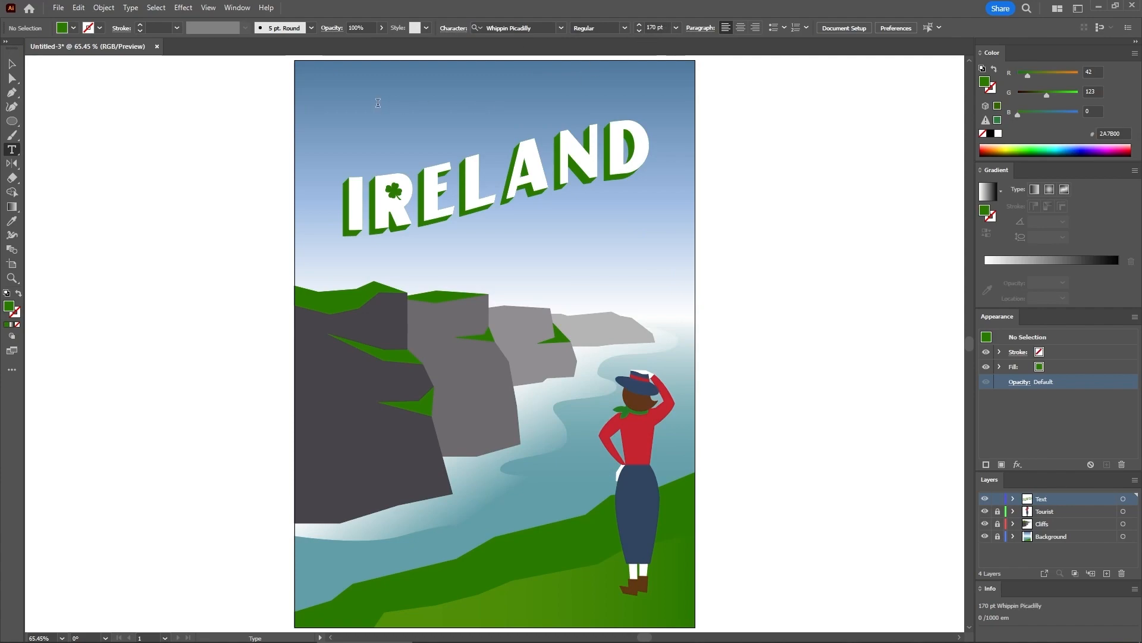
# Step: Add the text Visit below the title, over the cliffs, and fill it white
pyautogui.click(463, 319)
pyautogui.write('Visit')
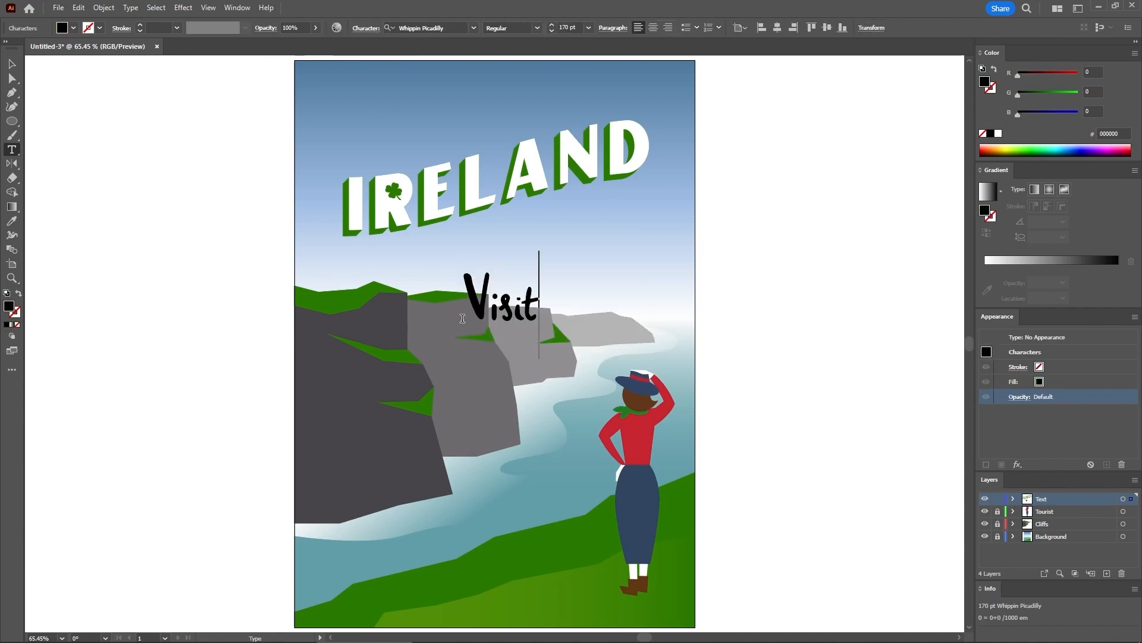
pyautogui.press('Escape')
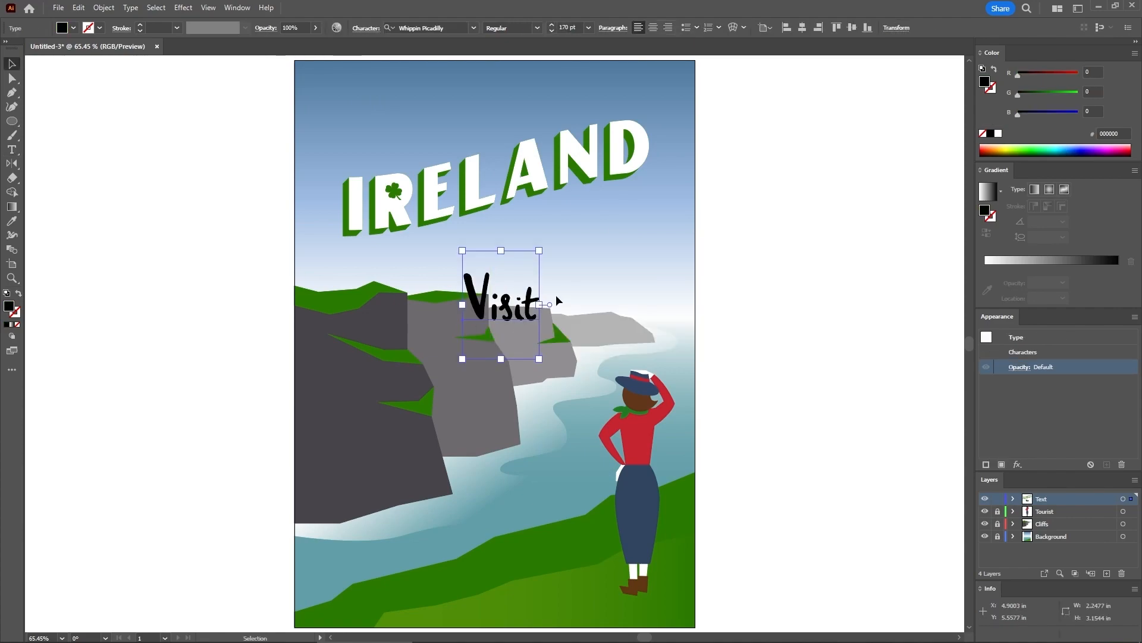
pyautogui.click(999, 133)
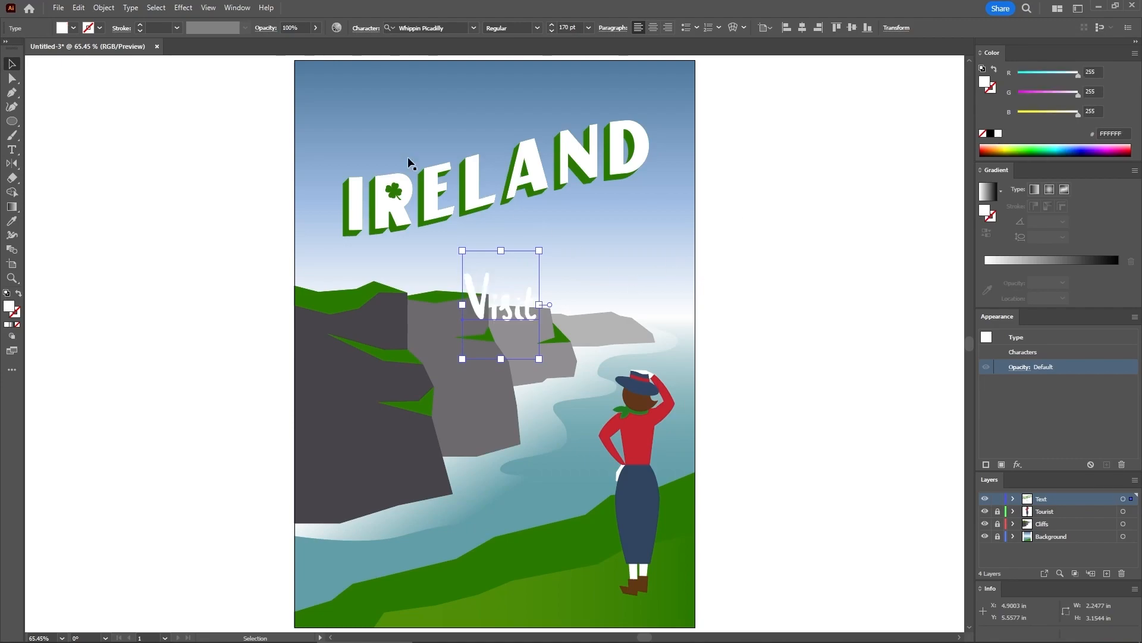
# Step: Shear the Visit text horizontally by 20°
pyautogui.click(104, 8)
pyautogui.moveTo(125, 21)
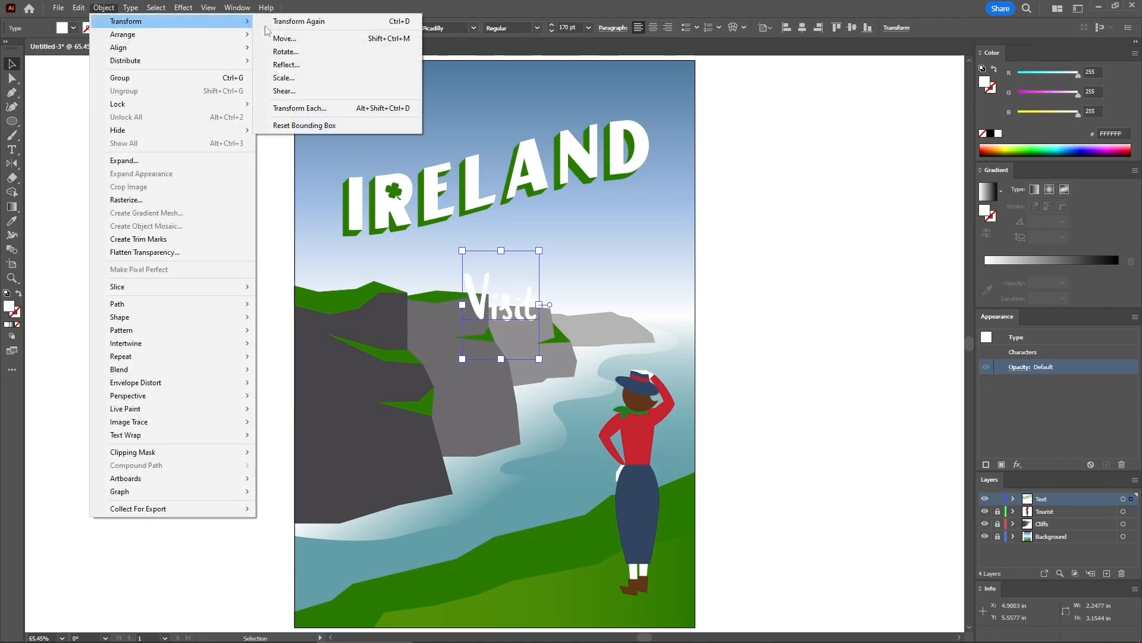
pyautogui.click(303, 91)
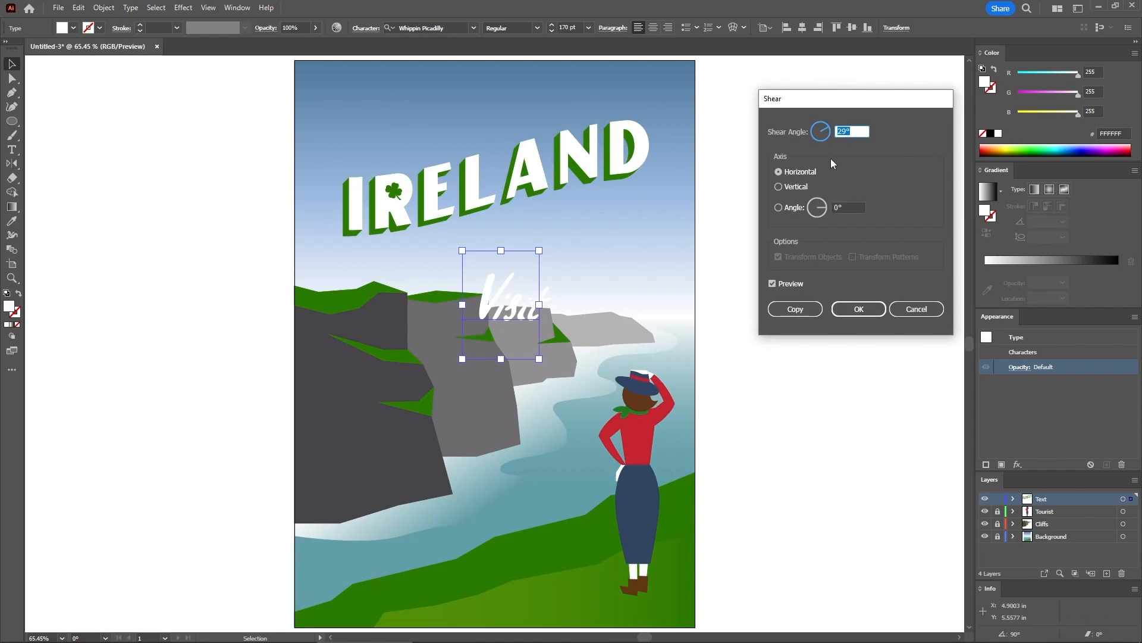
pyautogui.write('20')
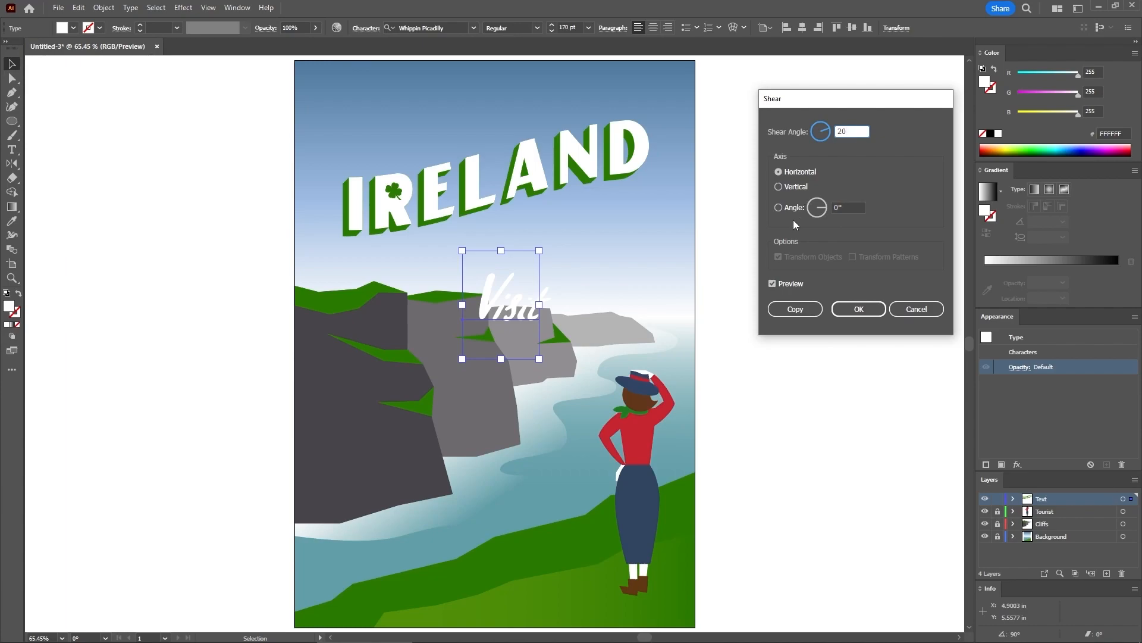
pyautogui.click(854, 309)
pyautogui.click(788, 324)
# Step: Rotate the Visit text to the title's slope above the first letters of IRELAND, and move the whole title group slightly up
pyautogui.click(508, 313)
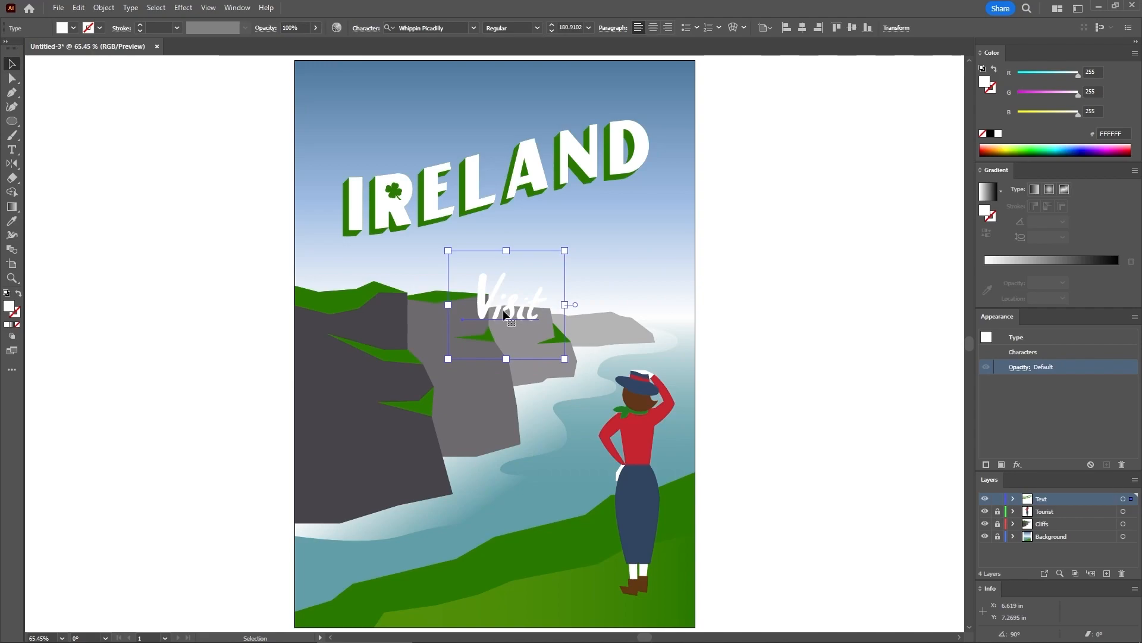
pyautogui.moveTo(570, 246); pyautogui.dragTo(562, 232)
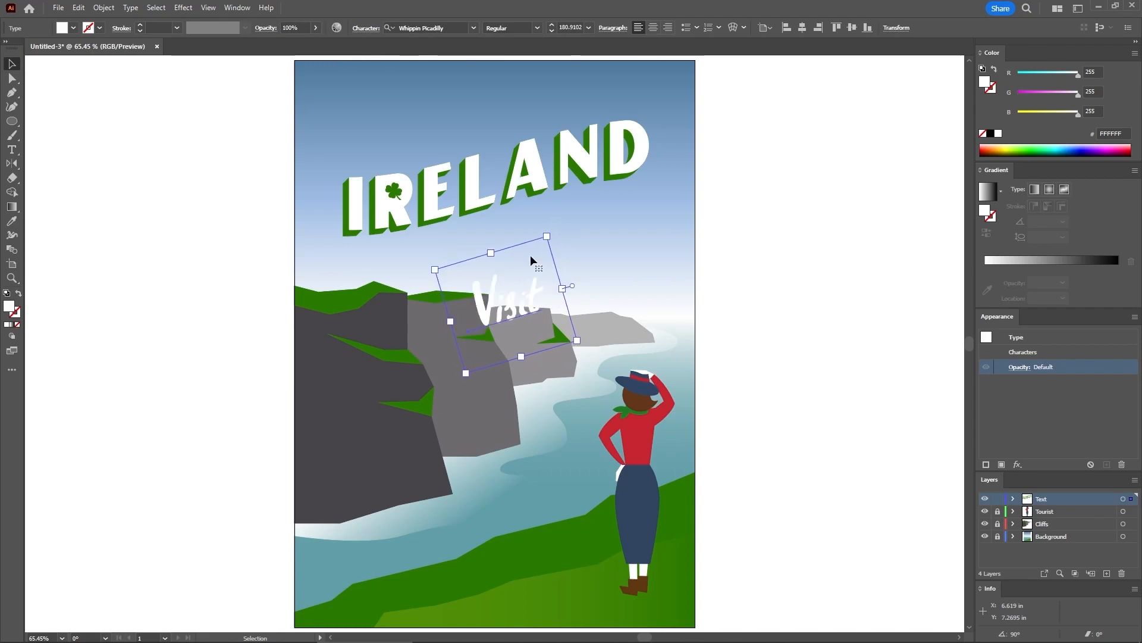
pyautogui.moveTo(523, 306); pyautogui.dragTo(442, 140)
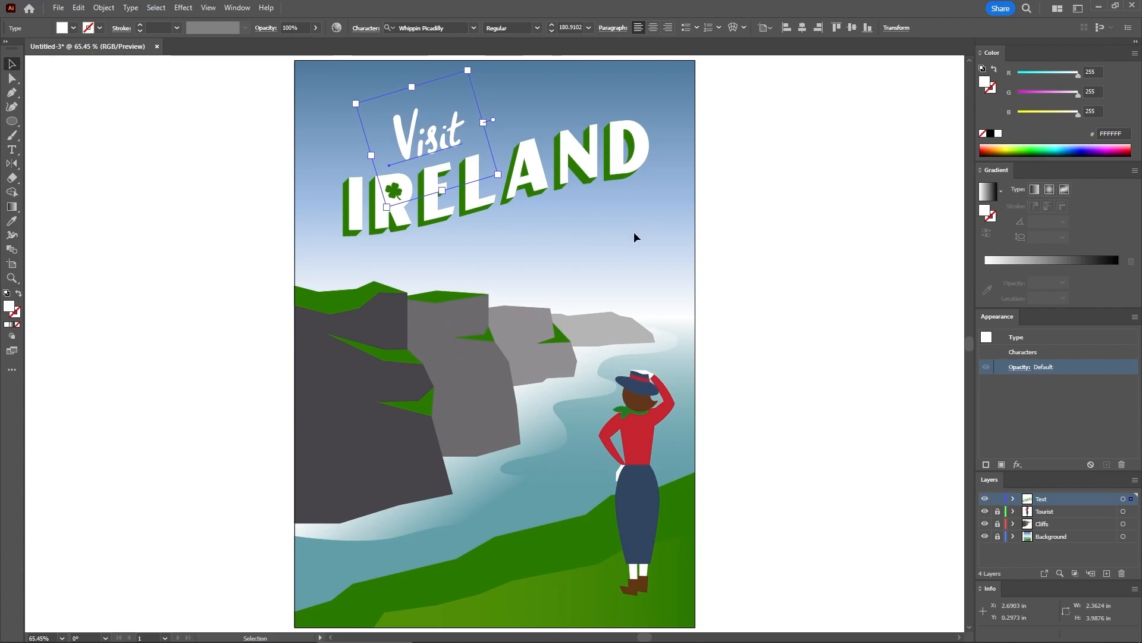
pyautogui.moveTo(332, 107); pyautogui.dragTo(469, 167)
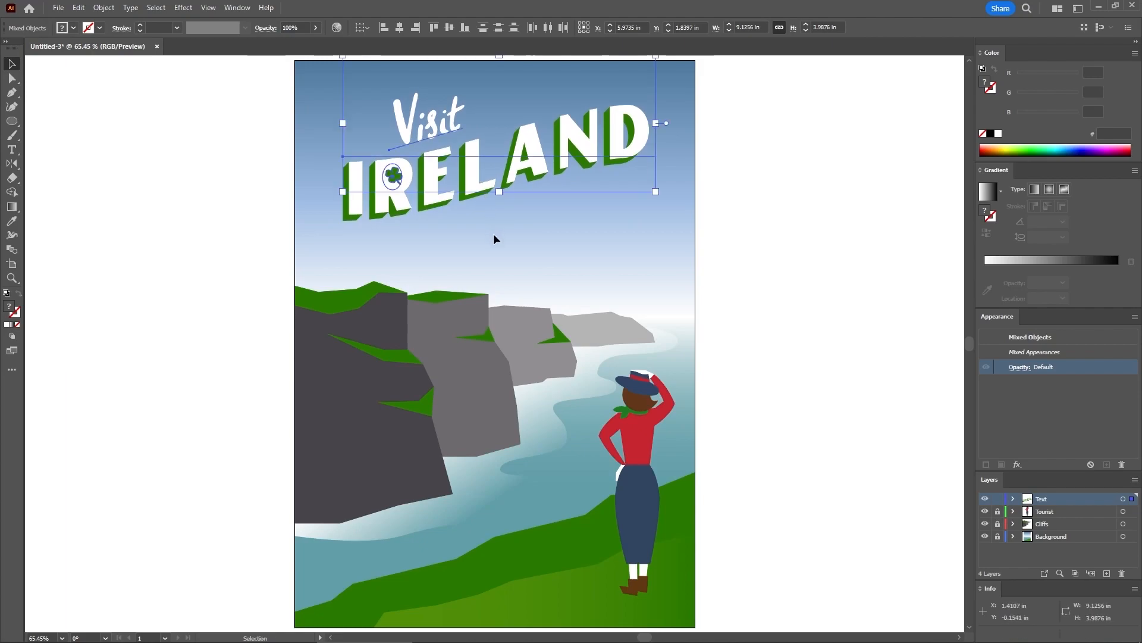
pyautogui.click(143, 194)
# Step: Add the text THE in 40 pt Carters in the sky below the title
pyautogui.click(12, 150)
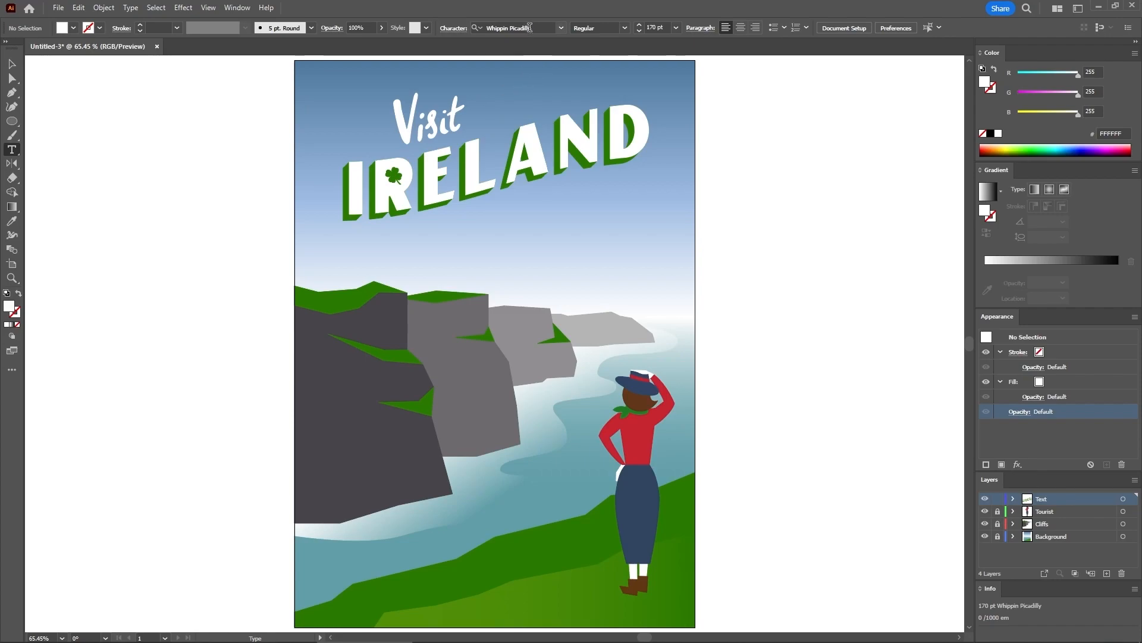
pyautogui.click(518, 28)
pyautogui.write('car')
pyautogui.click(521, 90)
pyautogui.doubleClick(653, 27)
pyautogui.write('40')
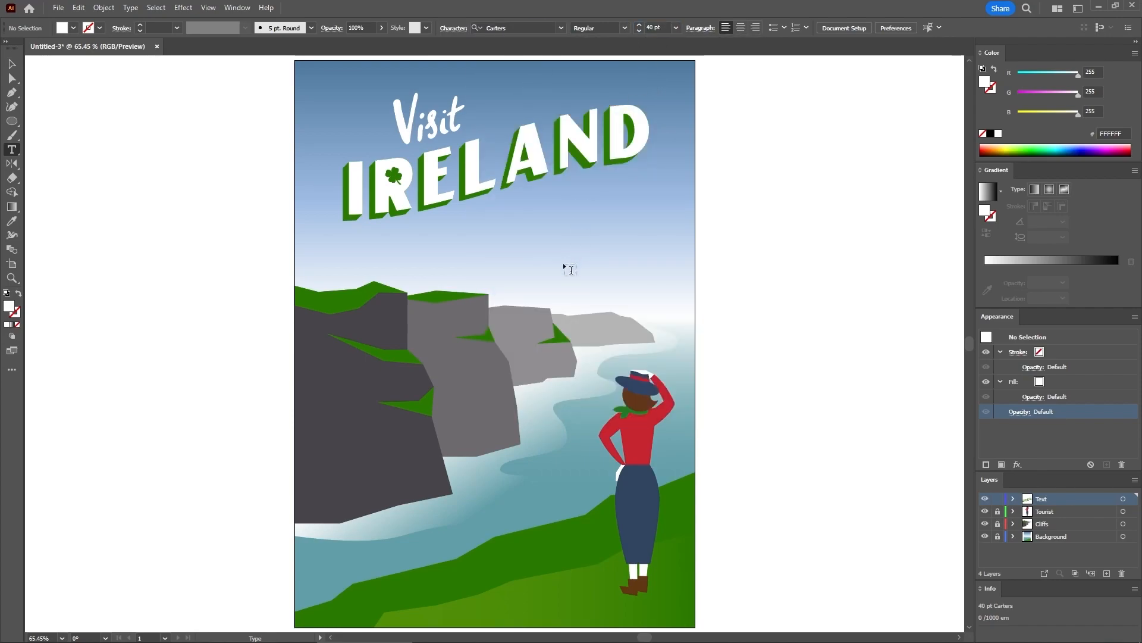
pyautogui.click(563, 272)
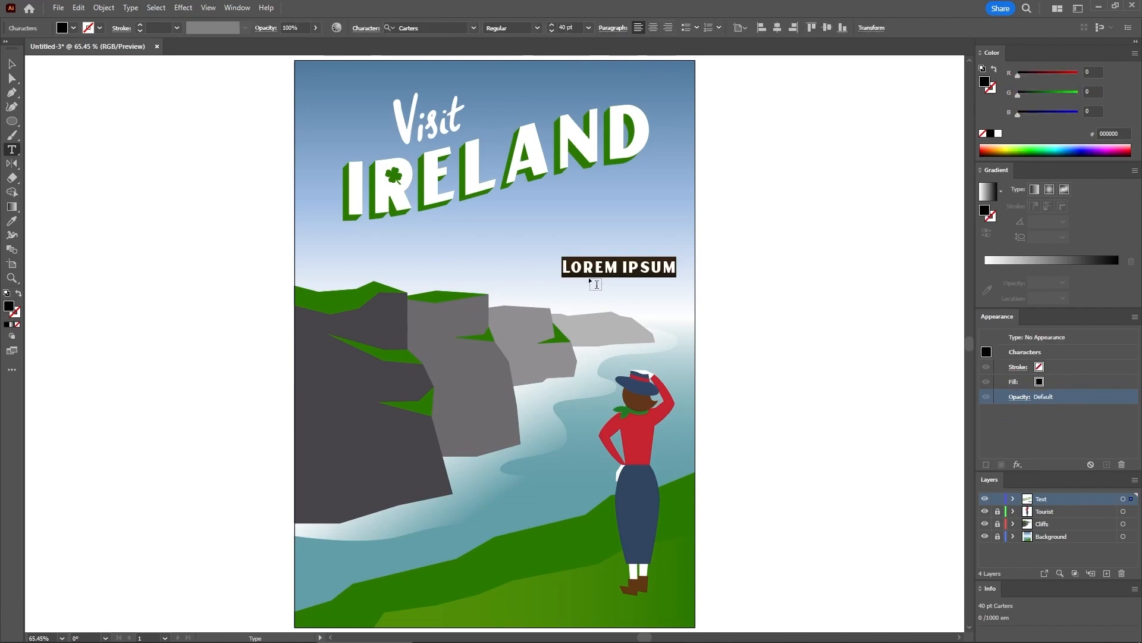
pyautogui.write('THE')
pyautogui.press('Escape')
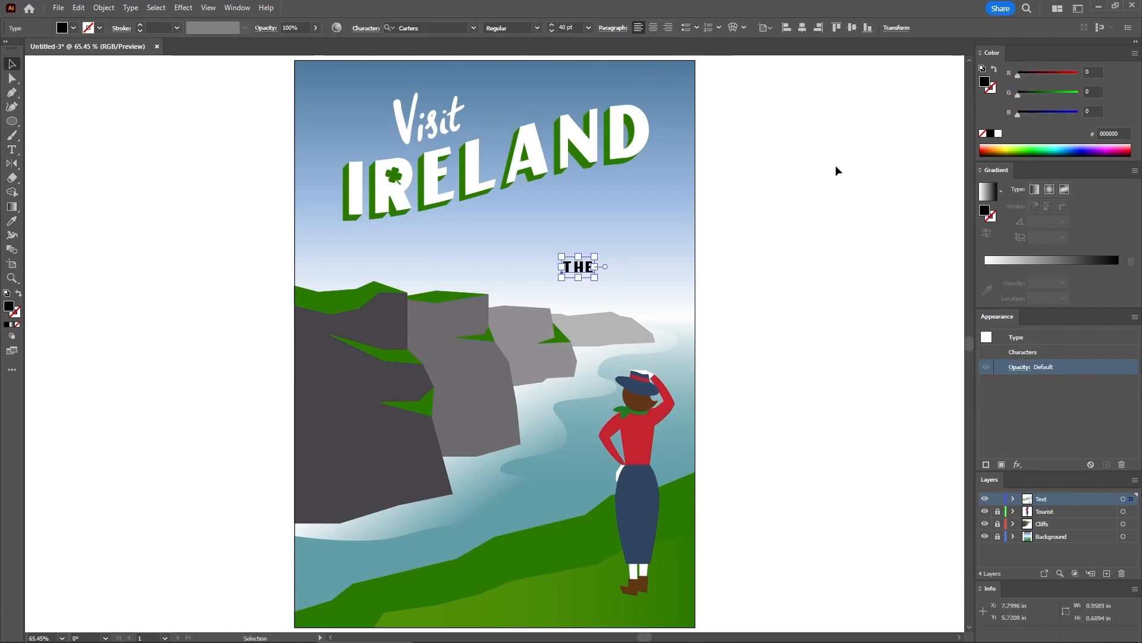
# Step: Fill the text THE with RGB 78, 120, 156 and place it just below the middle of IRELAND
pyautogui.click(1088, 73)
pyautogui.write('78')
pyautogui.press('Tab')
pyautogui.write('120')
pyautogui.press('Tab')
pyautogui.write('1')
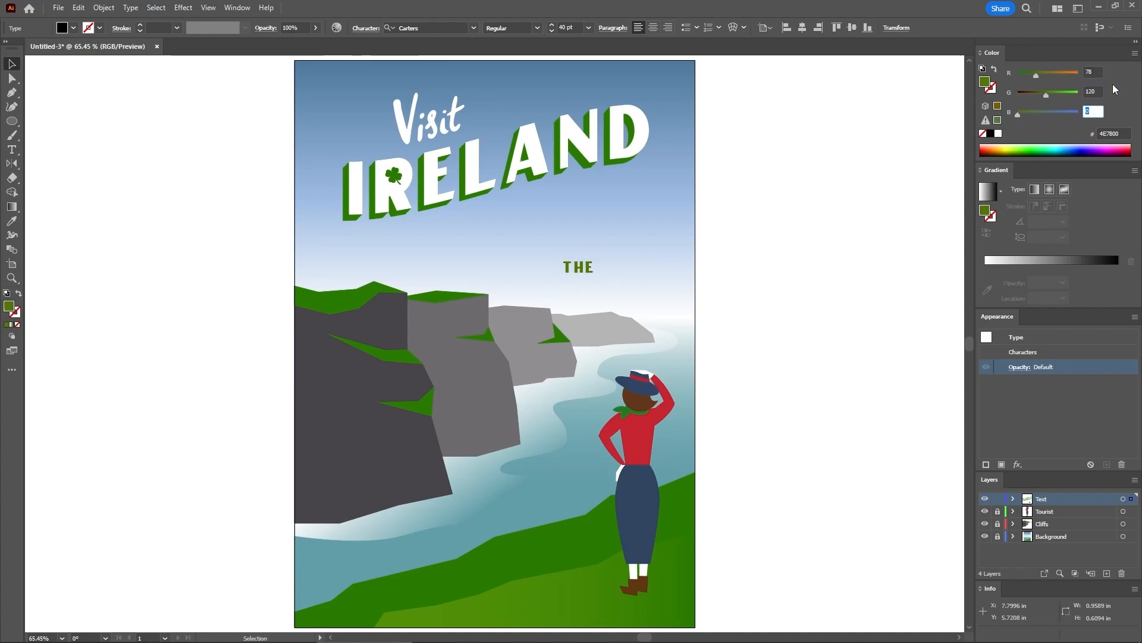
pyautogui.write('56')
pyautogui.press('Return')
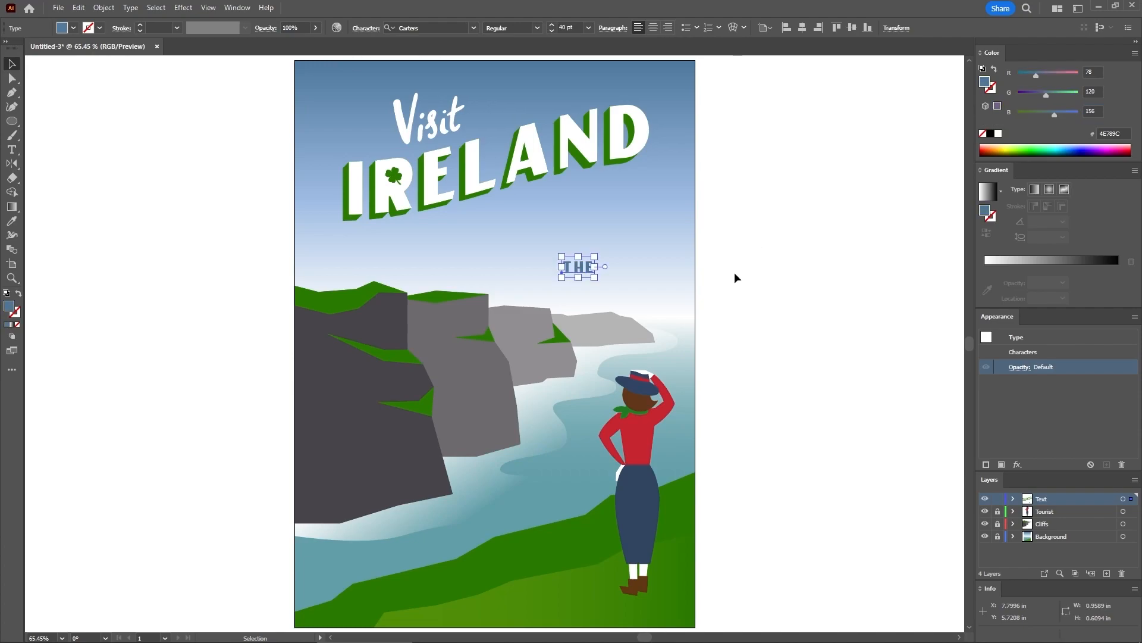
pyautogui.click(673, 278)
pyautogui.moveTo(582, 270); pyautogui.dragTo(539, 208)
# Step: Deselect the text THE and set the Type tool to a 60 pt font size with 60 pt leading
pyautogui.click(18, 152)
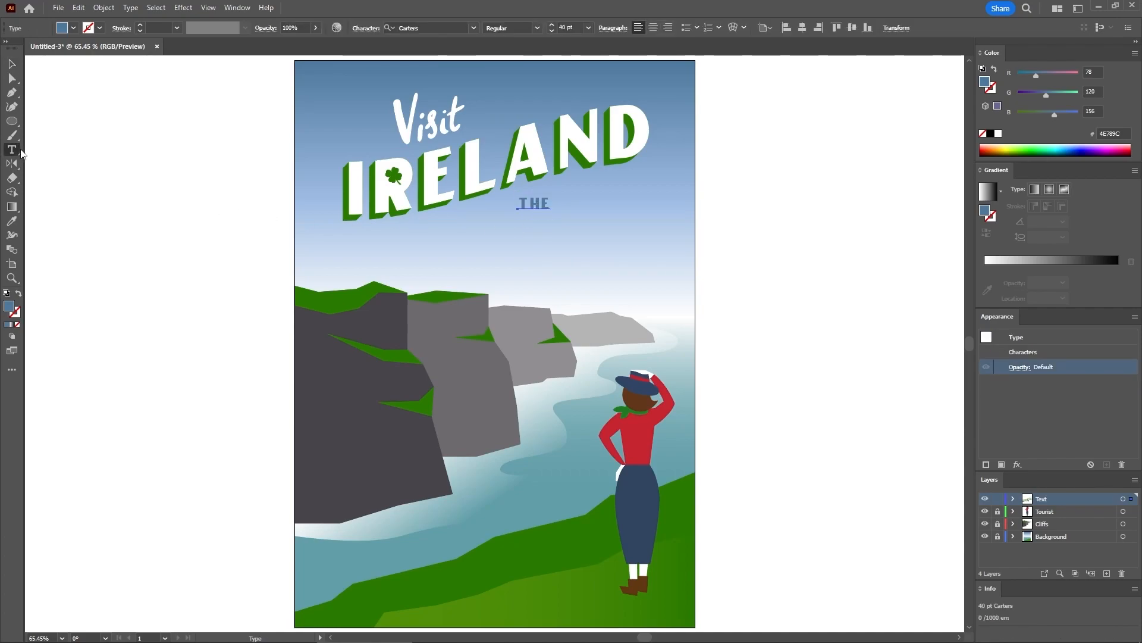
pyautogui.press('ctrl')
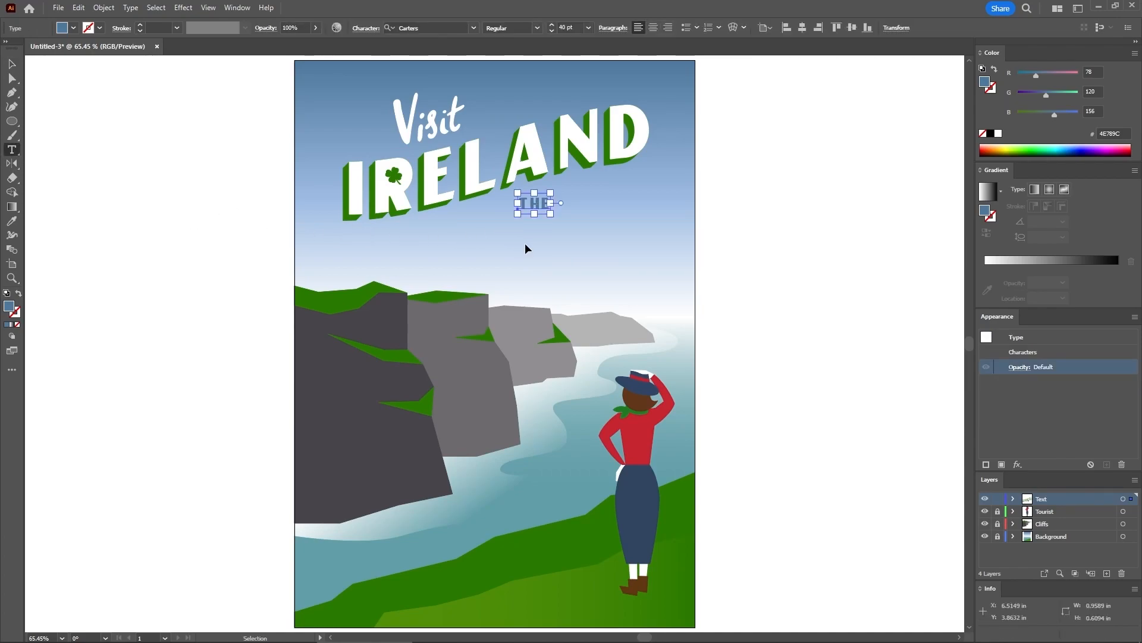
pyautogui.keyDown('ctrl'); pyautogui.click(555, 249); pyautogui.keyUp('ctrl')
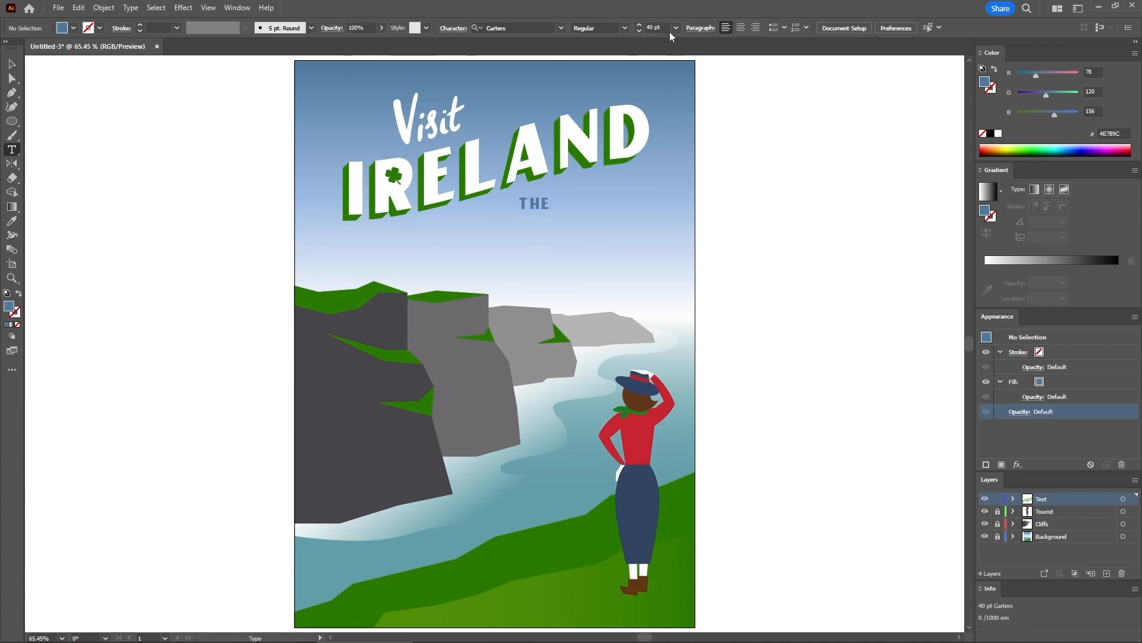
pyautogui.moveTo(652, 27); pyautogui.dragTo(639, 28)
pyautogui.write('6')
pyautogui.press('Return')
pyautogui.click(453, 28)
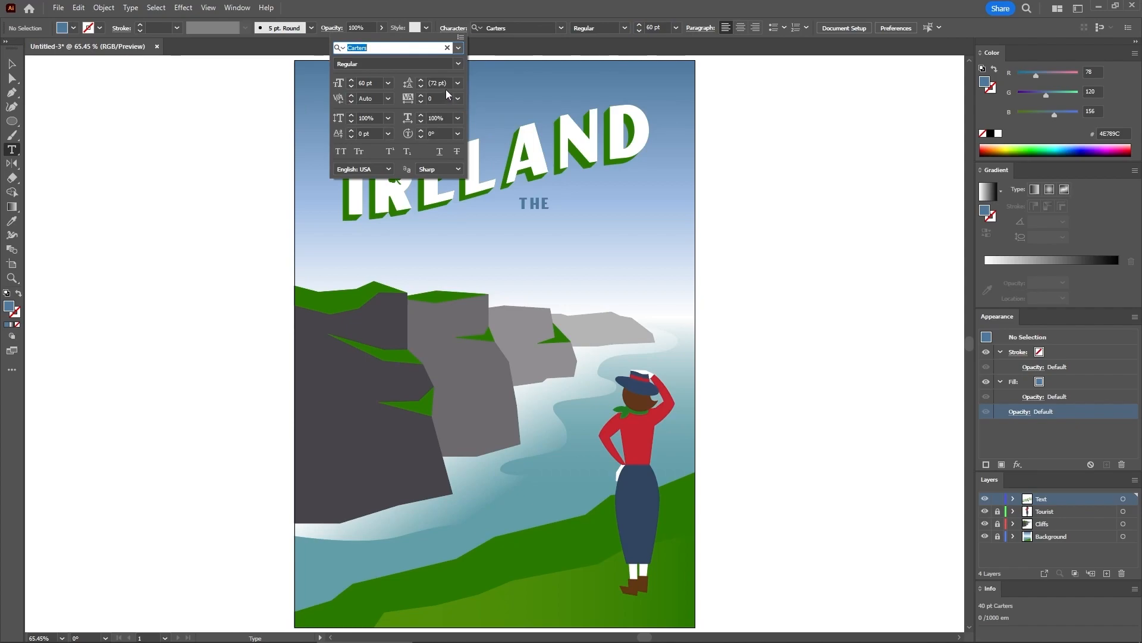
pyautogui.click(402, 82)
pyautogui.write('60')
pyautogui.press('Return')
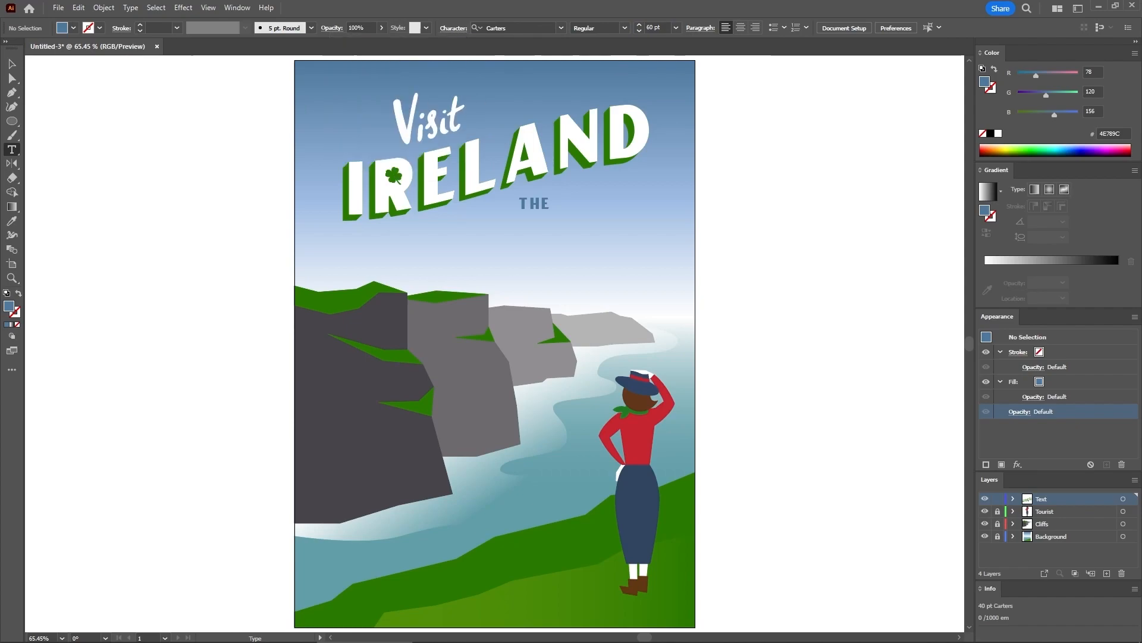
# Step: Add the text CLIFFS OF MOHER on two lines over the cliffs, breaking the line before MOHER
pyautogui.click(469, 300)
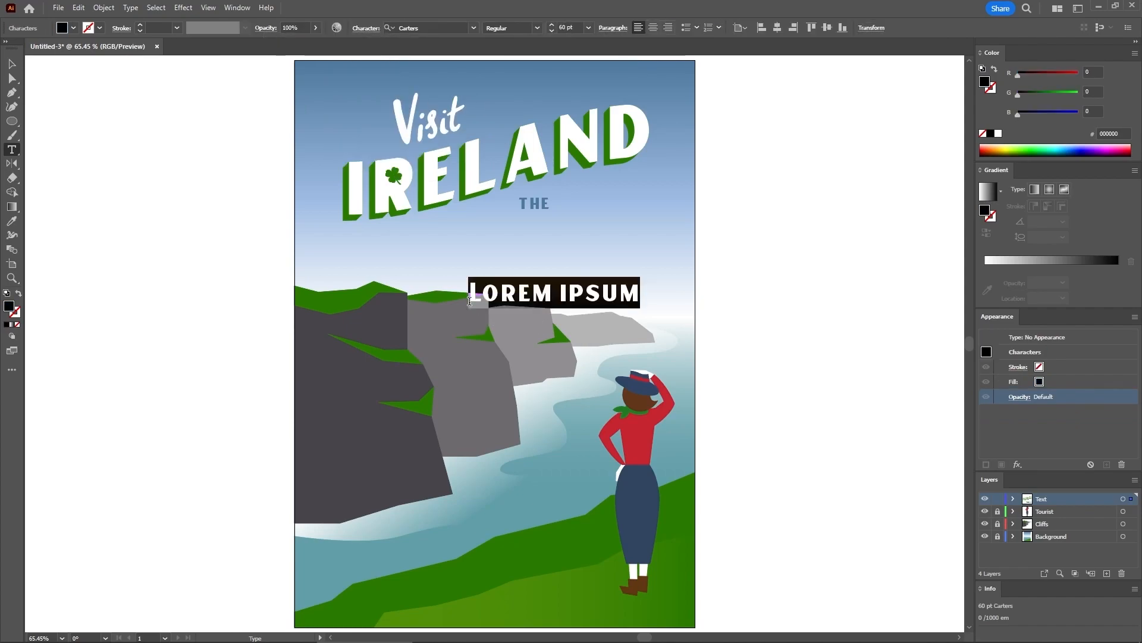
pyautogui.write('CLIFFS OF')
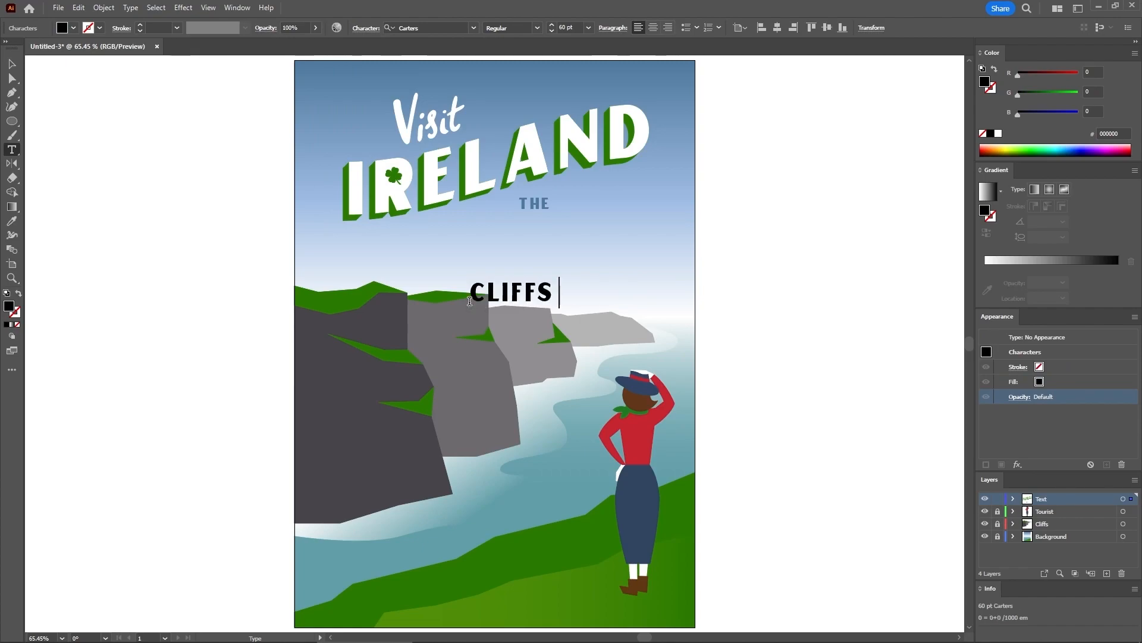
pyautogui.press('Return')
pyautogui.write('MOHER')
pyautogui.press('Escape')
# Step: Copy only the fill colour of THE onto the CLIFFS OF MOHER text with the Eyedropper
pyautogui.click(11, 221)
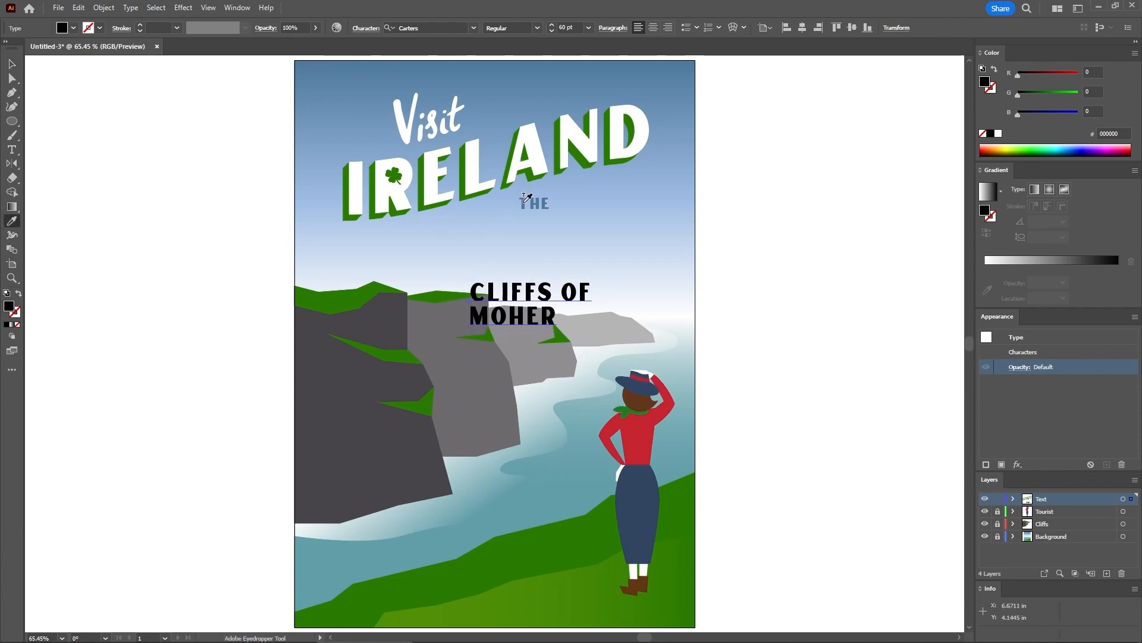
pyautogui.click(522, 203)
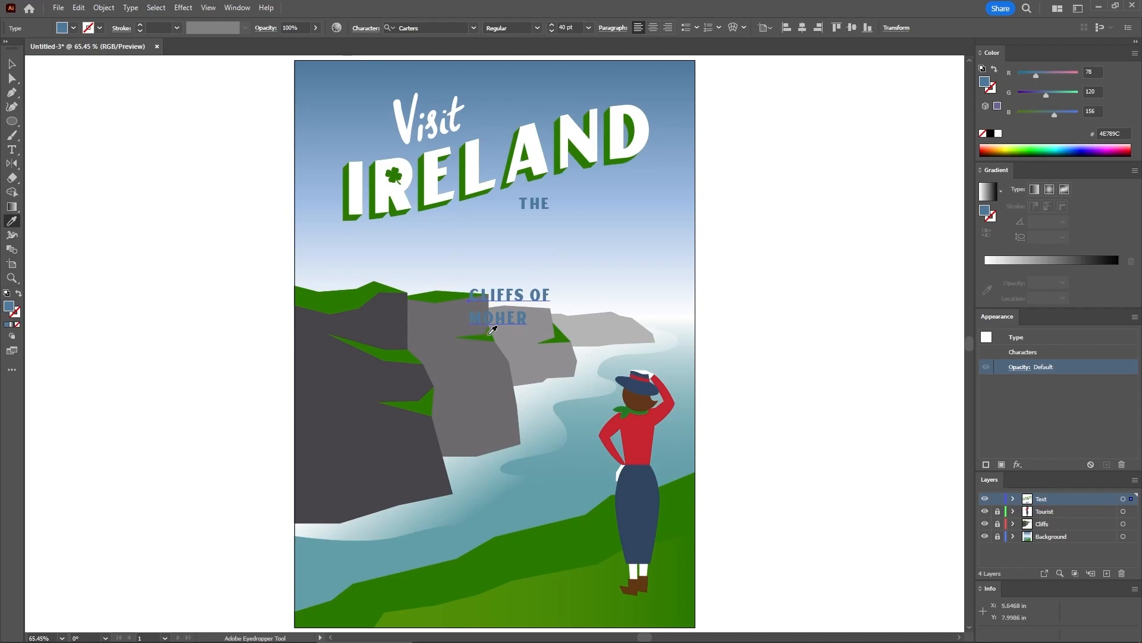
pyautogui.hotkey('ctrl', 'z')
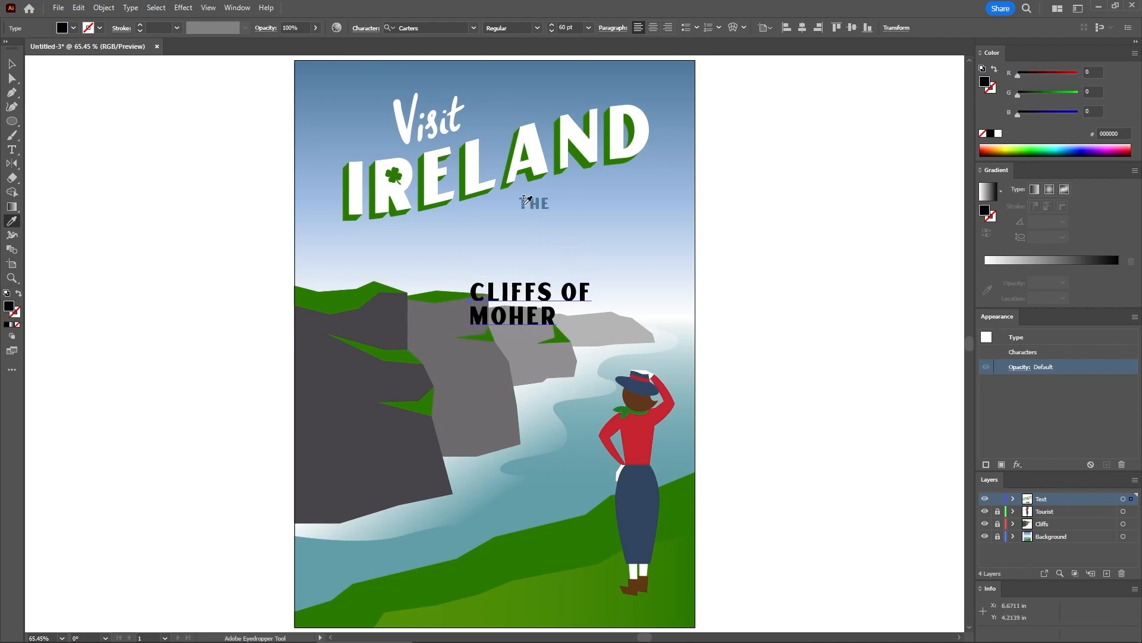
pyautogui.keyDown('shift'); pyautogui.click(525, 205); pyautogui.keyUp('shift')
# Step: Tilt the CLIFFS OF MOHER text to the title's slope beneath IRELAND and shear it horizontally by 20°
pyautogui.click(11, 64)
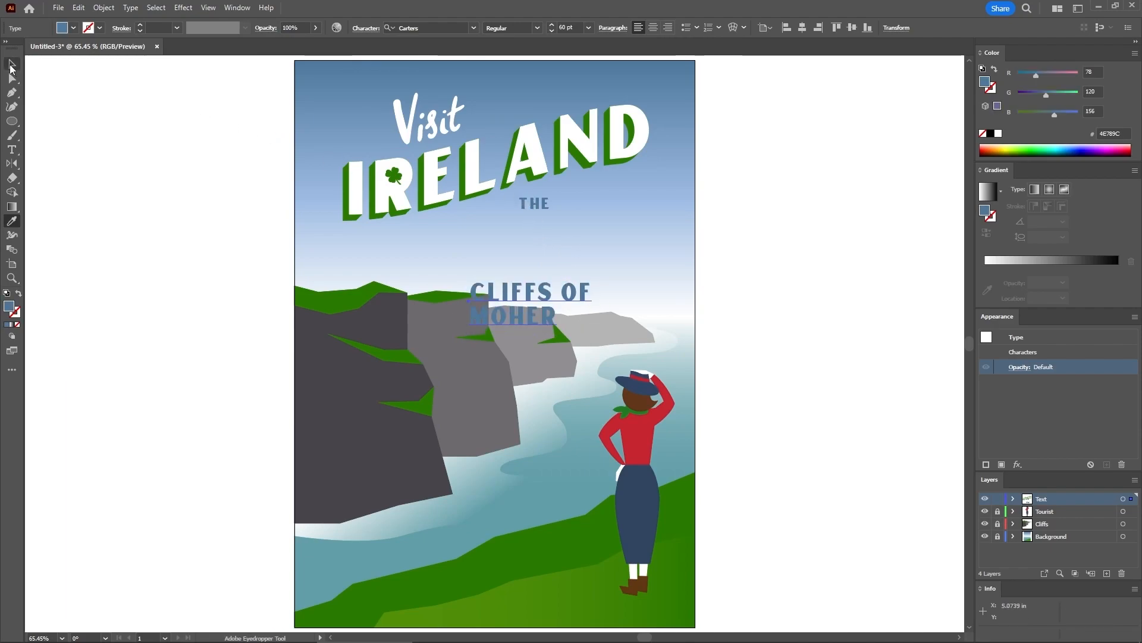
pyautogui.moveTo(601, 272); pyautogui.dragTo(606, 215)
pyautogui.click(104, 7)
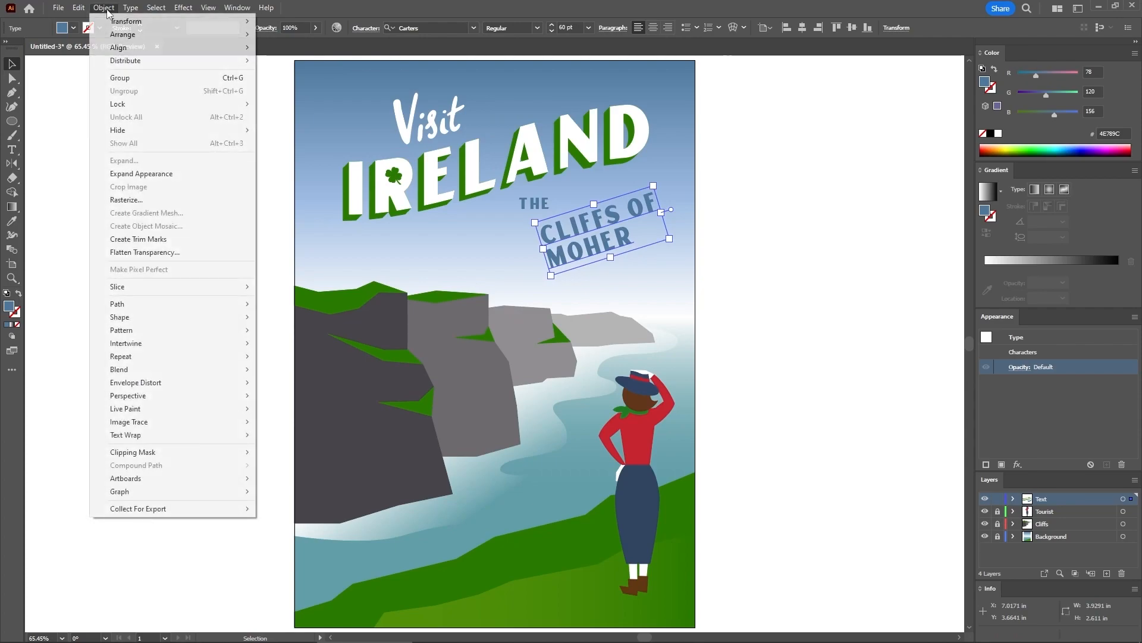
pyautogui.moveTo(176, 26)
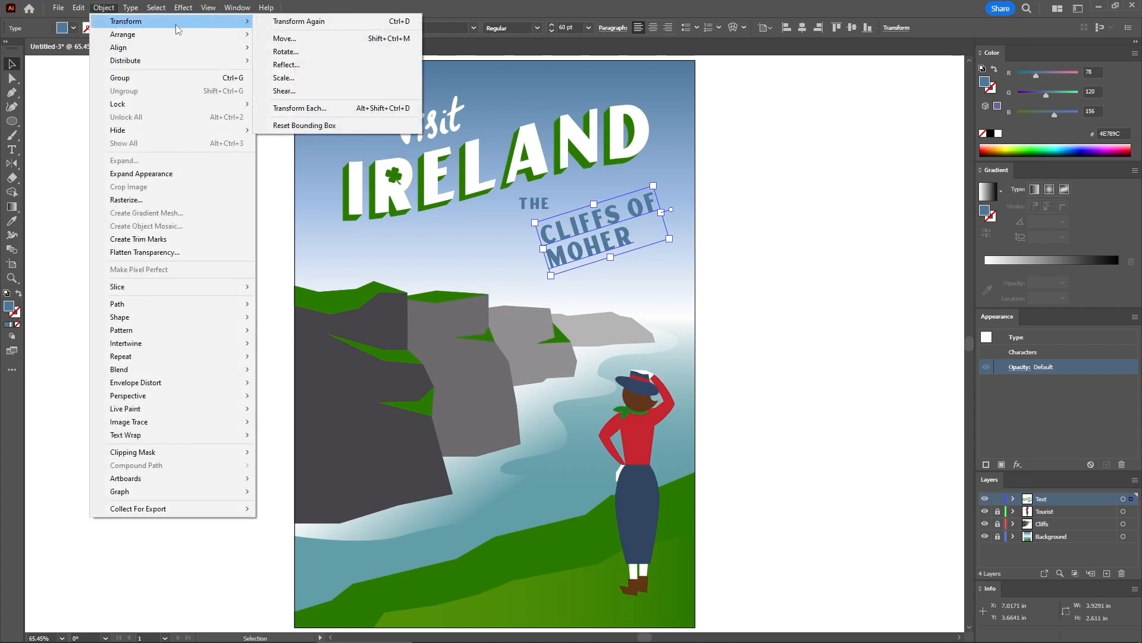
pyautogui.click(285, 91)
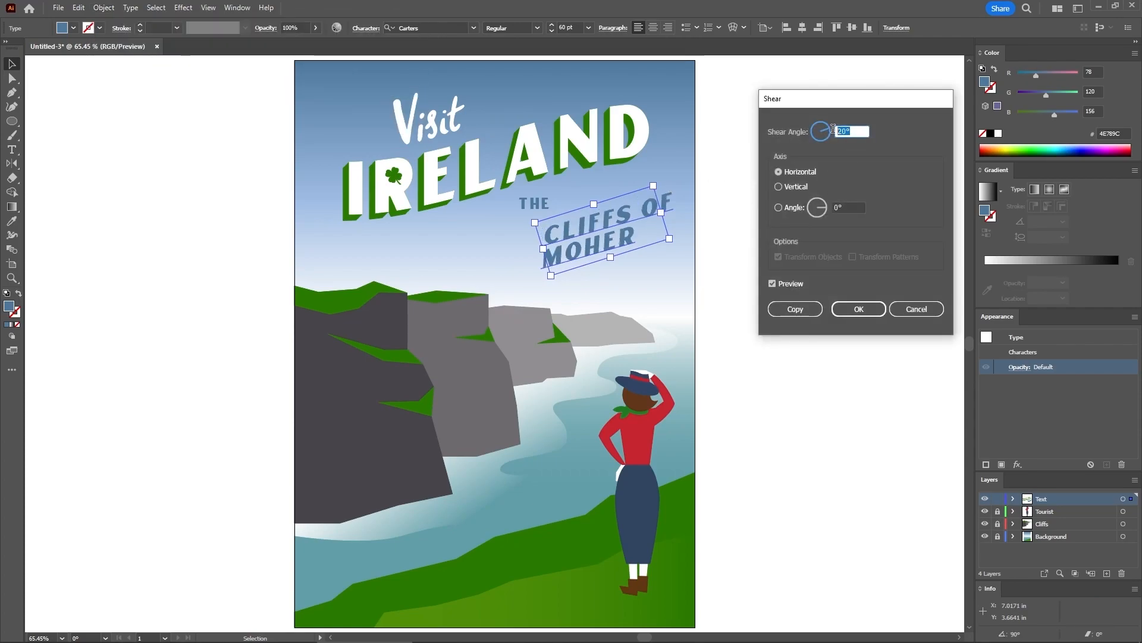
pyautogui.click(858, 309)
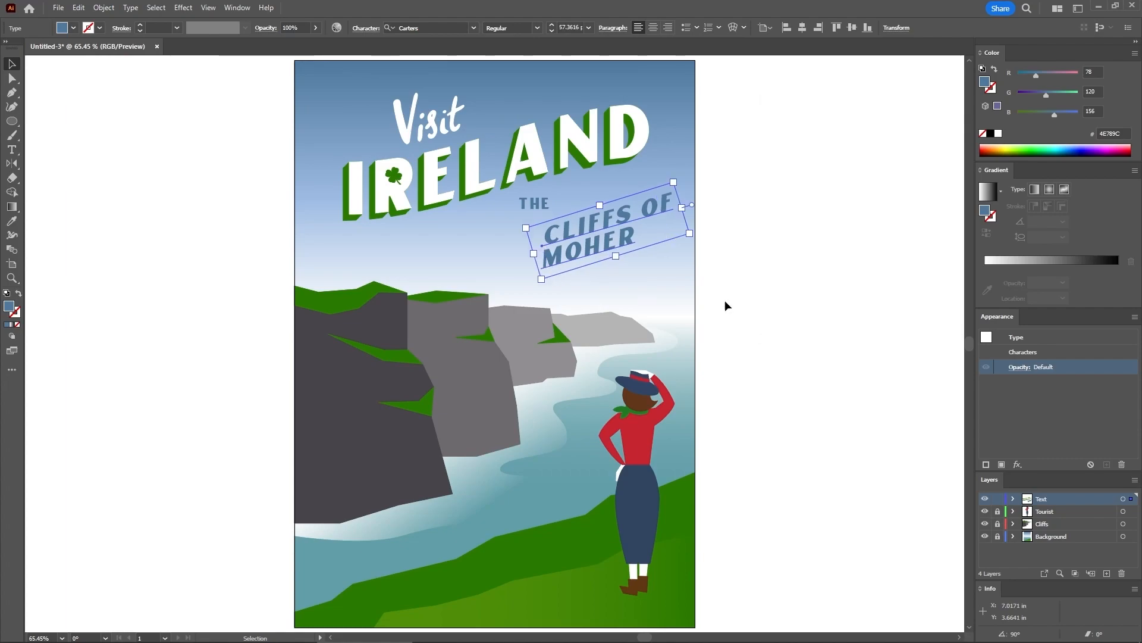
# Step: Move all the title text slightly down and fine-tune the positions of CLIFFS OF MOHER and Visit
pyautogui.moveTo(738, 74); pyautogui.dragTo(277, 234)
pyautogui.moveTo(433, 176); pyautogui.dragTo(434, 183)
pyautogui.click(577, 202)
pyautogui.moveTo(606, 224); pyautogui.dragTo(606, 221)
pyautogui.moveTo(422, 136); pyautogui.dragTo(419, 136)
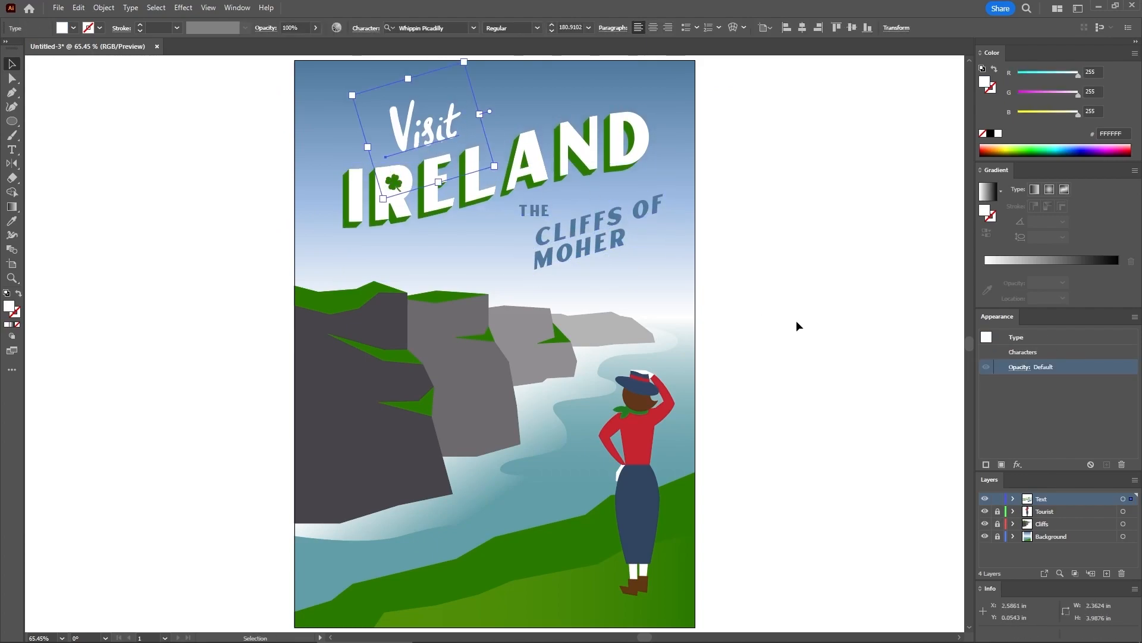
pyautogui.click(812, 332)
# Step: Unlock the Tourist, Cliffs and Background layers and set the sky gradient's midpoint between white and light blue to 25%
pyautogui.moveTo(997, 512); pyautogui.dragTo(997, 535)
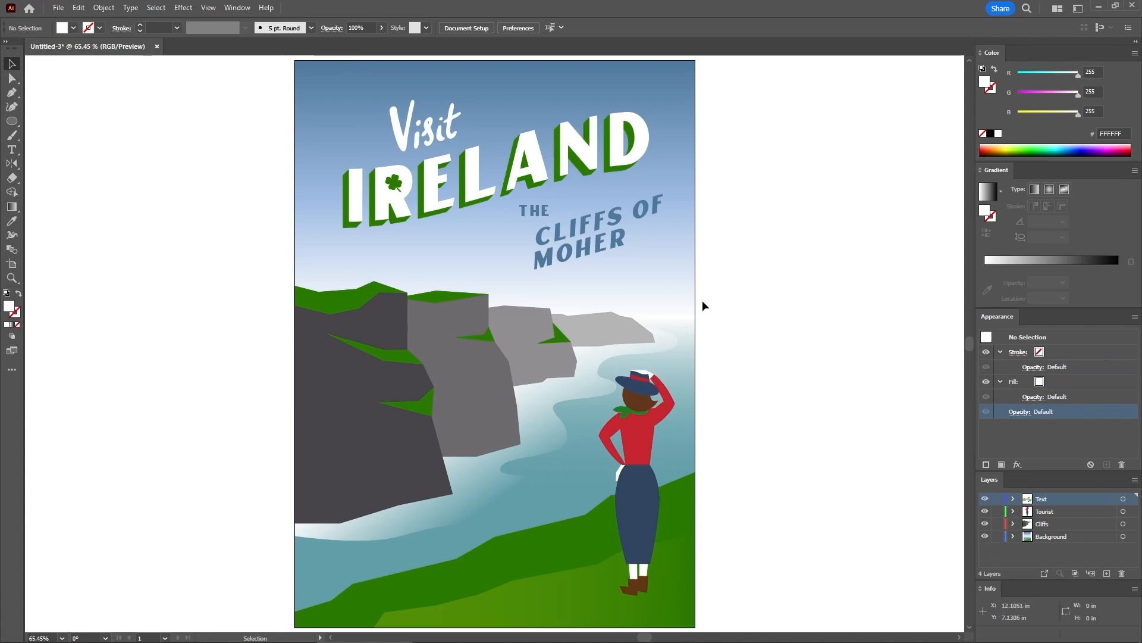
pyautogui.click(666, 275)
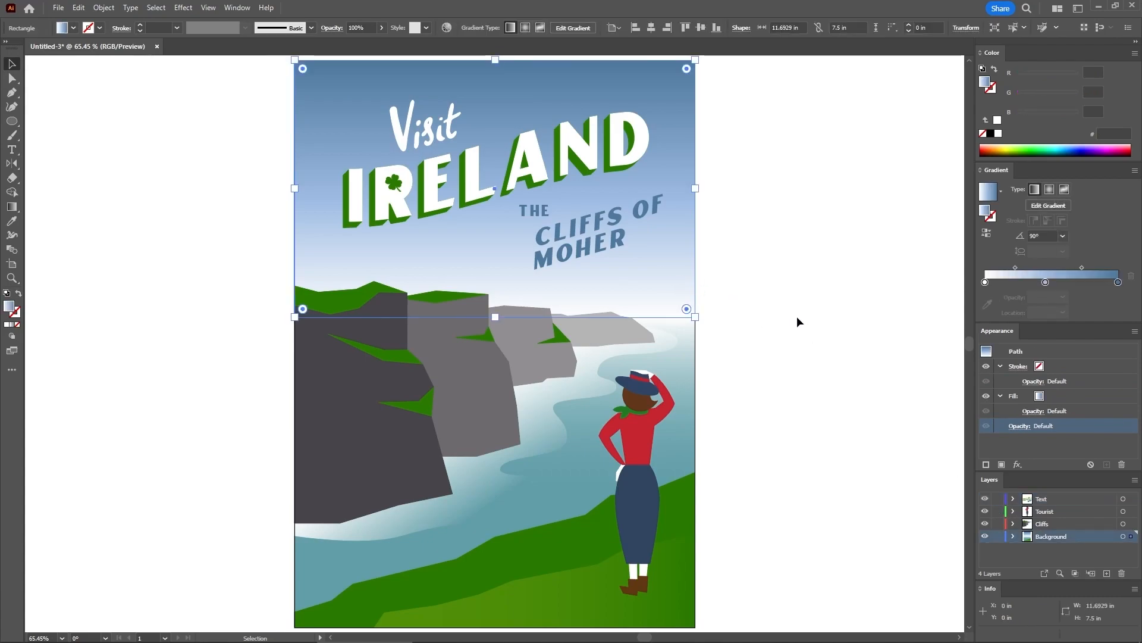
pyautogui.click(1016, 269)
pyautogui.moveTo(1048, 312); pyautogui.dragTo(1022, 312)
pyautogui.write('25')
pyautogui.press('Return')
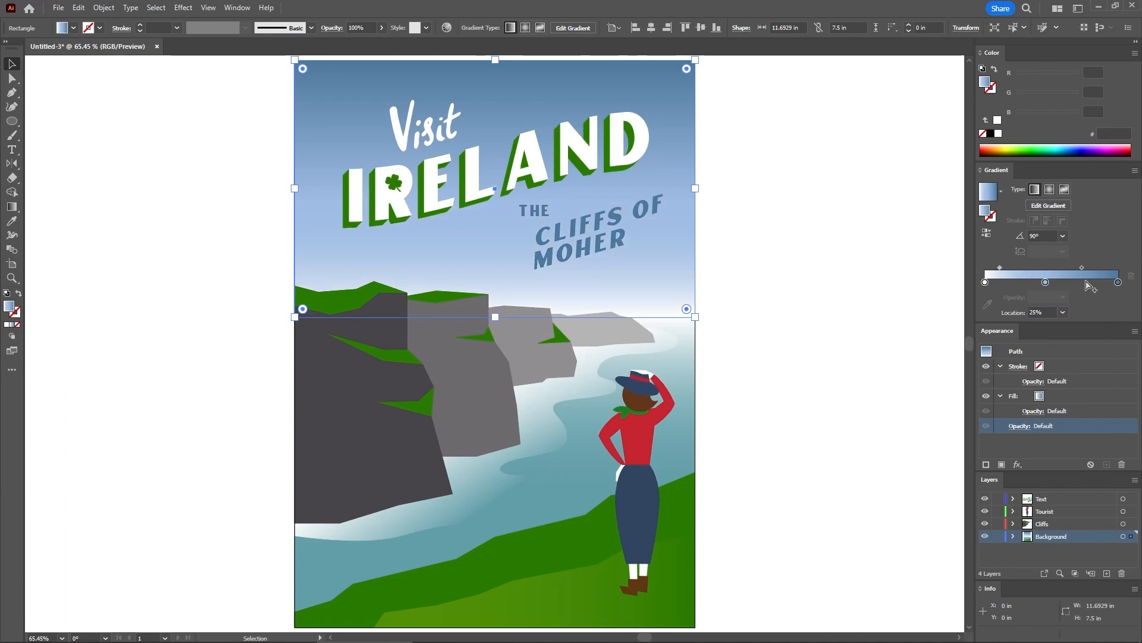
# Step: Set the sky gradient's midpoint between light blue and dark blue to 60%, and deselect the sky
pyautogui.click(1083, 269)
pyautogui.moveTo(1050, 311); pyautogui.dragTo(1022, 312)
pyautogui.write('6')
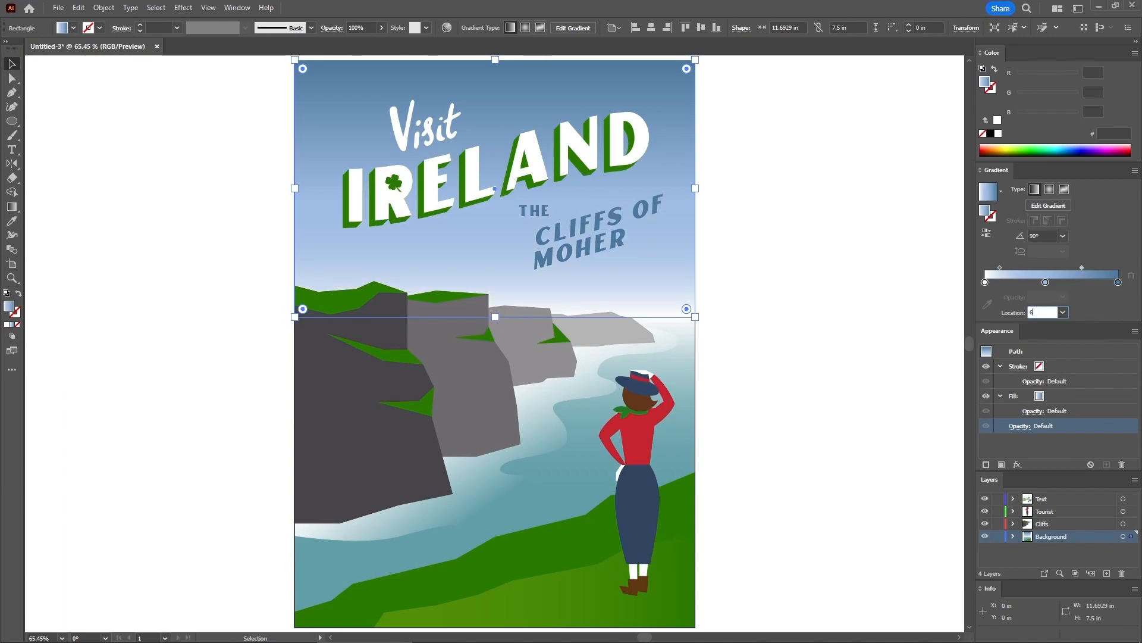
pyautogui.write('0')
pyautogui.press('Return')
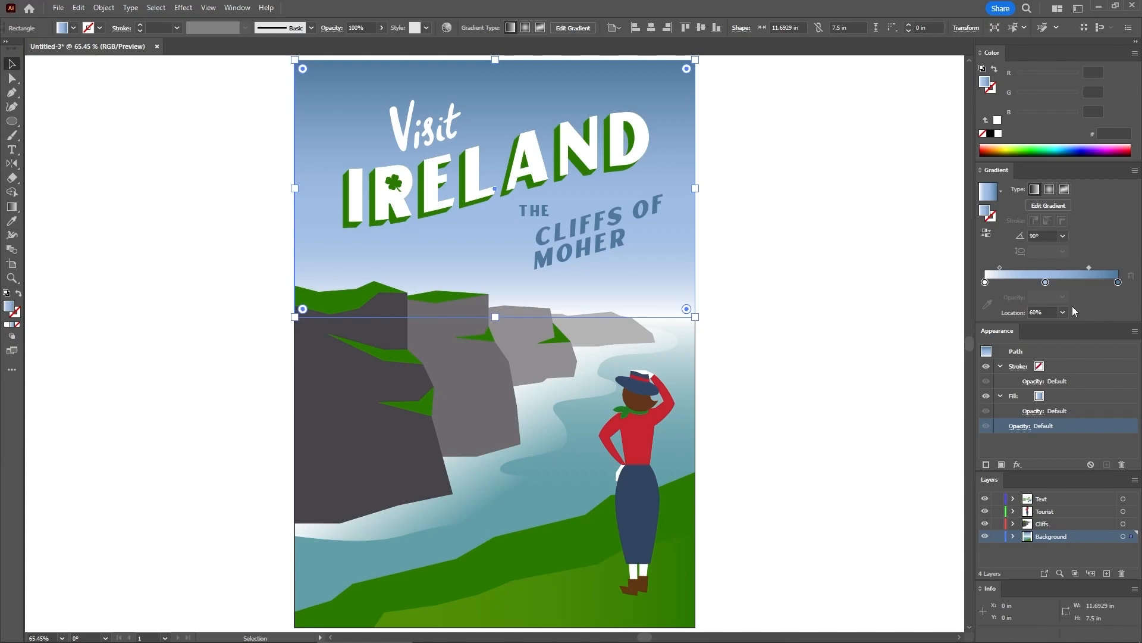
pyautogui.hotkey('ctrl', 'shift', 'a')
# Step: Select all the poster artwork, including the text, tourist, cliffs and background, and copy it
pyautogui.moveTo(752, 84); pyautogui.dragTo(219, 616)
pyautogui.press('a')
pyautogui.press('v')
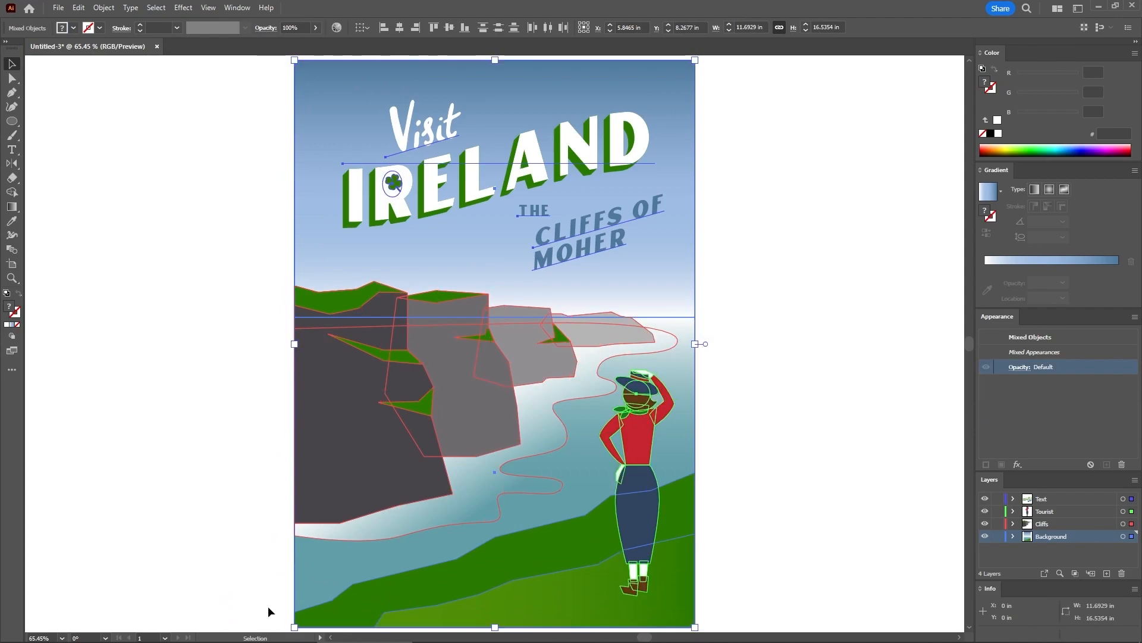
pyautogui.click(271, 610)
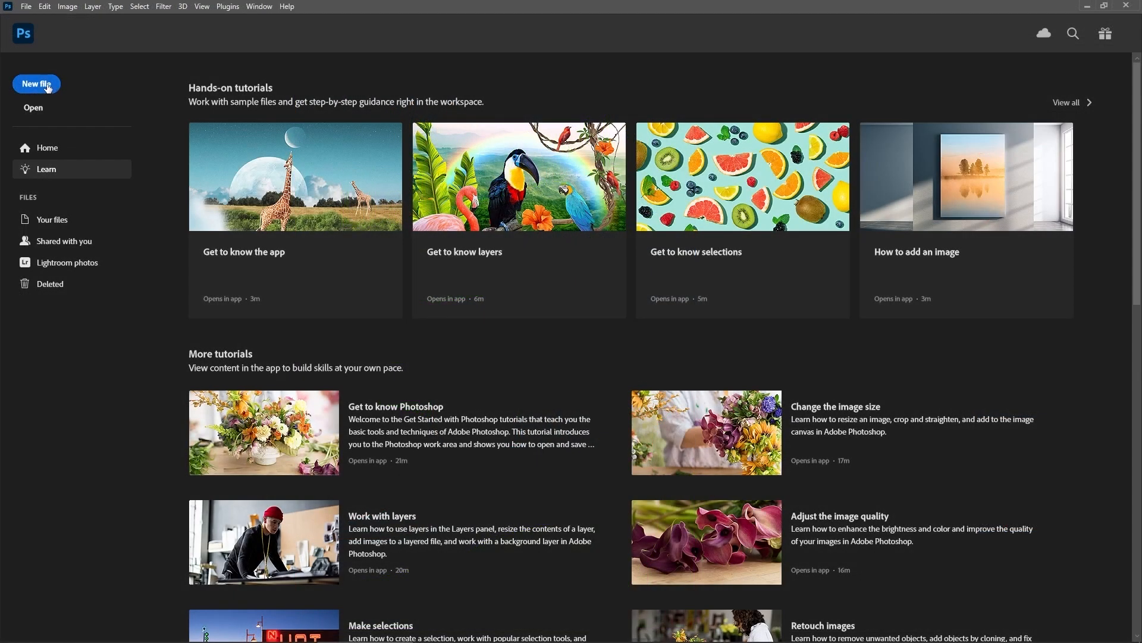
# Step: Switch to Photoshop and create a portrait A3 print document, 297 x 420 mm at 300 ppi in RGB Color
pyautogui.click(36, 83)
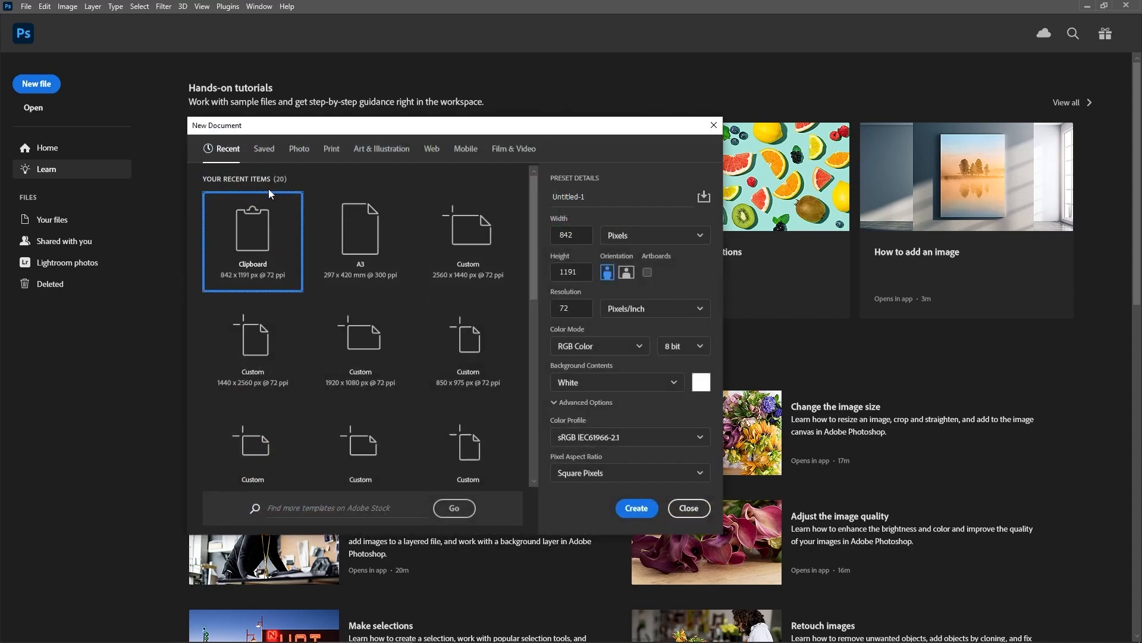
pyautogui.click(332, 158)
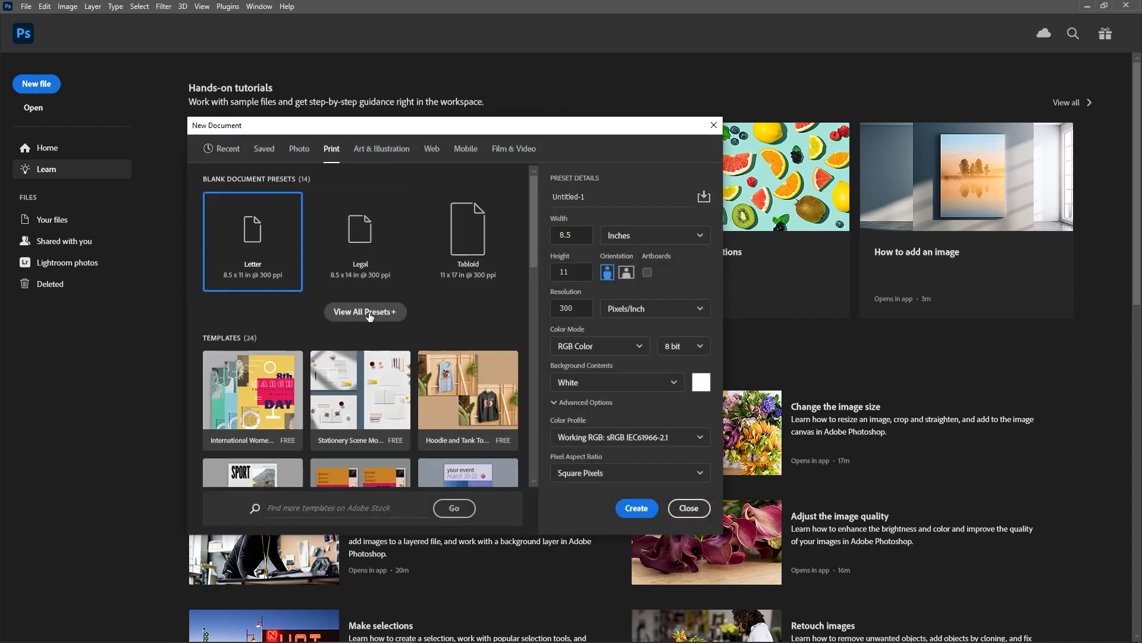
pyautogui.click(298, 312)
pyautogui.click(262, 462)
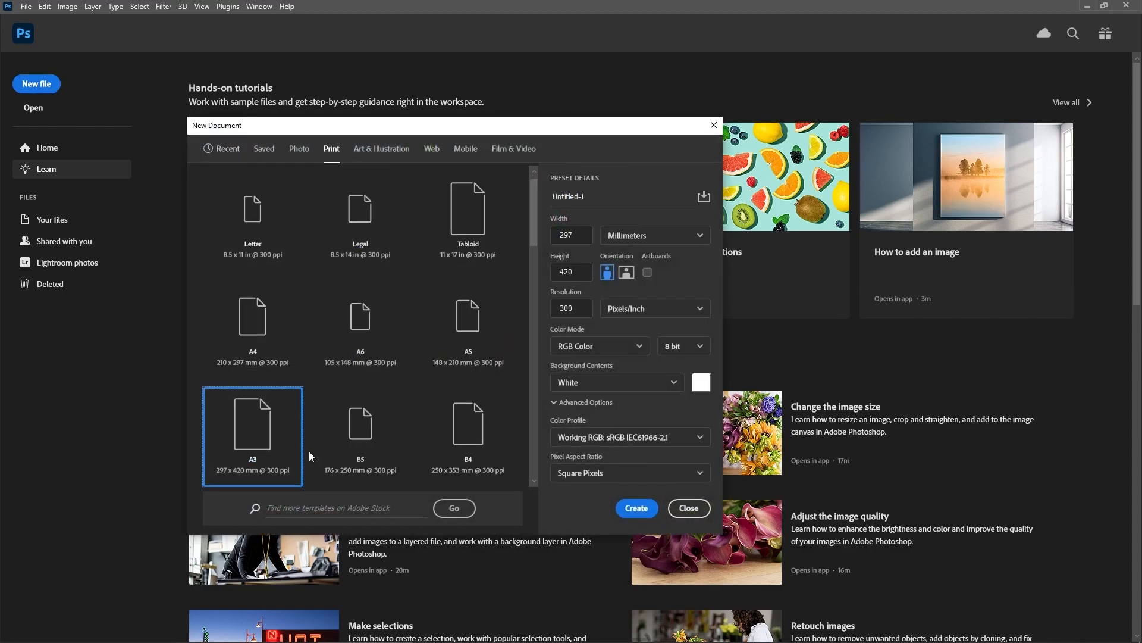
pyautogui.click(636, 508)
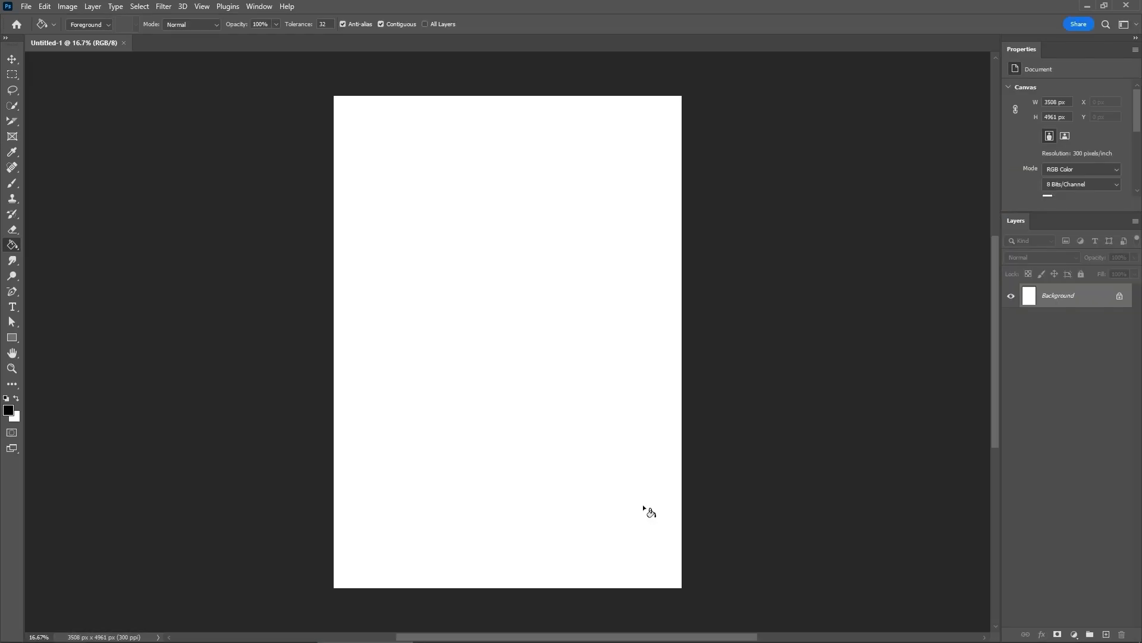
# Step: Paste the copied poster artwork as a Smart Object filling the canvas and commit the placement
pyautogui.scroll(1, 640, 505)
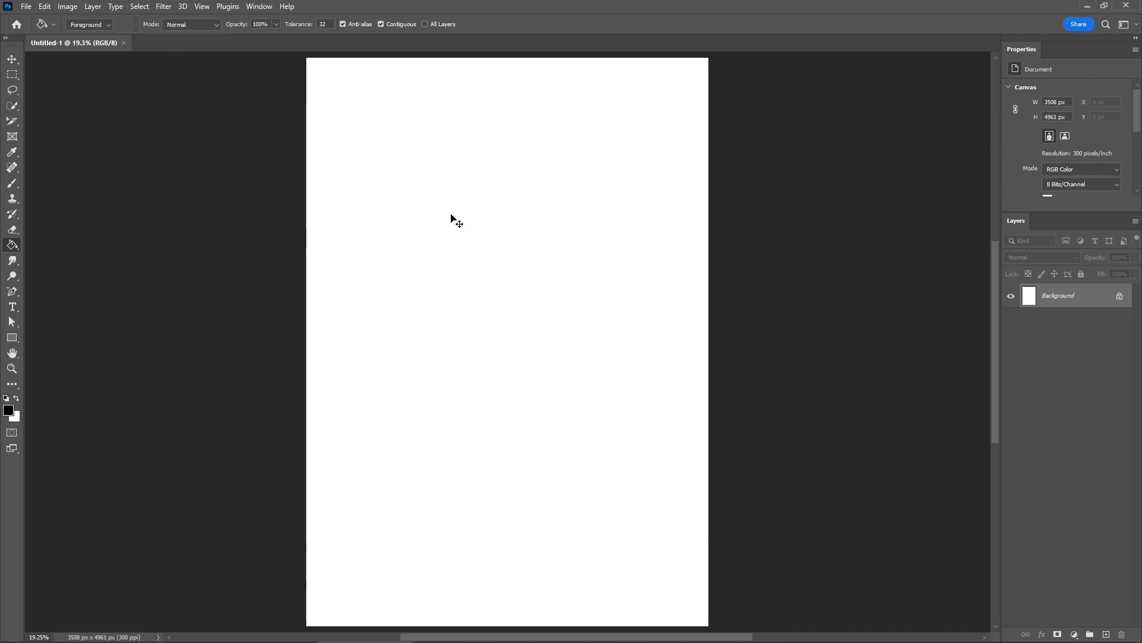
pyautogui.hotkey('ctrl', 'v')
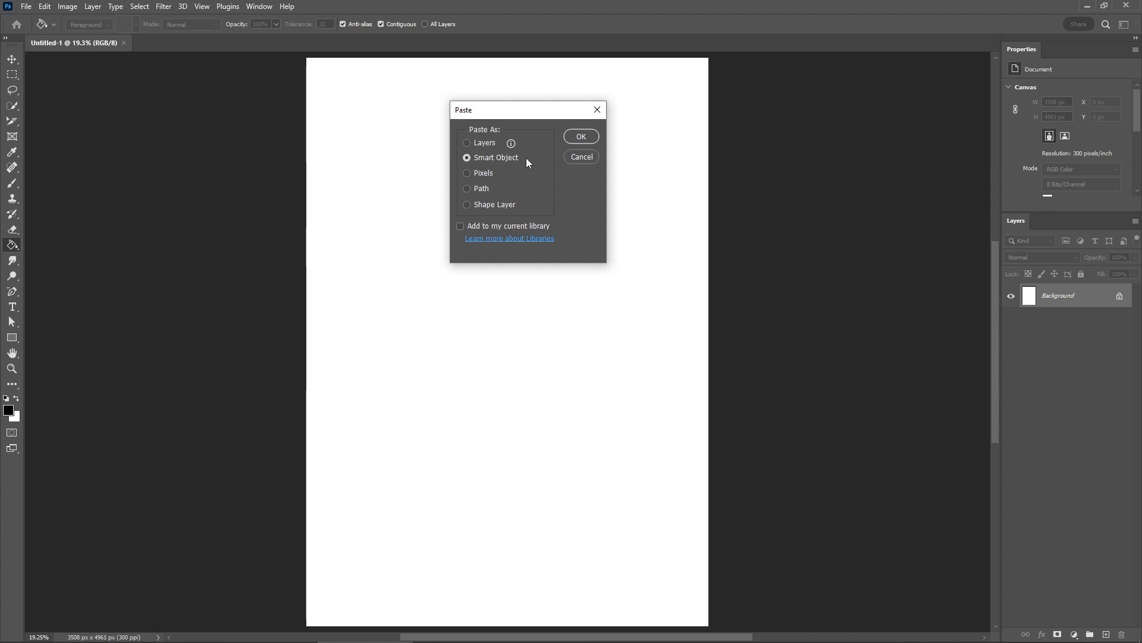
pyautogui.click(579, 136)
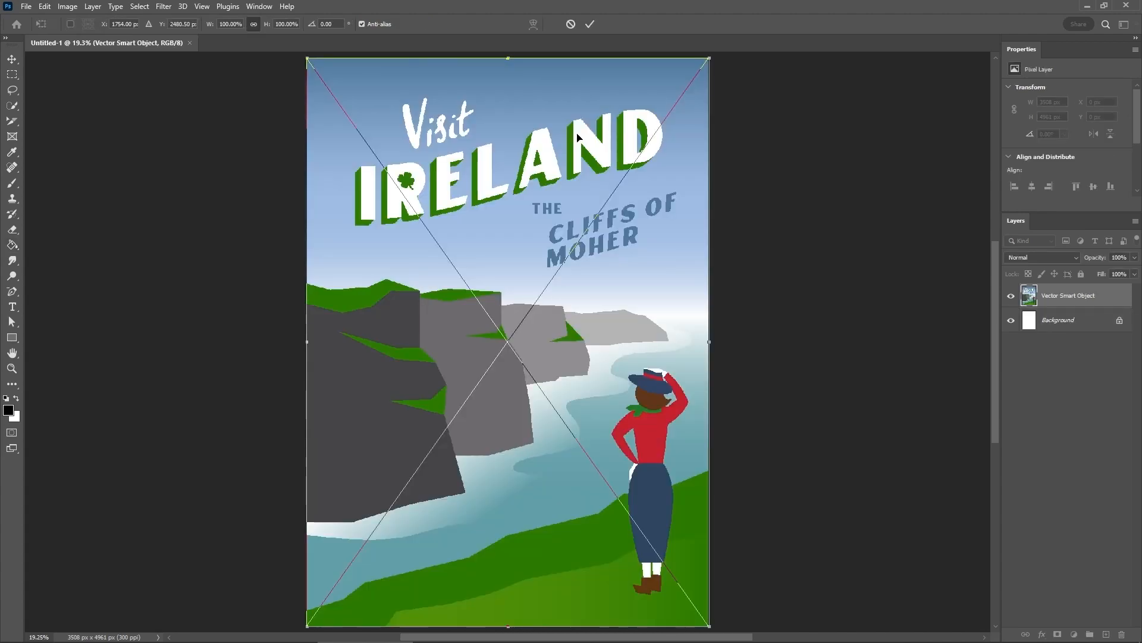
pyautogui.press('Return')
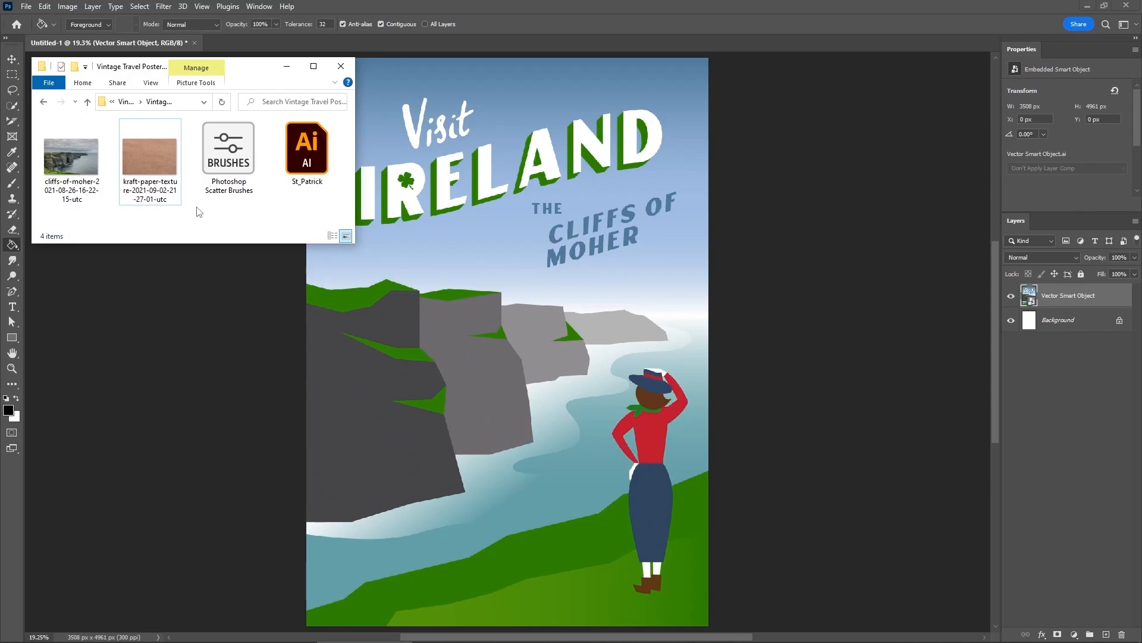
# Step: Place the kraft-paper-texture image over the poster, rotate it to -90° and scale it to about 81% to cover the canvas
pyautogui.moveTo(159, 152); pyautogui.dragTo(488, 337)
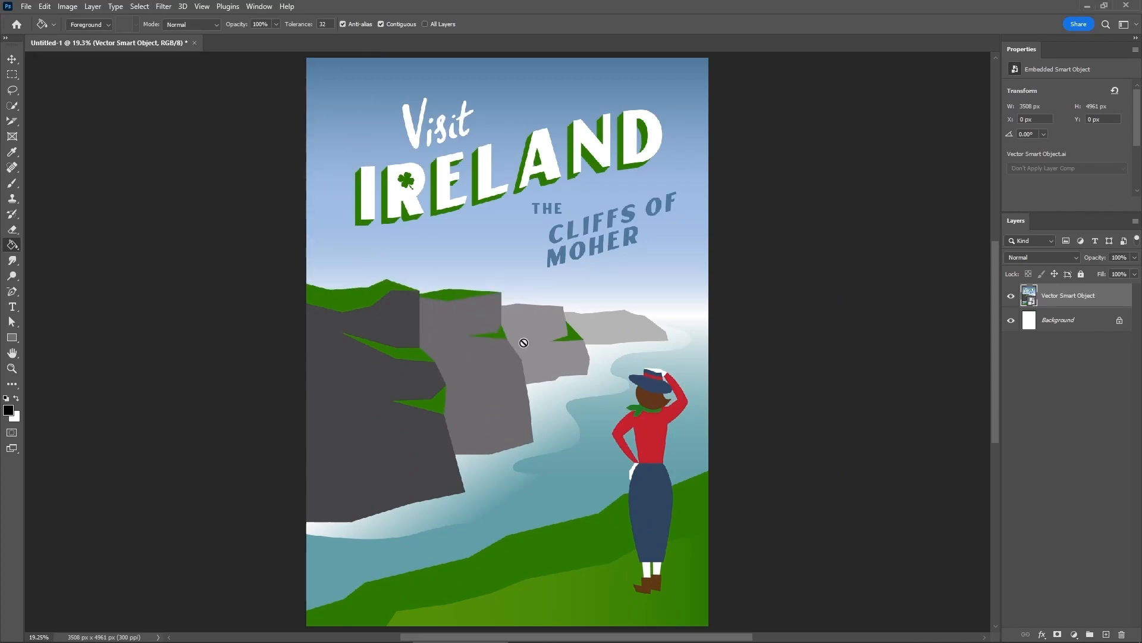
pyautogui.moveTo(700, 222); pyautogui.dragTo(394, 126)
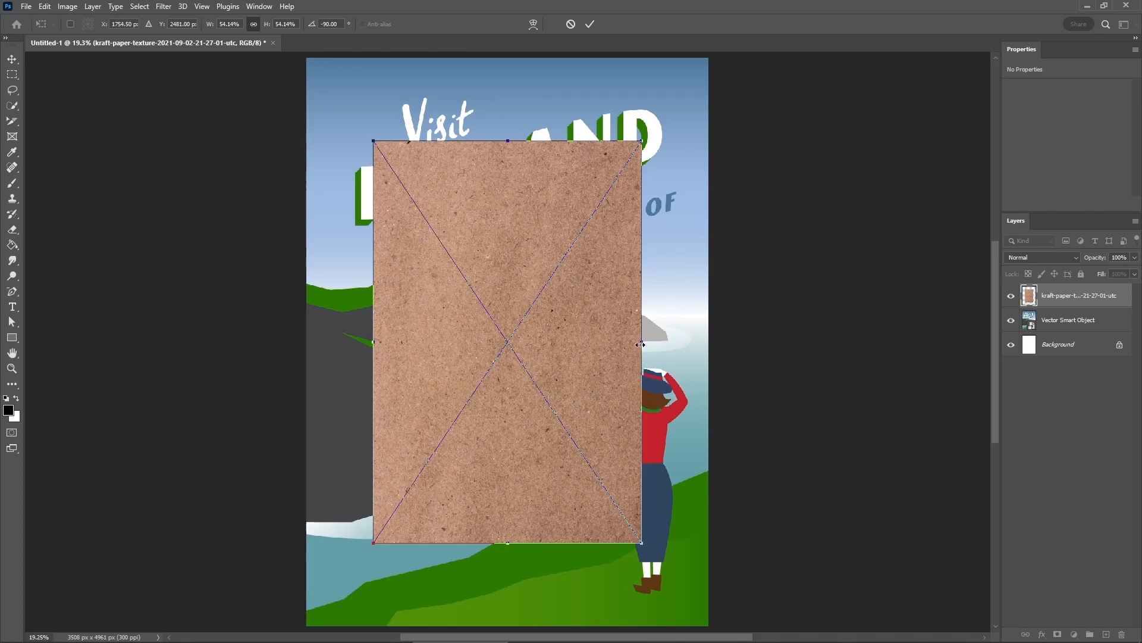
pyautogui.moveTo(640, 344); pyautogui.dragTo(706, 341)
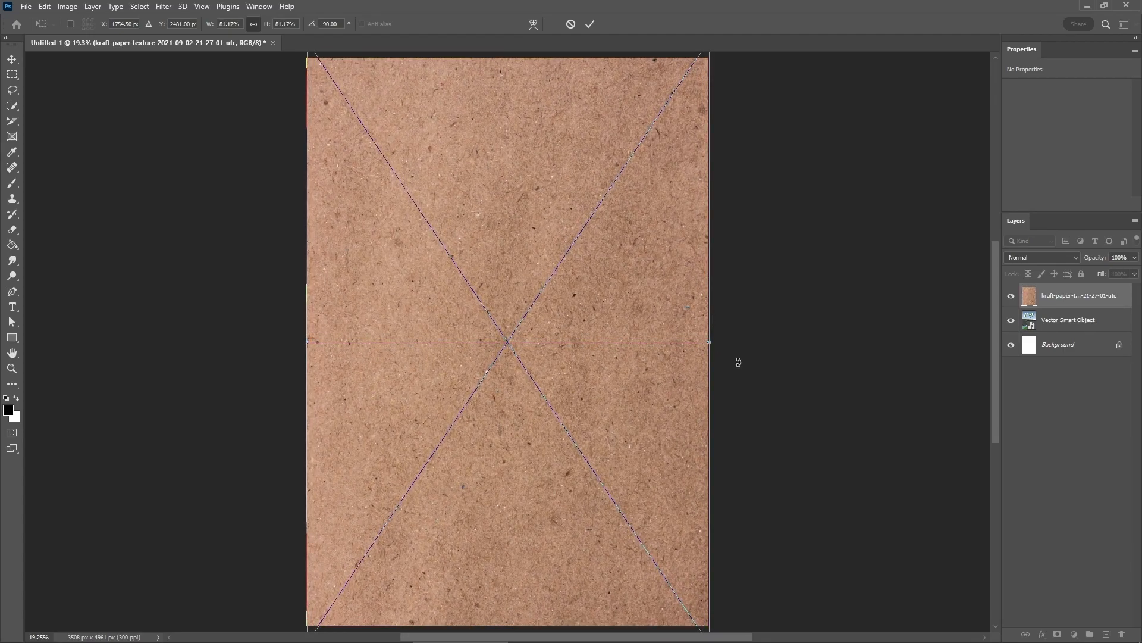
pyautogui.press('g')
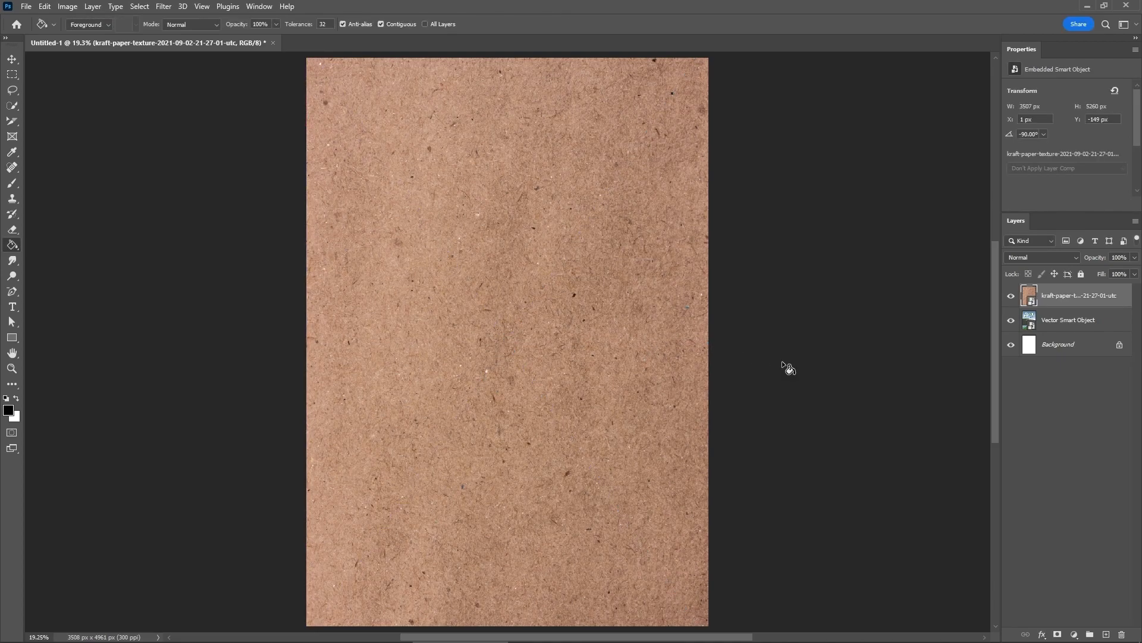
# Step: Set the kraft paper layer's blend mode to Hard Light and its opacity to 30%
pyautogui.click(1071, 258)
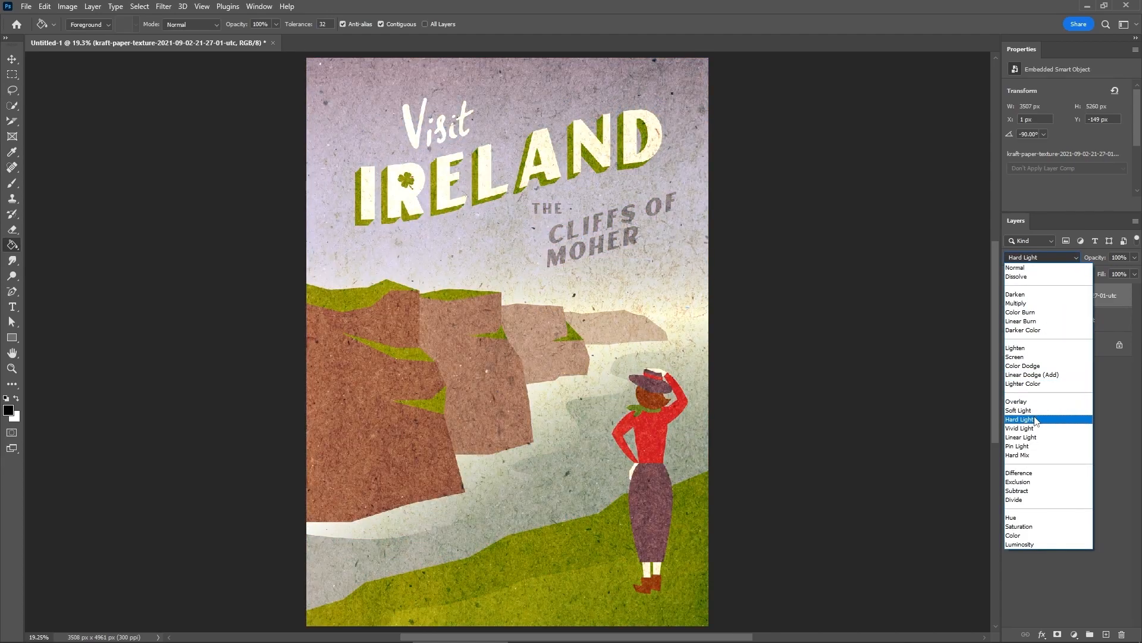
pyautogui.click(1035, 420)
pyautogui.write('3')
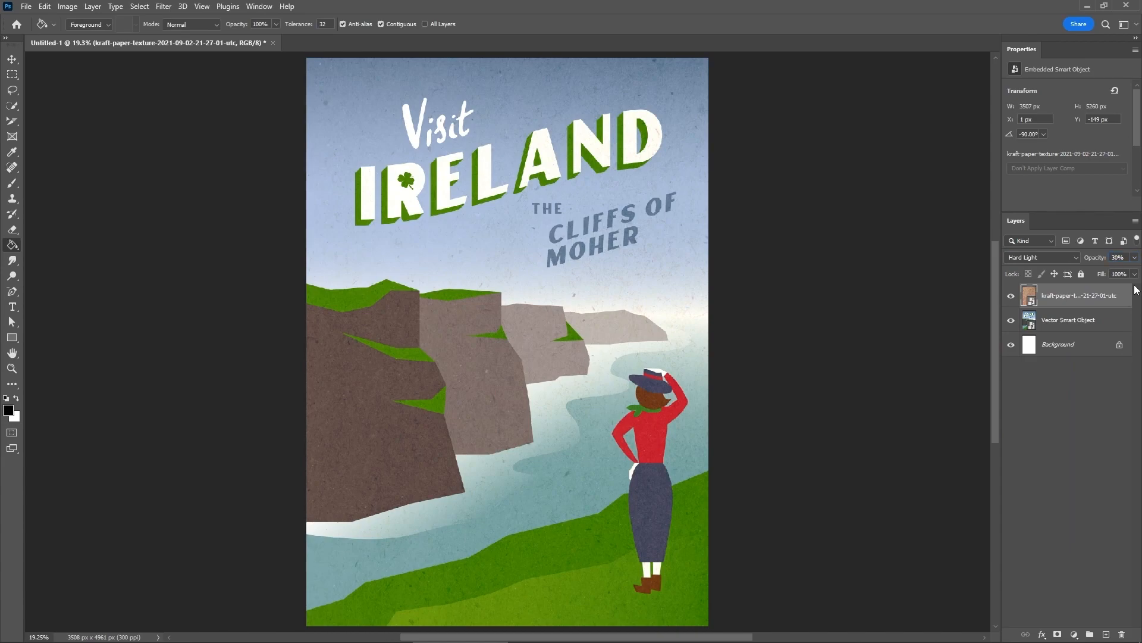
pyautogui.write('v')
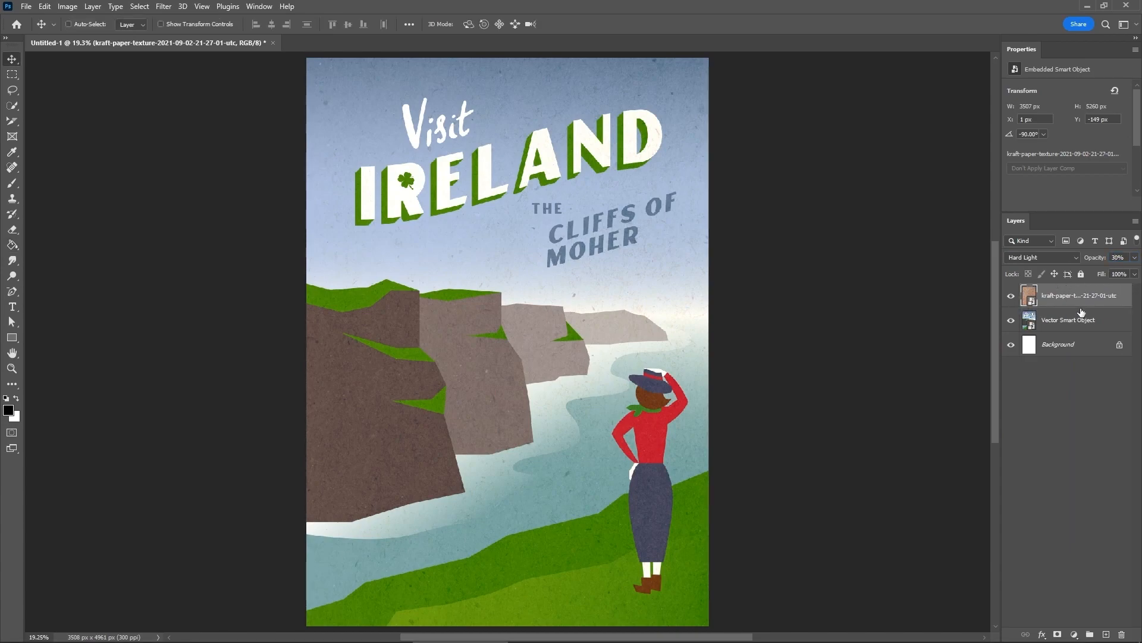
# Step: Add a Vibrance adjustment layer clipped to the kraft paper layer
pyautogui.click(94, 8)
pyautogui.moveTo(146, 169)
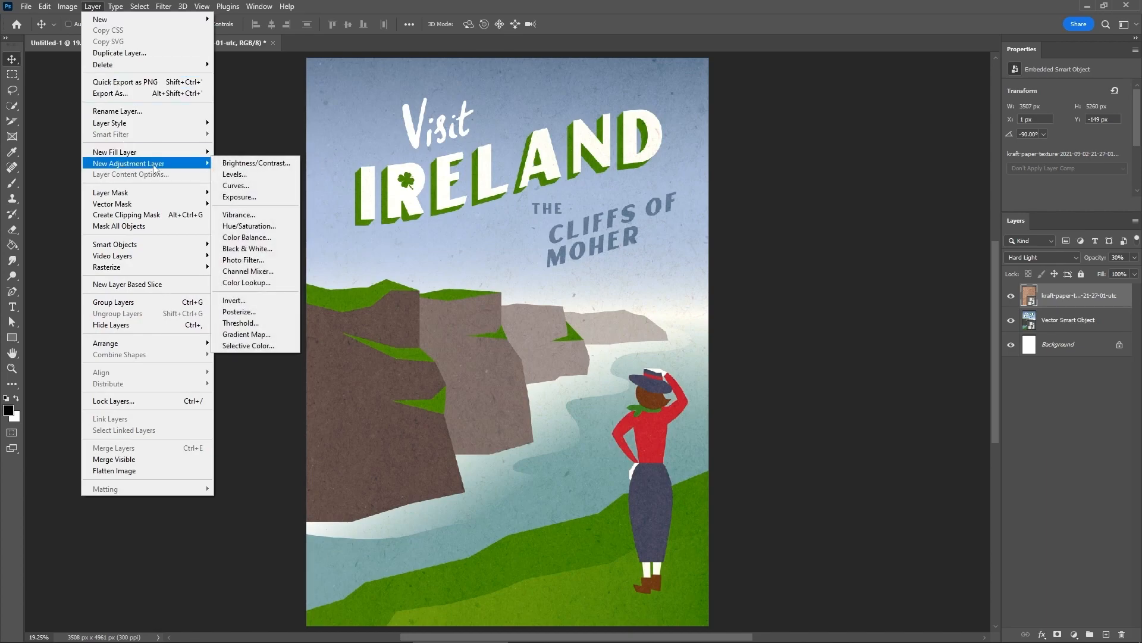
pyautogui.click(239, 214)
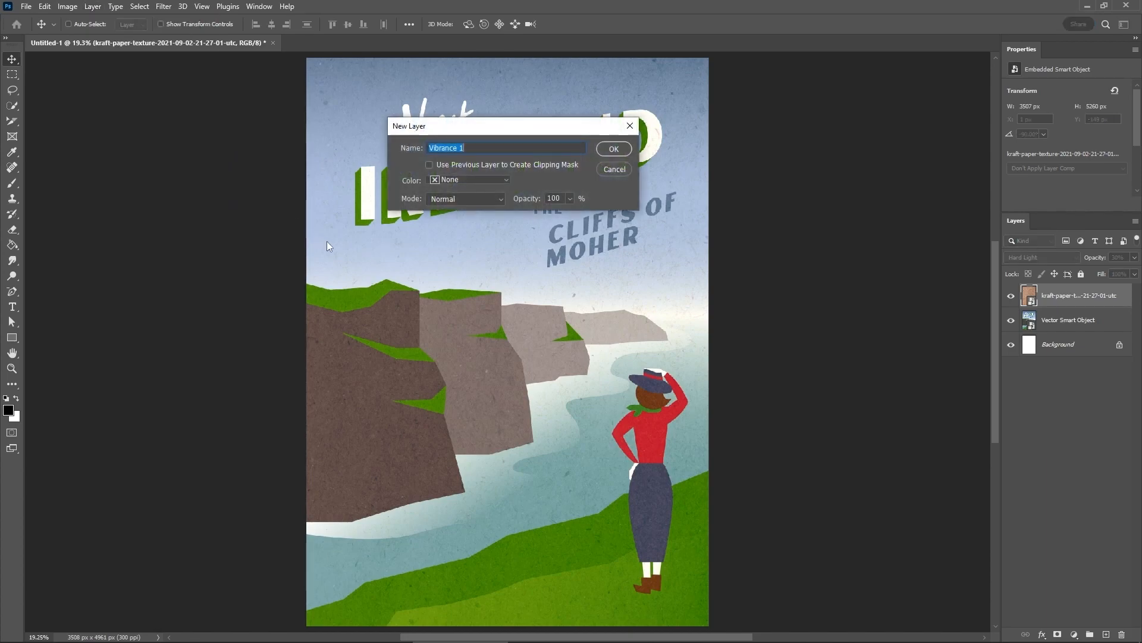
pyautogui.click(428, 165)
pyautogui.click(613, 149)
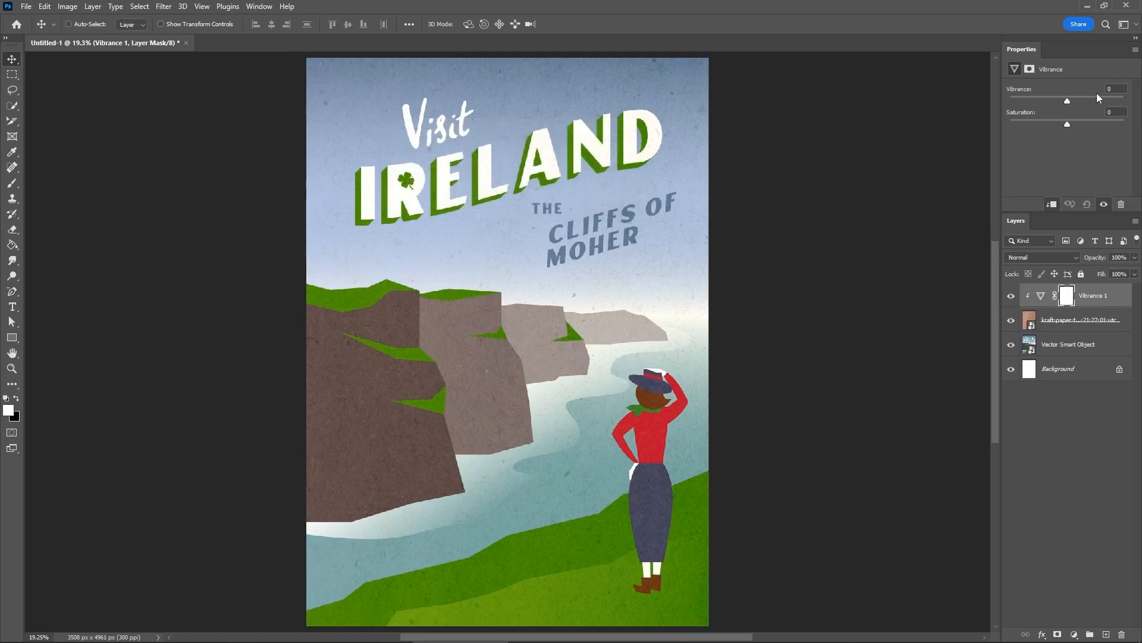
# Step: Set the adjustment layer's Vibrance to +100 and Saturation to +30, and compare the poster with and without it
pyautogui.write('100')
pyautogui.click(1113, 303)
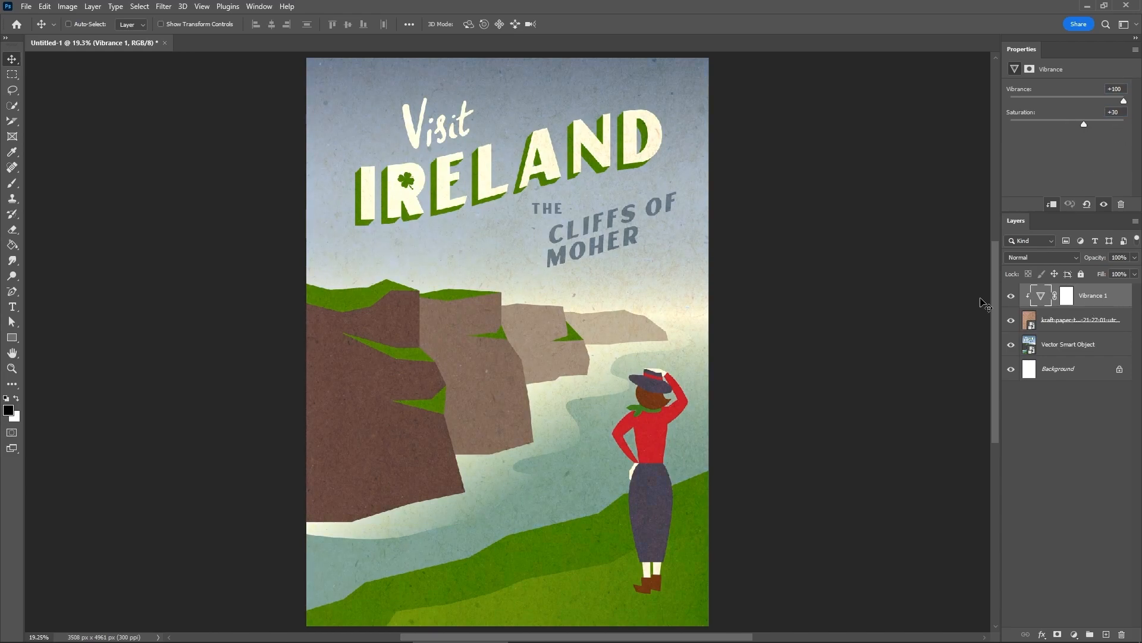
pyautogui.click(1011, 298)
pyautogui.click(1011, 298)
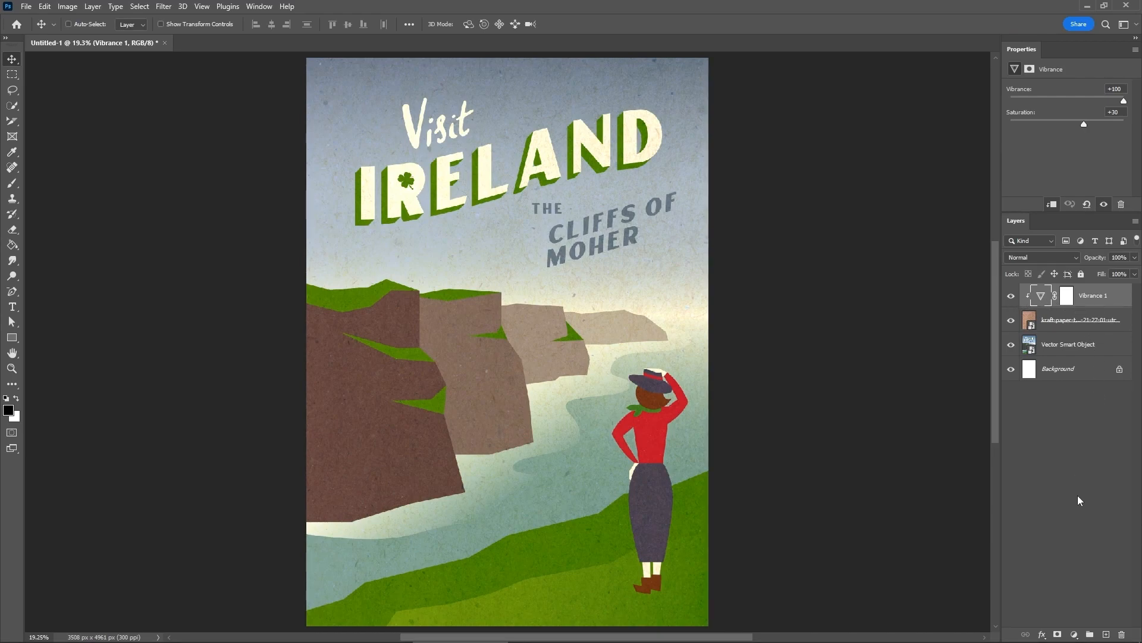
# Step: Add a new layer above the Vibrance adjustment and name it Green Texture
pyautogui.click(1107, 638)
pyautogui.doubleClick(1052, 295)
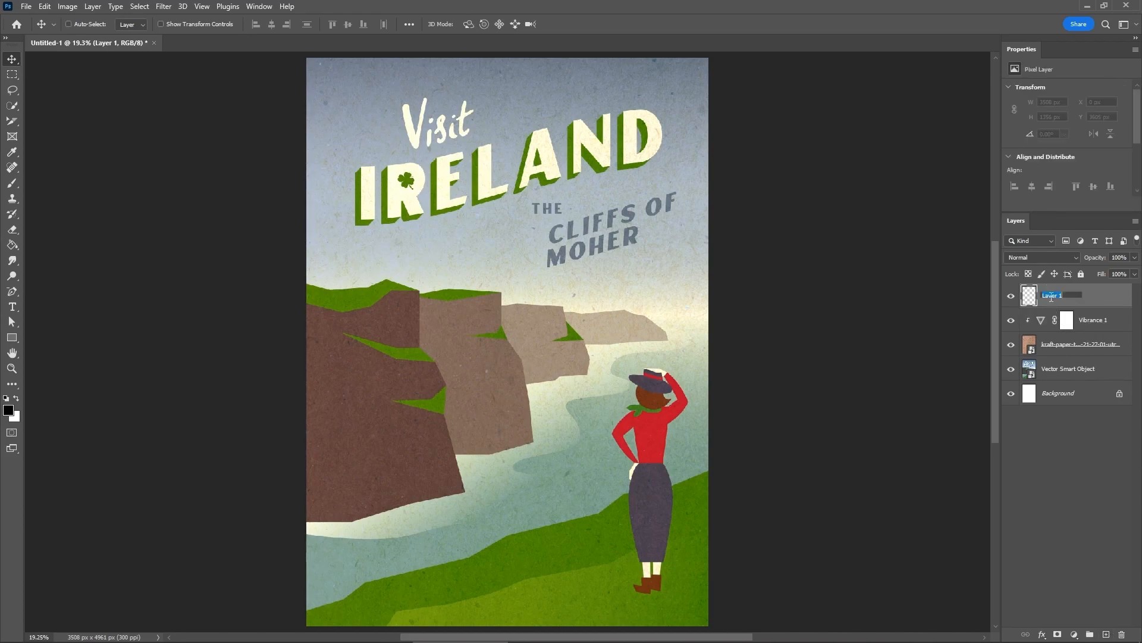
pyautogui.write('G')
pyautogui.press('Return')
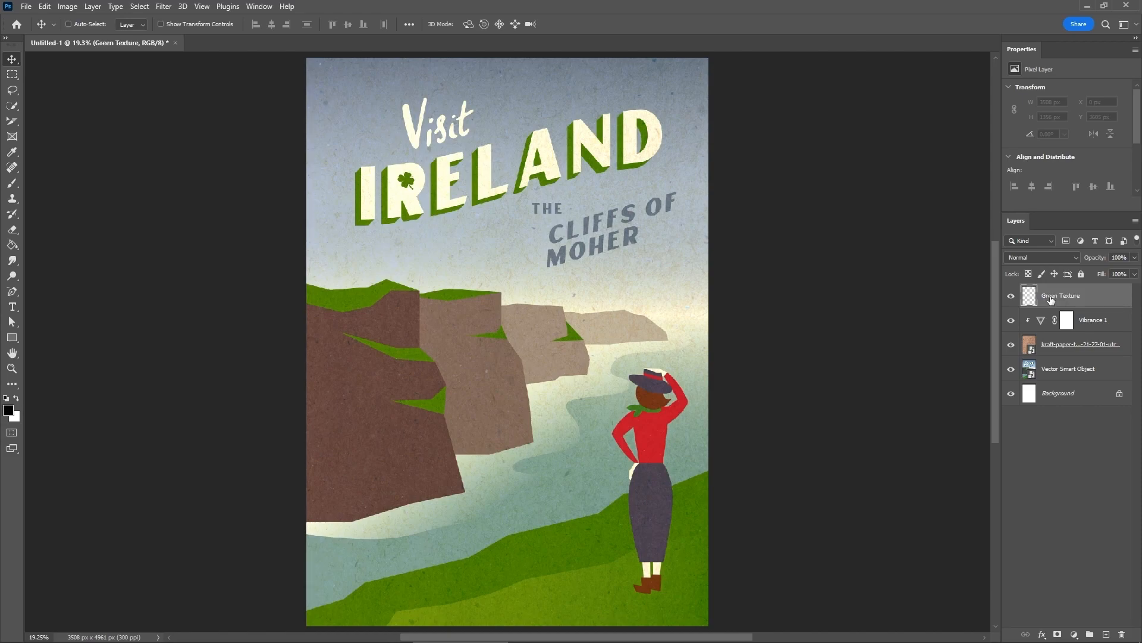
# Step: Select the green foreground hills with the Quick Selection tool, leaving out the tourist figure and her shoes
pyautogui.click(12, 105)
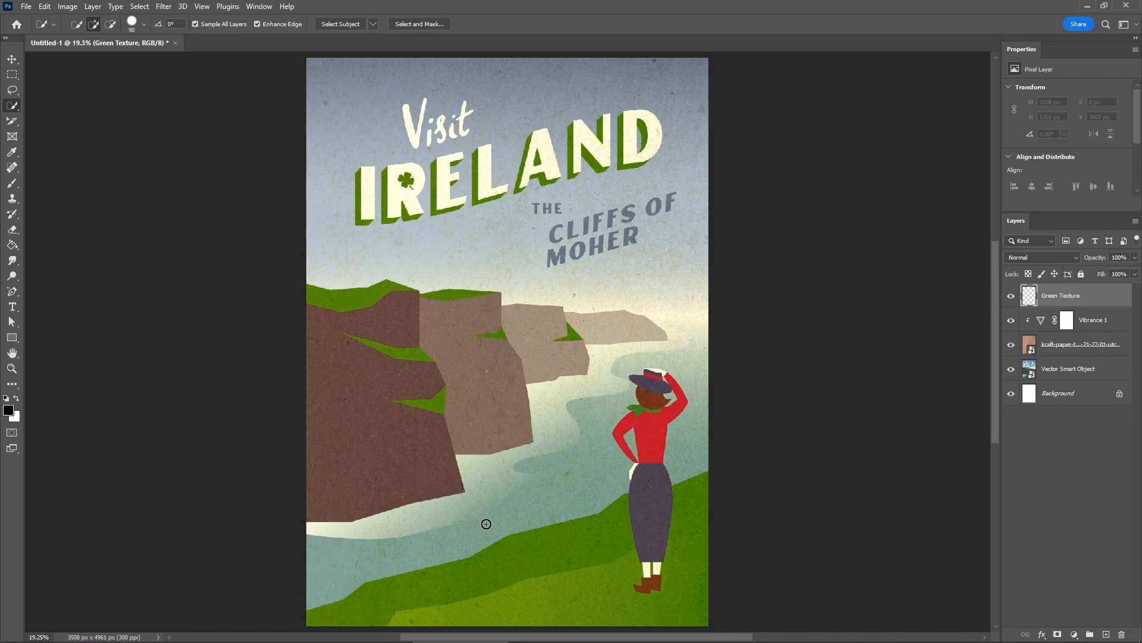
pyautogui.moveTo(564, 547)
pyautogui.mouseDown()
pyautogui.moveTo(639, 548)
pyautogui.moveTo(622, 545)
pyautogui.moveTo(638, 523)
pyautogui.mouseUp()
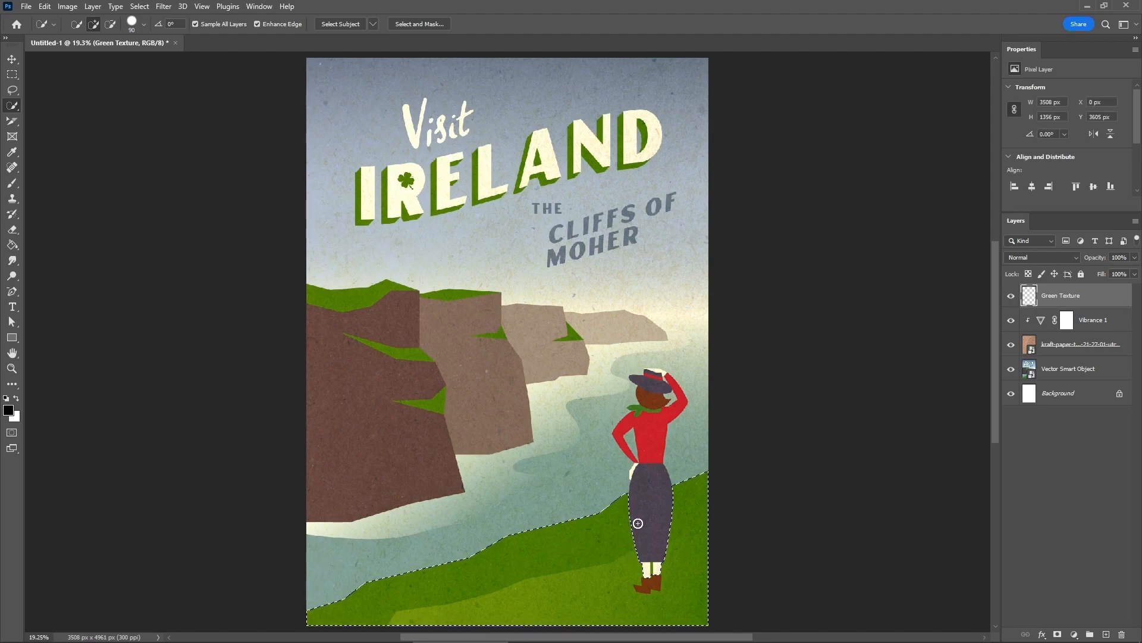
pyautogui.press('alt')
# Step: Import the Photoshop Scatter Brushes set for the Brush tool
pyautogui.click(12, 183)
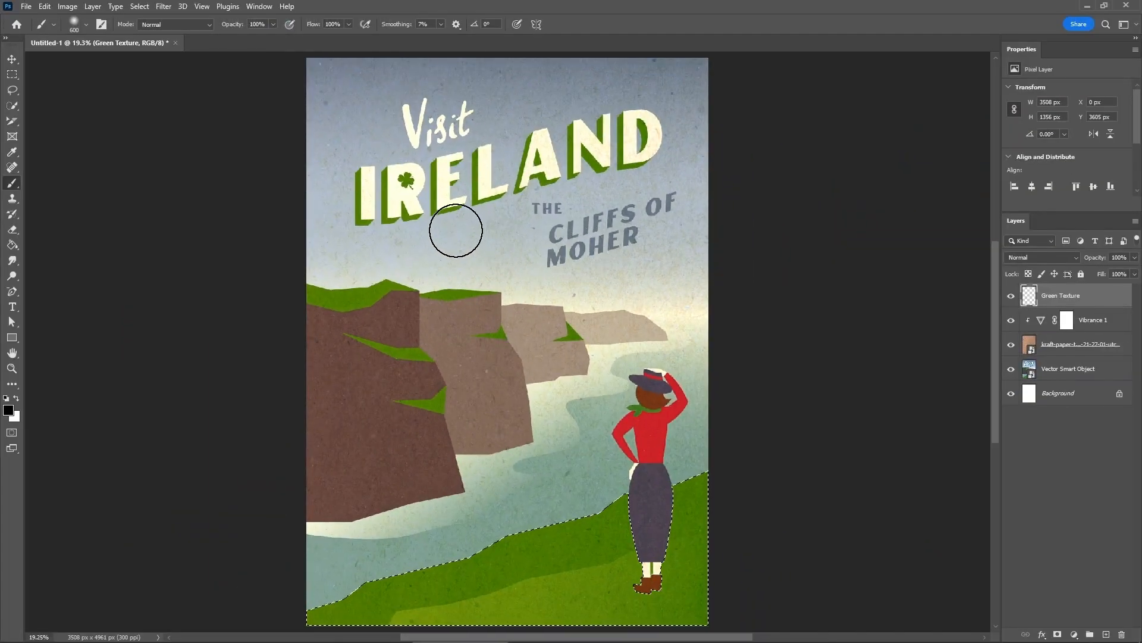
pyautogui.rightClick(447, 213)
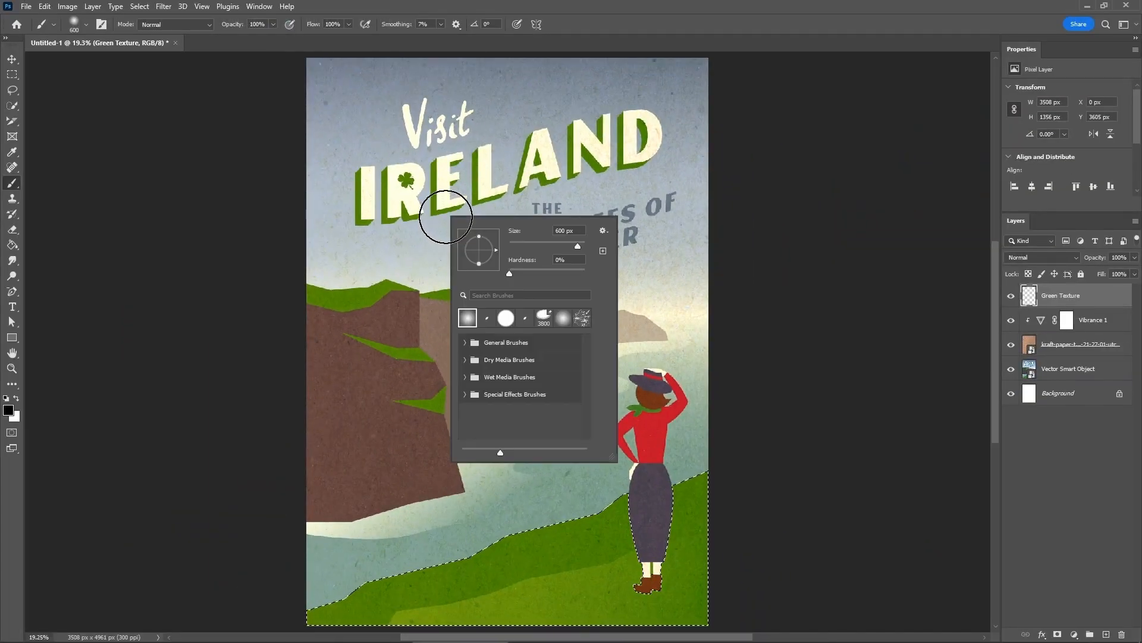
pyautogui.click(604, 232)
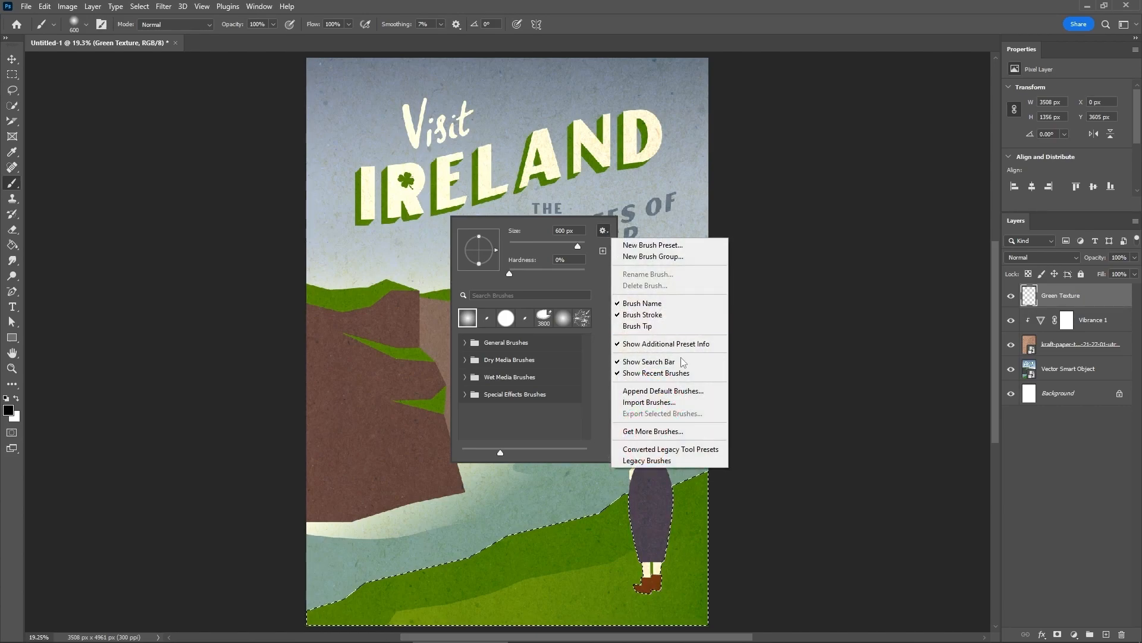
pyautogui.click(650, 403)
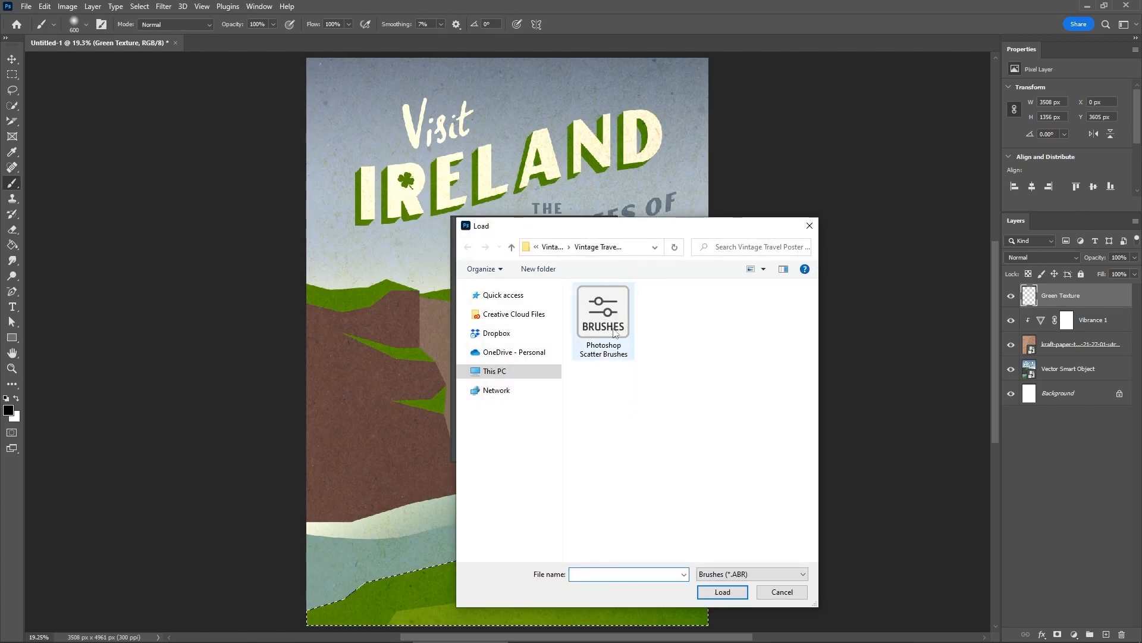
pyautogui.doubleClick(613, 313)
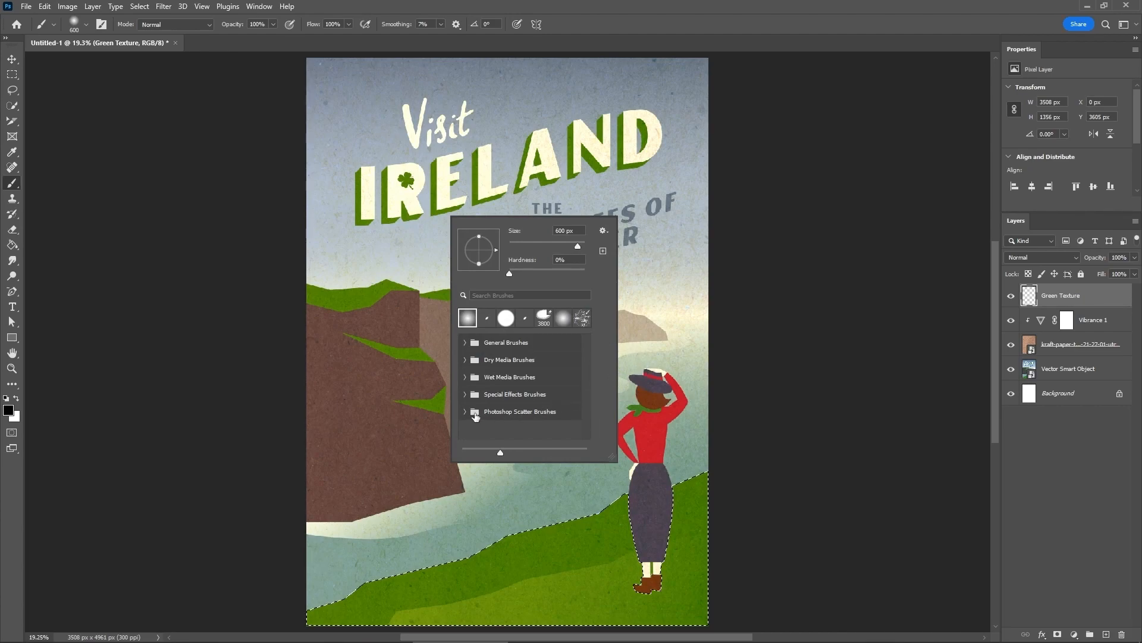
# Step: Choose the Grain 6 - Grunge brush from Photoshop Scatter Brushes and sample the hill's green as the foreground color
pyautogui.click(465, 412)
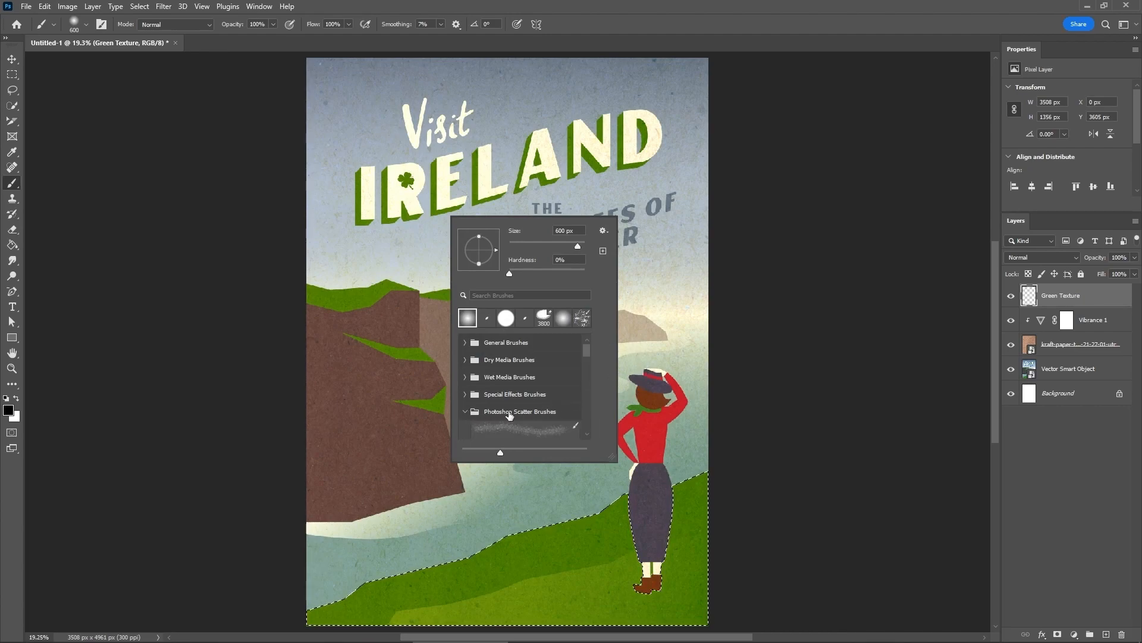
pyautogui.scroll(-5, 509, 416)
pyautogui.scroll(-3, 507, 415)
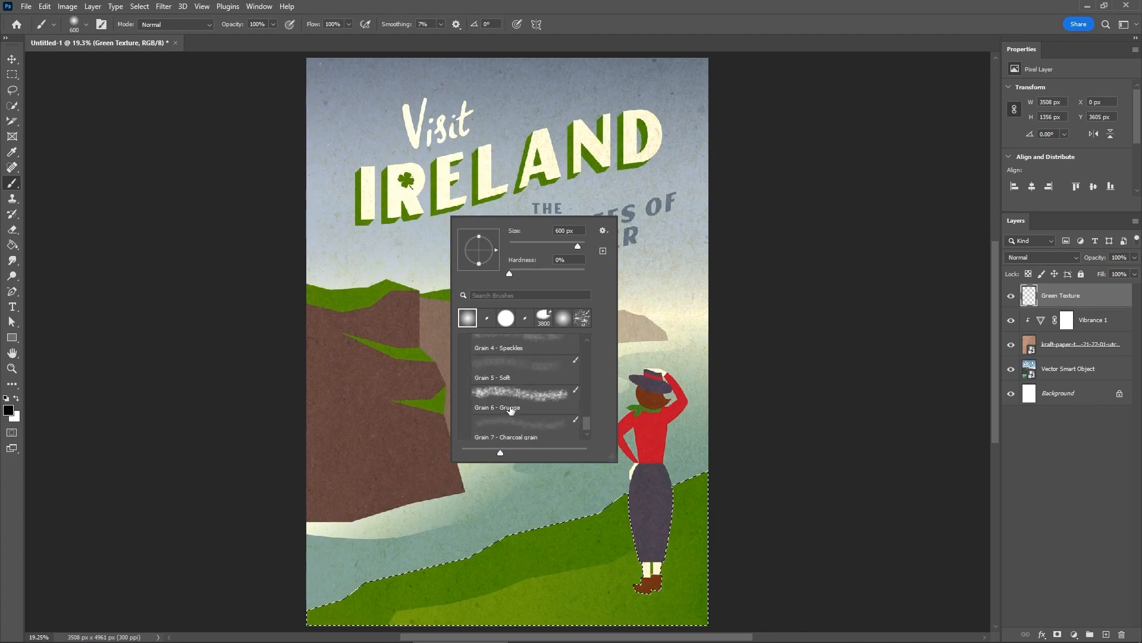
pyautogui.click(519, 408)
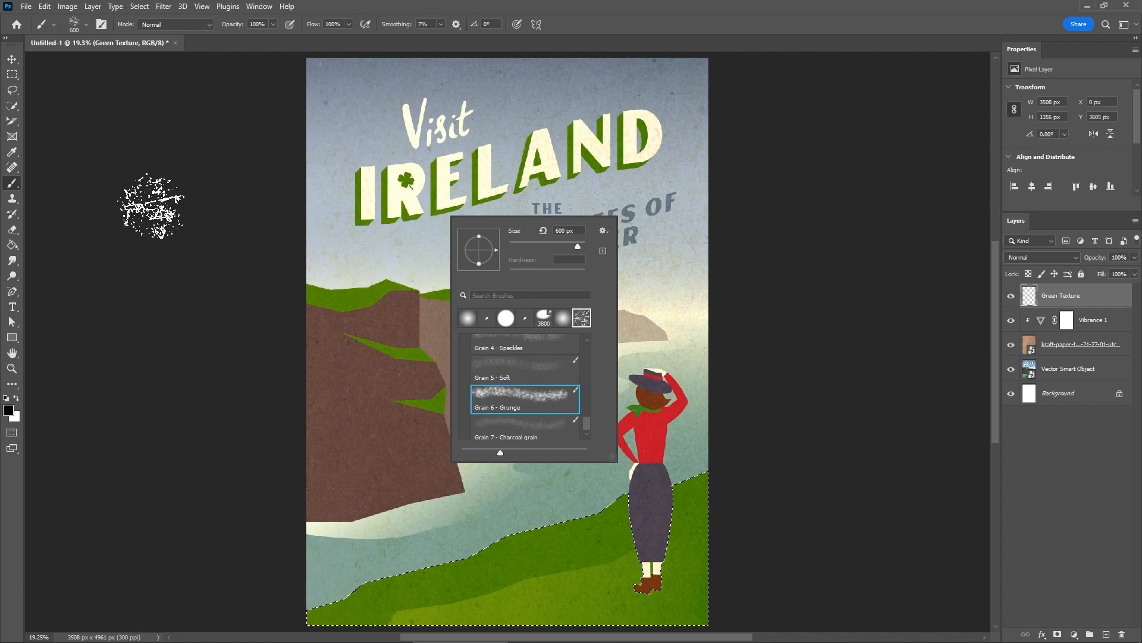
pyautogui.click(12, 152)
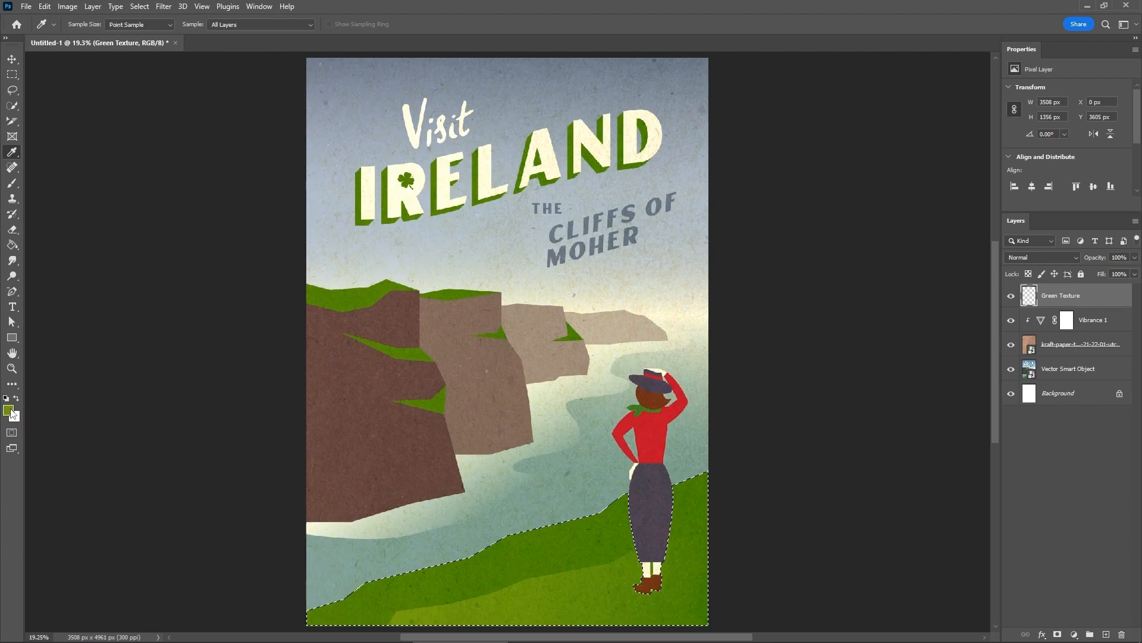
# Step: Brush the sampled green grunge grain over the selected foreground hills, and clear the selection
pyautogui.click(12, 183)
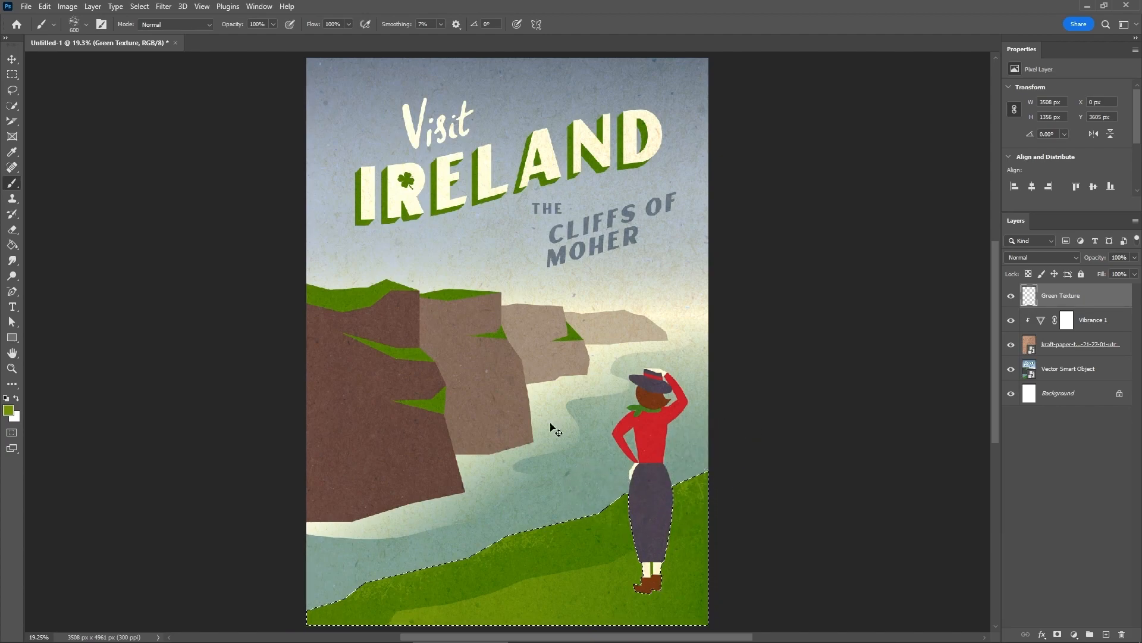
pyautogui.hotkey('ctrl', 'd')
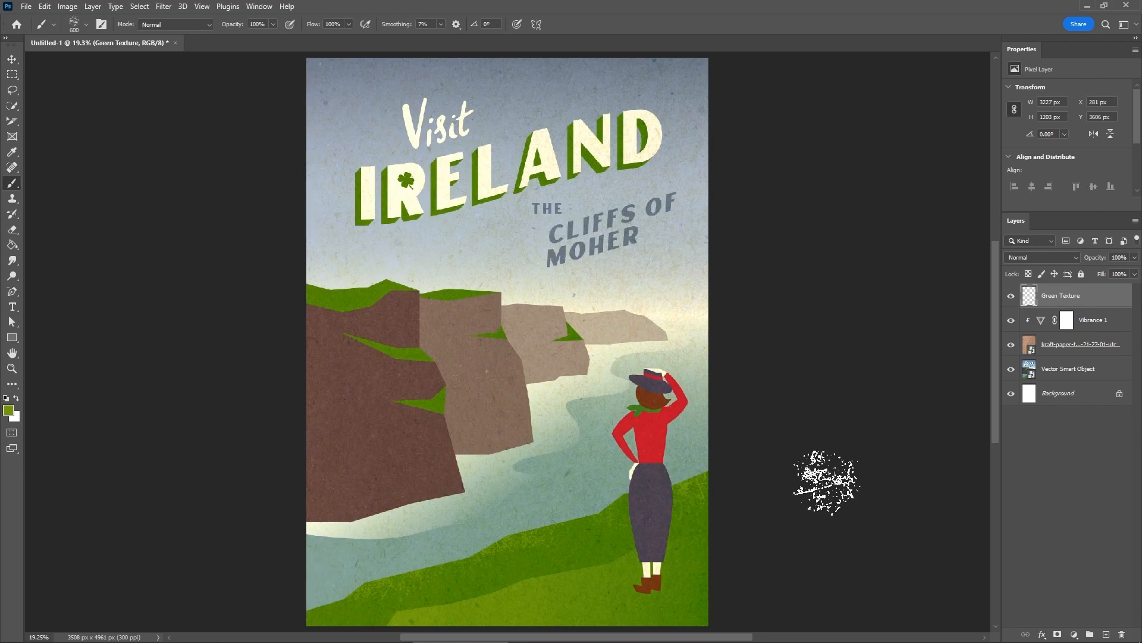
# Step: Add a new layer above Green Texture and name it Cliff 1 White Texture
pyautogui.click(14, 106)
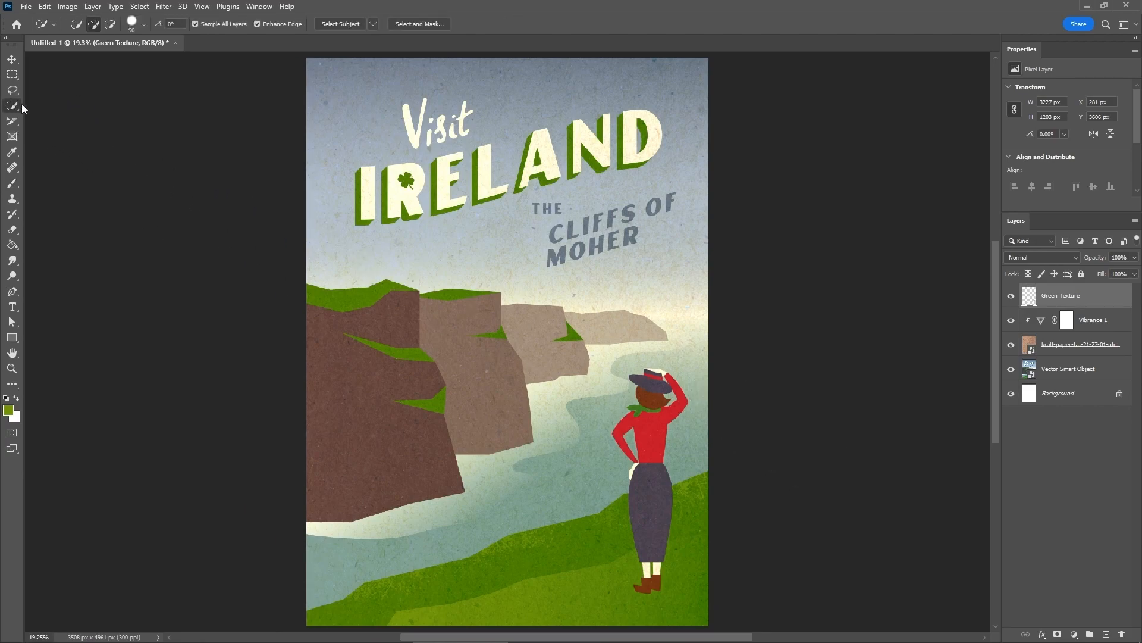
pyautogui.click(1106, 635)
pyautogui.doubleClick(1051, 300)
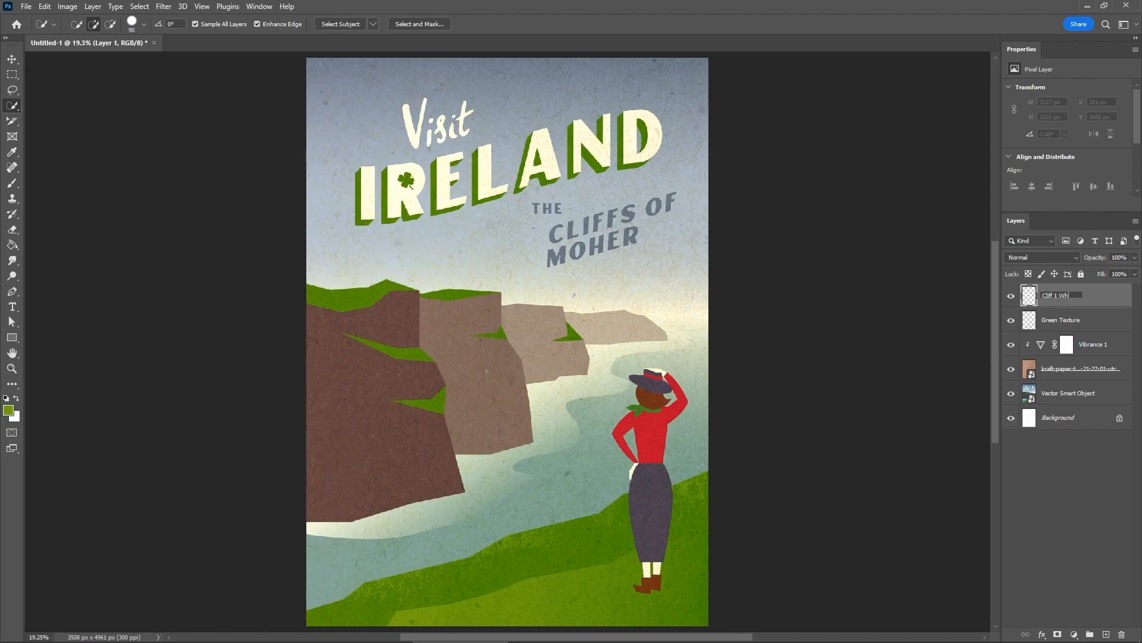
pyautogui.write('Cliff 1 White Texture')
pyautogui.press('Return')
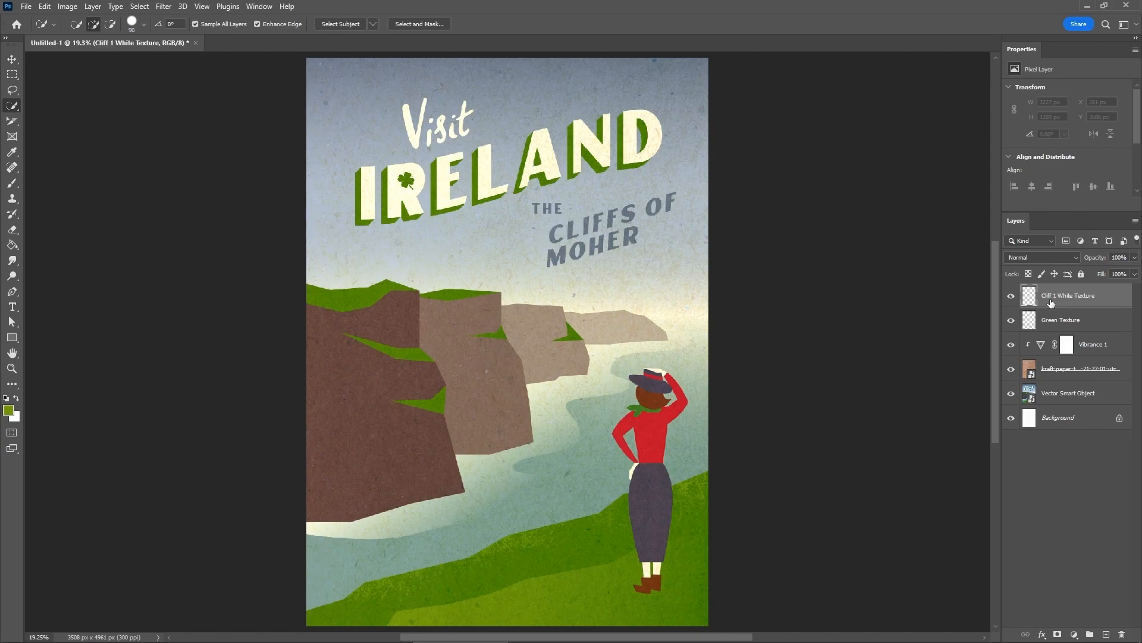
# Step: Select the nearest cliff's brown rock face with the Quick Selection tool, leaving out its green grass patches
pyautogui.click(373, 390)
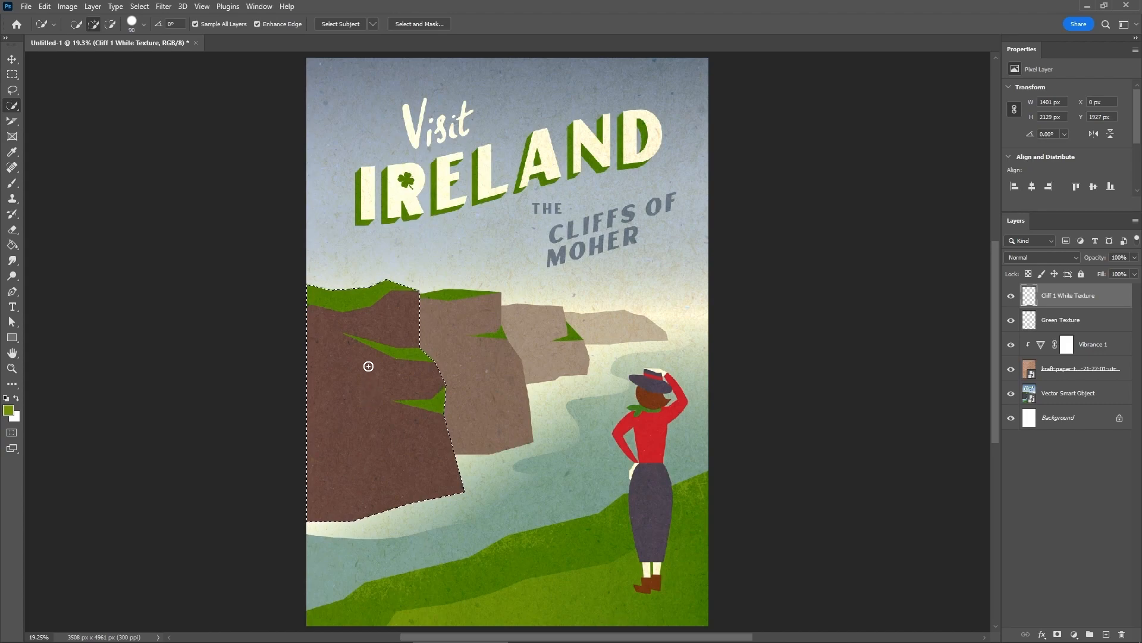
pyautogui.press('alt')
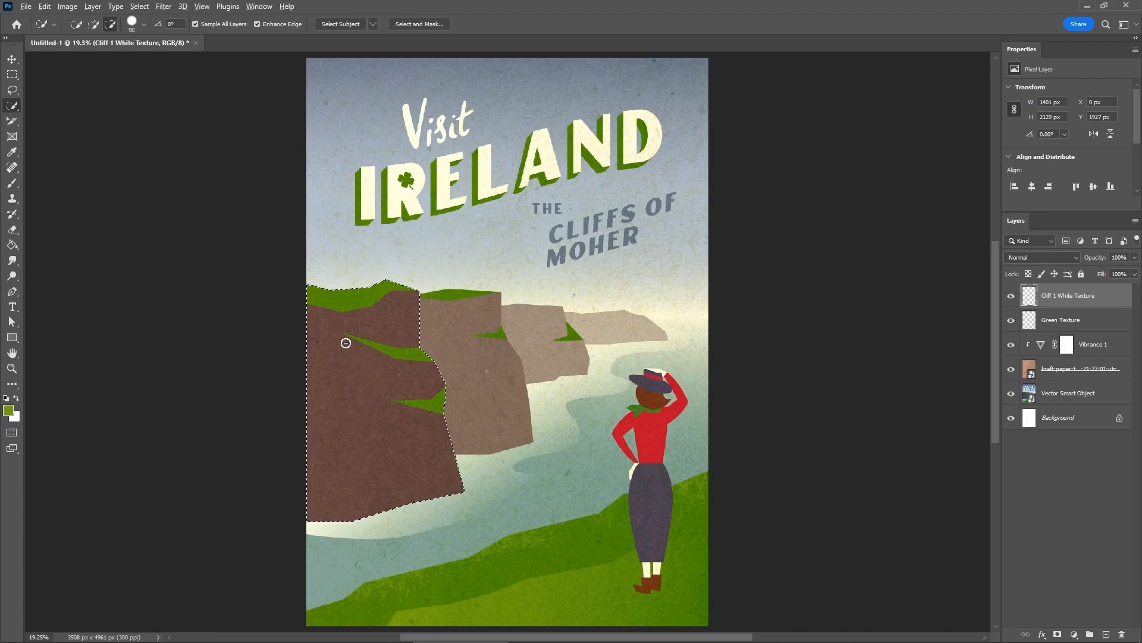
pyautogui.keyDown('alt'); pyautogui.click(406, 352); pyautogui.keyUp('alt')
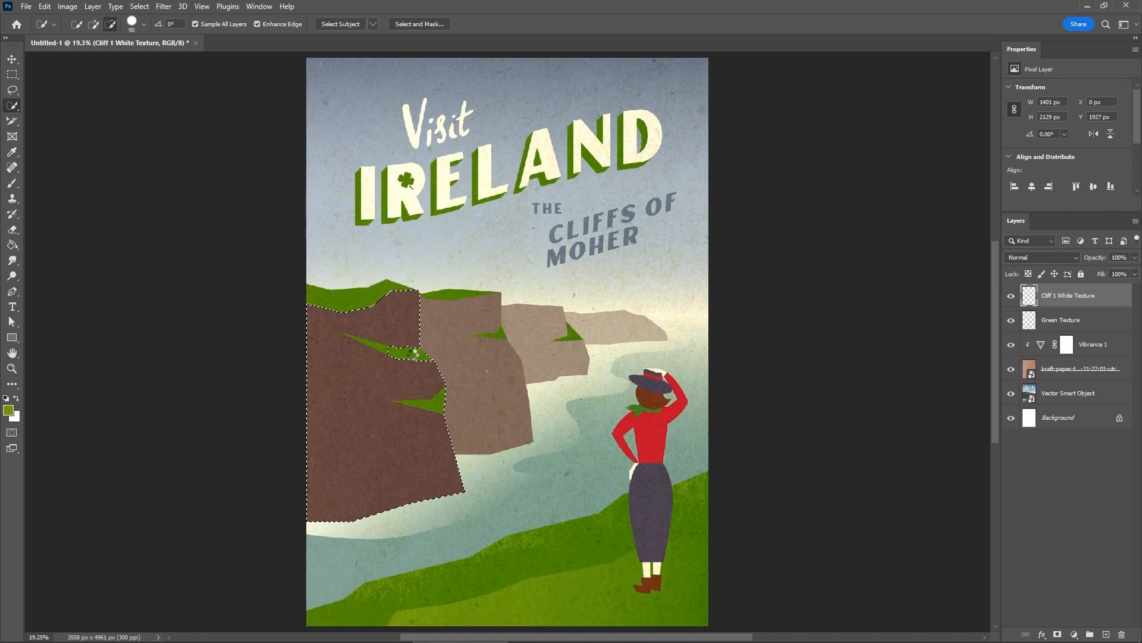
pyautogui.keyDown('alt'); pyautogui.click(375, 347); pyautogui.keyUp('alt')
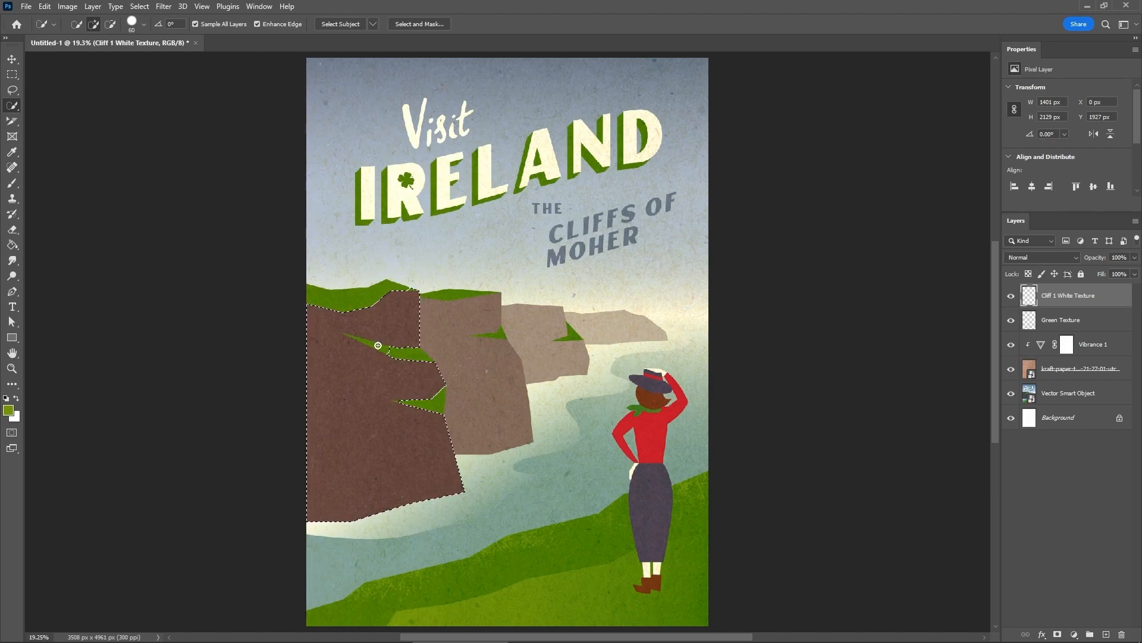
pyautogui.press('alt')
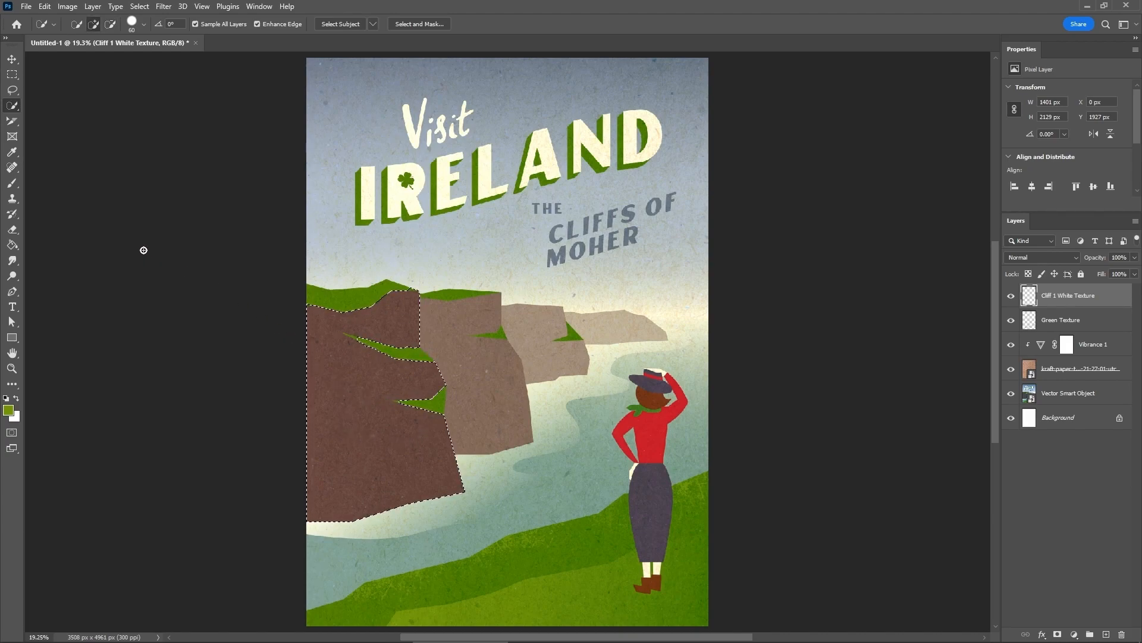
# Step: Paint white grunge grain at 1000 px down the nearest cliff's right edge, and set the layer to Soft Light at 40% opacity
pyautogui.click(12, 184)
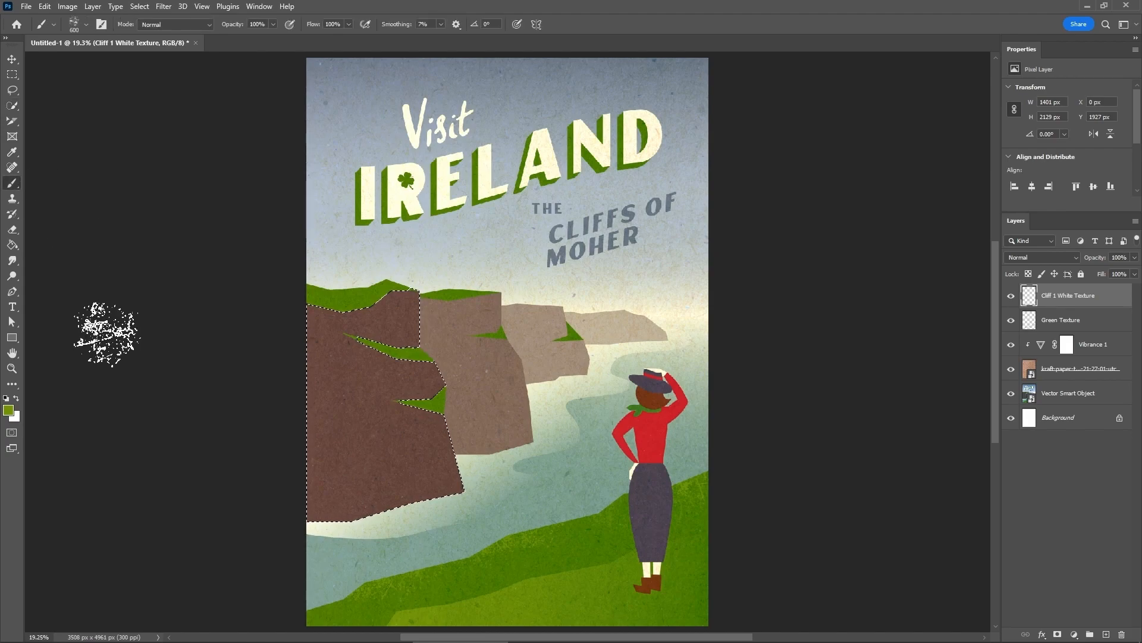
pyautogui.click(17, 399)
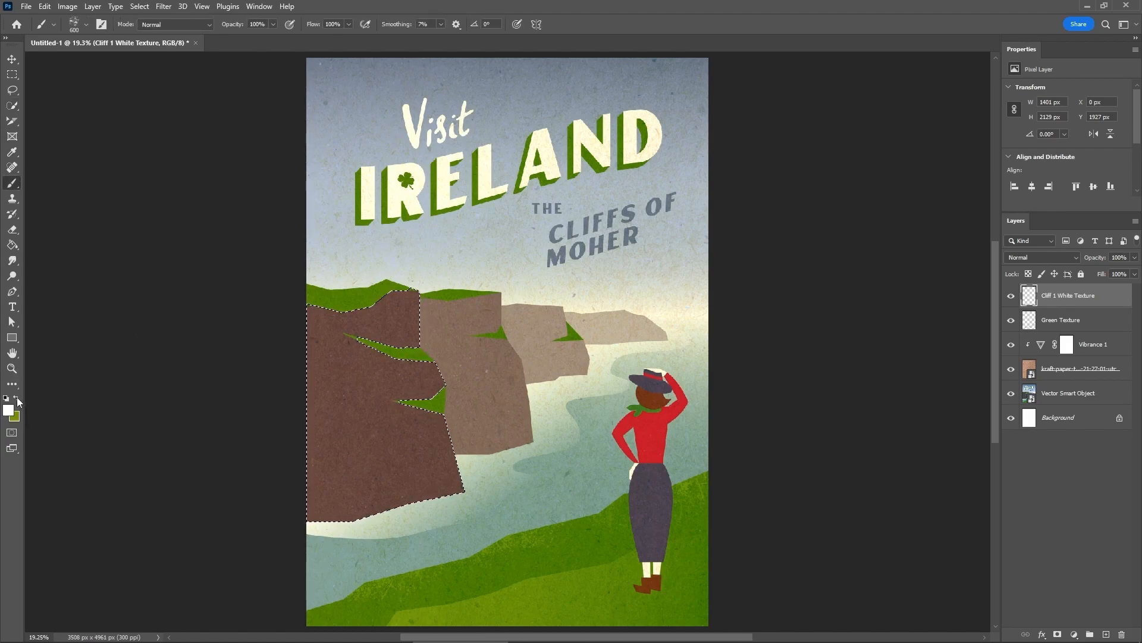
pyautogui.rightClick(505, 213)
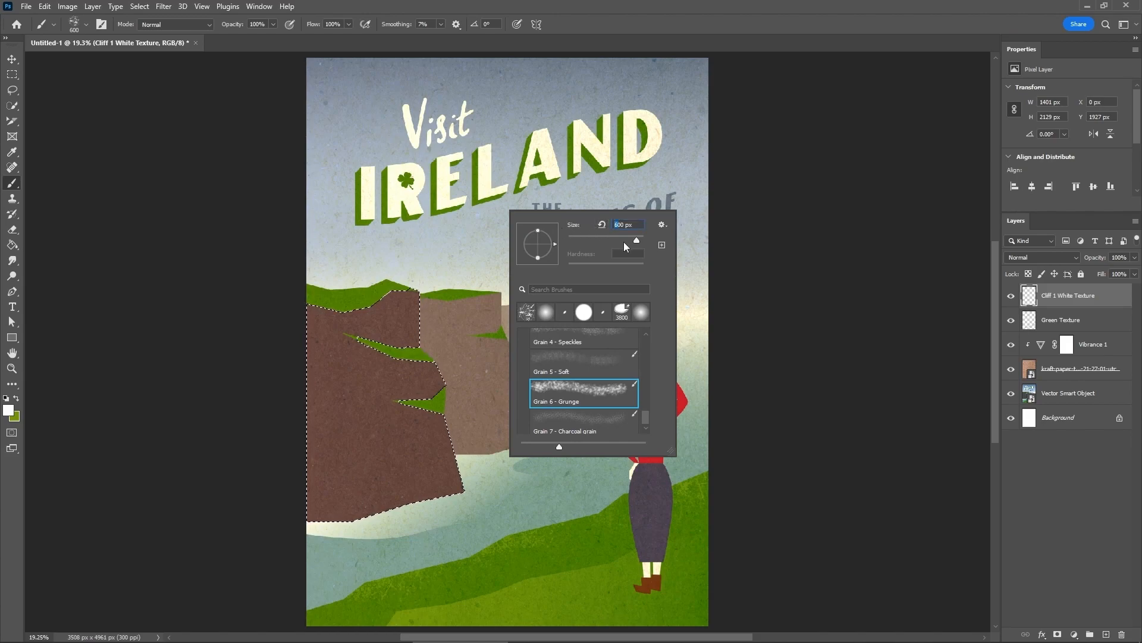
pyautogui.write('1000')
pyautogui.press('Return')
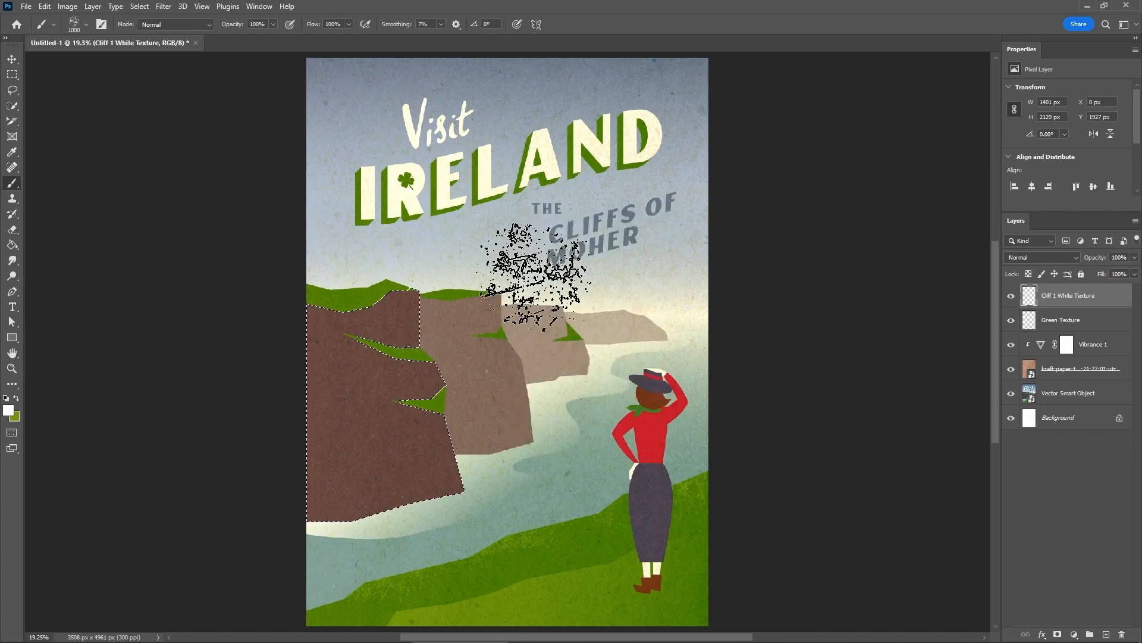
pyautogui.moveTo(446, 260)
pyautogui.mouseDown()
pyautogui.moveTo(434, 382)
pyautogui.moveTo(464, 455)
pyautogui.moveTo(416, 523)
pyautogui.mouseUp()
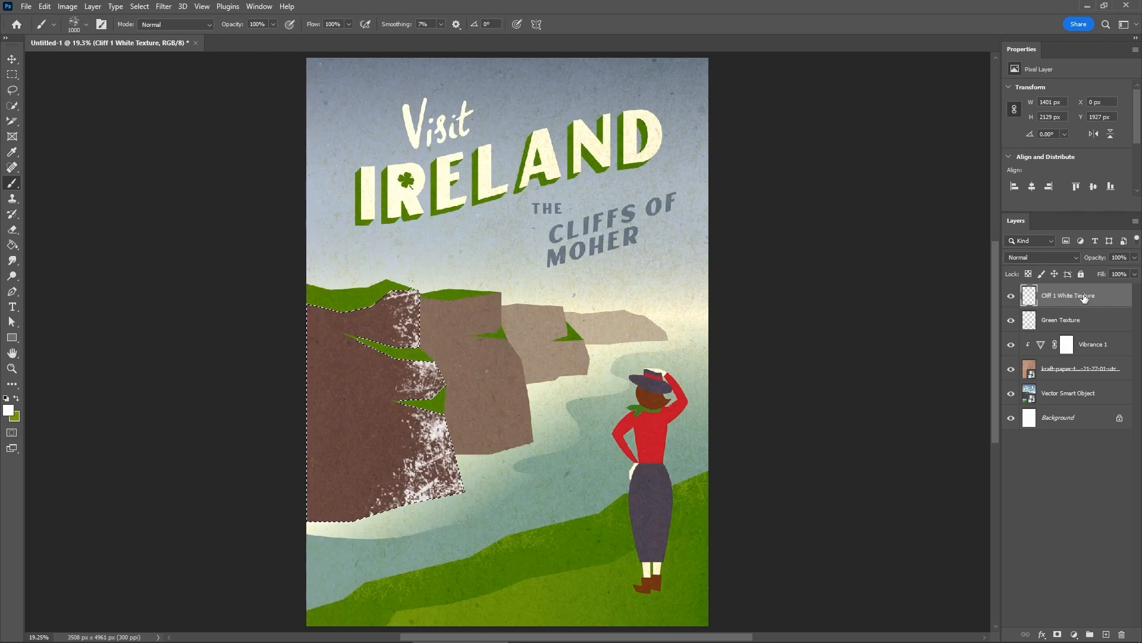
pyautogui.click(1076, 258)
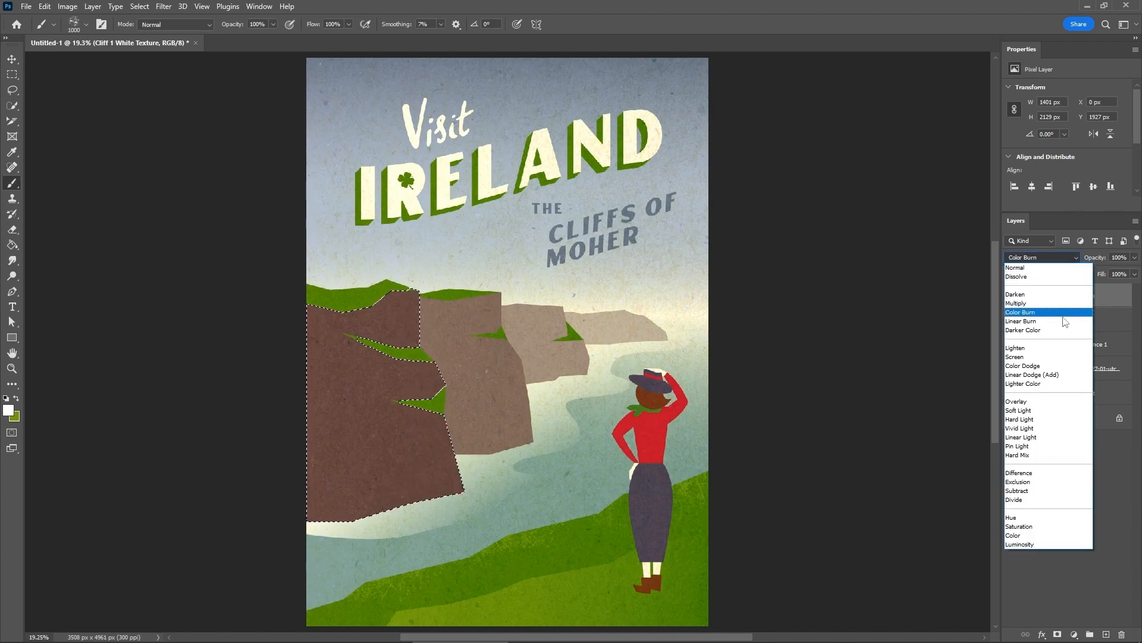
pyautogui.click(1040, 410)
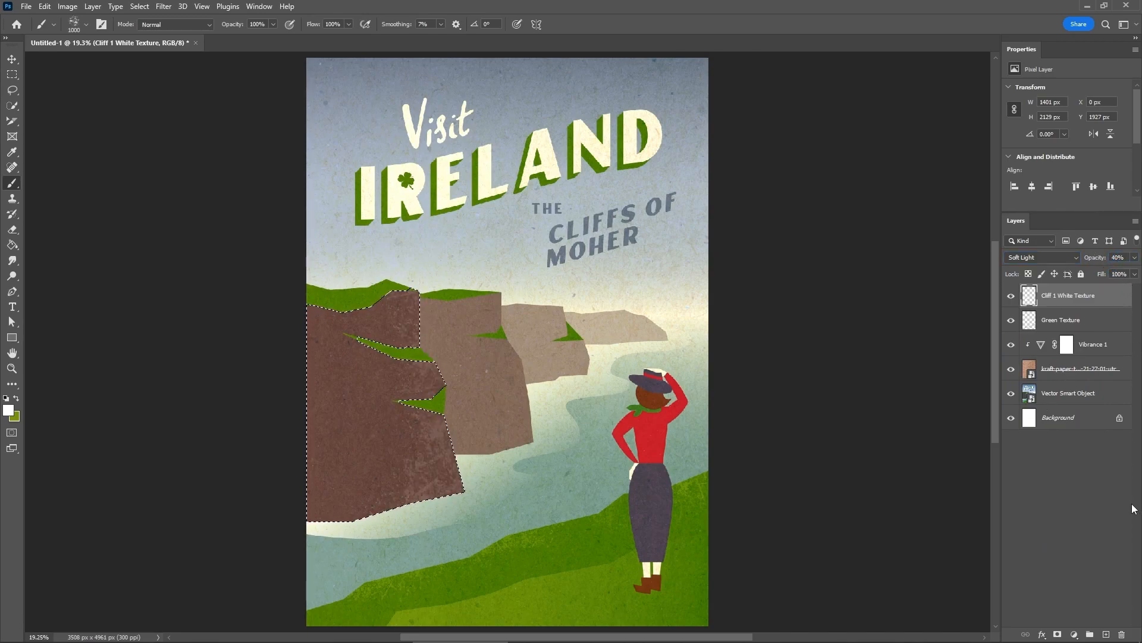
# Step: Add a new layer above Cliff 1 White Texture and name it Cliff 1 Black Texture
pyautogui.click(1106, 634)
pyautogui.doubleClick(1055, 293)
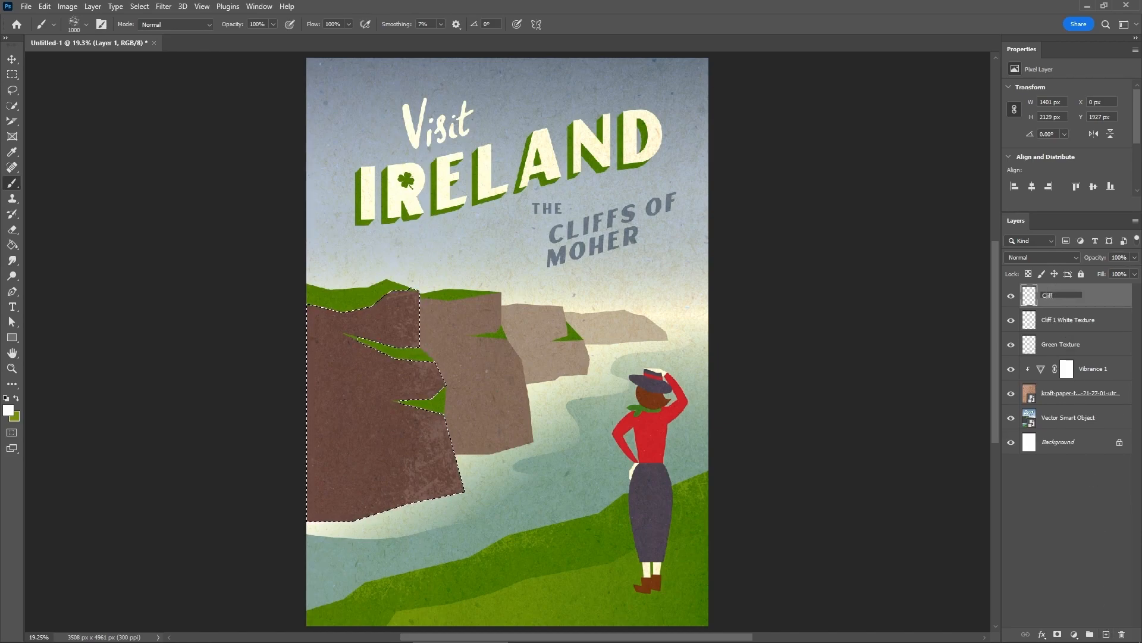
pyautogui.write('Cliff 1 Black Texture')
pyautogui.press('Return')
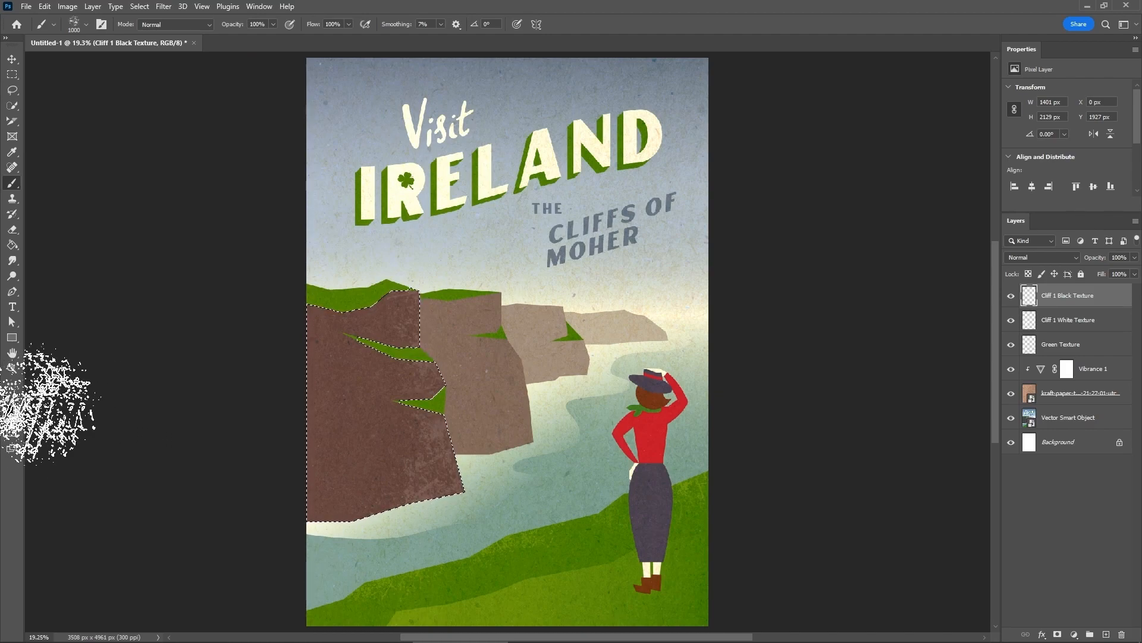
# Step: Paint black grain over the nearest cliff's left and lower areas, set the layer to Soft Light at 30% opacity, and deselect
pyautogui.moveTo(241, 344)
pyautogui.mouseDown()
pyautogui.moveTo(319, 294)
pyautogui.moveTo(298, 402)
pyautogui.moveTo(420, 538)
pyautogui.moveTo(366, 351)
pyautogui.mouseUp()
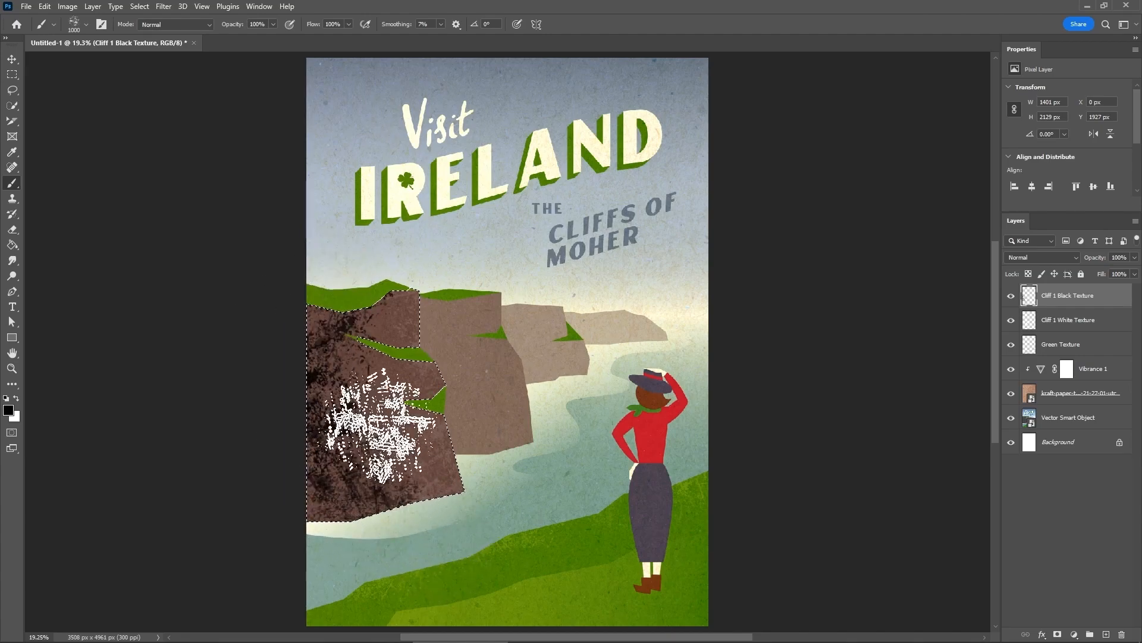
pyautogui.hotkey('ctrl', 'z')
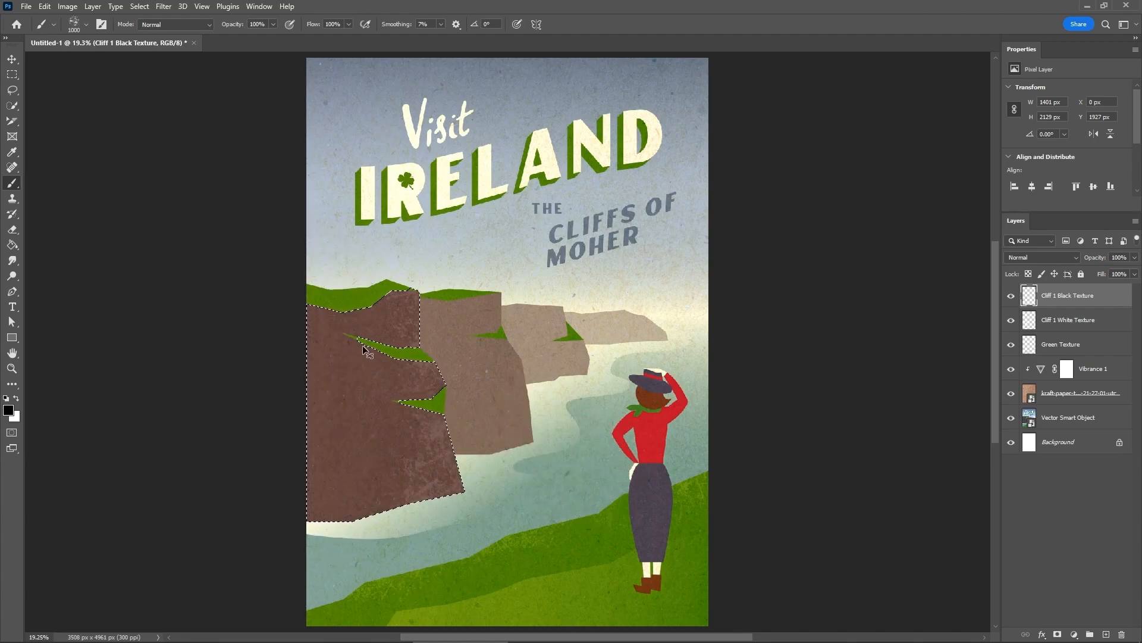
pyautogui.moveTo(288, 336)
pyautogui.mouseDown()
pyautogui.moveTo(286, 404)
pyautogui.moveTo(333, 464)
pyautogui.mouseUp()
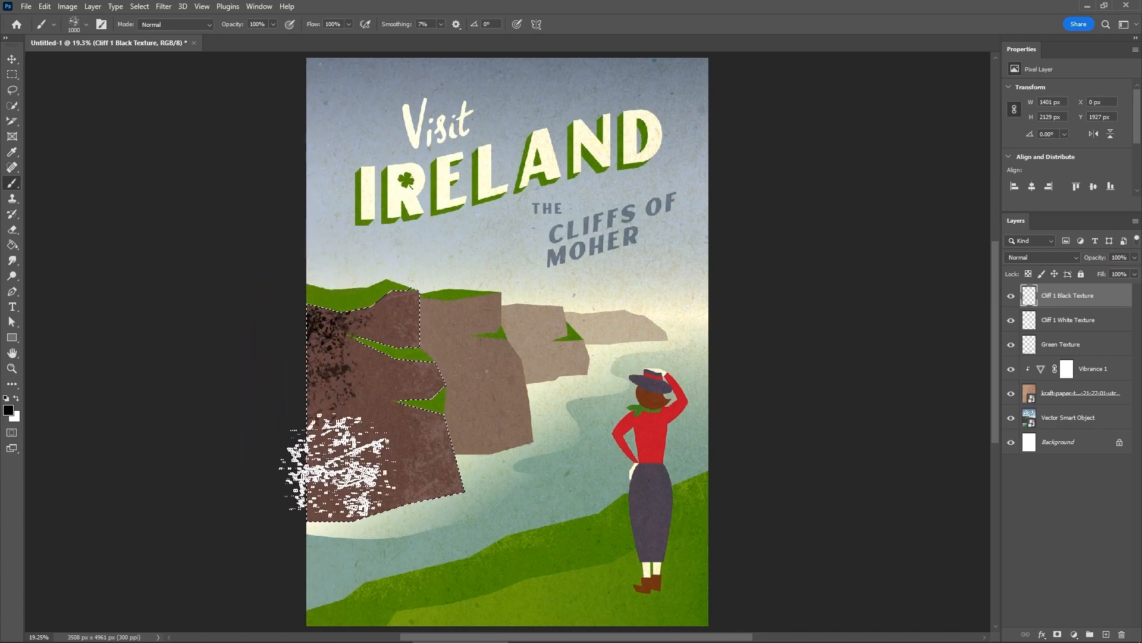
pyautogui.moveTo(288, 335)
pyautogui.mouseDown()
pyautogui.moveTo(300, 459)
pyautogui.moveTo(324, 504)
pyautogui.moveTo(384, 505)
pyautogui.moveTo(411, 538)
pyautogui.mouseUp()
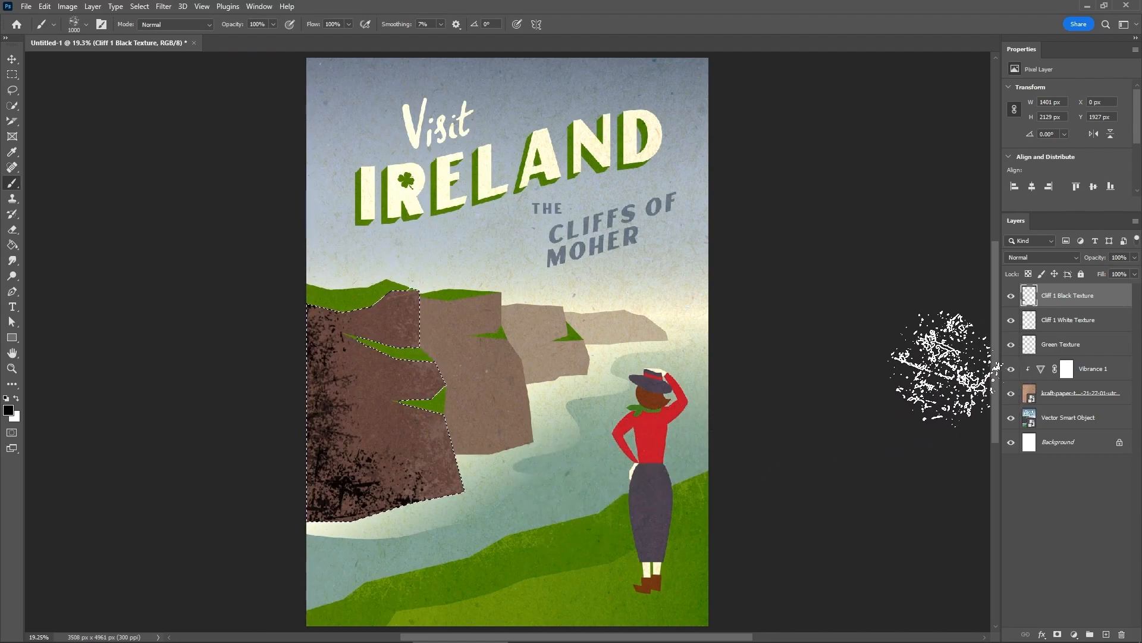
pyautogui.click(1048, 257)
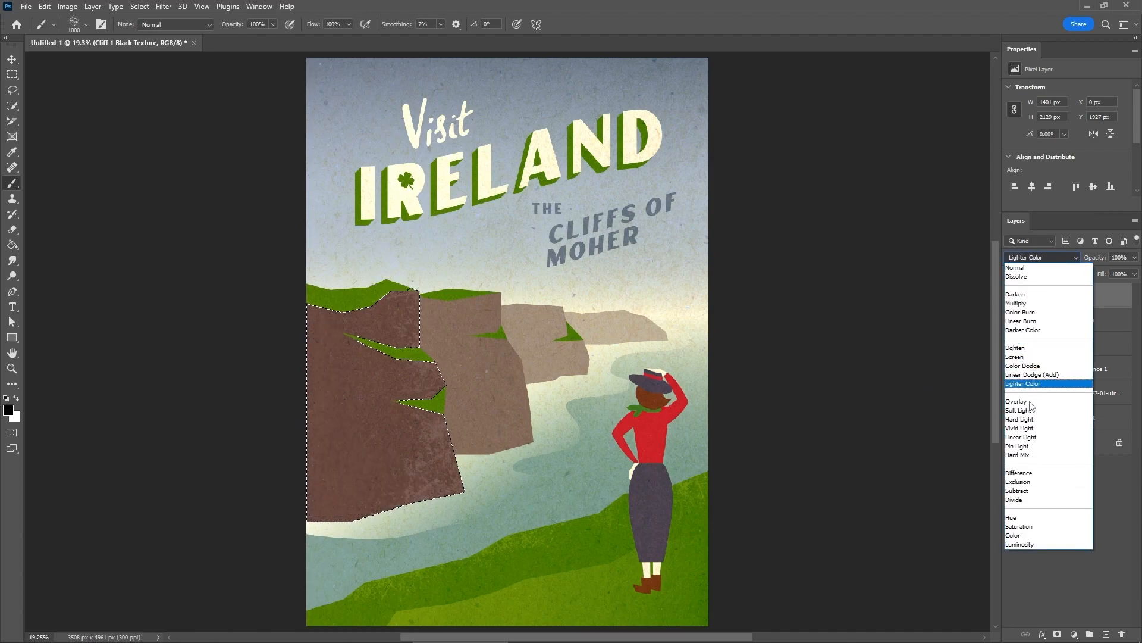
pyautogui.click(1030, 420)
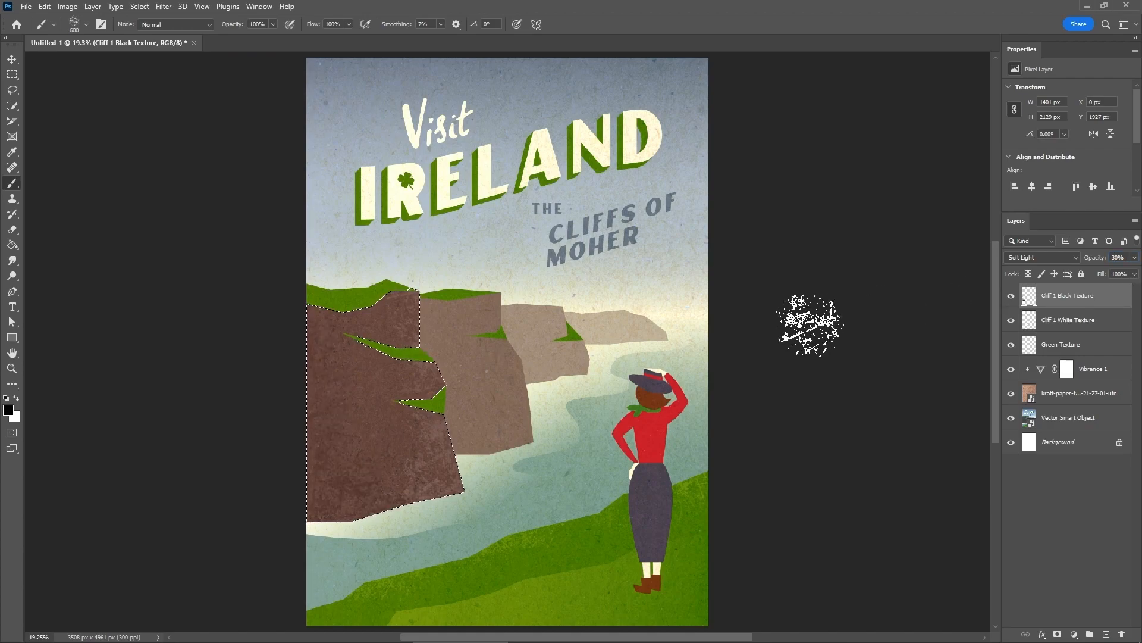
pyautogui.hotkey('ctrl', 'd')
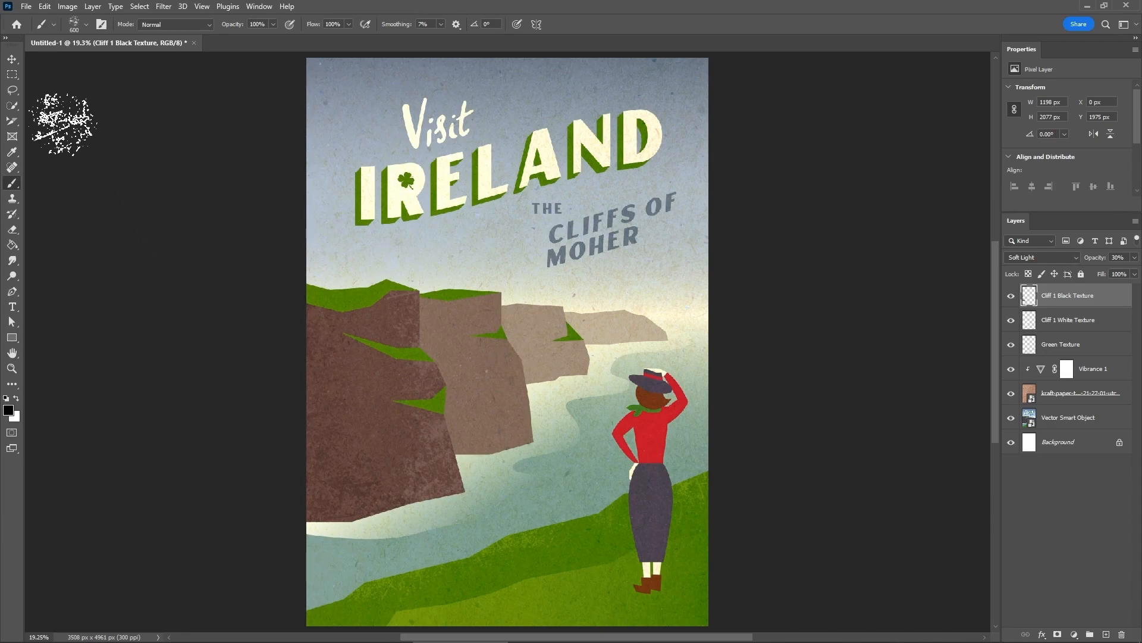
# Step: Select the second cliff's rock face with the Quick Selection tool, leaving out the grass on its top and side
pyautogui.click(12, 106)
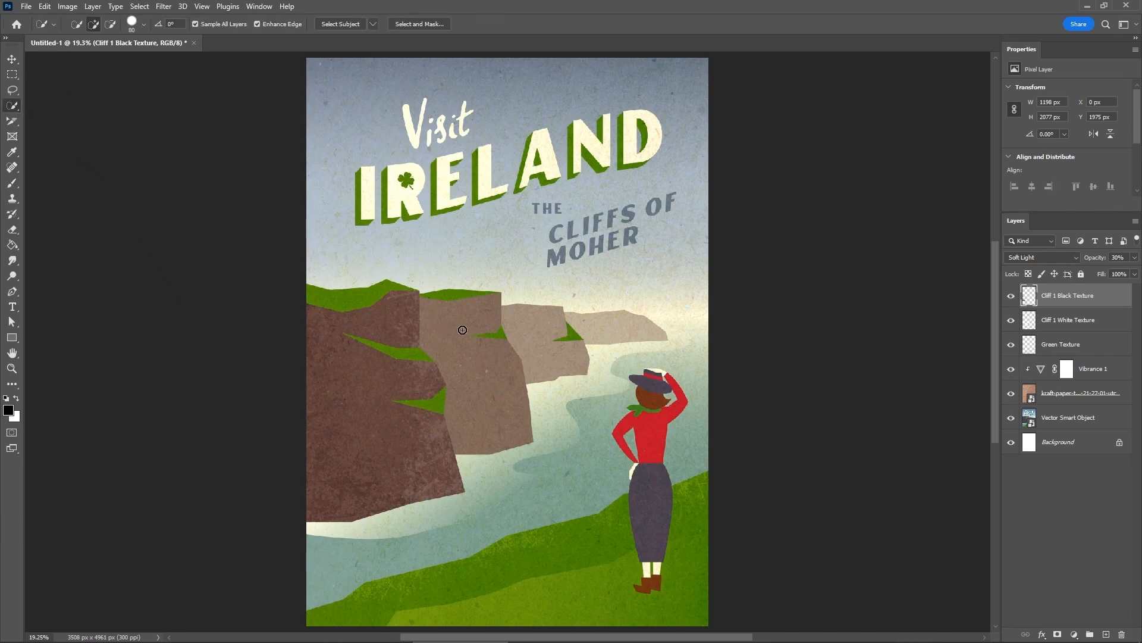
pyautogui.click(488, 375)
pyautogui.keyDown('alt'); pyautogui.click(497, 334); pyautogui.keyUp('alt')
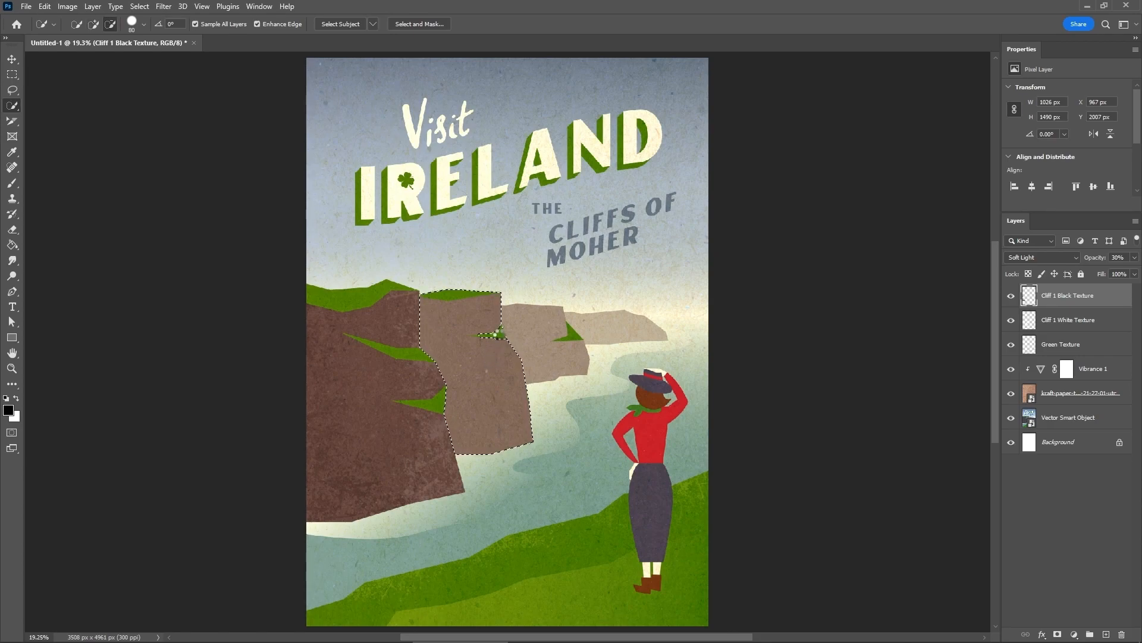
pyautogui.keyDown('alt'); pyautogui.click(450, 292); pyautogui.keyUp('alt')
# Step: Add a new layer above Cliff 1 Black Texture and name it Cliff 2 Texture
pyautogui.click(1108, 636)
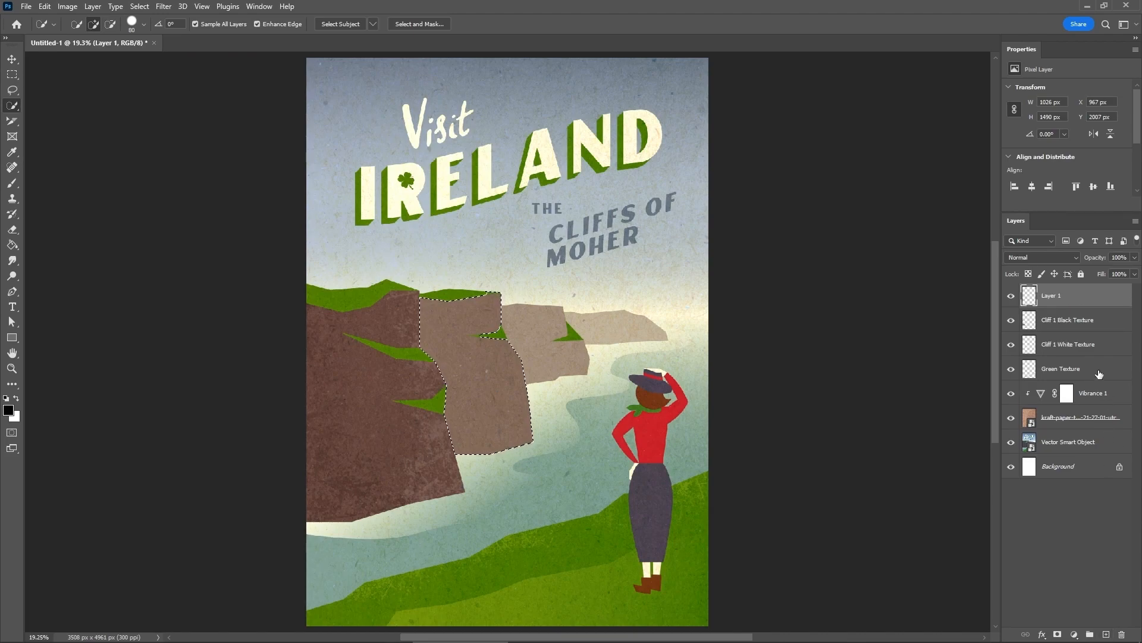
pyautogui.doubleClick(1058, 294)
pyautogui.write('Cliff 2 Texture')
pyautogui.press('Return')
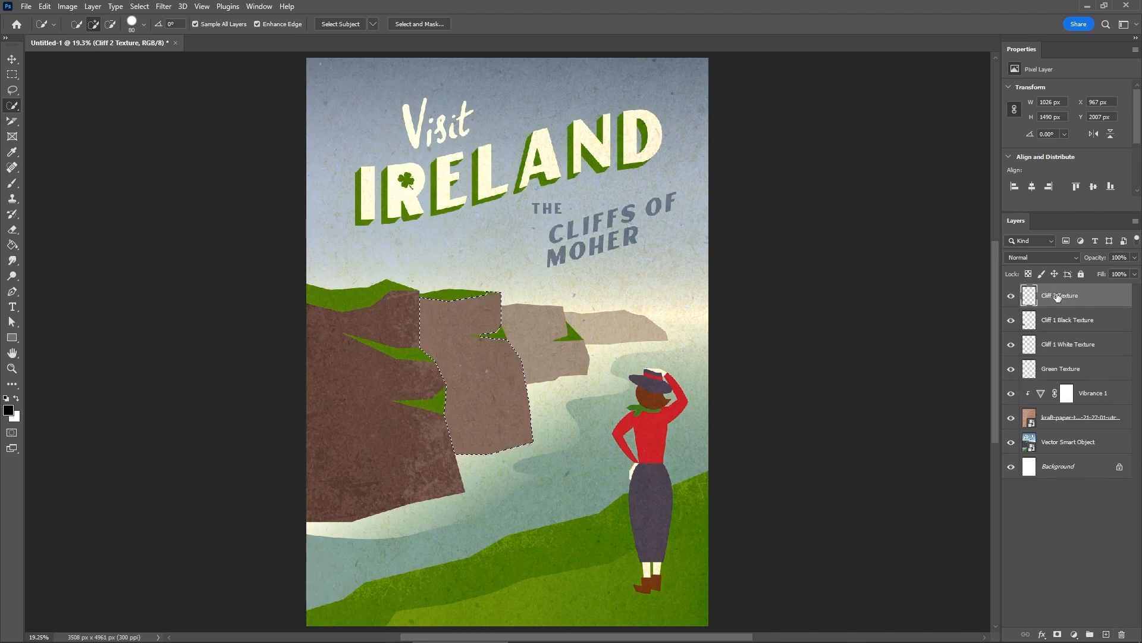
# Step: Paint white Grain 6 - Grunge texture at 600 px down the second cliff's right edge
pyautogui.click(12, 184)
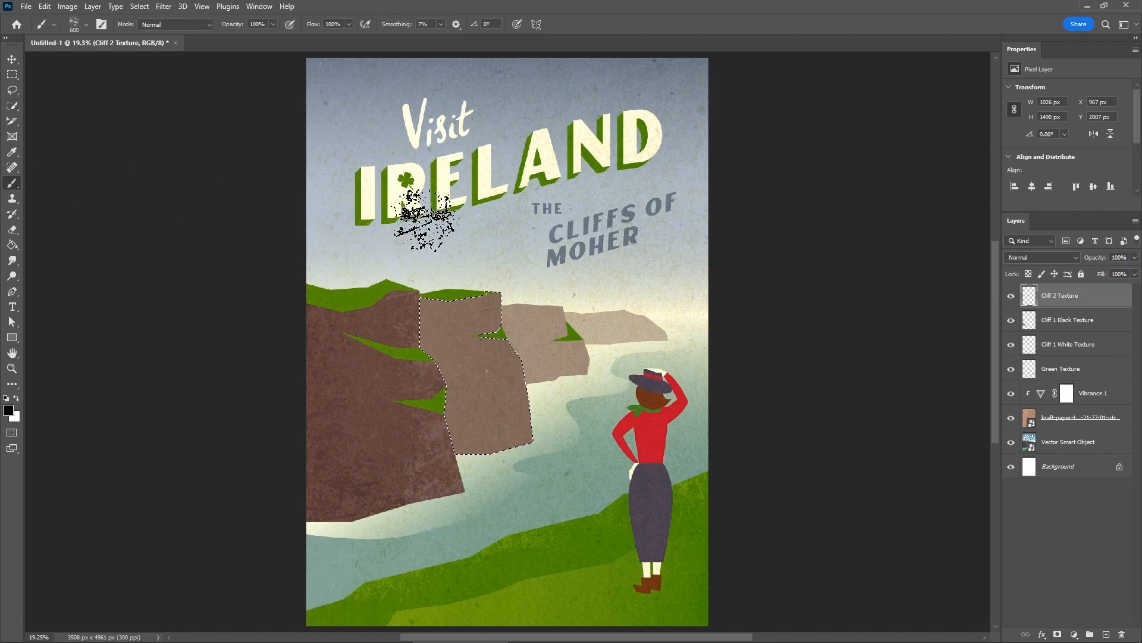
pyautogui.rightClick(425, 219)
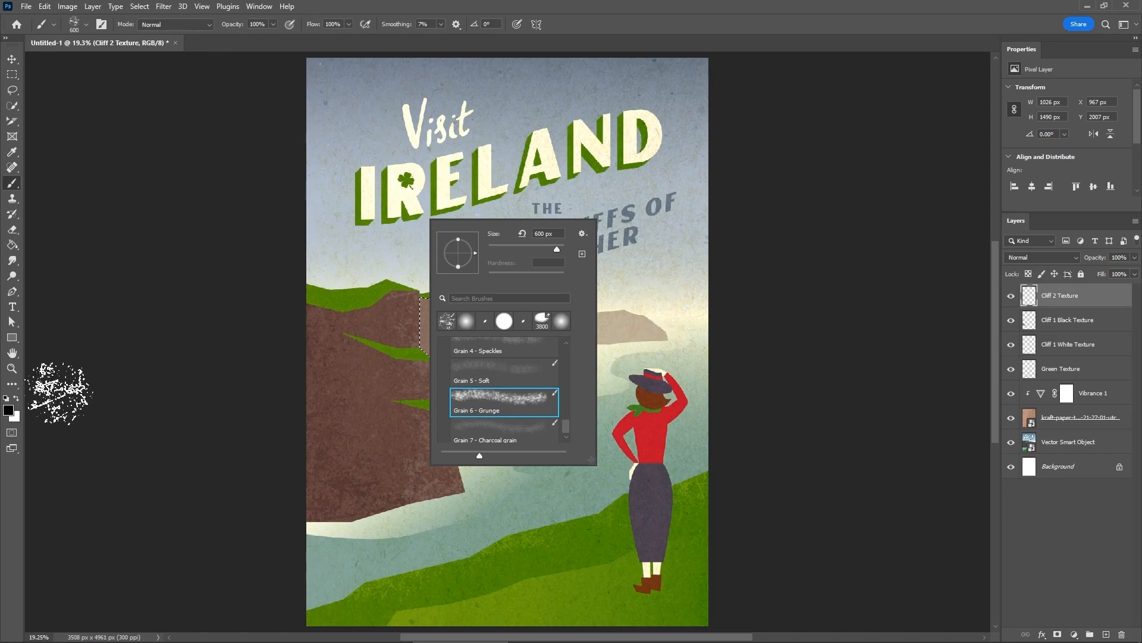
pyautogui.click(16, 398)
pyautogui.moveTo(416, 336)
pyautogui.mouseDown()
pyautogui.moveTo(500, 315)
pyautogui.moveTo(507, 291)
pyautogui.moveTo(530, 281)
pyautogui.moveTo(521, 325)
pyautogui.moveTo(538, 448)
pyautogui.moveTo(511, 503)
pyautogui.moveTo(521, 346)
pyautogui.moveTo(513, 326)
pyautogui.mouseUp()
pyautogui.hotkey('ctrl', 'z')
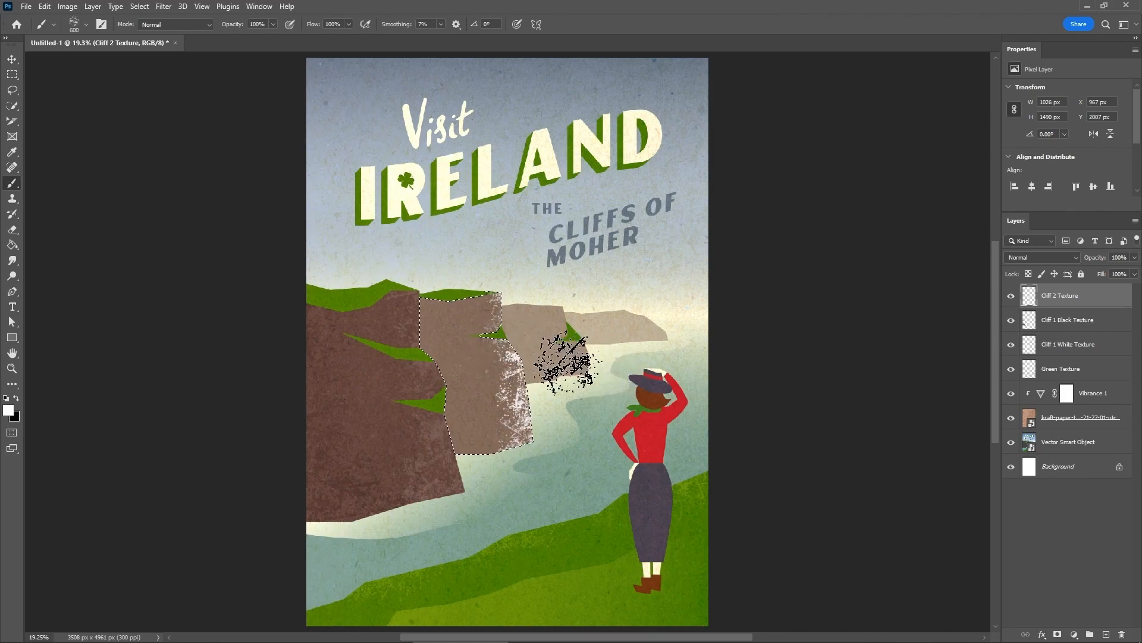
# Step: Paint black grunge grain along the second cliff's left side and lower edge
pyautogui.click(13, 398)
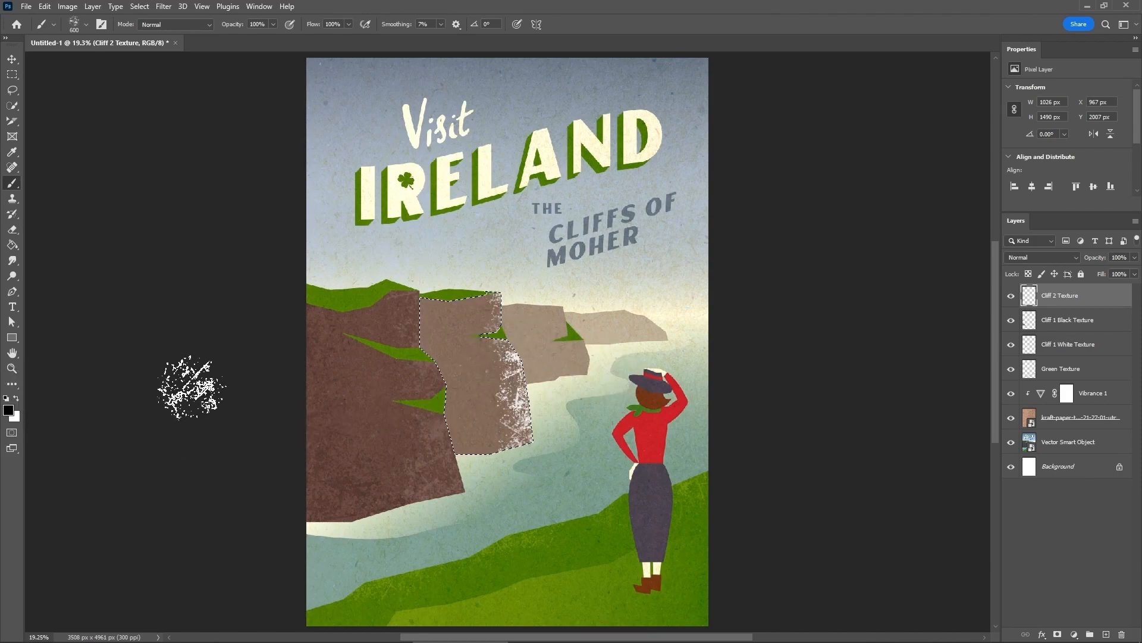
pyautogui.click(437, 328)
pyautogui.moveTo(441, 419); pyautogui.dragTo(500, 443)
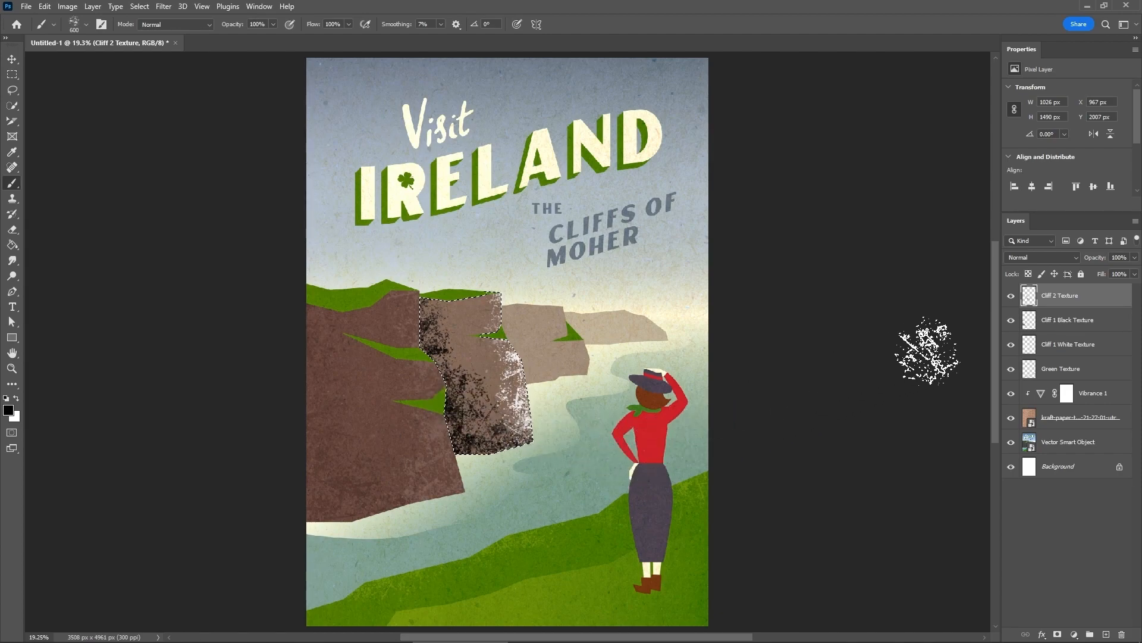
# Step: Set the Cliff 2 Texture layer to Soft Light at 40% opacity and clear the selection
pyautogui.click(1041, 256)
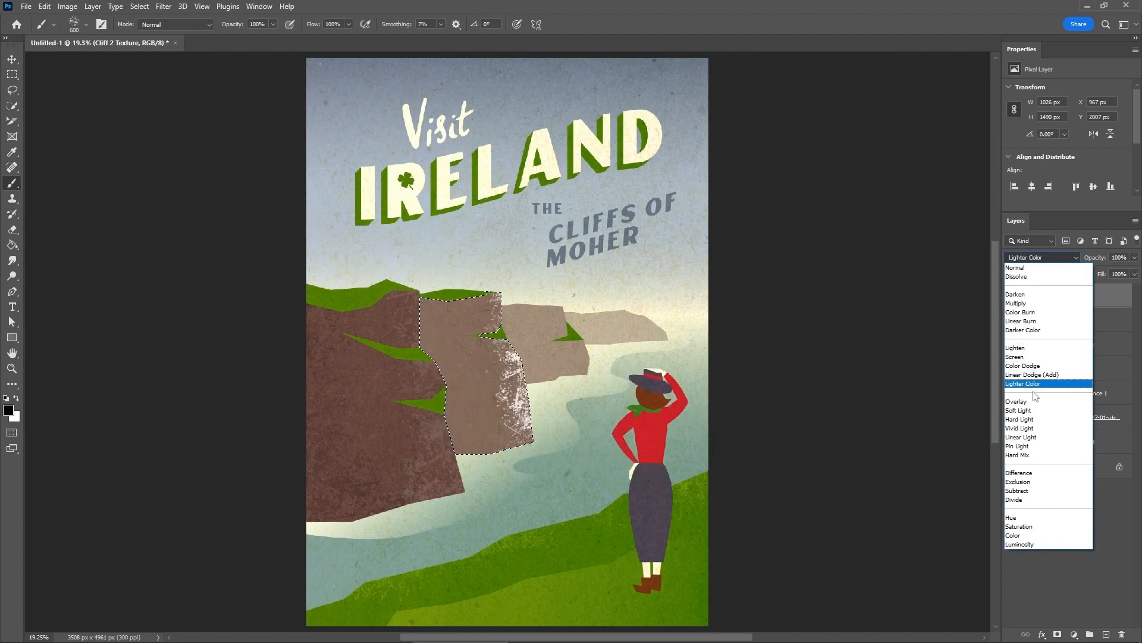
pyautogui.click(1047, 408)
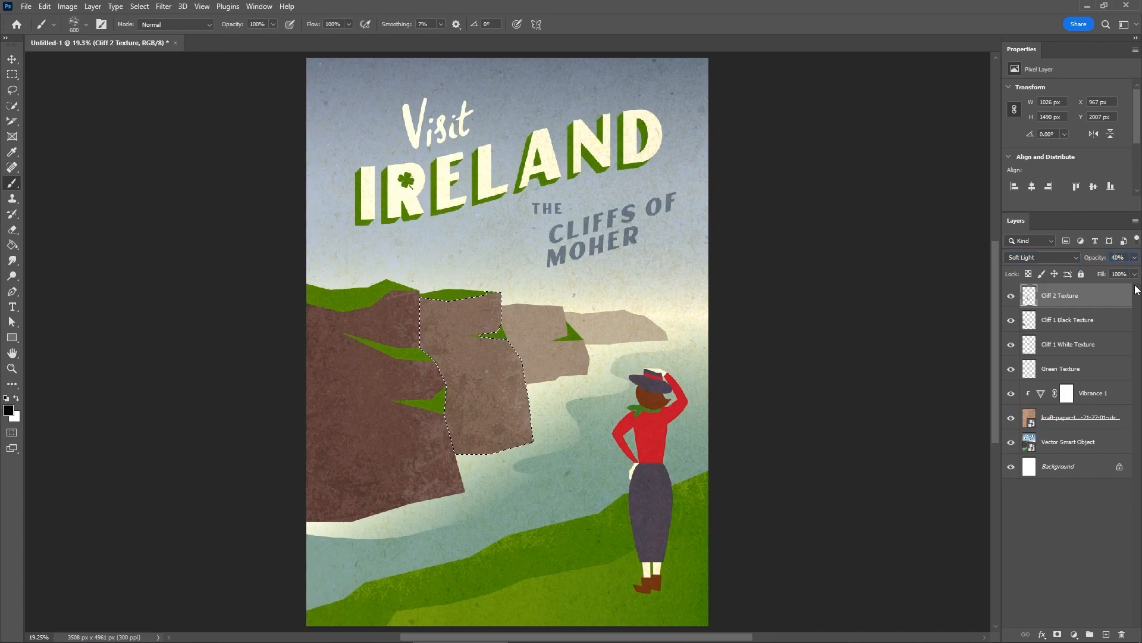
pyautogui.hotkey('ctrl', 'd')
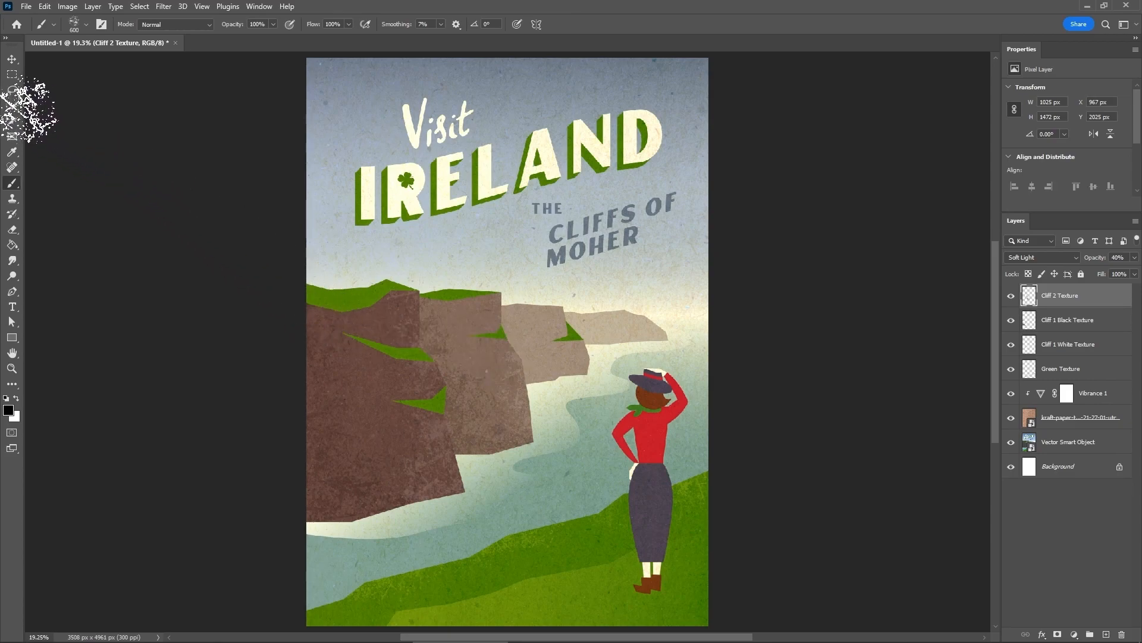
# Step: Select the third cliff's rock face with the Quick Selection tool, leaving out the grass patch on its side
pyautogui.click(13, 106)
pyautogui.moveTo(535, 332); pyautogui.dragTo(554, 356)
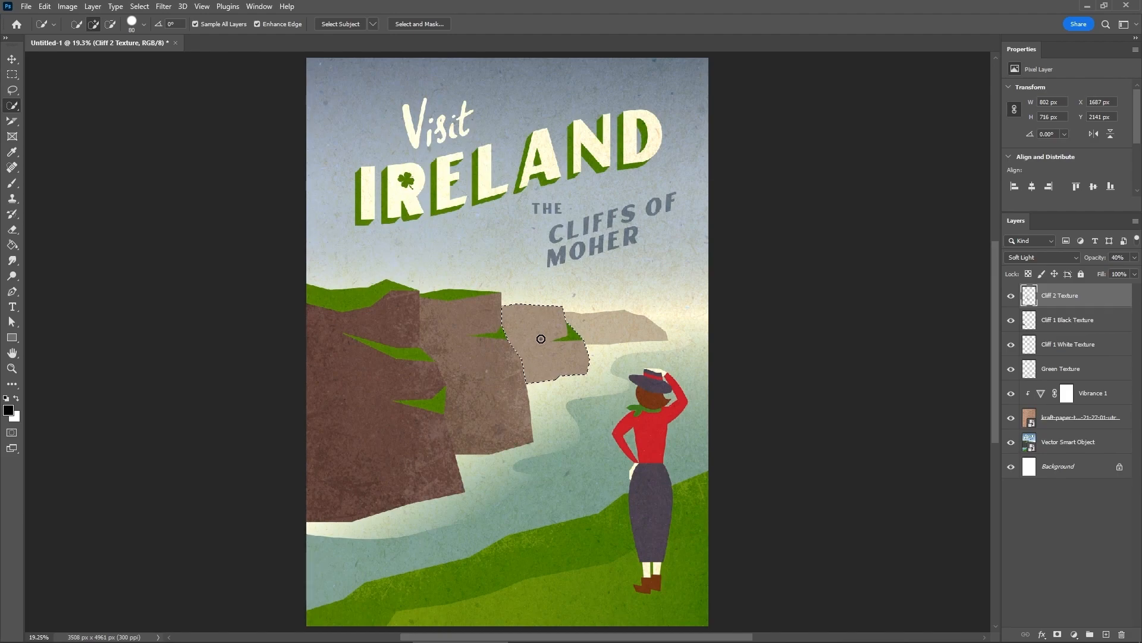
pyautogui.moveTo(559, 337); pyautogui.dragTo(572, 335)
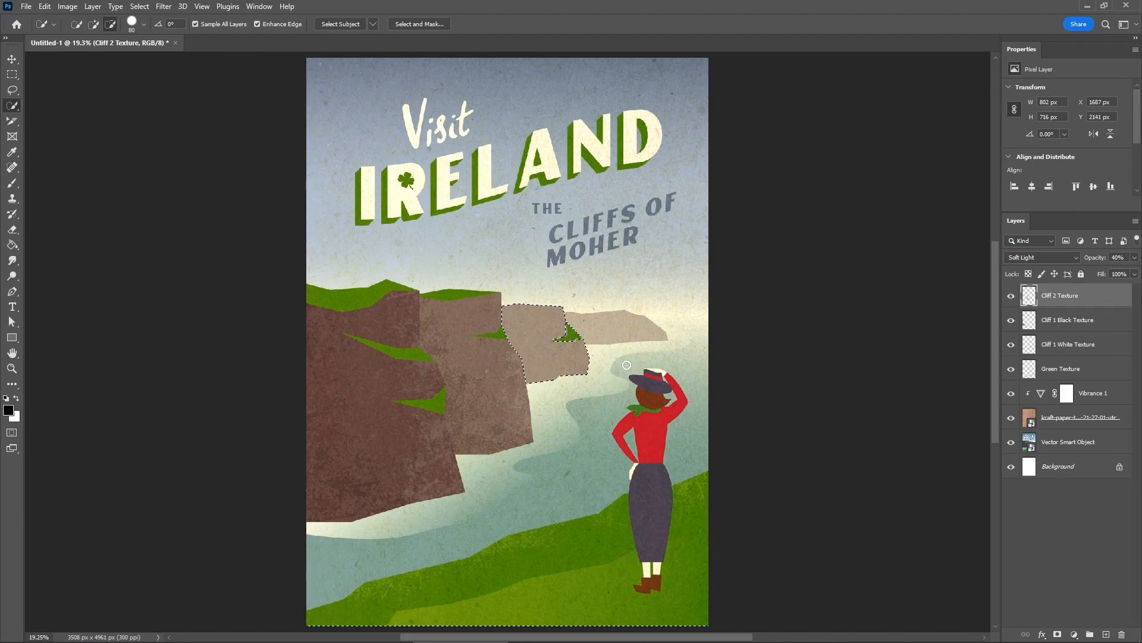
# Step: Add a new layer above Cliff 2 Texture and name it Cliff 3 Texture
pyautogui.click(1106, 635)
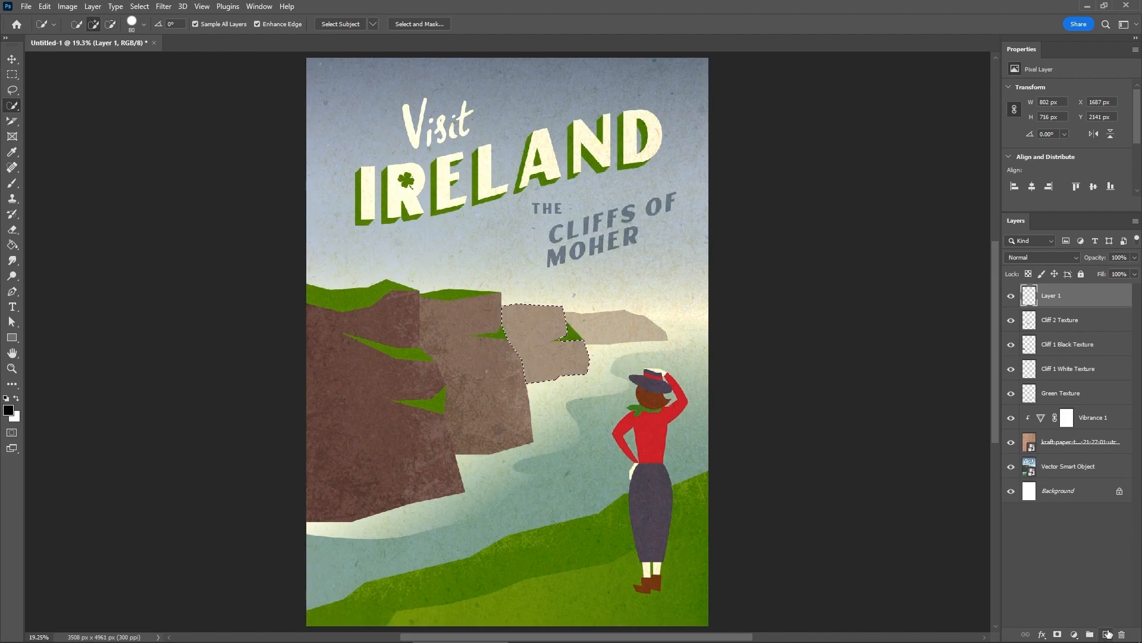
pyautogui.doubleClick(1063, 295)
pyautogui.write('Cliff 3 Tex')
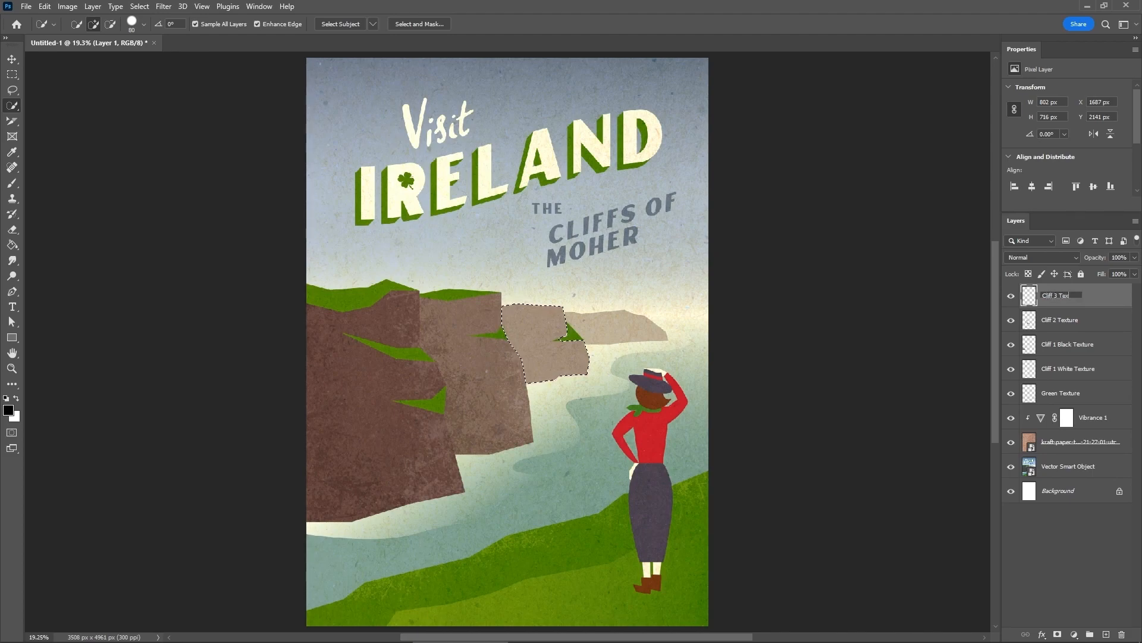
pyautogui.write('ture')
pyautogui.press('Return')
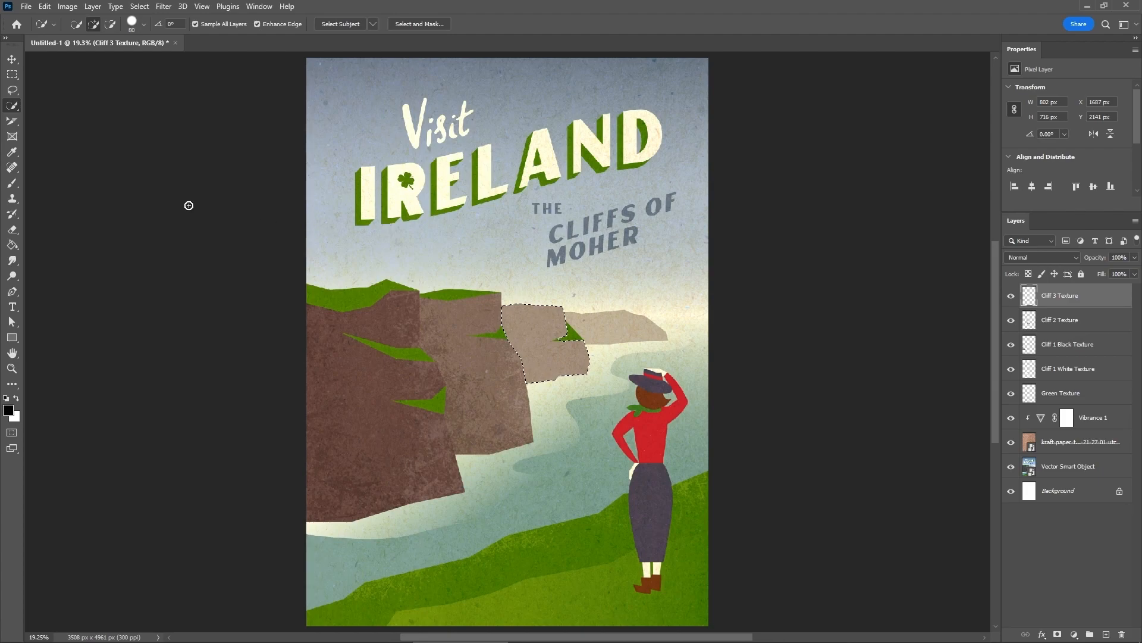
# Step: With the Grain 6 - Grunge brush at 500 px, paint white down the third cliff's right edge and black along its left and lower edges
pyautogui.click(11, 183)
pyautogui.rightClick(489, 230)
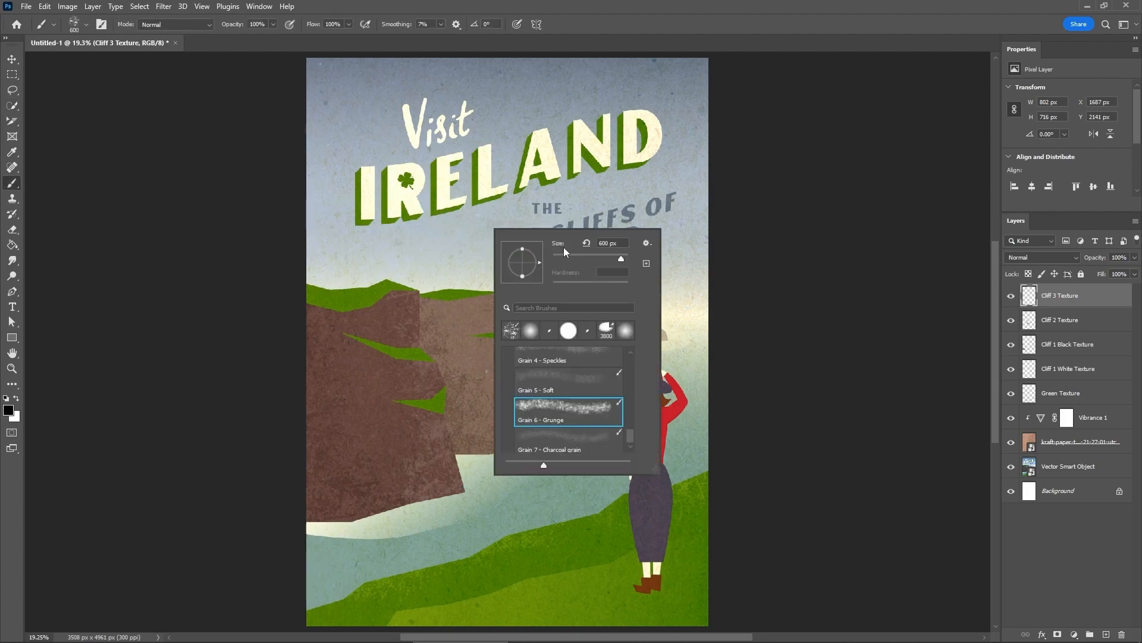
pyautogui.click(602, 242)
pyautogui.write('500')
pyautogui.press('Return')
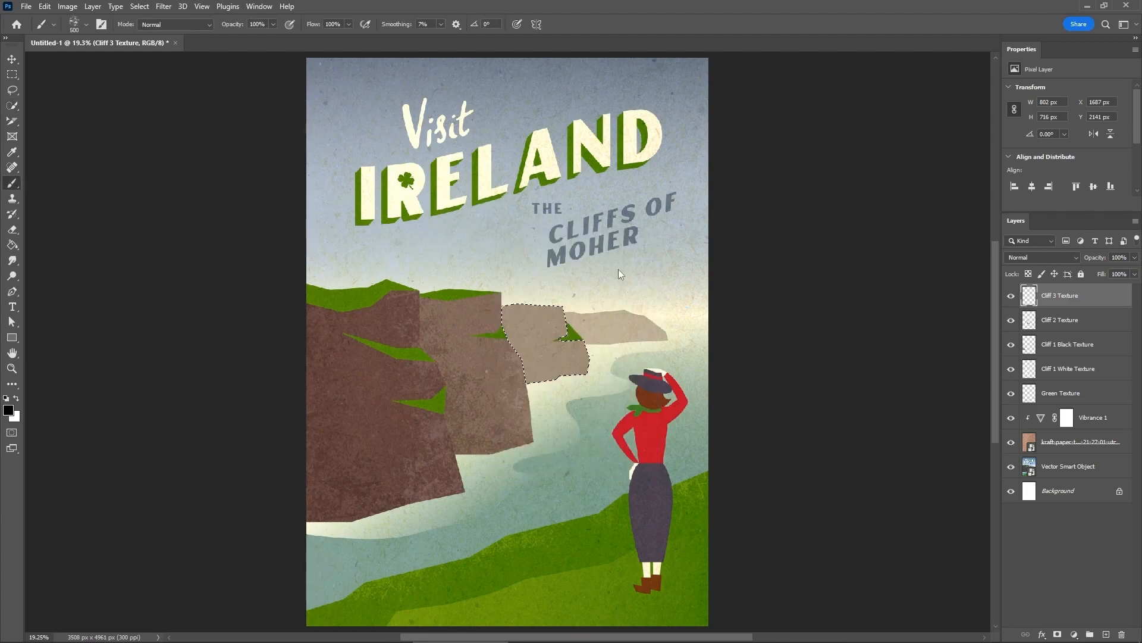
pyautogui.click(17, 398)
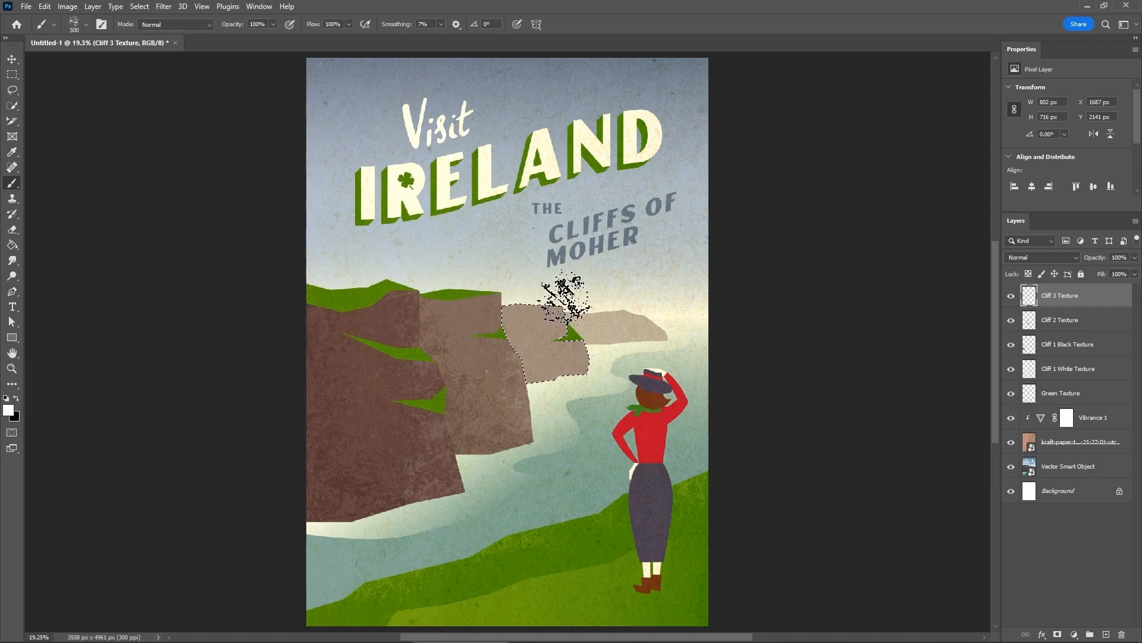
pyautogui.moveTo(556, 262)
pyautogui.mouseDown()
pyautogui.moveTo(599, 331)
pyautogui.moveTo(604, 393)
pyautogui.mouseUp()
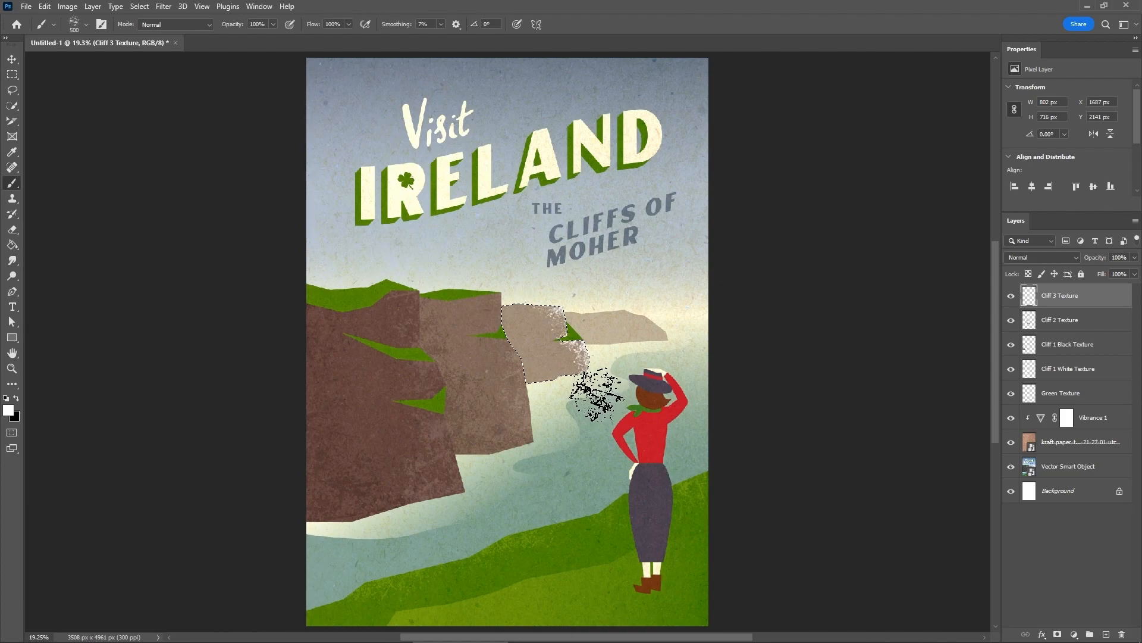
pyautogui.click(16, 398)
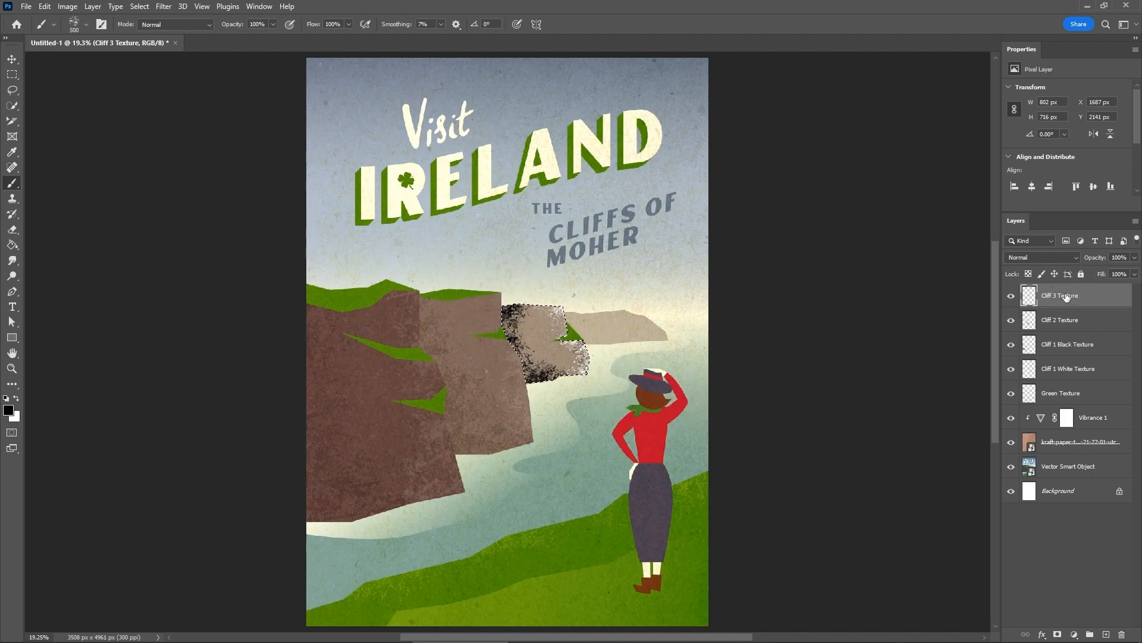
# Step: Set the Cliff 3 Texture layer to Soft Light at 50% opacity and clear the selection
pyautogui.click(1061, 258)
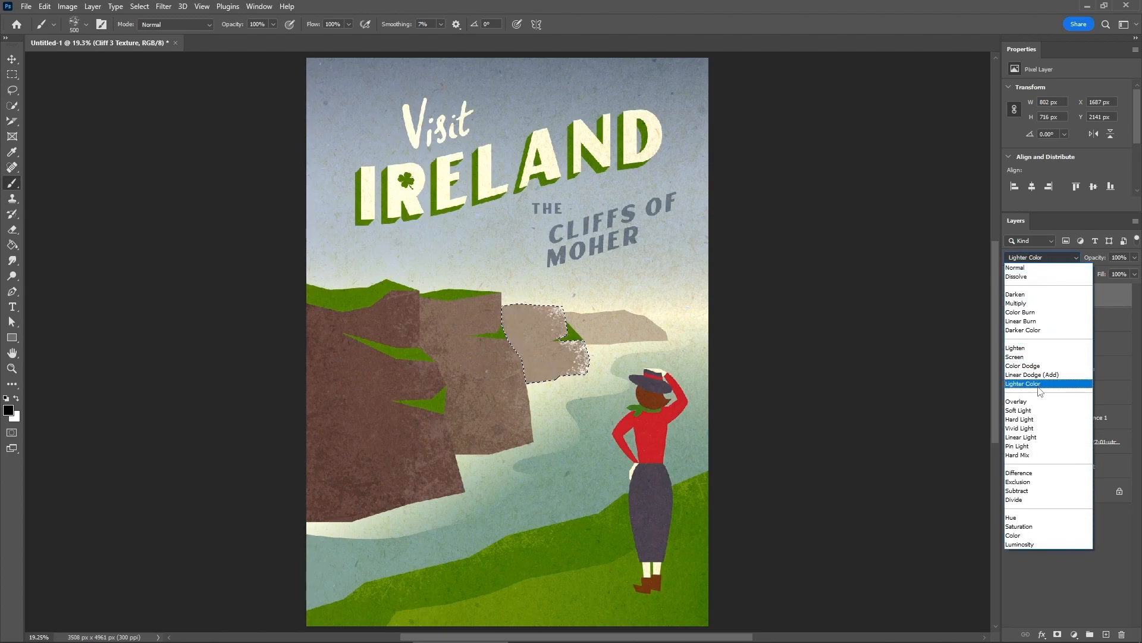
pyautogui.click(1050, 404)
pyautogui.click(1119, 257)
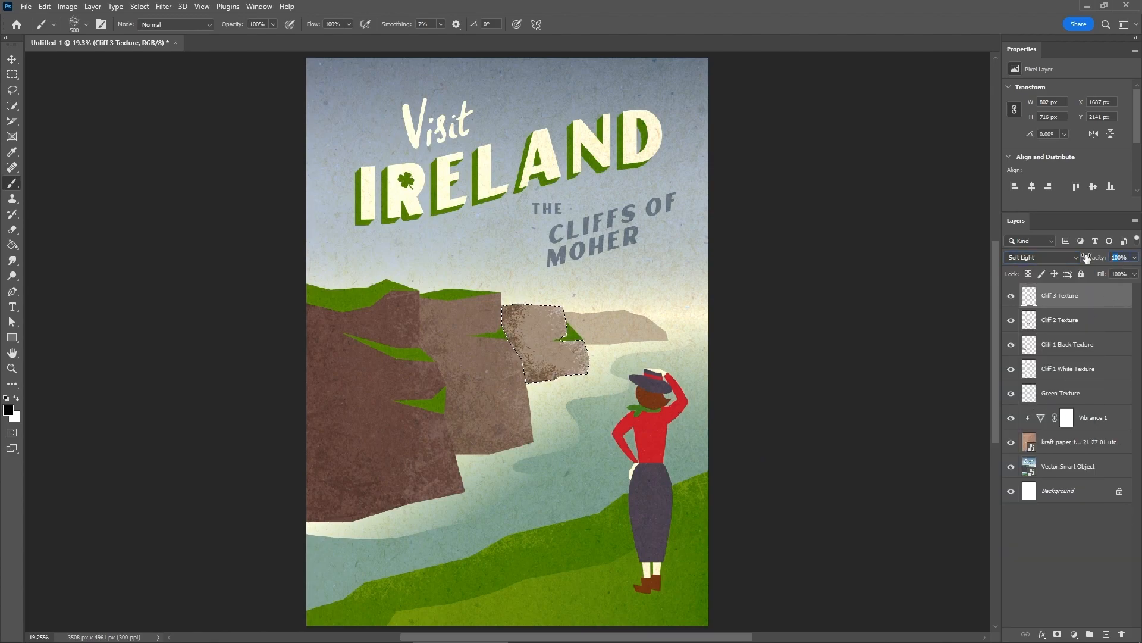
pyautogui.write('50')
pyautogui.press('Return')
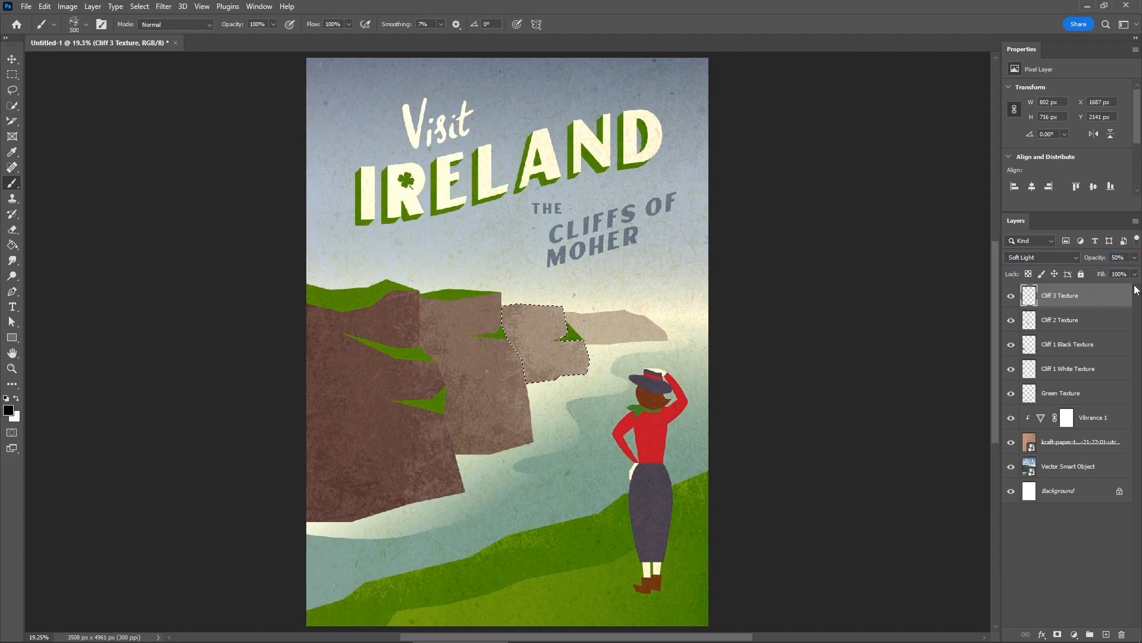
pyautogui.hotkey('ctrl', 'd')
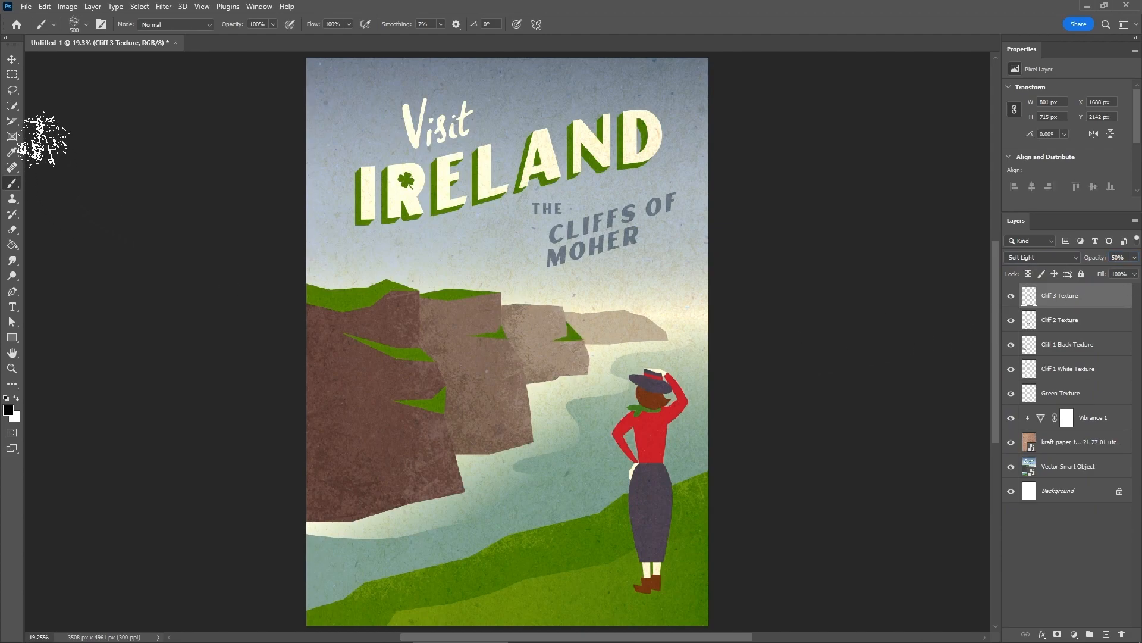
# Step: Select the farthest cliff with the Quick Selection tool and add a new layer named Cliff 4 Texture
pyautogui.click(13, 106)
pyautogui.click(606, 323)
pyautogui.click(1106, 634)
pyautogui.doubleClick(1056, 298)
pyautogui.write('C')
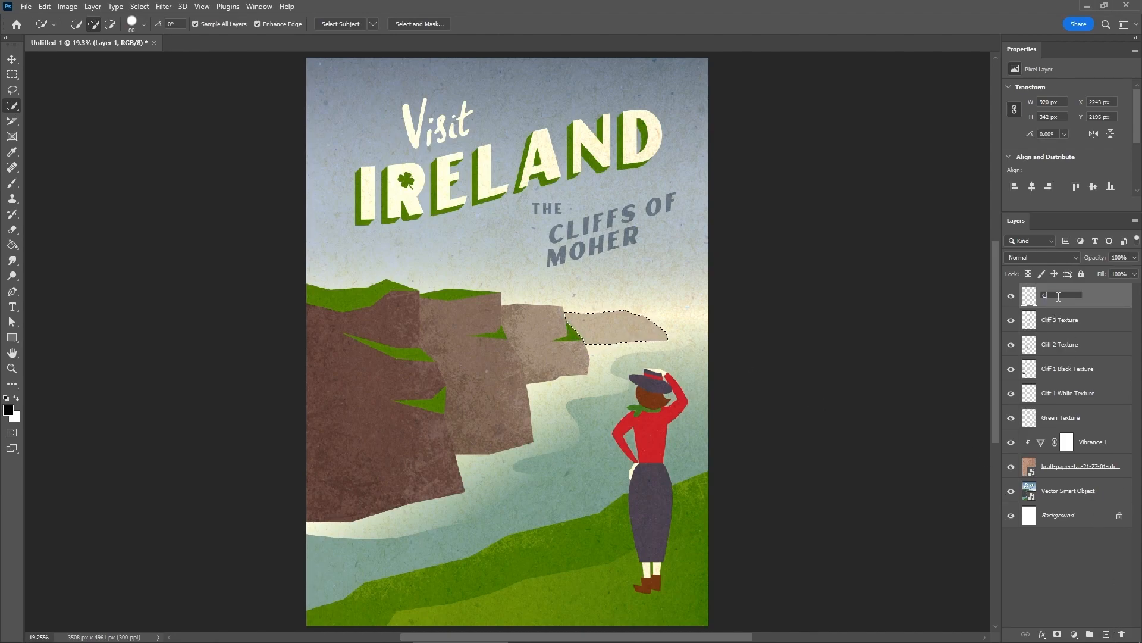
pyautogui.write('liff 4 Texture')
pyautogui.press('Return')
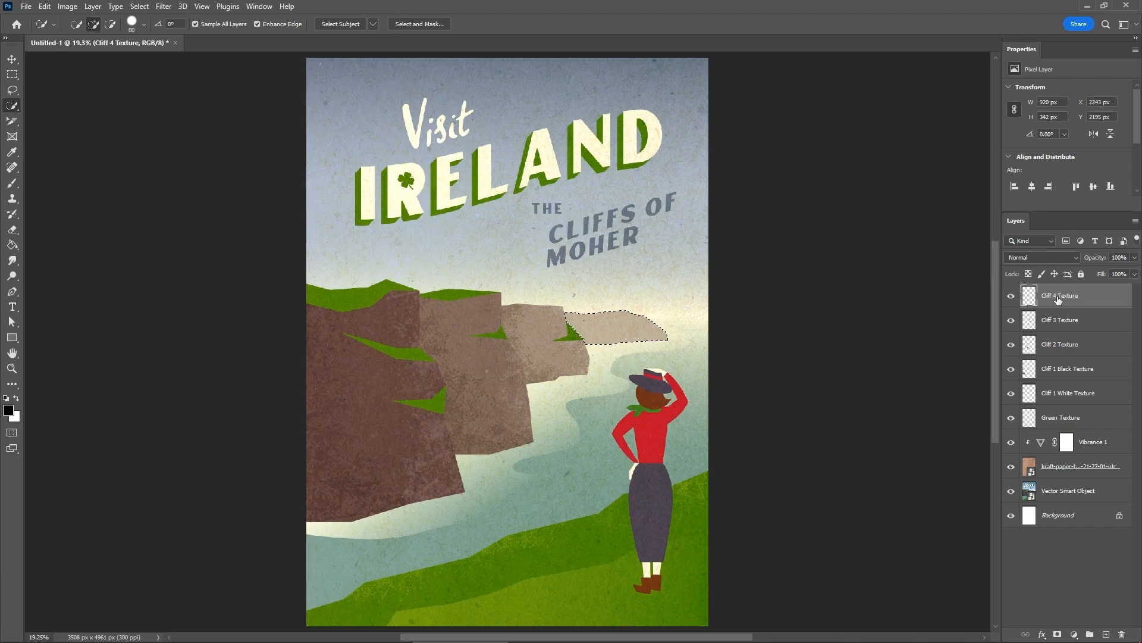
# Step: Paint white grunge grain on the farthest cliff's upper and right edges, and set the layer to Soft Light at 80% opacity
pyautogui.click(16, 398)
pyautogui.click(12, 183)
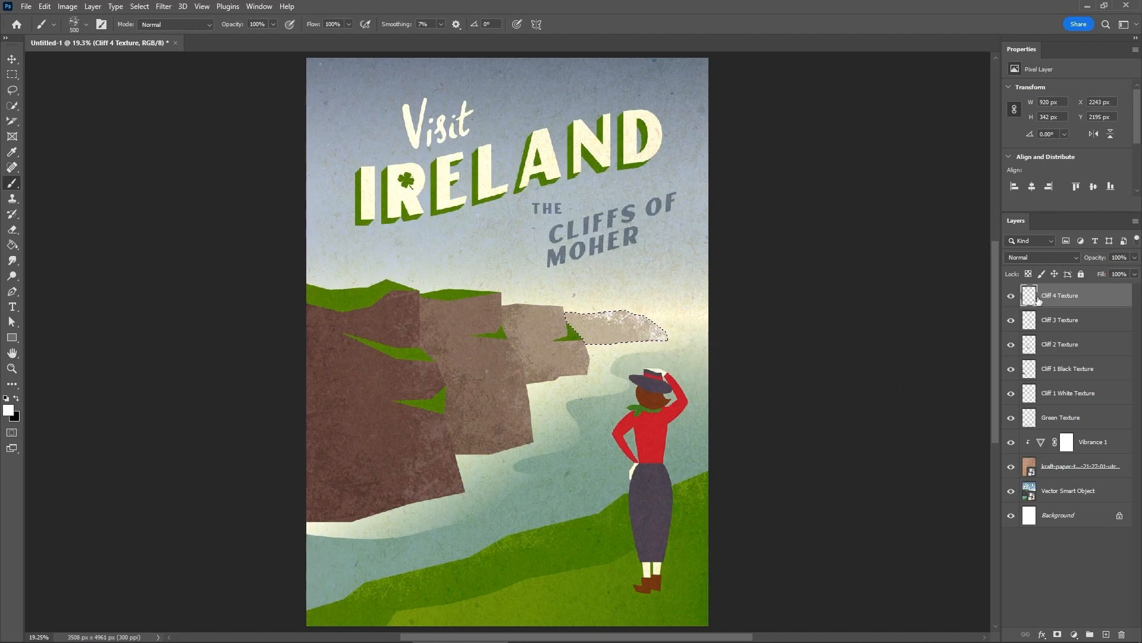
pyautogui.click(1052, 257)
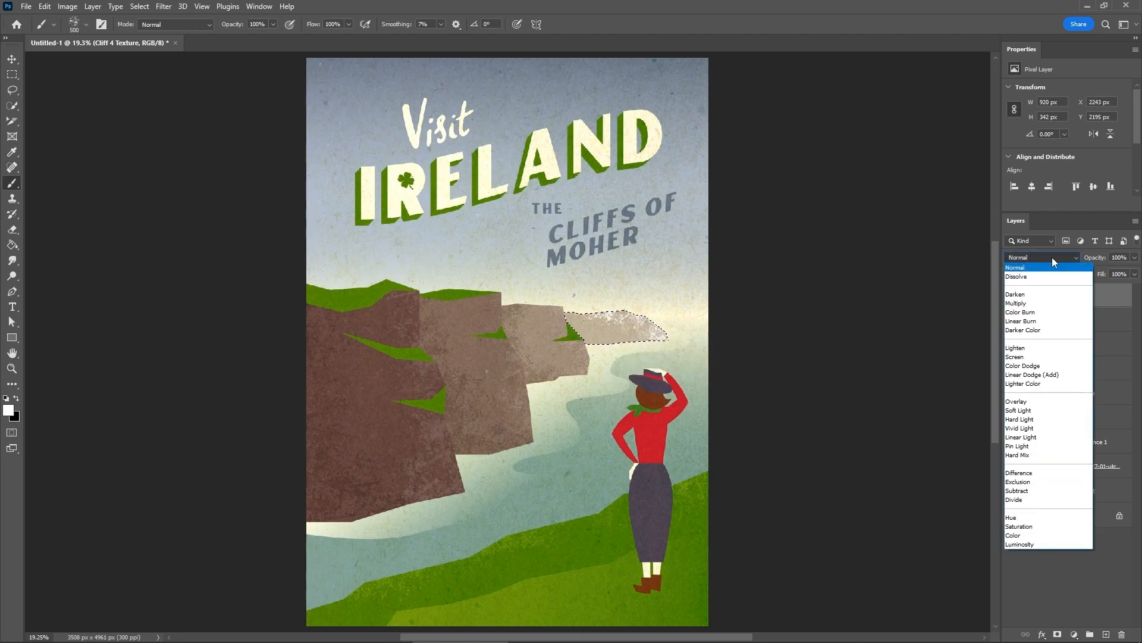
pyautogui.click(1033, 405)
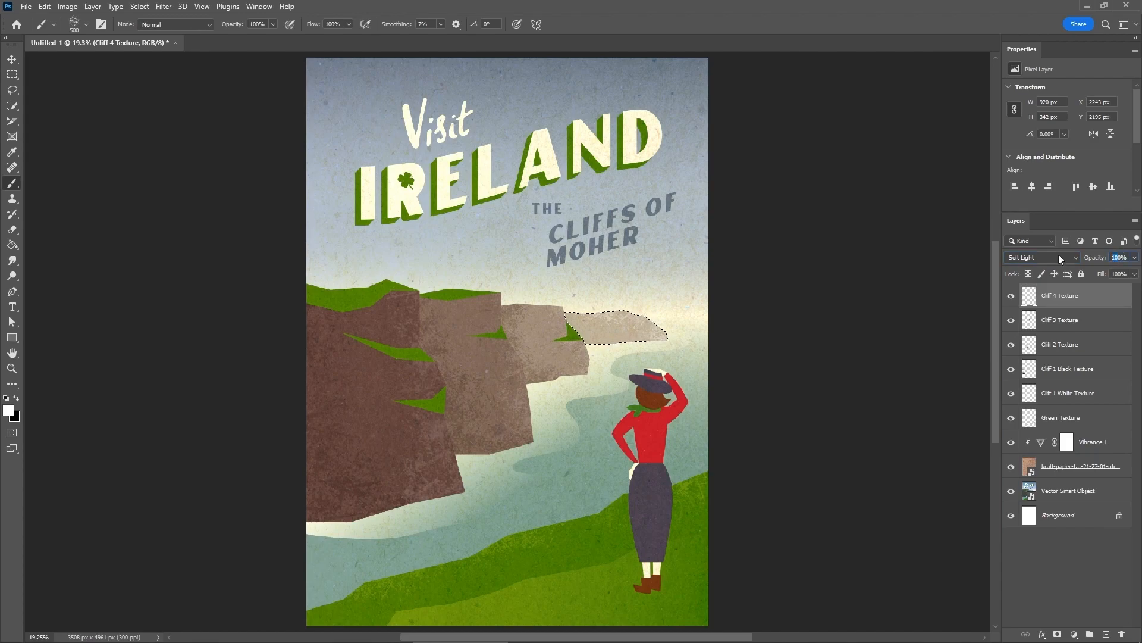
pyautogui.write('80')
pyautogui.write('x')
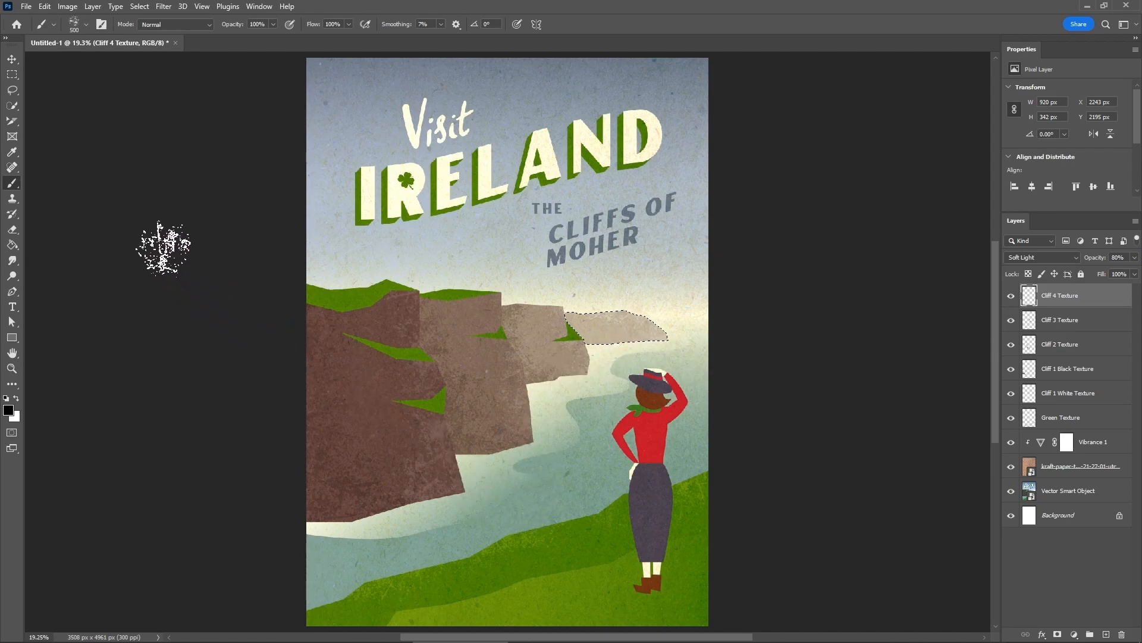
# Step: Replace the cliff selection with a Quick Selection of the woman's red top, and add a new layer named Tourist 1 Texture
pyautogui.click(11, 104)
pyautogui.hotkey('ctrl', 'd')
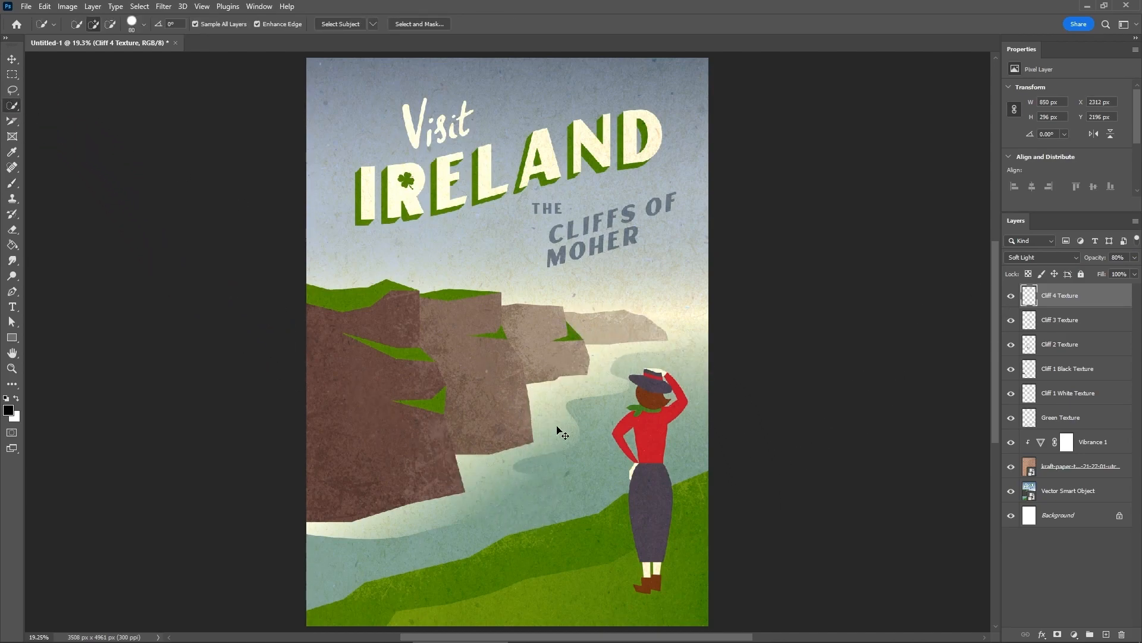
pyautogui.moveTo(648, 430)
pyautogui.mouseDown()
pyautogui.moveTo(637, 453)
pyautogui.moveTo(641, 417)
pyautogui.mouseUp()
pyautogui.click(1106, 635)
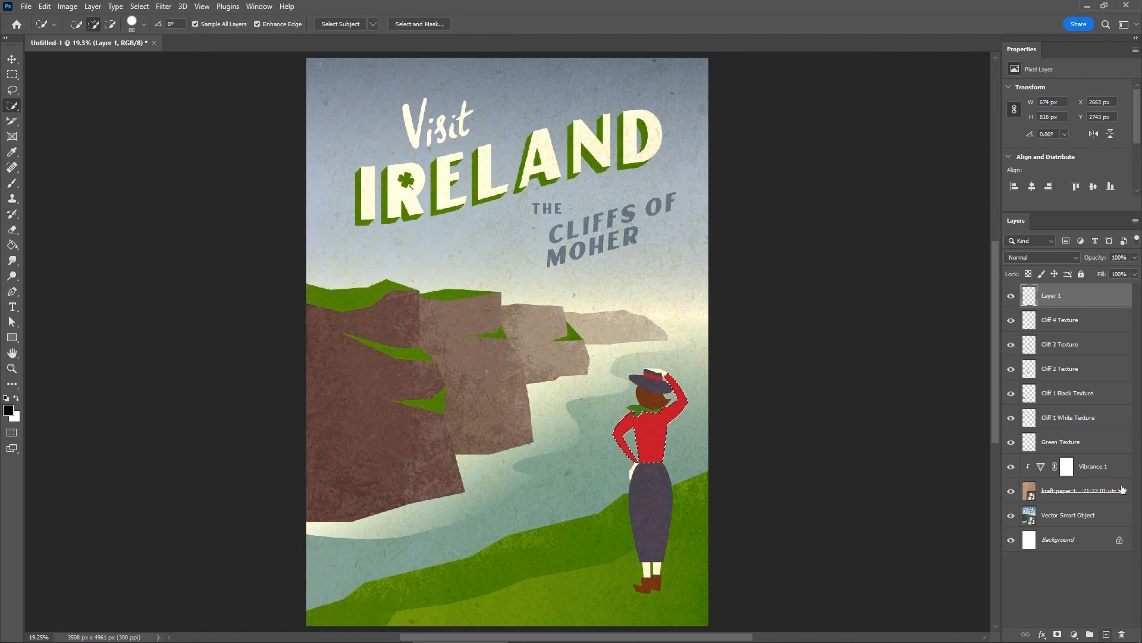
pyautogui.doubleClick(1059, 295)
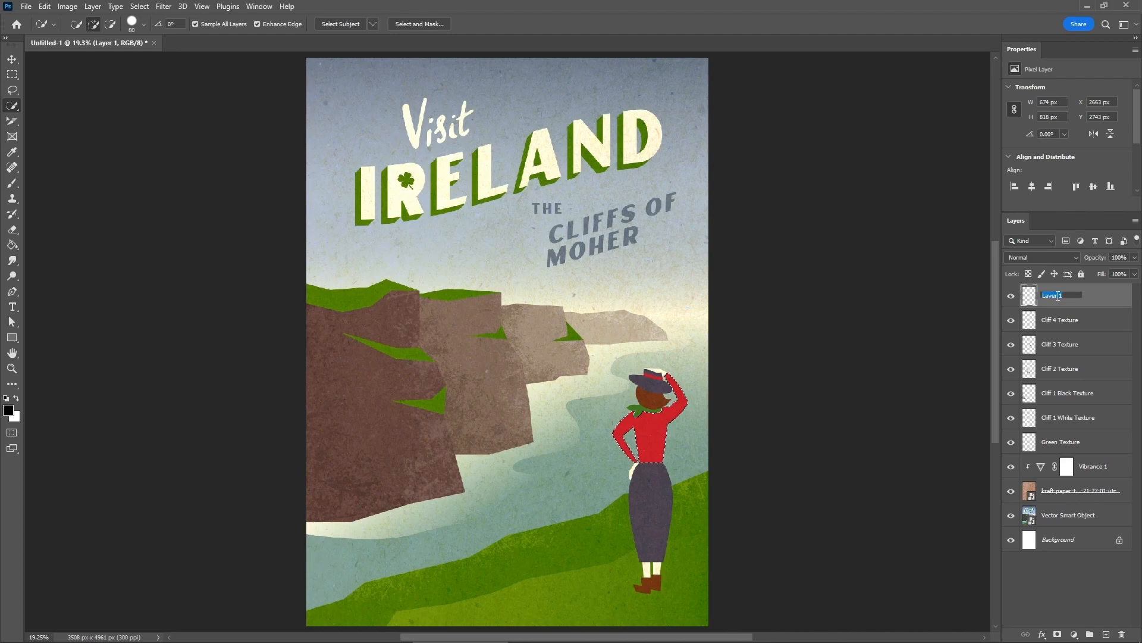
pyautogui.write('Tourist 1 Texture')
pyautogui.press('Return')
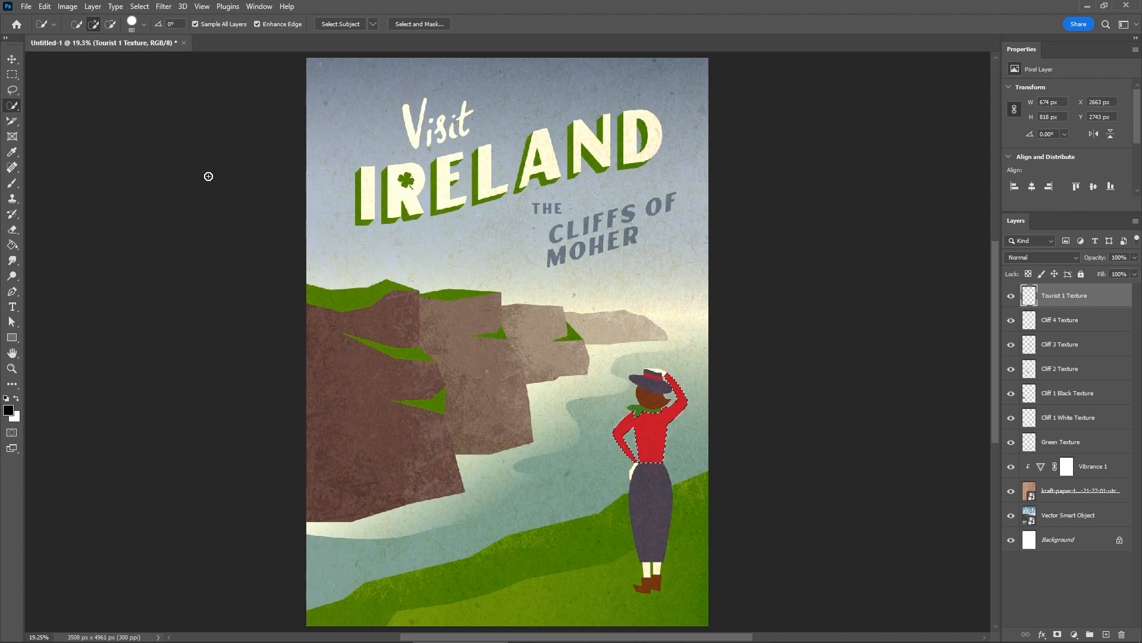
# Step: Paint black Grain 6 - Grunge texture at 500 px down the red top's right side, and set the layer to Overlay
pyautogui.click(12, 182)
pyautogui.rightClick(479, 280)
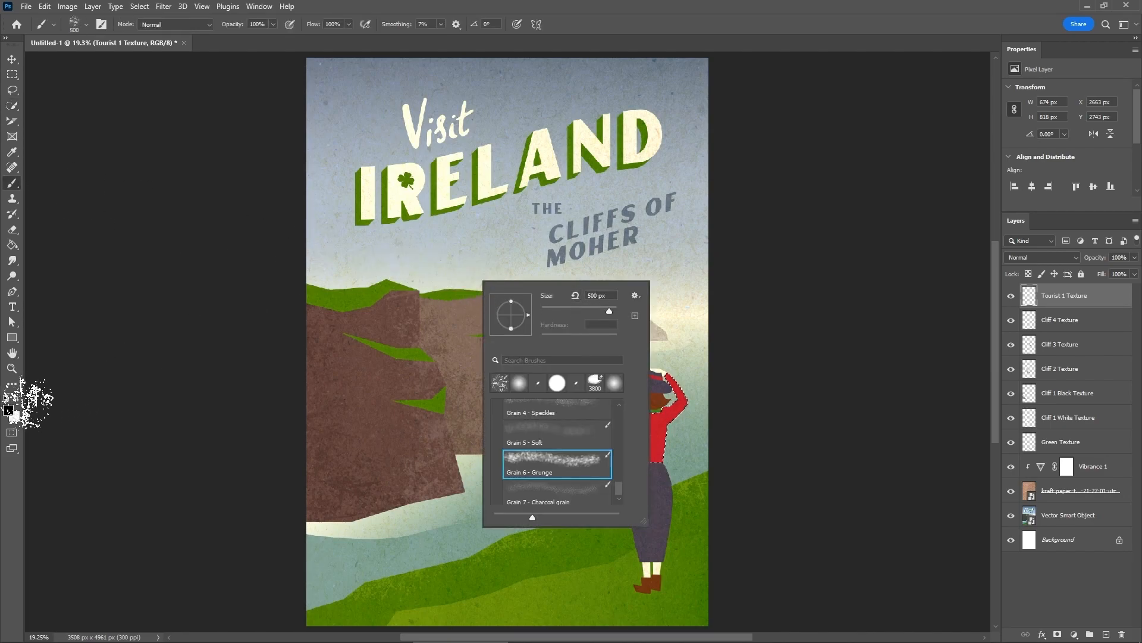
pyautogui.click(714, 437)
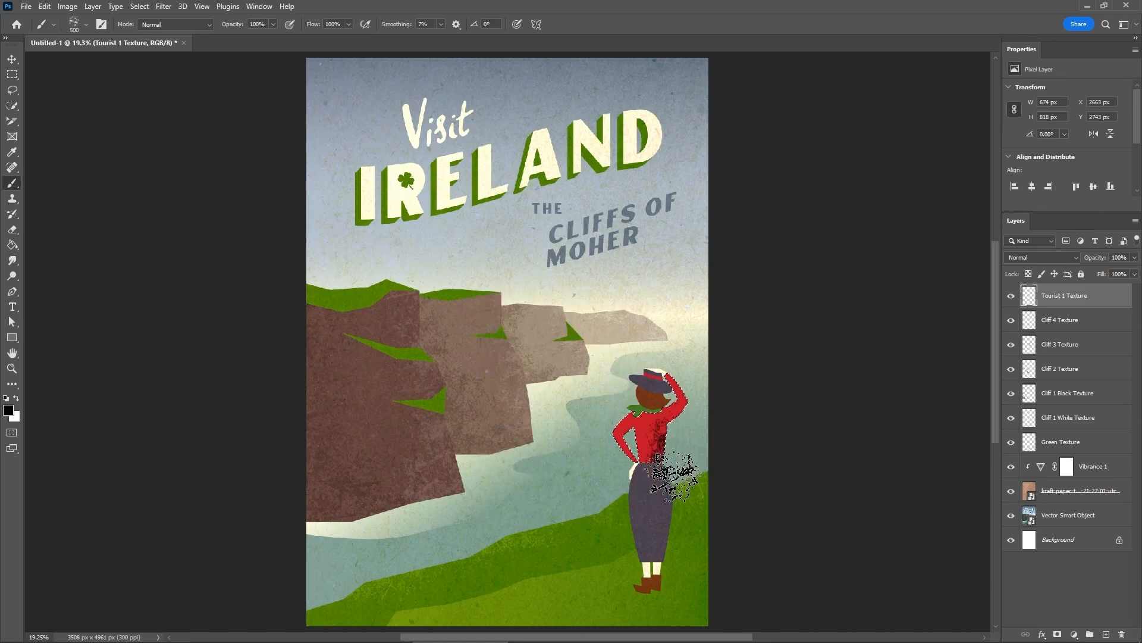
pyautogui.click(1048, 257)
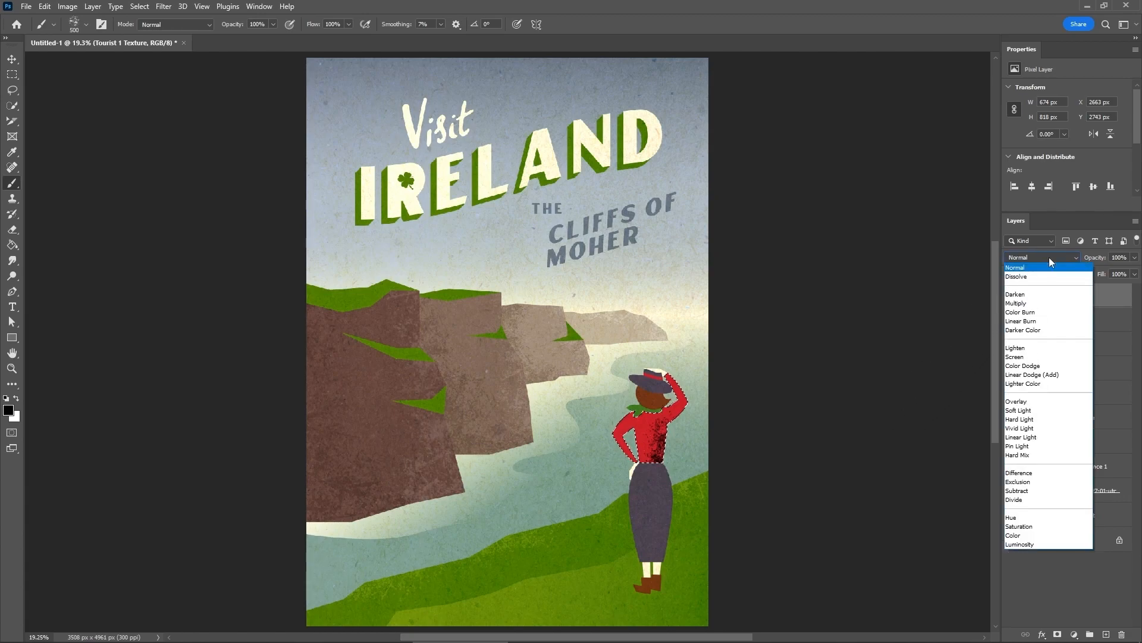
pyautogui.click(1018, 387)
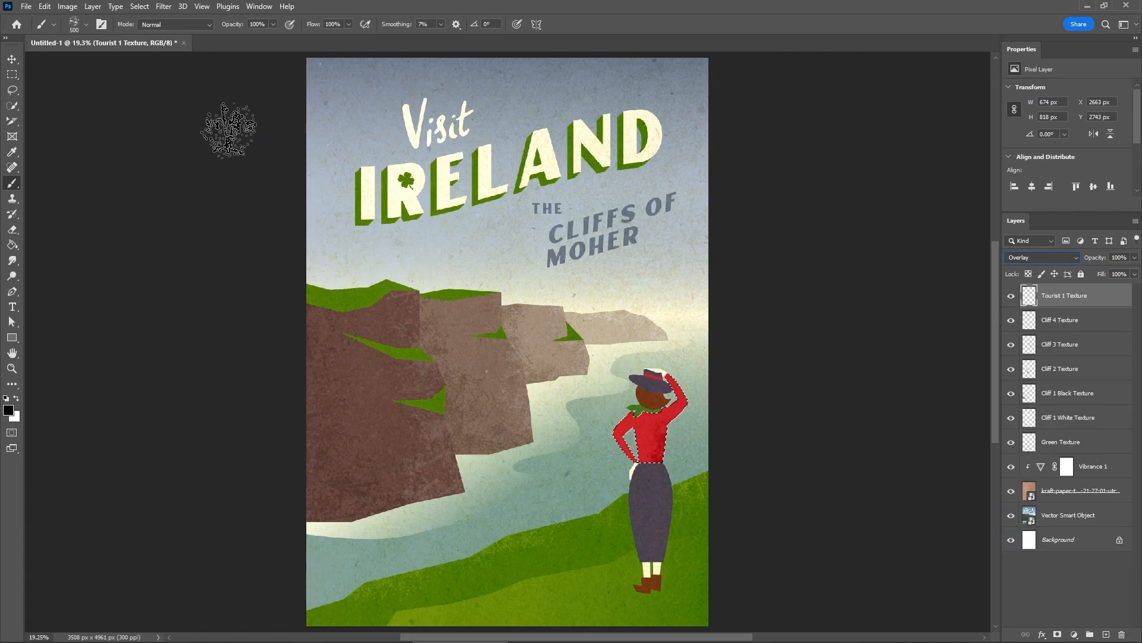
# Step: Replace the red top selection with a Quick Selection of the woman's skirt, and add a new layer named Tourist 2 Texture
pyautogui.click(12, 106)
pyautogui.hotkey('ctrl', 'd')
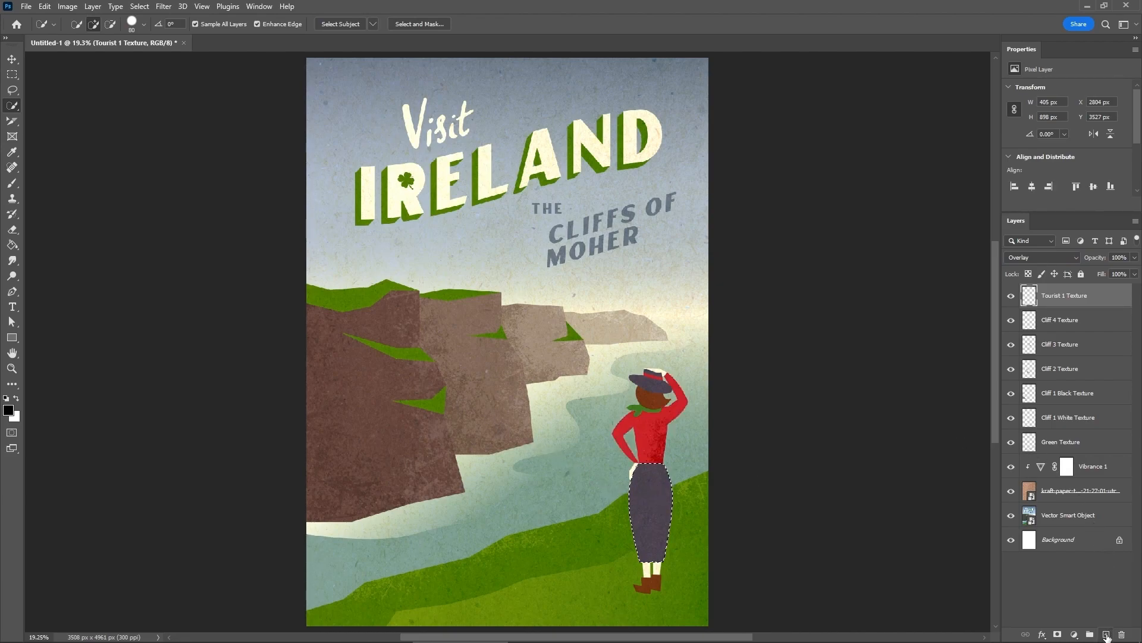
pyautogui.click(1106, 634)
pyautogui.doubleClick(1053, 296)
pyautogui.write('Tourist 2 Te')
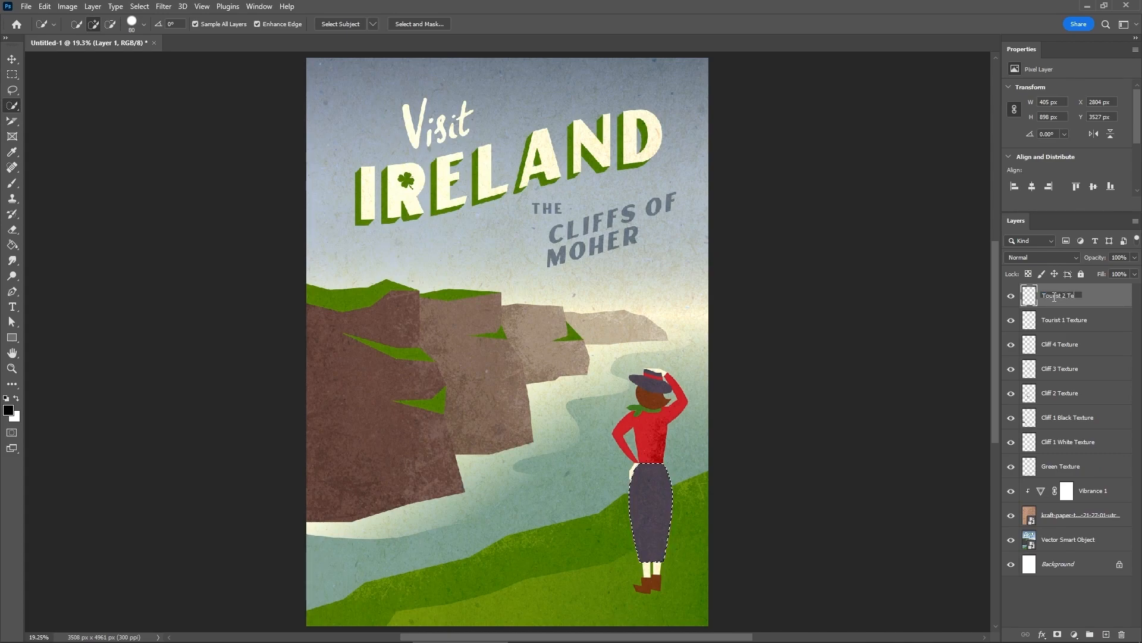
pyautogui.write('xture')
pyautogui.press('Return')
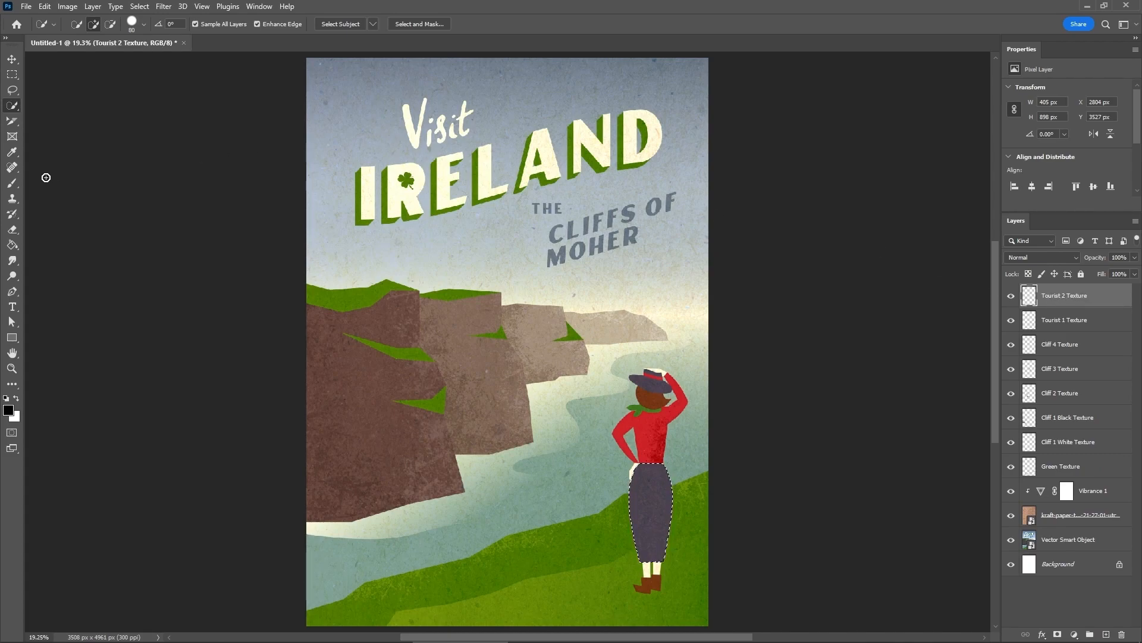
# Step: Paint black grunge grain down the right side of the woman's skirt
pyautogui.click(13, 184)
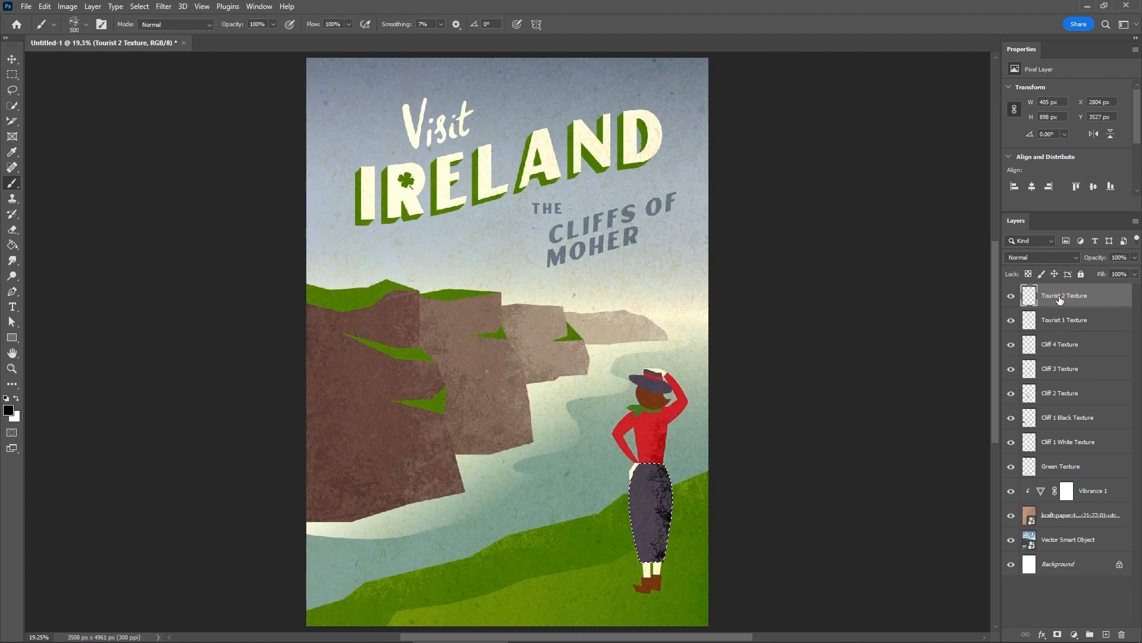
# Step: Set the Tourist 2 Texture layer to Soft Light at 50% opacity
pyautogui.click(1052, 258)
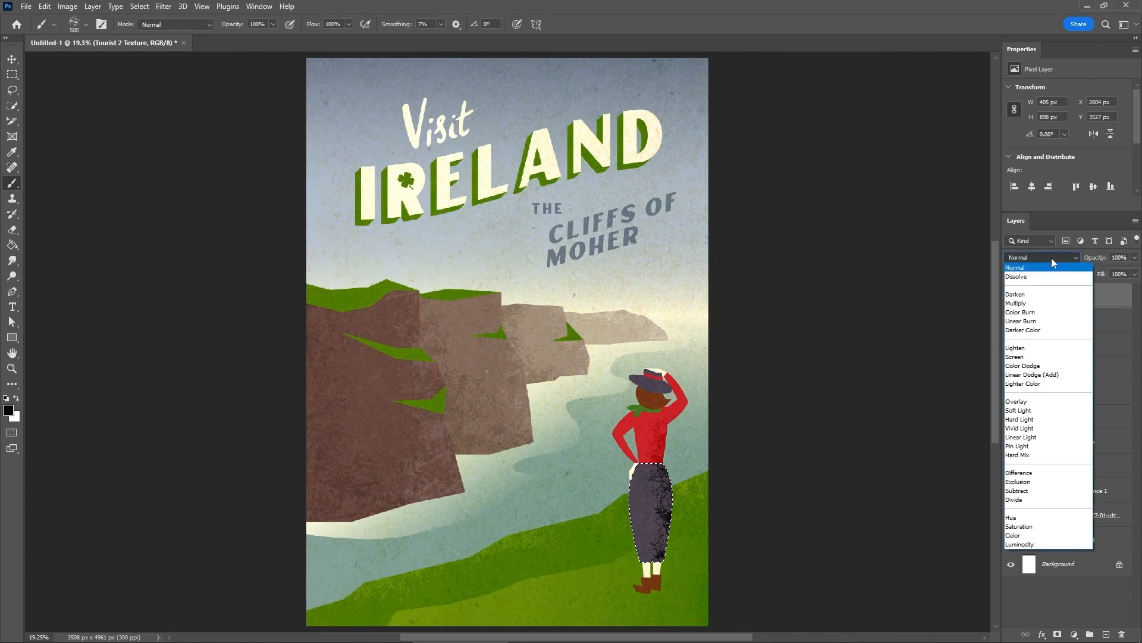
pyautogui.click(1033, 411)
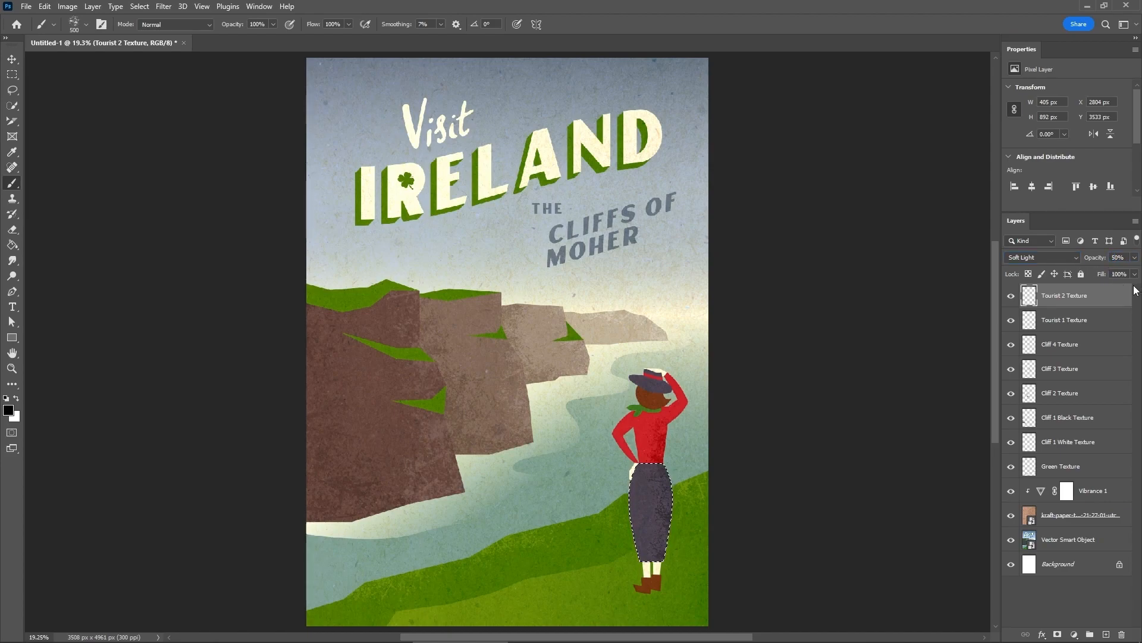
# Step: Replace the skirt selection with a Quick Selection of the whole sea area between the cliffs and the green foreground
pyautogui.click(12, 106)
pyautogui.hotkey('ctrl', 'd')
pyautogui.moveTo(366, 549)
pyautogui.mouseDown()
pyautogui.moveTo(520, 487)
pyautogui.moveTo(621, 363)
pyautogui.moveTo(681, 359)
pyautogui.moveTo(696, 385)
pyautogui.moveTo(673, 327)
pyautogui.mouseUp()
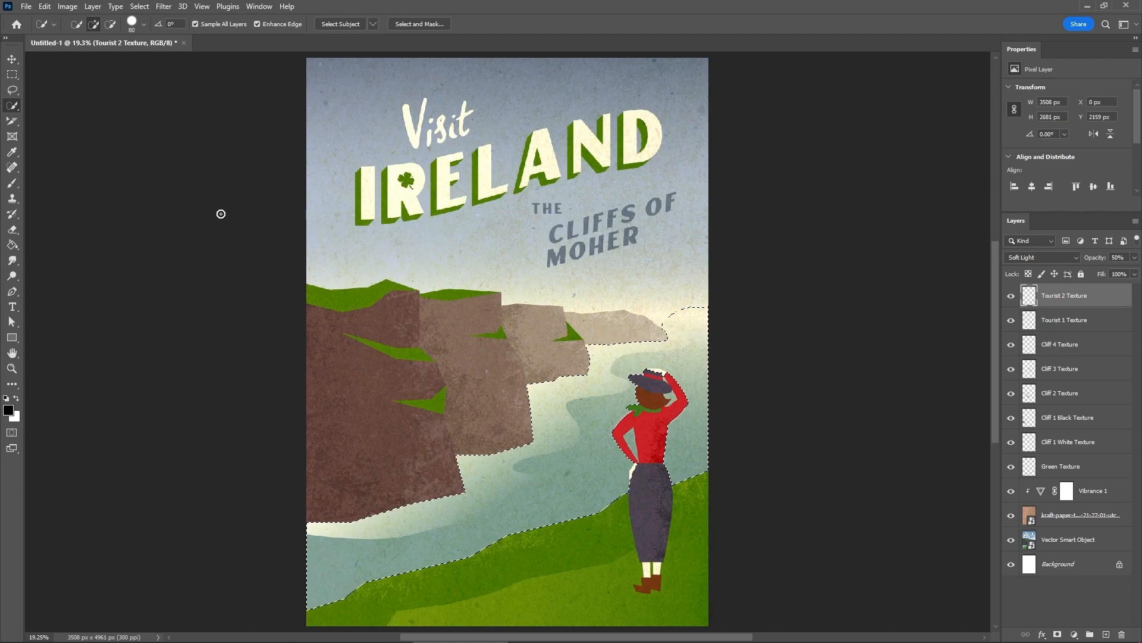
# Step: Set up the Scatter 4 brush at 1000 px with white as the foreground color
pyautogui.click(12, 183)
pyautogui.rightClick(461, 279)
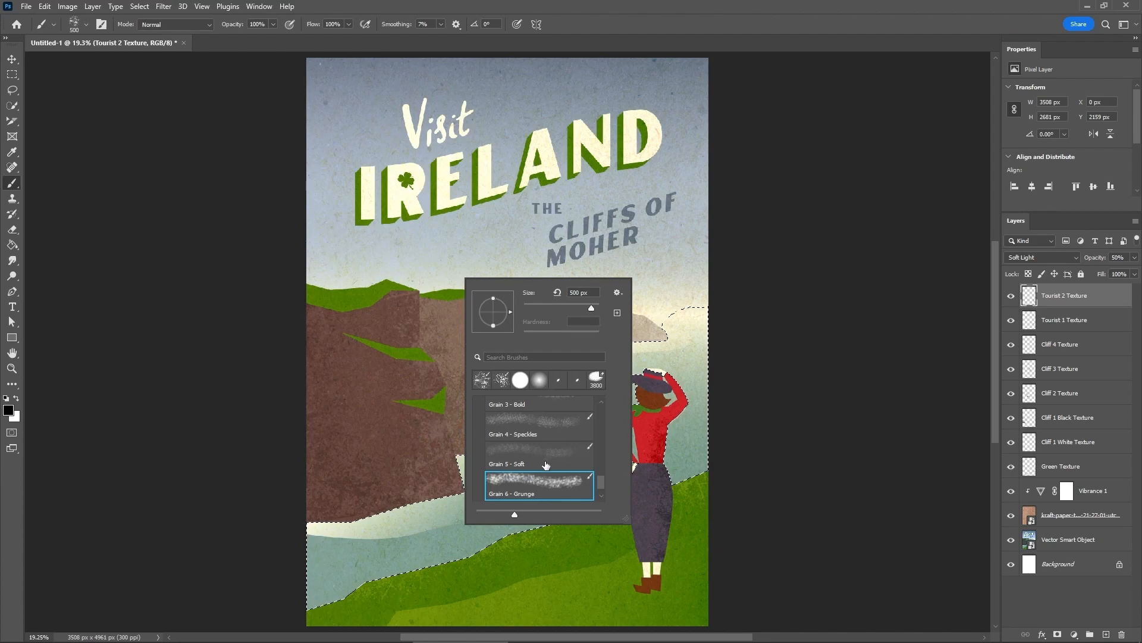
pyautogui.scroll(6, 545, 465)
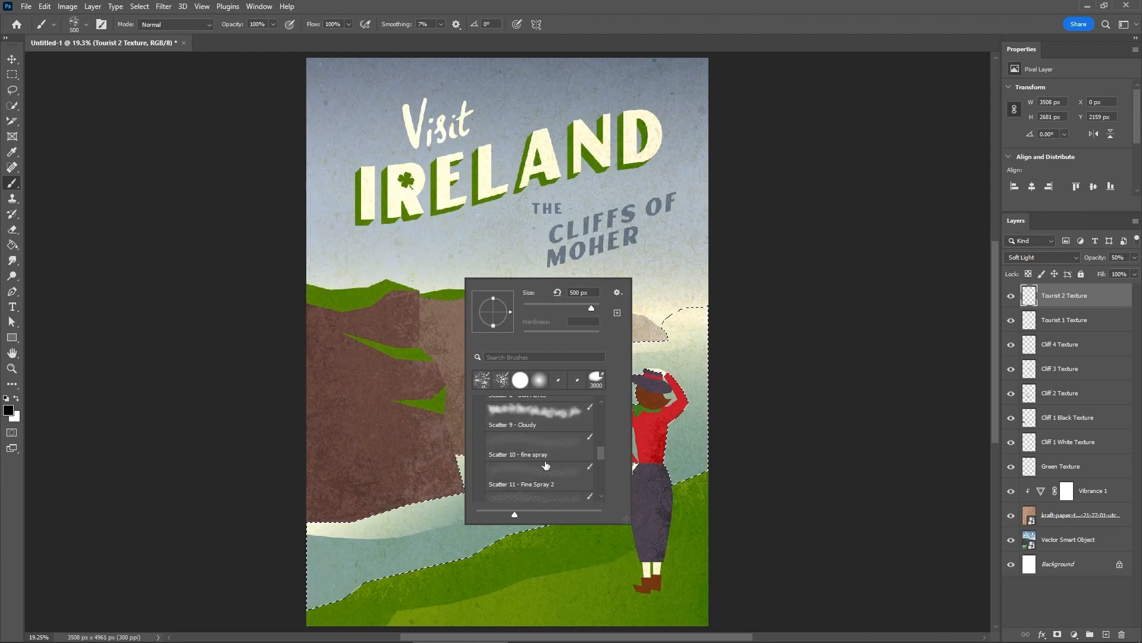
pyautogui.scroll(2, 535, 447)
pyautogui.click(525, 403)
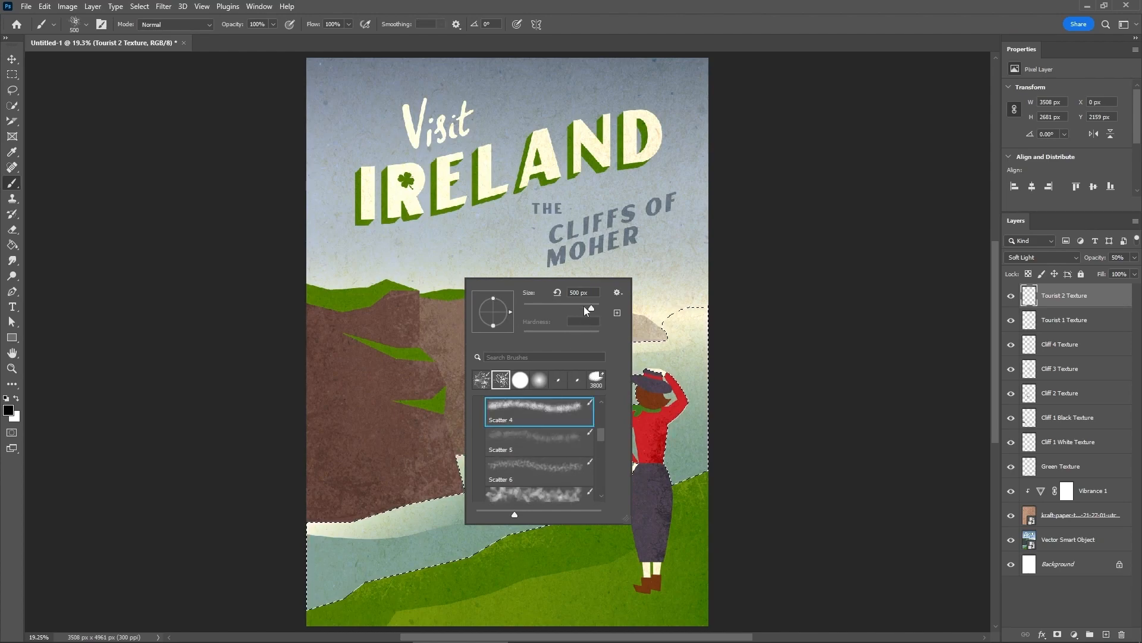
pyautogui.click(592, 291)
pyautogui.write('1000')
pyautogui.press('Return')
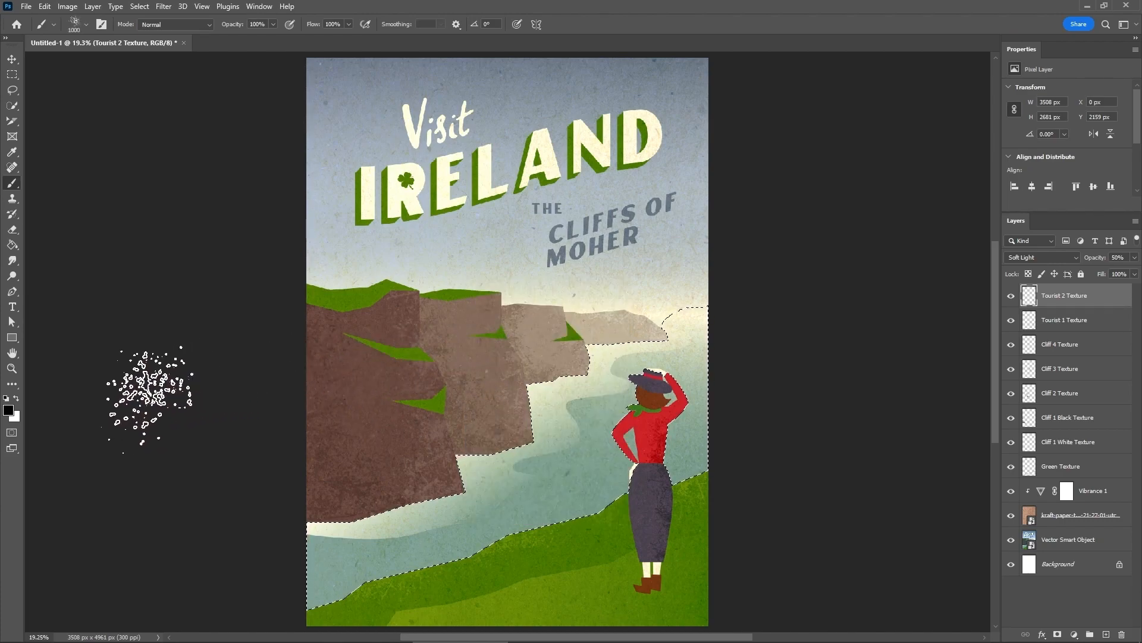
pyautogui.click(17, 401)
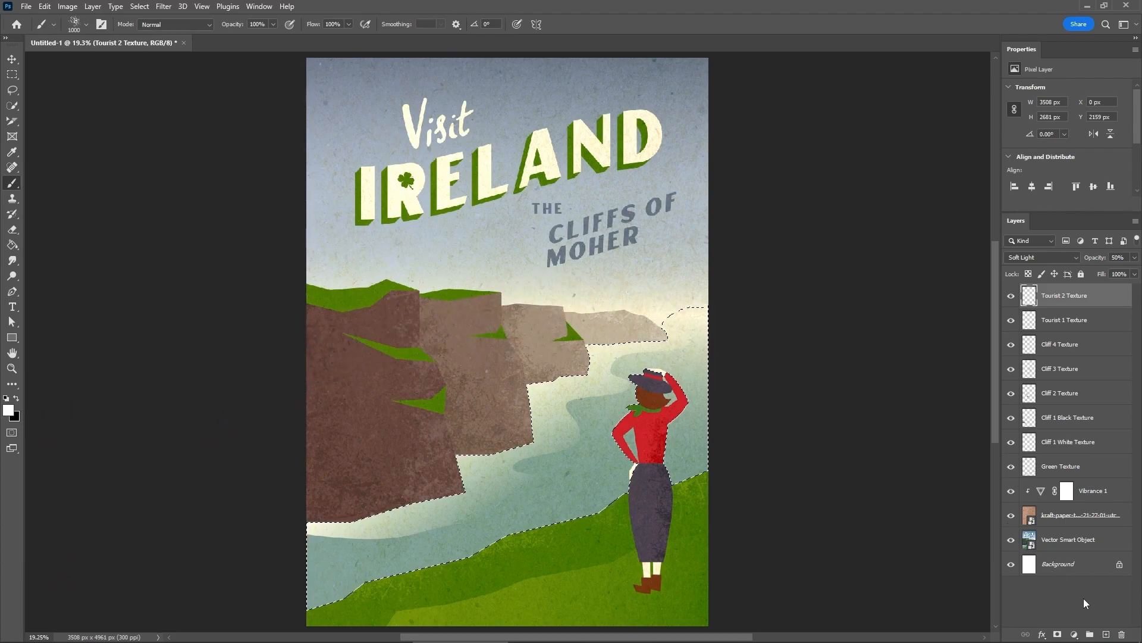
# Step: Add a new layer named Sea Texture above Tourist 2 Texture
pyautogui.click(1106, 635)
pyautogui.doubleClick(1050, 296)
pyautogui.write('Sea Texture')
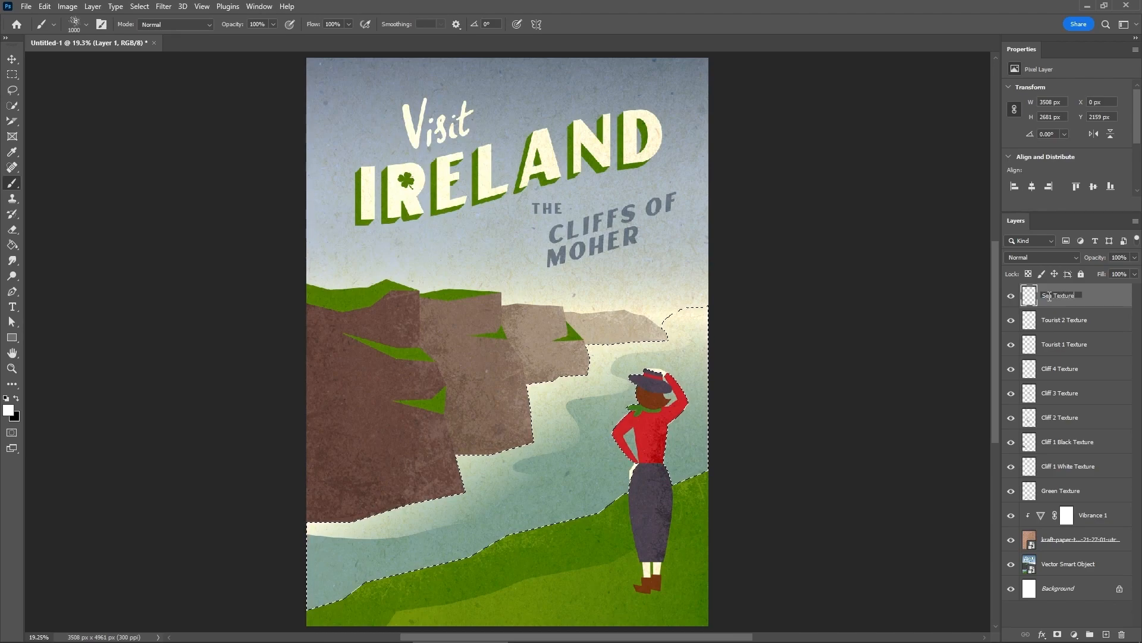
pyautogui.press('Return')
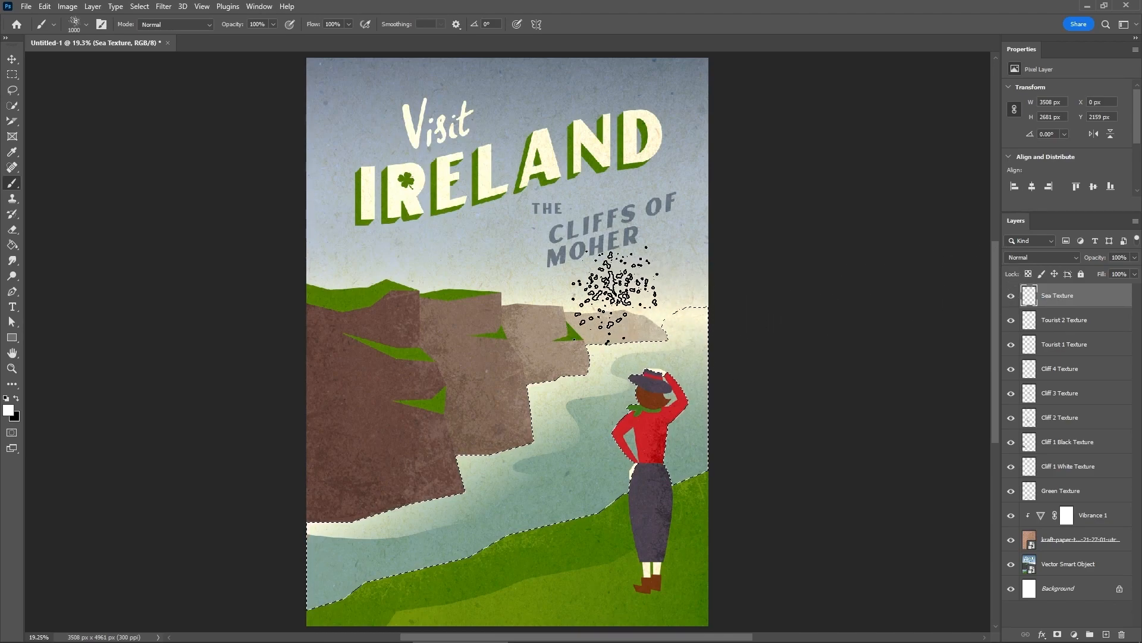
# Step: Paint white scattered sea spray along the water's edge at the foot of the cliffs, and clear the selection
pyautogui.moveTo(610, 337)
pyautogui.mouseDown()
pyautogui.moveTo(530, 369)
pyautogui.moveTo(517, 425)
pyautogui.mouseUp()
pyautogui.moveTo(411, 488)
pyautogui.mouseDown()
pyautogui.moveTo(262, 498)
pyautogui.moveTo(300, 476)
pyautogui.mouseUp()
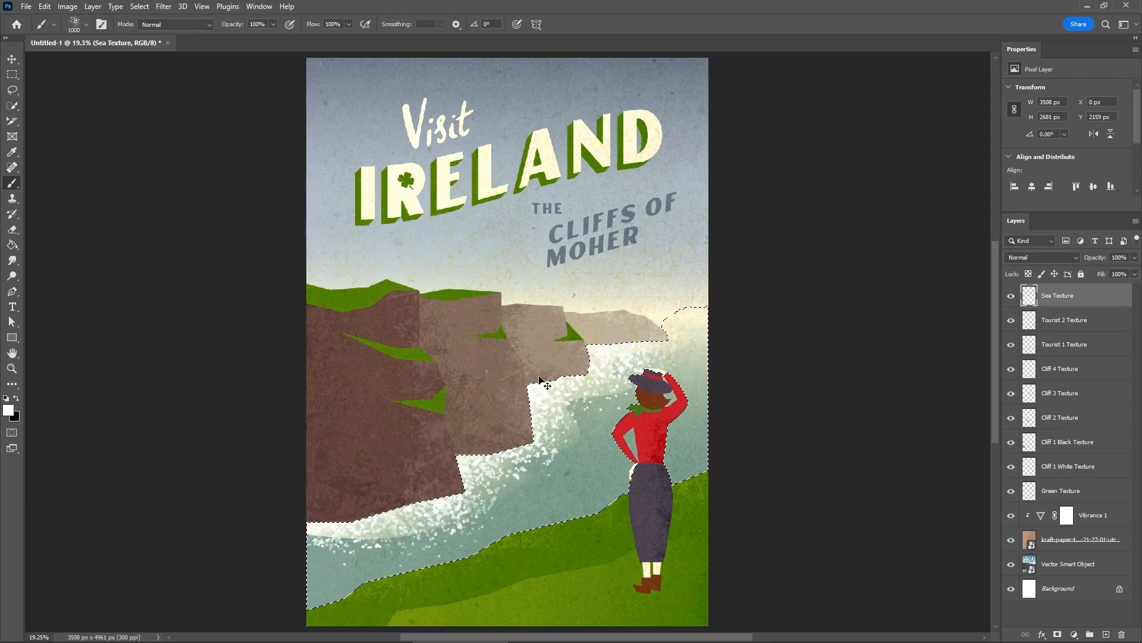
pyautogui.click(633, 320)
pyautogui.click(566, 346)
pyautogui.click(526, 391)
pyautogui.moveTo(494, 432)
pyautogui.mouseDown()
pyautogui.moveTo(434, 436)
pyautogui.moveTo(425, 480)
pyautogui.moveTo(332, 507)
pyautogui.moveTo(317, 495)
pyautogui.moveTo(426, 471)
pyautogui.mouseUp()
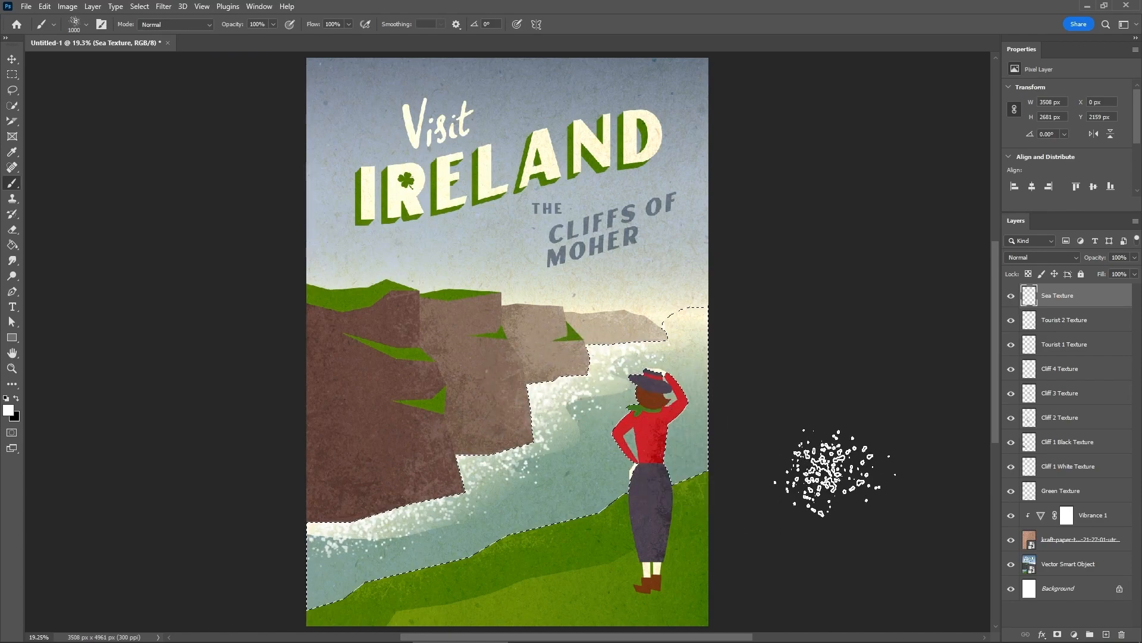
pyautogui.hotkey('ctrl', 'd')
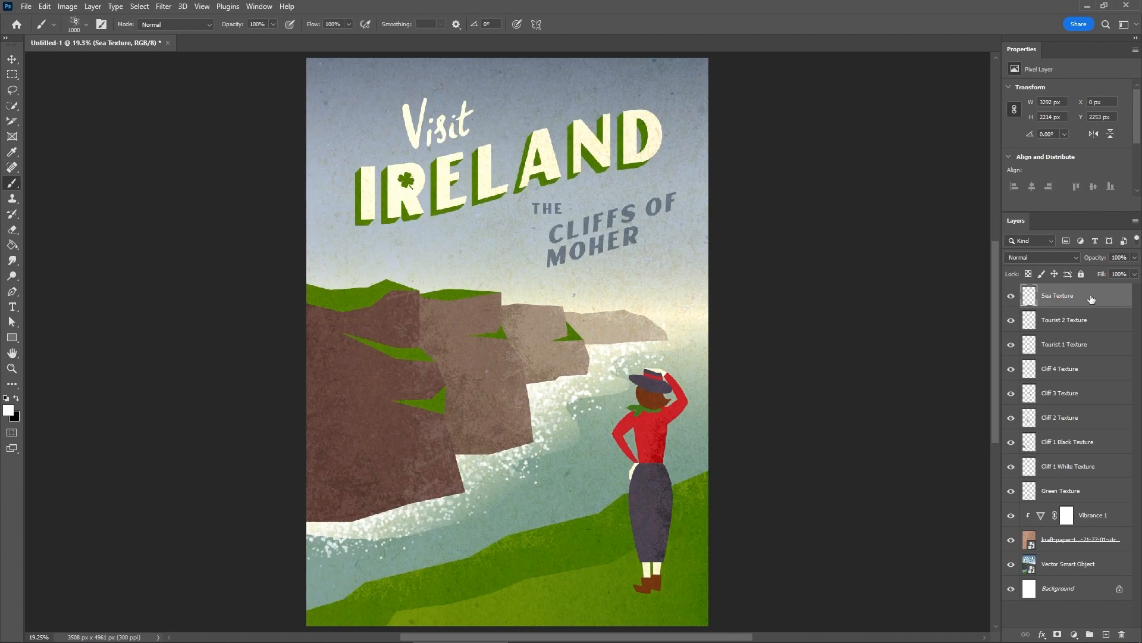
# Step: Set the Sea Texture layer to Soft Light at 70% opacity
pyautogui.click(1069, 256)
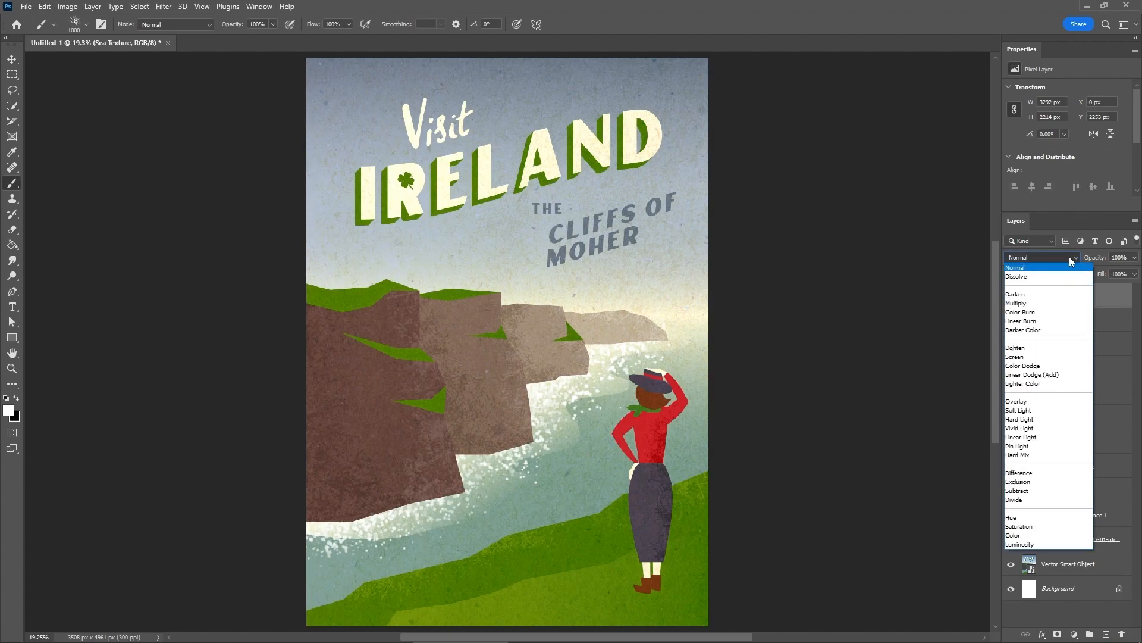
pyautogui.click(1025, 411)
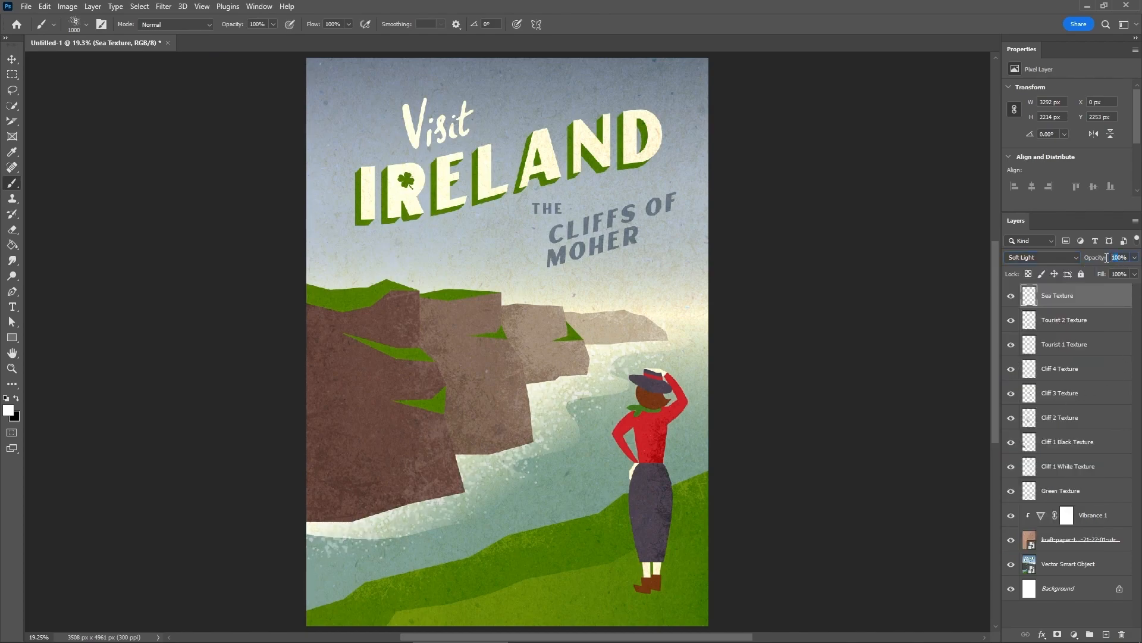
pyautogui.write('70')
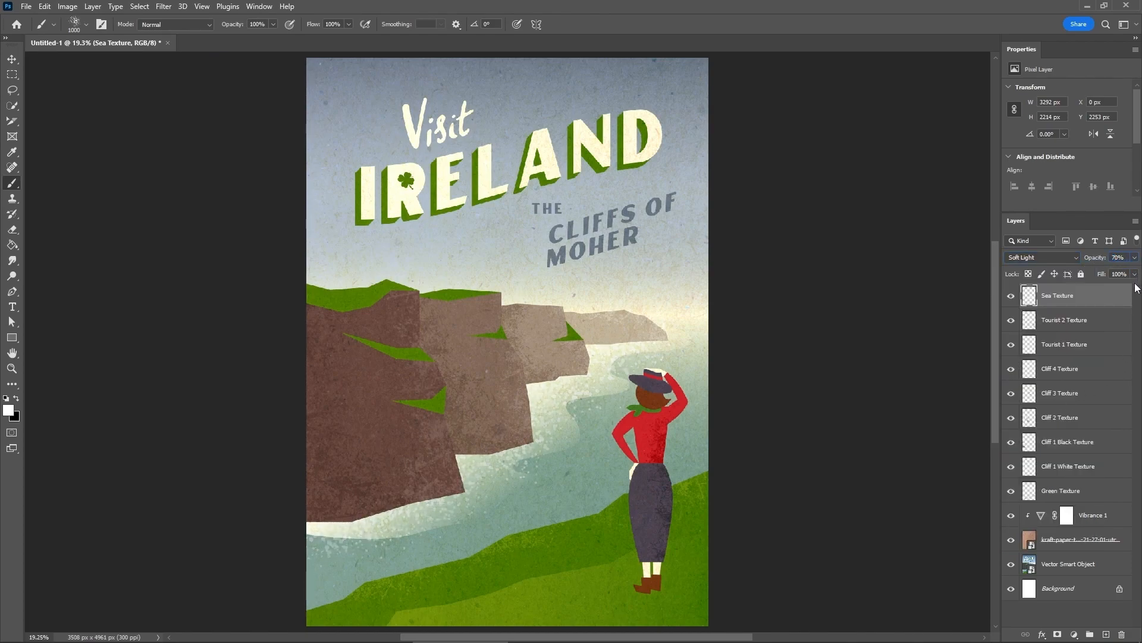